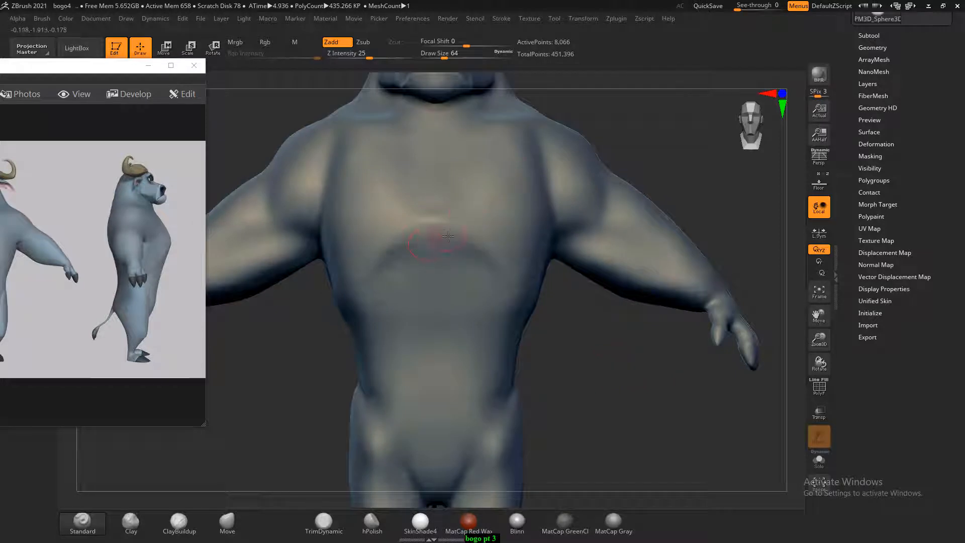
- Select the bogo3 body subtool and smooth the arched crease beneath the chest
{"action": "left_click_drag", "start_coordinate": [569, 317], "coordinate": [572, 346], "text": "alt"}
{"action": "left_click", "coordinate": [490, 289], "text": "alt"}
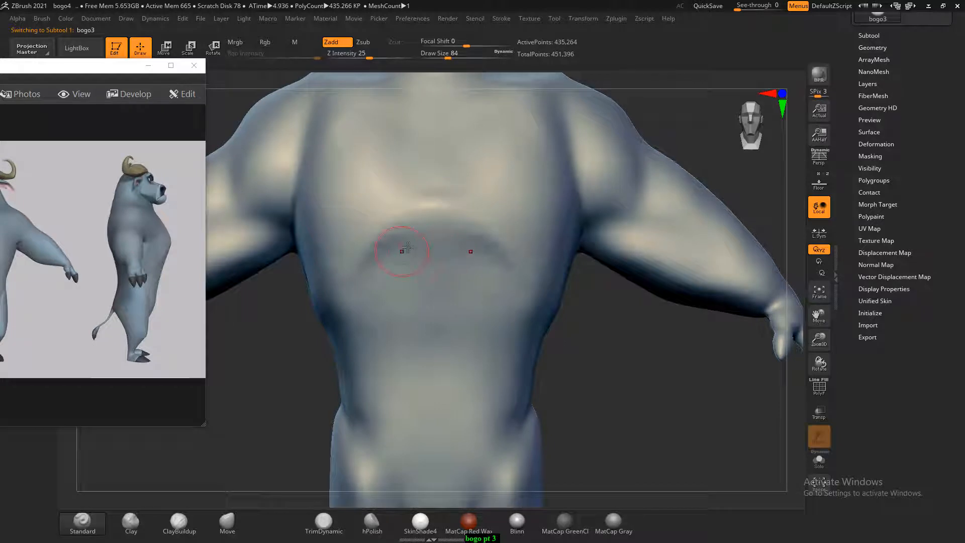
{"action": "key", "text": "shift"}
{"action": "left_click_drag", "start_coordinate": [446, 241], "coordinate": [391, 266], "text": "shift"}
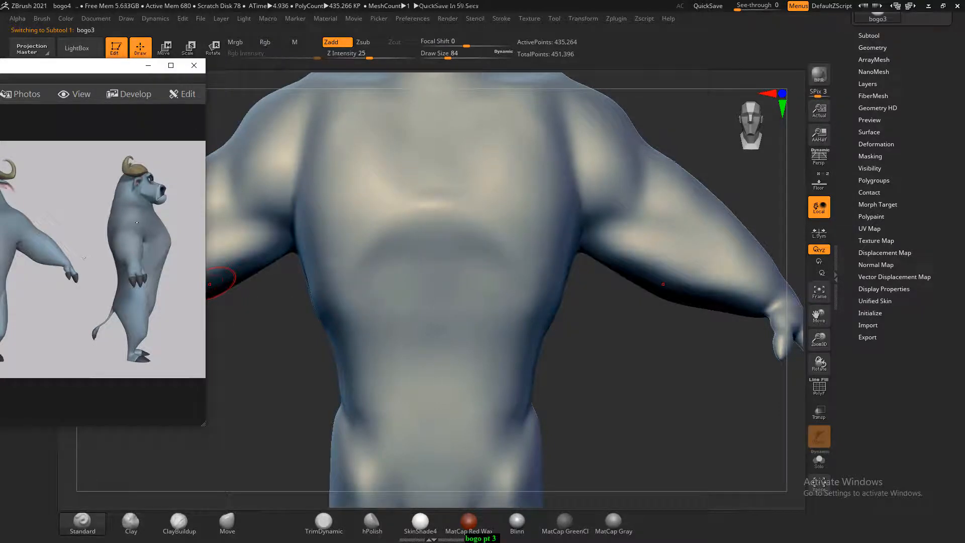
- Centre the reference on the front view and carve a matching arch beneath the chest, softening it with smoothing
{"action": "scroll", "coordinate": [107, 259], "scroll_direction": "up", "scroll_amount": 3}
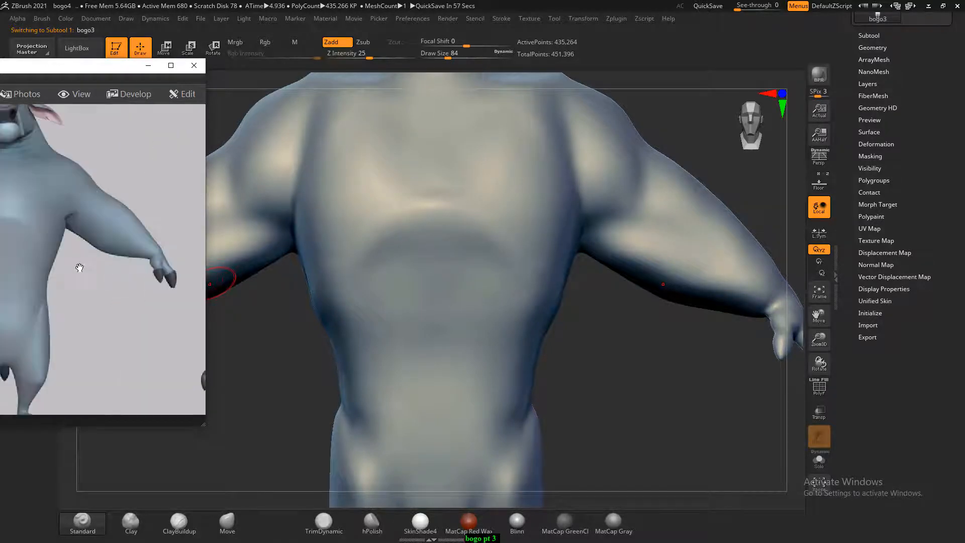
{"action": "left_click_drag", "start_coordinate": [80, 267], "coordinate": [169, 271]}
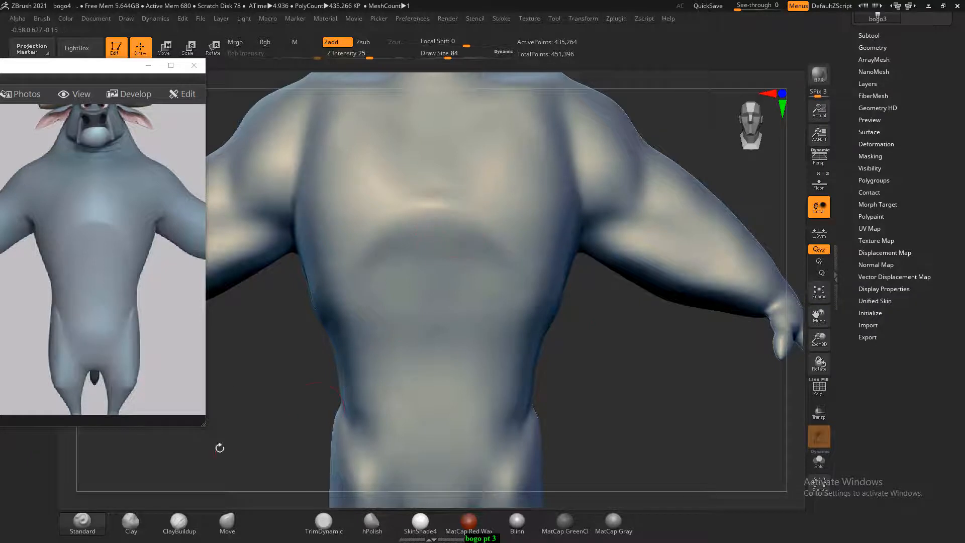
{"action": "mouse_move", "coordinate": [467, 241]}
{"action": "left_mouse_down", "text": "alt"}
{"action": "mouse_move", "coordinate": [432, 232]}
{"action": "mouse_move", "coordinate": [382, 268]}
{"action": "left_mouse_up", "text": "alt"}
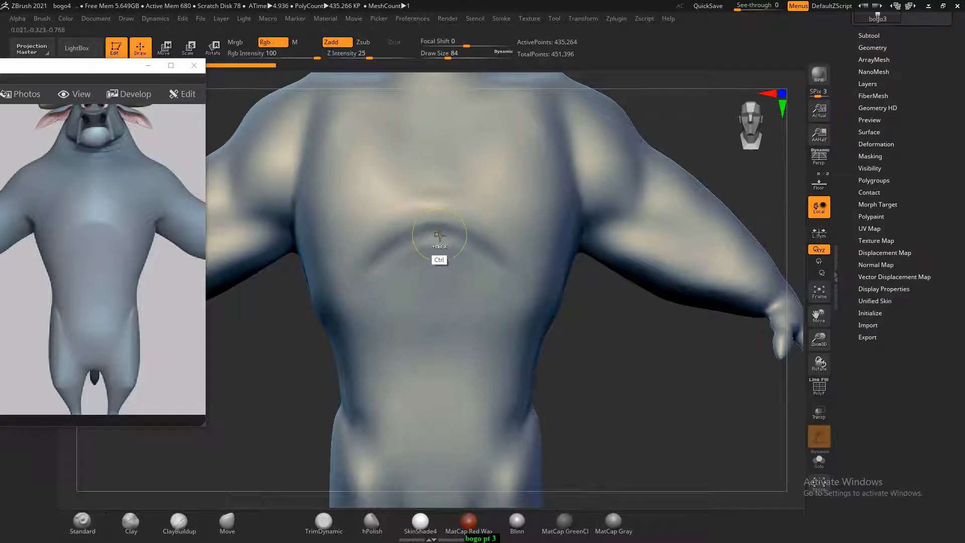
{"action": "left_click_drag", "start_coordinate": [437, 235], "coordinate": [398, 246], "text": "shift"}
- Set the brush Z Intensity to 15, deepen the arch below the chest towards the waist sides, and smooth it
{"action": "left_click", "coordinate": [360, 58]}
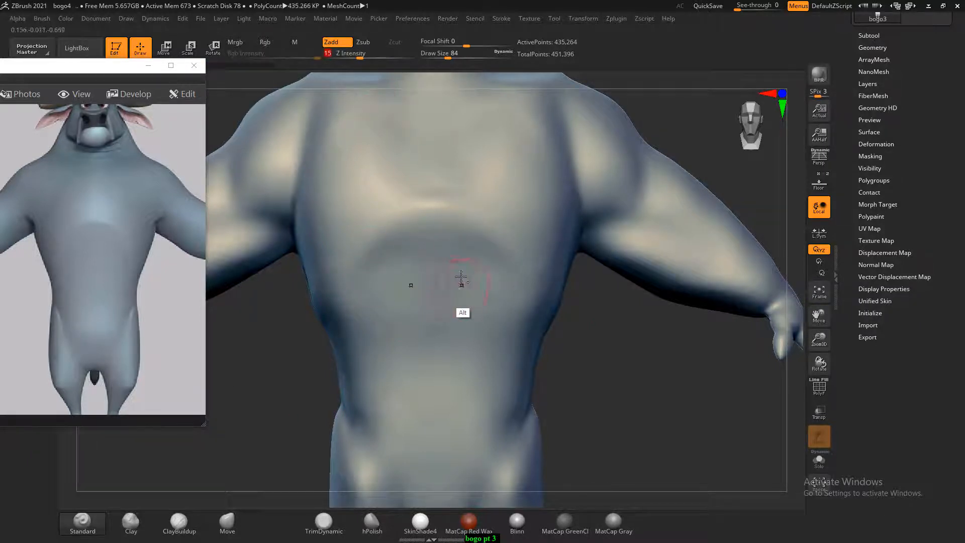
{"action": "mouse_move", "coordinate": [457, 248]}
{"action": "left_mouse_down", "text": "alt"}
{"action": "mouse_move", "coordinate": [365, 272]}
{"action": "mouse_move", "coordinate": [363, 304]}
{"action": "mouse_move", "coordinate": [331, 350]}
{"action": "left_mouse_up", "text": "alt"}
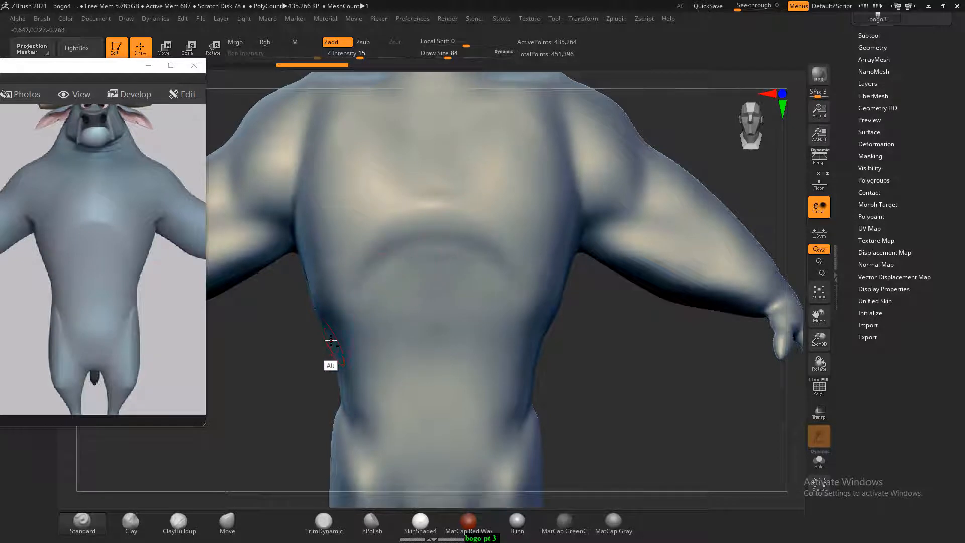
{"action": "left_click_drag", "start_coordinate": [399, 267], "coordinate": [343, 326], "text": "alt"}
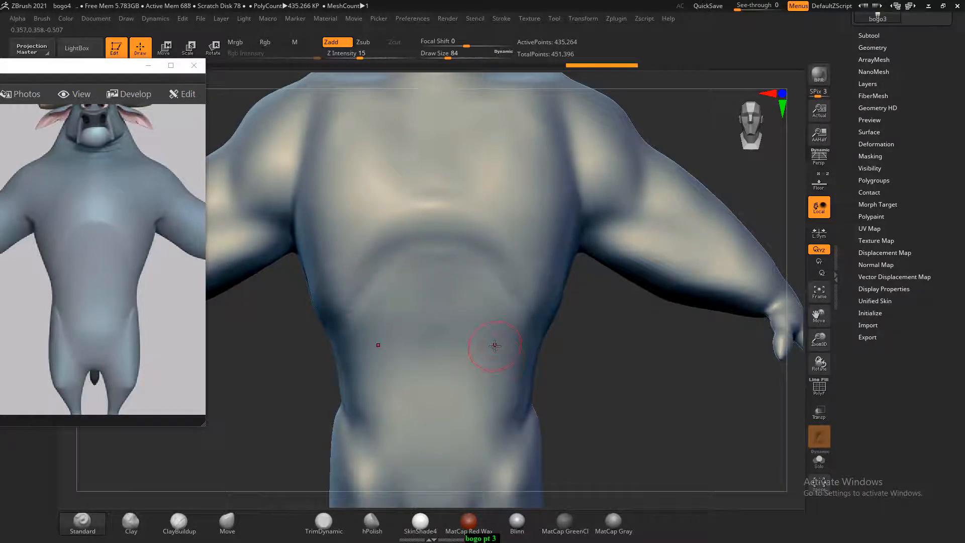
{"action": "key", "text": "shift"}
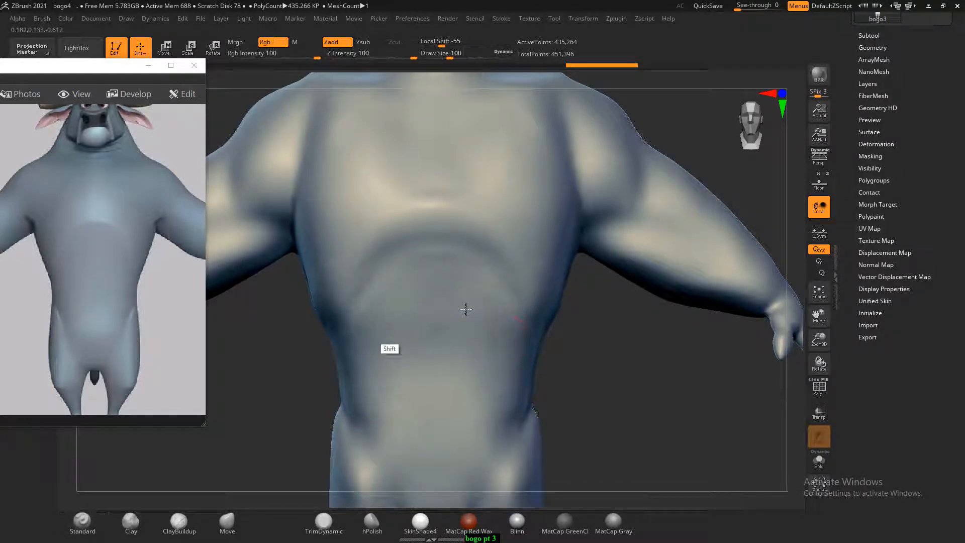
- Lower the body mesh to subdivision level 1 and smooth the waist at the back
{"action": "mouse_move", "coordinate": [596, 379]}
{"action": "left_mouse_down"}
{"action": "mouse_move", "coordinate": [646, 394]}
{"action": "mouse_move", "coordinate": [638, 389]}
{"action": "mouse_move", "coordinate": [652, 379]}
{"action": "mouse_move", "coordinate": [717, 400]}
{"action": "left_mouse_up"}
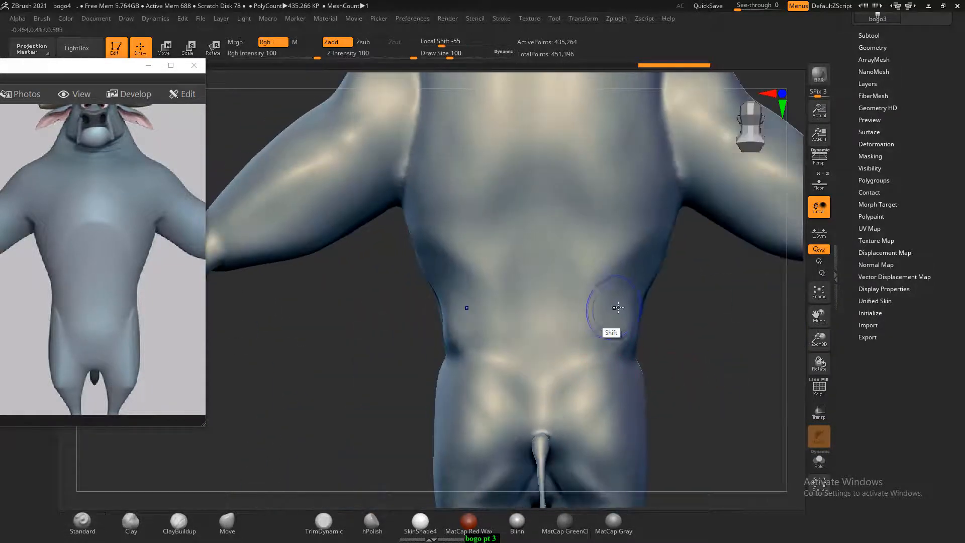
{"action": "left_click", "coordinate": [867, 47]}
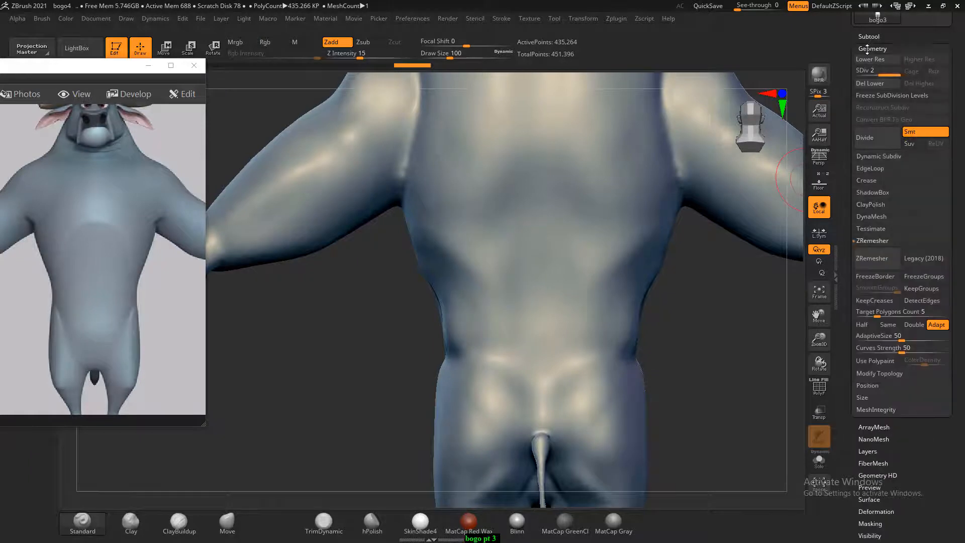
{"action": "key", "text": "shift+d"}
{"action": "key", "text": "shift"}
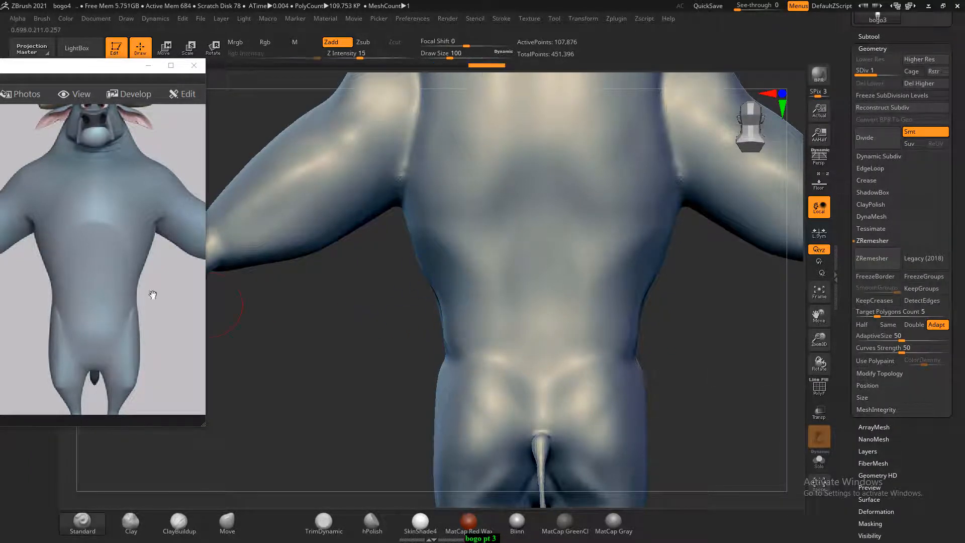
- Compare the front and side reference views, and smooth the lower back and the area above the tail
{"action": "left_click_drag", "start_coordinate": [2, 285], "coordinate": [94, 283]}
{"action": "scroll", "coordinate": [211, 269], "scroll_direction": "down", "scroll_amount": 1}
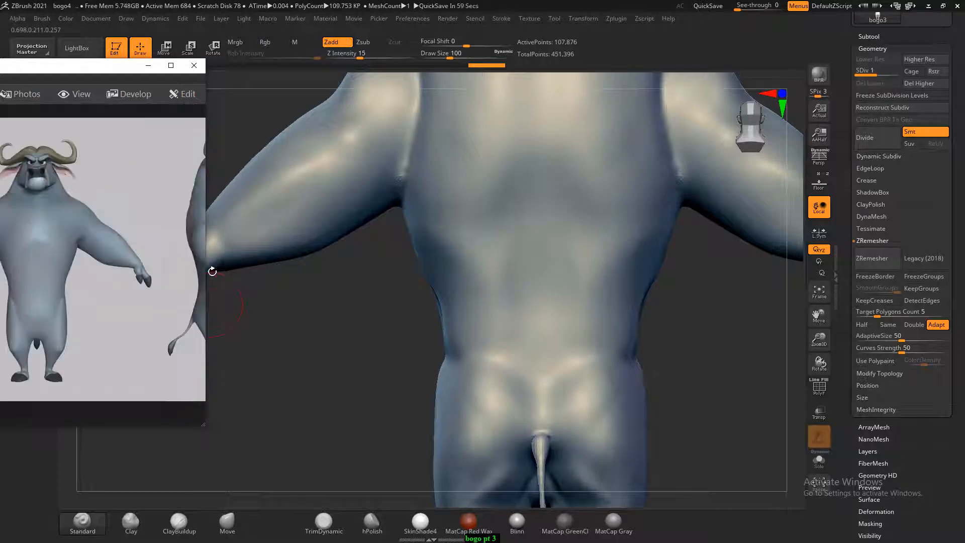
{"action": "left_click_drag", "start_coordinate": [171, 283], "coordinate": [91, 283]}
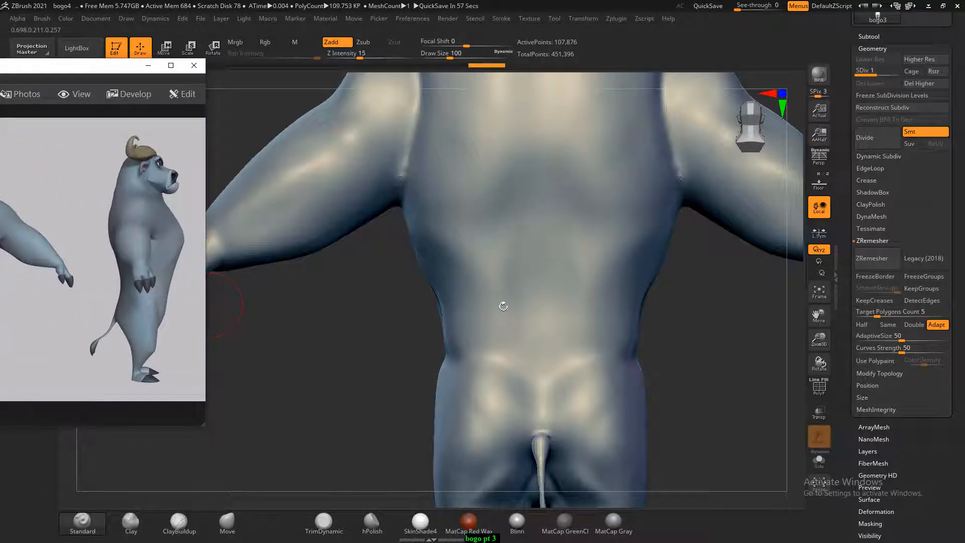
{"action": "key", "text": "shift"}
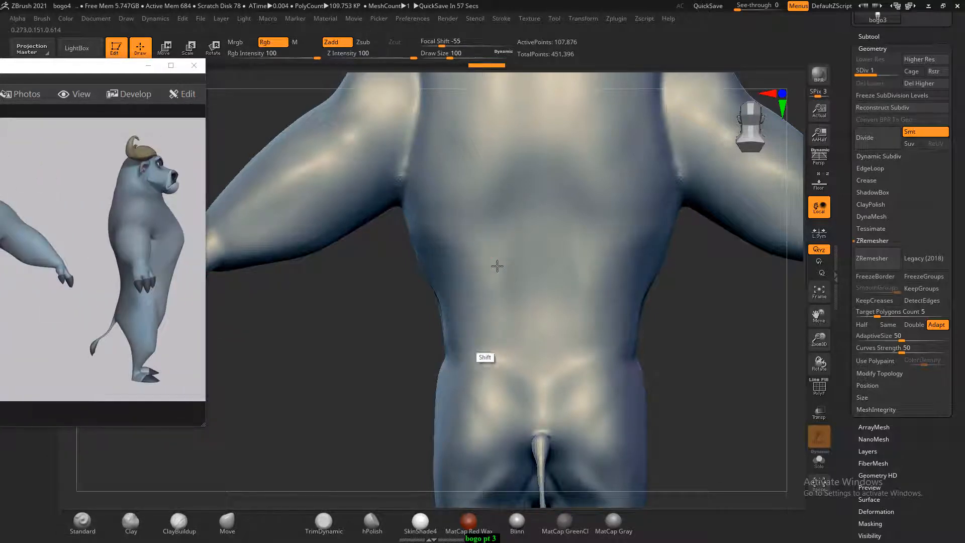
{"action": "mouse_move", "coordinate": [486, 338]}
{"action": "left_mouse_down", "text": "shift"}
{"action": "mouse_move", "coordinate": [504, 377]}
{"action": "mouse_move", "coordinate": [495, 393]}
{"action": "mouse_move", "coordinate": [498, 363]}
{"action": "left_mouse_up", "text": "shift"}
{"action": "left_click_drag", "start_coordinate": [510, 292], "coordinate": [519, 284], "text": "shift"}
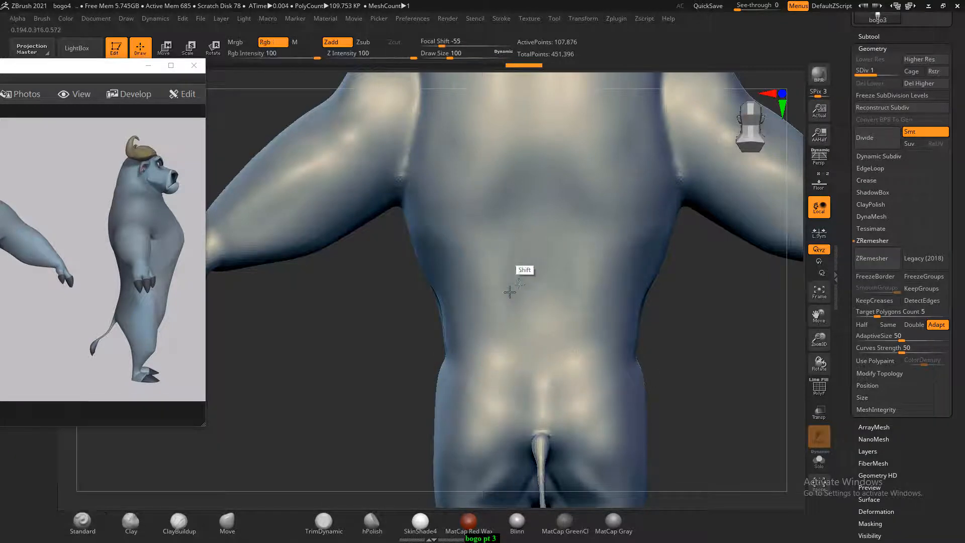
- Smooth the creases between the back and the arms, from the shoulder blades down to the armpits
{"action": "mouse_move", "coordinate": [700, 334]}
{"action": "left_mouse_down", "text": "alt"}
{"action": "mouse_move", "coordinate": [646, 362]}
{"action": "mouse_move", "coordinate": [687, 397]}
{"action": "left_mouse_up", "text": "alt"}
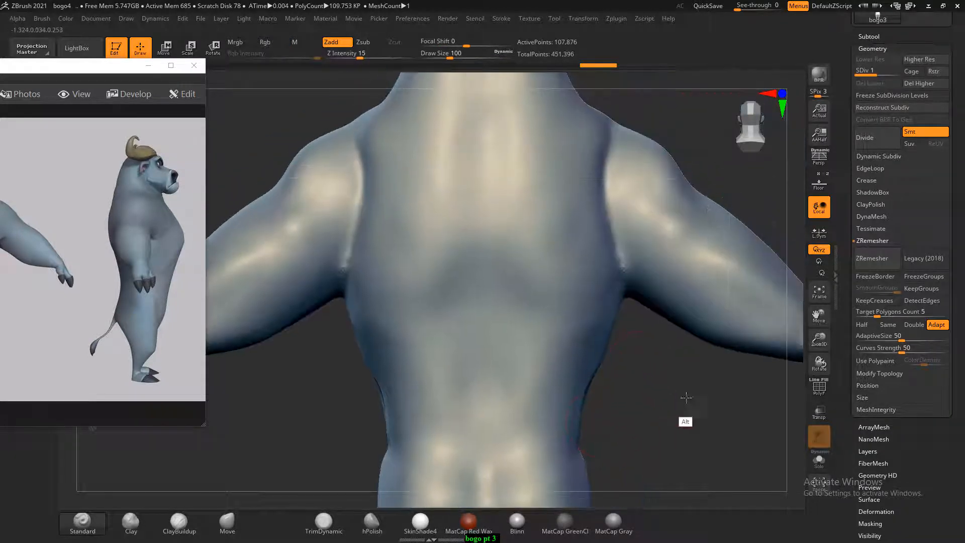
{"action": "scroll", "coordinate": [76, 274], "scroll_direction": "down", "scroll_amount": 1}
{"action": "key", "text": "shift"}
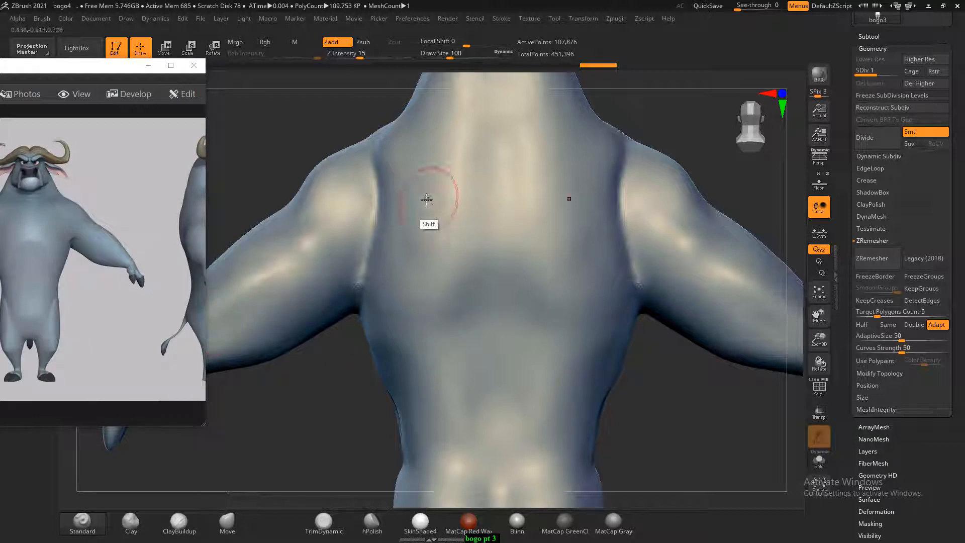
{"action": "mouse_move", "coordinate": [392, 194]}
{"action": "left_mouse_down", "text": "shift"}
{"action": "mouse_move", "coordinate": [382, 151]}
{"action": "mouse_move", "coordinate": [360, 278]}
{"action": "left_mouse_up", "text": "shift"}
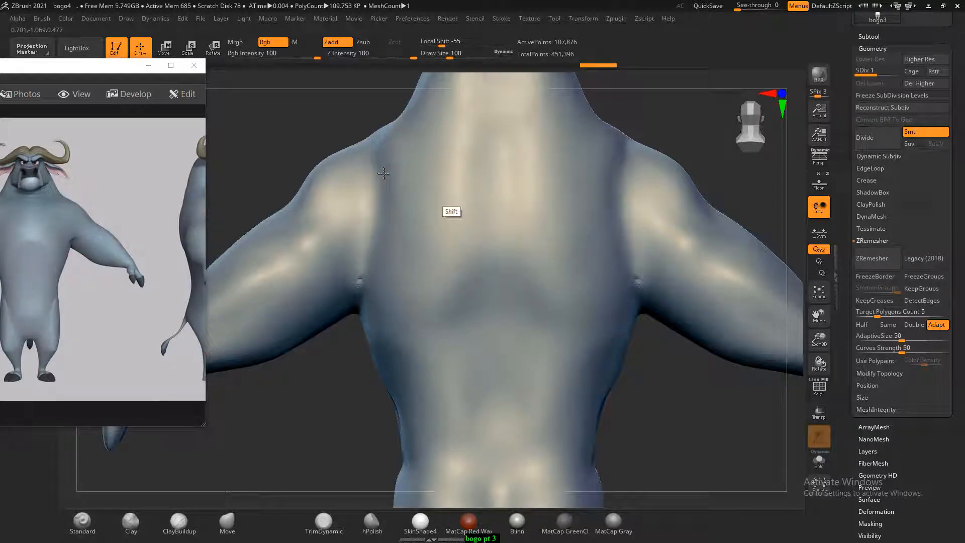
{"action": "left_click_drag", "start_coordinate": [641, 366], "coordinate": [639, 387], "text": "alt"}
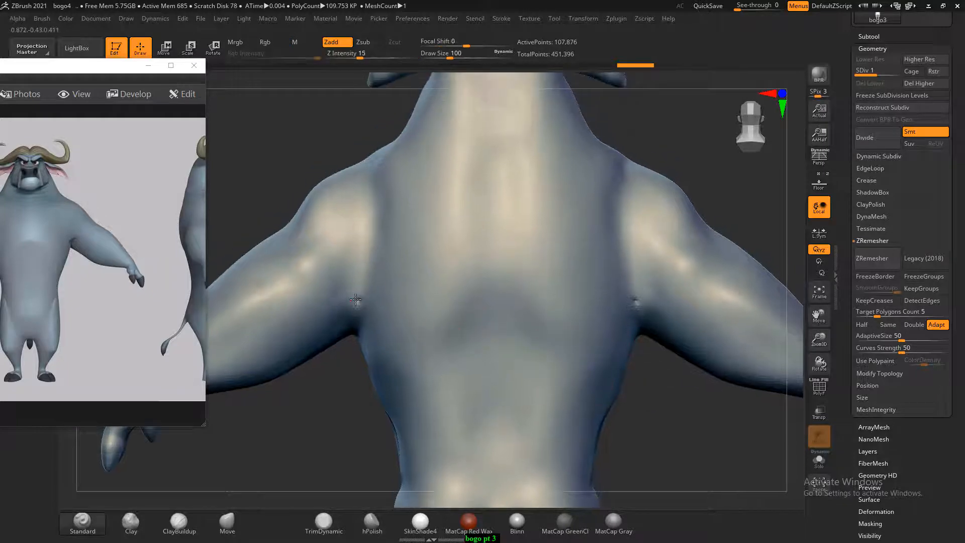
{"action": "left_click_drag", "start_coordinate": [365, 291], "coordinate": [355, 309], "text": "shift"}
{"action": "left_click_drag", "start_coordinate": [649, 355], "coordinate": [648, 360], "text": "alt"}
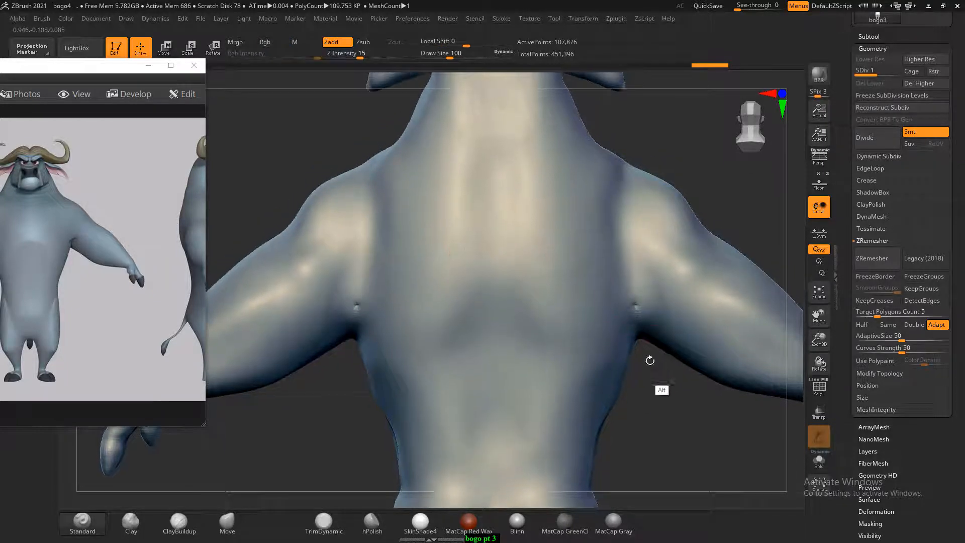
- Open muscle-anatomy-quiz.png from the male anatomy with muscles folder in the image viewer
{"action": "key", "text": "alt+Tab"}
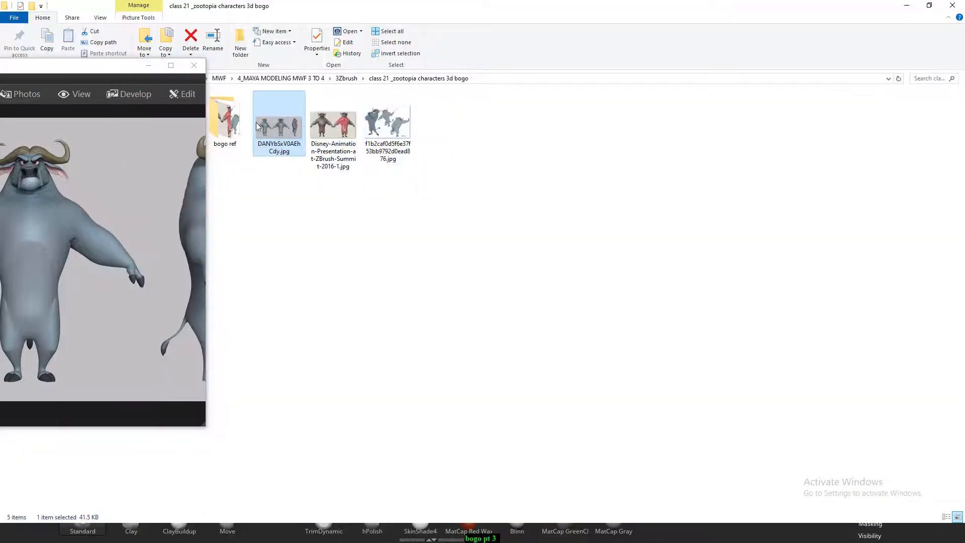
{"action": "key", "text": "alt+Tab"}
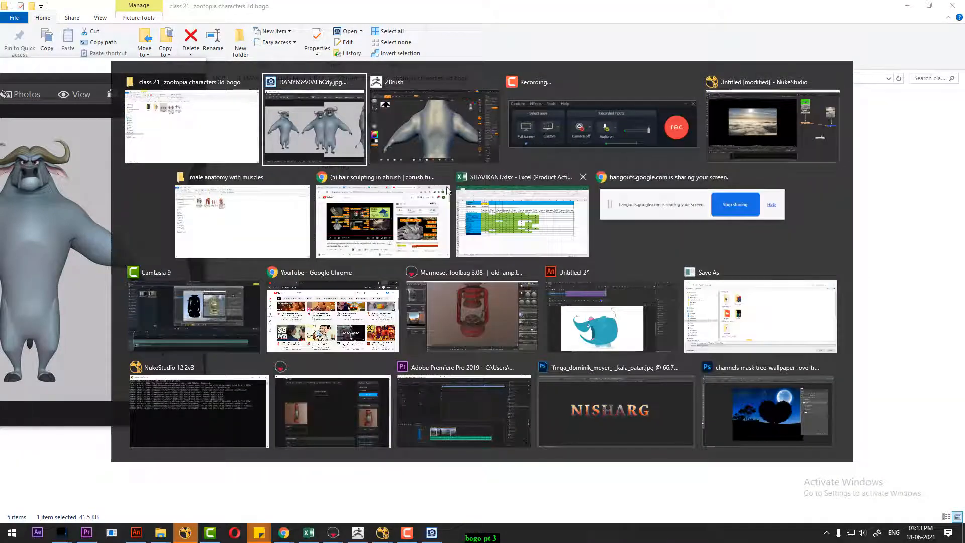
{"action": "left_click", "coordinate": [265, 213]}
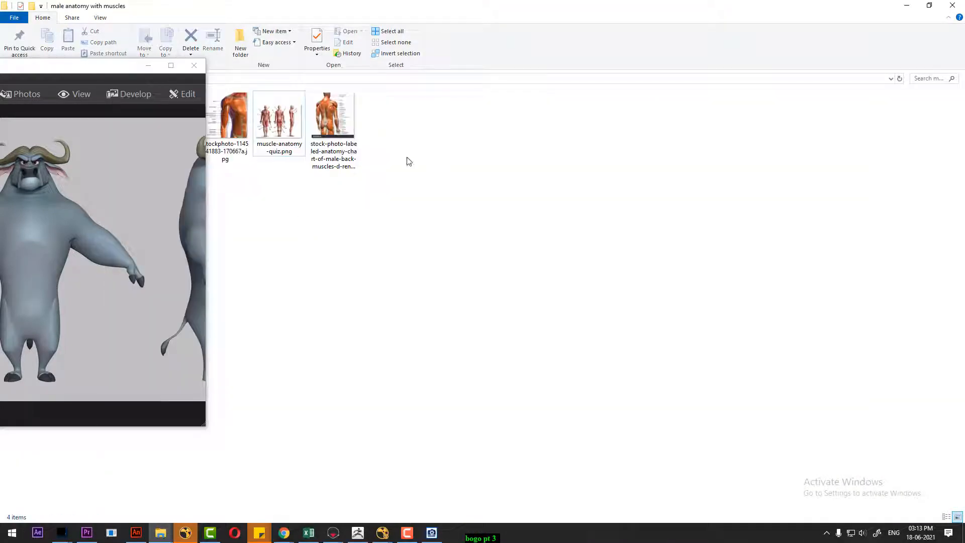
{"action": "left_click", "coordinate": [285, 121]}
{"action": "double_click", "coordinate": [285, 122]}
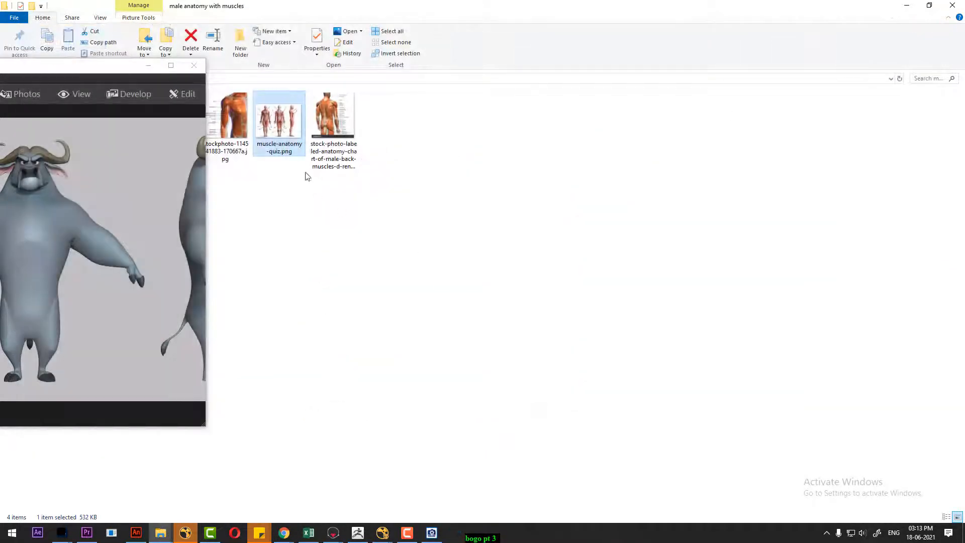
{"action": "right_click", "coordinate": [279, 125]}
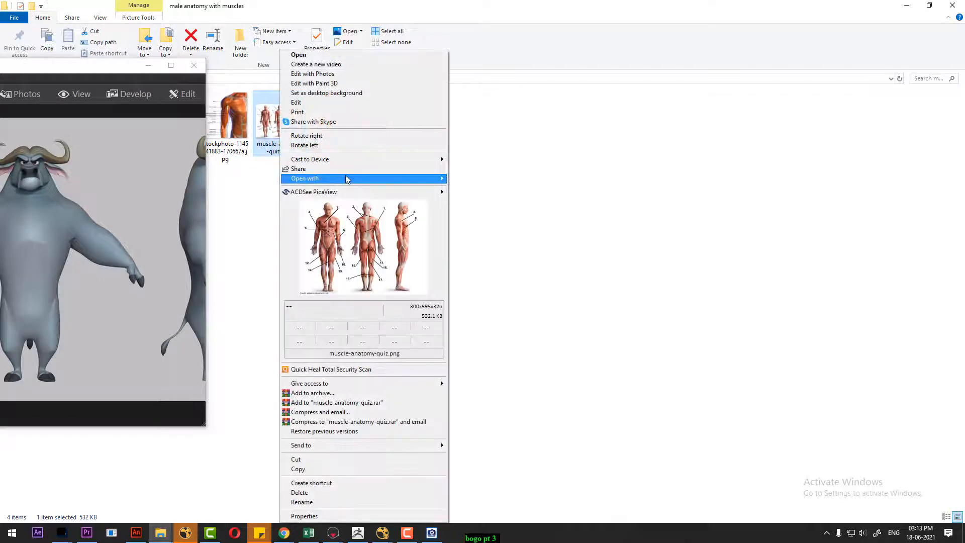
{"action": "mouse_move", "coordinate": [345, 176]}
{"action": "left_click", "coordinate": [490, 179]}
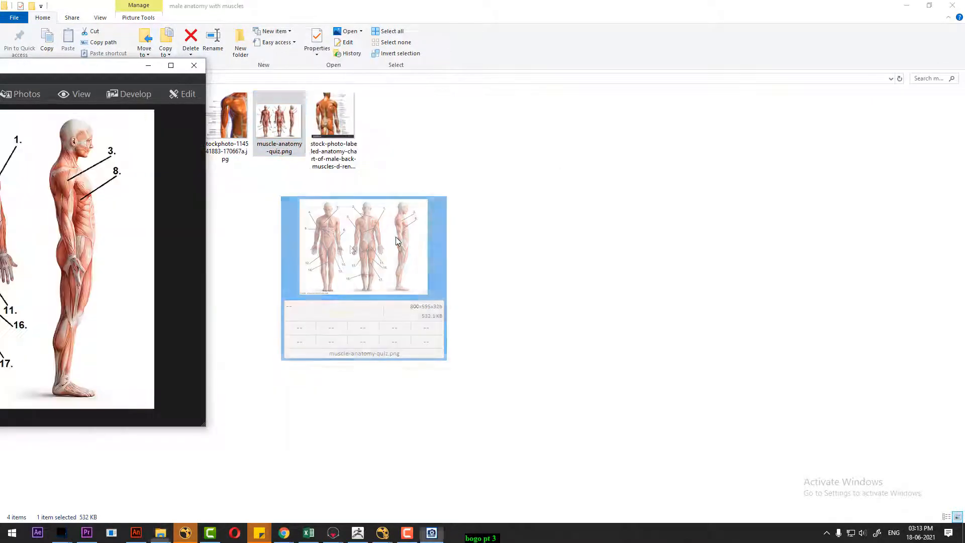
- Position the anatomy image so its back view is visible, minimize the folder window, and switch back to ZBrush
{"action": "left_click_drag", "start_coordinate": [74, 86], "coordinate": [208, 82]}
{"action": "left_click", "coordinate": [906, 6]}
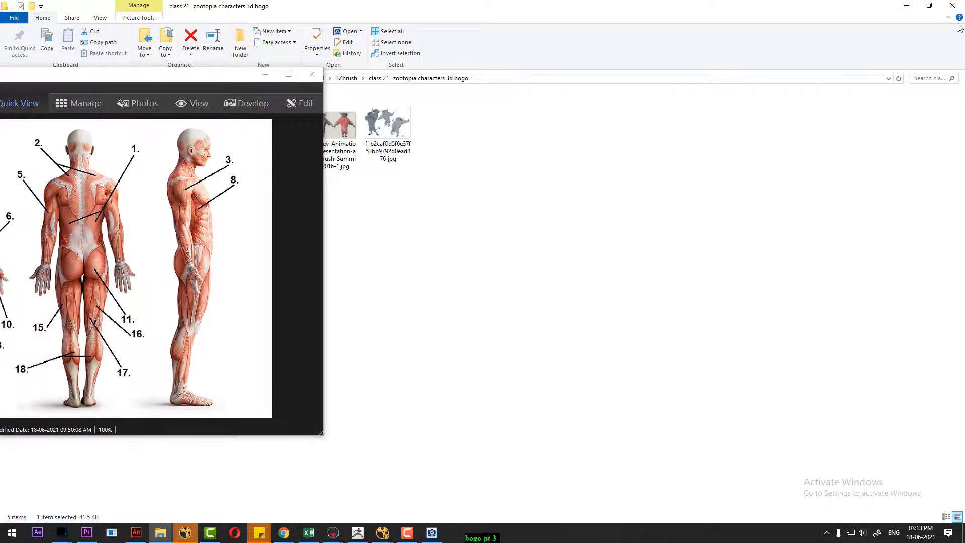
{"action": "left_click", "coordinate": [359, 532]}
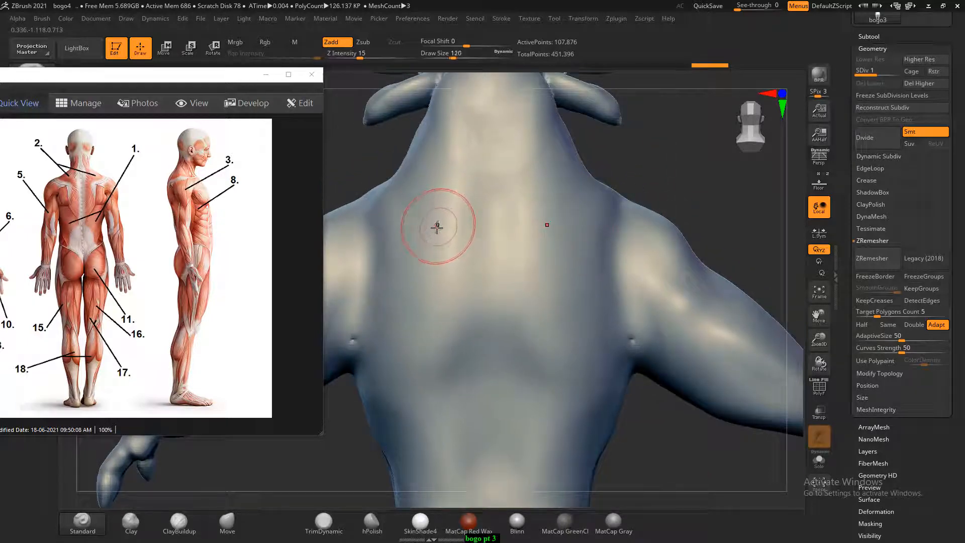
- Select the ClayBuildup brush with a Draw Size of 156, try a stroke over the shoulder blade, and undo it
{"action": "key", "text": "bracketright"}
{"action": "left_click_drag", "start_coordinate": [400, 208], "coordinate": [393, 269]}
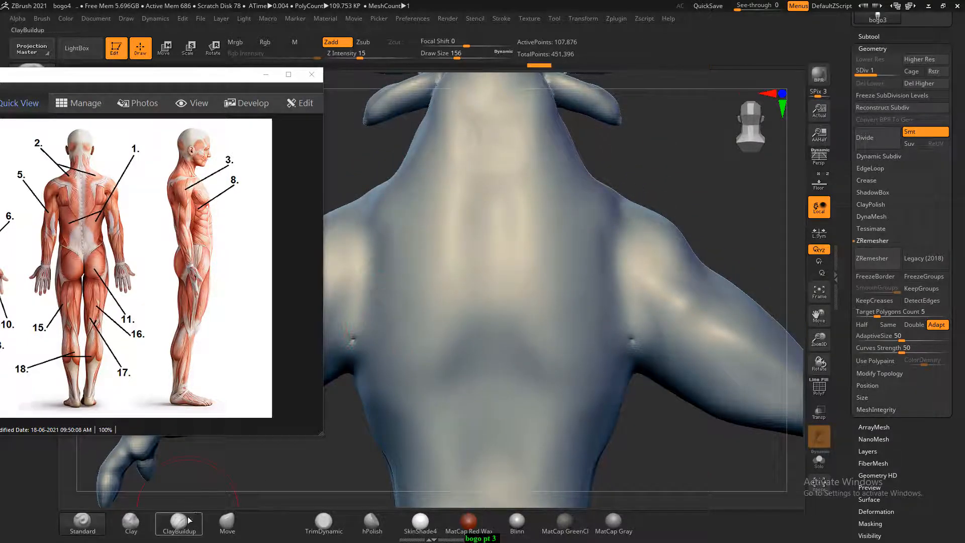
{"action": "left_click", "coordinate": [183, 520]}
{"action": "left_click_drag", "start_coordinate": [406, 220], "coordinate": [377, 237]}
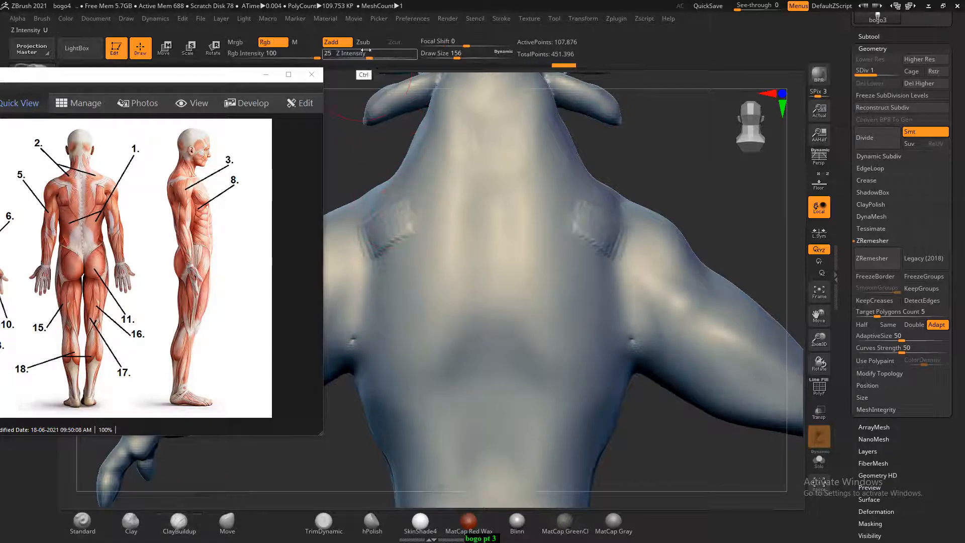
{"action": "key", "text": "ctrl+z"}
- Set ClayBuildup's Z Intensity to 2 and build up muscle volume over the shoulder blades and along the spine
{"action": "left_click_drag", "start_coordinate": [368, 54], "coordinate": [363, 55]}
{"action": "key", "text": "Return"}
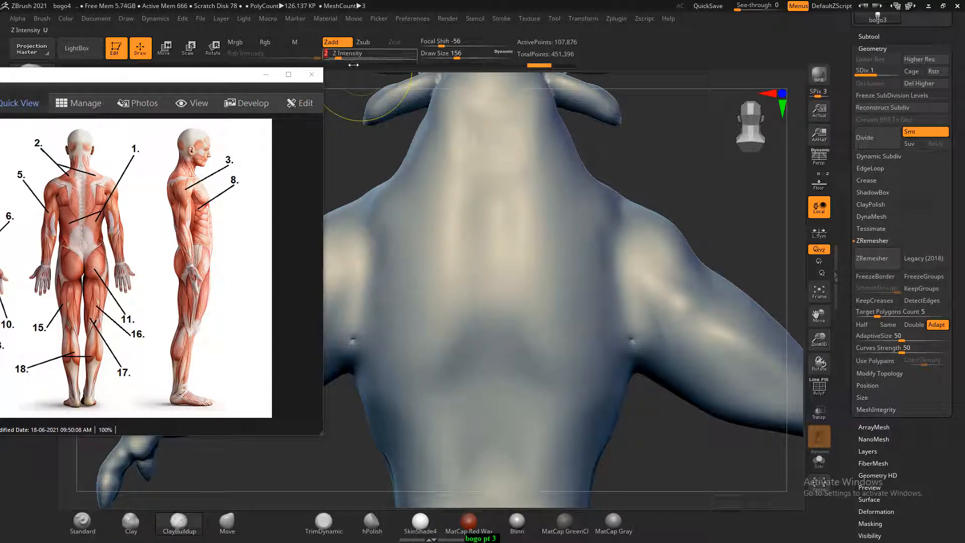
{"action": "left_click_drag", "start_coordinate": [445, 217], "coordinate": [369, 211]}
{"action": "left_click_drag", "start_coordinate": [429, 181], "coordinate": [397, 208]}
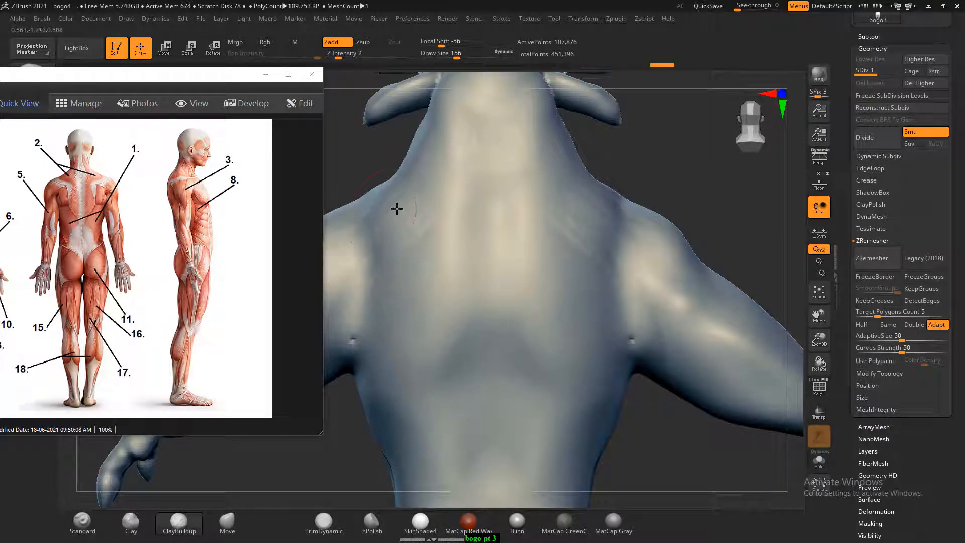
{"action": "mouse_move", "coordinate": [392, 249]}
{"action": "left_mouse_down"}
{"action": "mouse_move", "coordinate": [449, 226]}
{"action": "mouse_move", "coordinate": [419, 253]}
{"action": "left_mouse_up"}
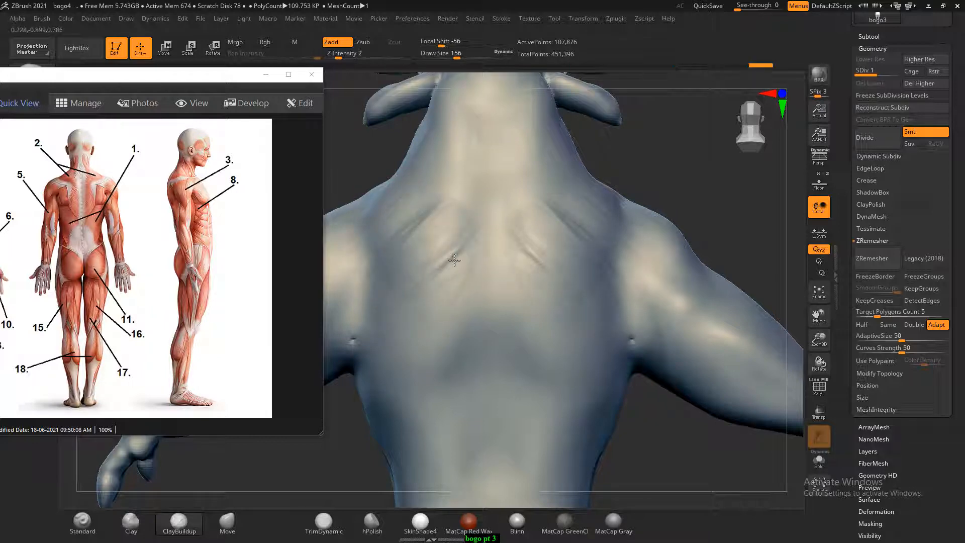
{"action": "left_click_drag", "start_coordinate": [484, 322], "coordinate": [493, 377]}
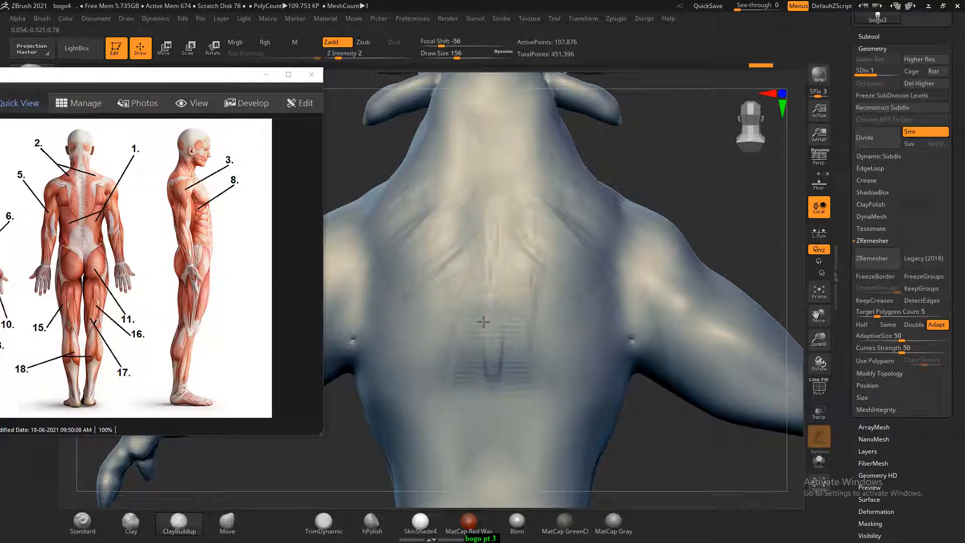
{"action": "left_click_drag", "start_coordinate": [466, 245], "coordinate": [485, 191]}
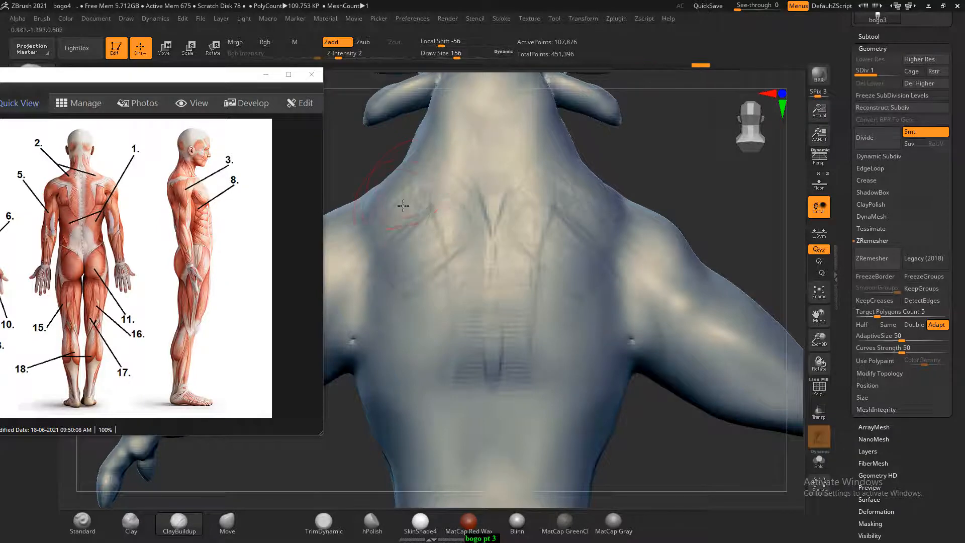
- Add clay across the outer shoulder blades toward the armpits, and smooth the strokes over the whole upper back
{"action": "left_click_drag", "start_coordinate": [403, 205], "coordinate": [394, 221]}
{"action": "right_click_drag", "start_coordinate": [433, 273], "coordinate": [472, 262], "text": "alt"}
{"action": "mouse_move", "coordinate": [424, 245]}
{"action": "left_mouse_down"}
{"action": "mouse_move", "coordinate": [389, 252]}
{"action": "mouse_move", "coordinate": [410, 232]}
{"action": "left_mouse_up"}
{"action": "left_click_drag", "start_coordinate": [402, 302], "coordinate": [399, 296]}
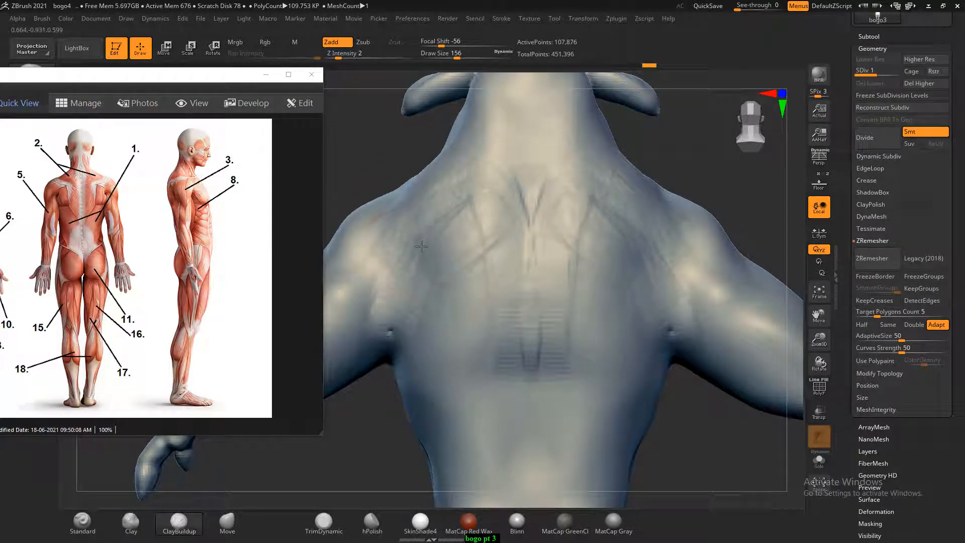
{"action": "mouse_move", "coordinate": [484, 285]}
{"action": "left_mouse_down", "text": "shift"}
{"action": "mouse_move", "coordinate": [454, 224]}
{"action": "mouse_move", "coordinate": [491, 312]}
{"action": "mouse_move", "coordinate": [463, 284]}
{"action": "left_mouse_up", "text": "shift"}
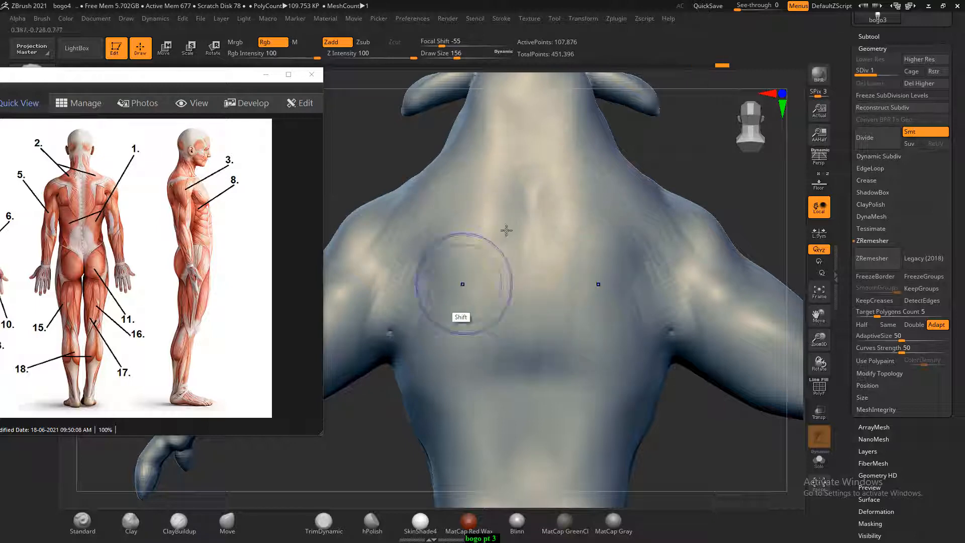
- Build up the front of the deltoid, reduce the Draw Size to 56, and carve the crease beneath it on the upper arm
{"action": "mouse_move", "coordinate": [709, 154]}
{"action": "left_mouse_down", "text": "alt"}
{"action": "mouse_move", "coordinate": [578, 191]}
{"action": "mouse_move", "coordinate": [743, 222]}
{"action": "mouse_move", "coordinate": [628, 226]}
{"action": "mouse_move", "coordinate": [598, 241]}
{"action": "left_mouse_up", "text": "alt"}
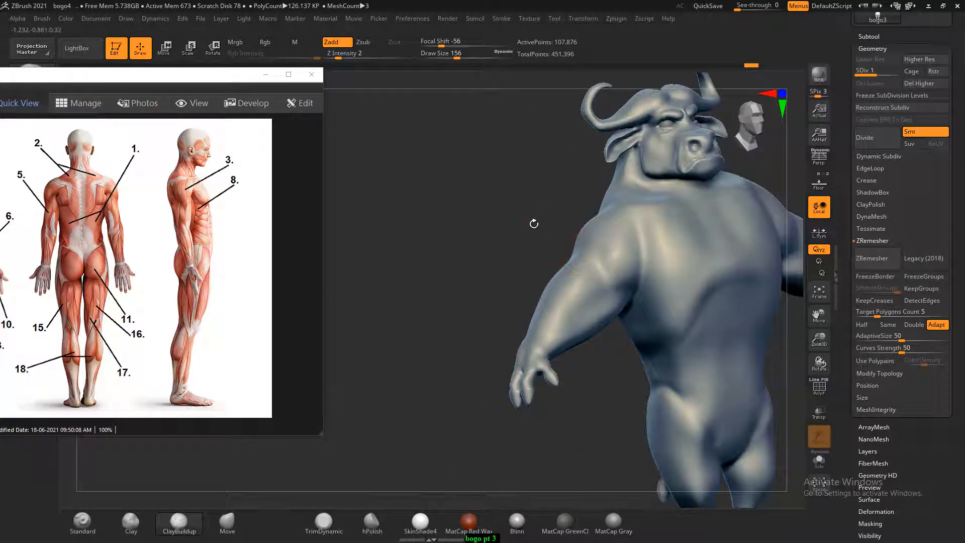
{"action": "mouse_move", "coordinate": [512, 221]}
{"action": "left_mouse_down", "text": "alt"}
{"action": "mouse_move", "coordinate": [480, 198]}
{"action": "mouse_move", "coordinate": [504, 217]}
{"action": "mouse_move", "coordinate": [502, 201]}
{"action": "mouse_move", "coordinate": [518, 226]}
{"action": "left_mouse_up", "text": "alt"}
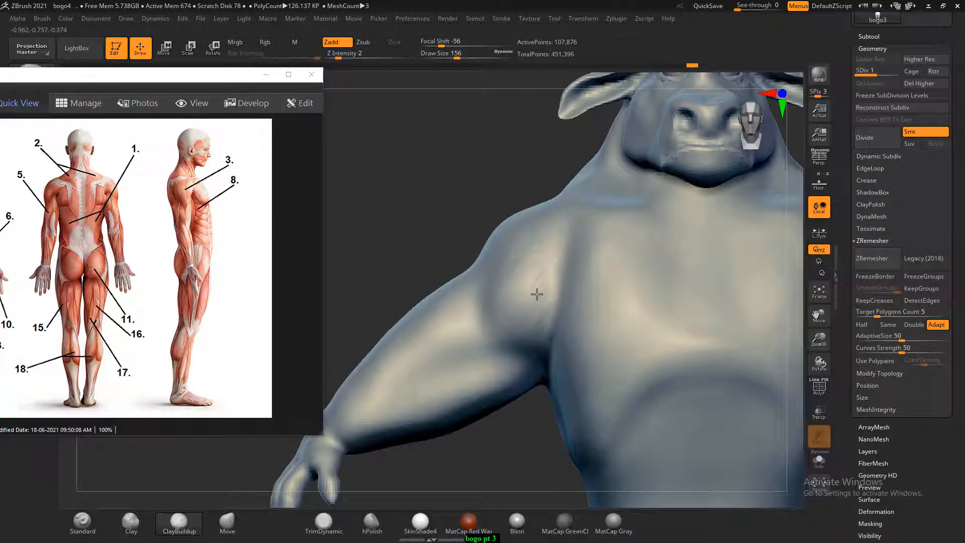
{"action": "mouse_move", "coordinate": [536, 294]}
{"action": "left_mouse_down"}
{"action": "mouse_move", "coordinate": [519, 312]}
{"action": "mouse_move", "coordinate": [542, 297]}
{"action": "mouse_move", "coordinate": [542, 305]}
{"action": "mouse_move", "coordinate": [525, 308]}
{"action": "mouse_move", "coordinate": [539, 281]}
{"action": "left_mouse_up"}
{"action": "key", "text": "bracketleft"}
{"action": "key", "text": "bracketleft"}
{"action": "key", "text": "bracketleft"}
{"action": "key", "text": "bracketleft"}
{"action": "key", "text": "bracketleft"}
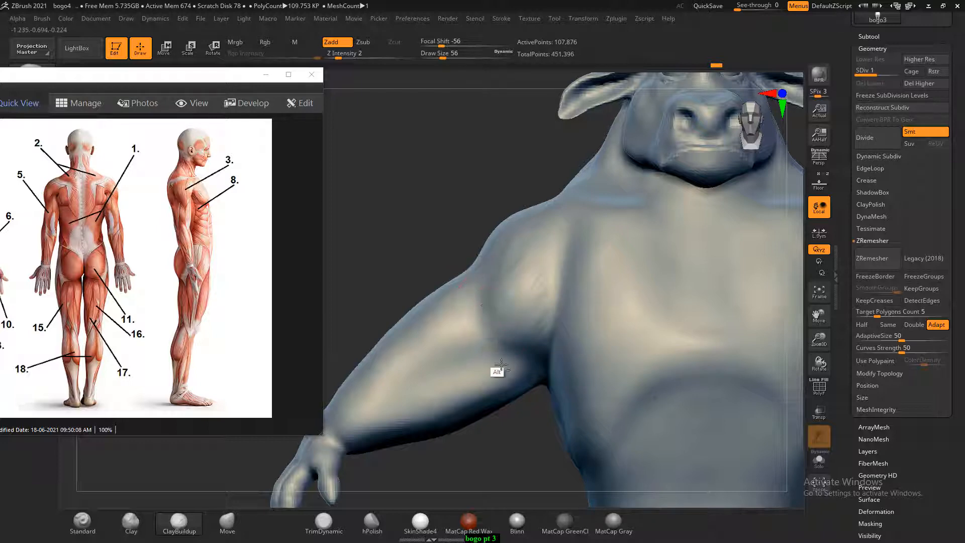
{"action": "left_click_drag", "start_coordinate": [501, 366], "coordinate": [504, 306], "text": "alt"}
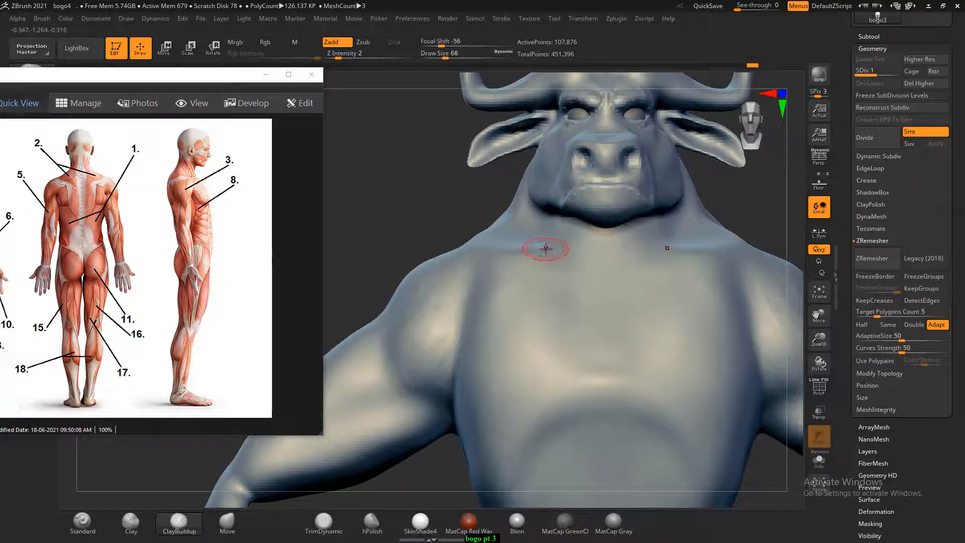
- Enlarge the ClayBuildup brush to about 150, add volume down the middle of the chest, and smooth the strokes
{"action": "key", "text": "shift"}
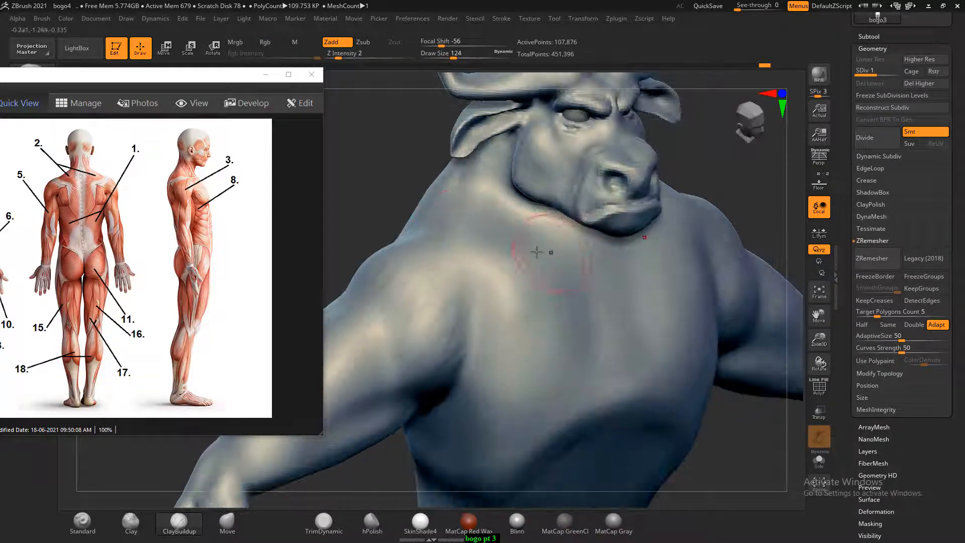
{"action": "key", "text": "bracketright"}
{"action": "key", "text": "bracketright"}
{"action": "key", "text": "bracketright"}
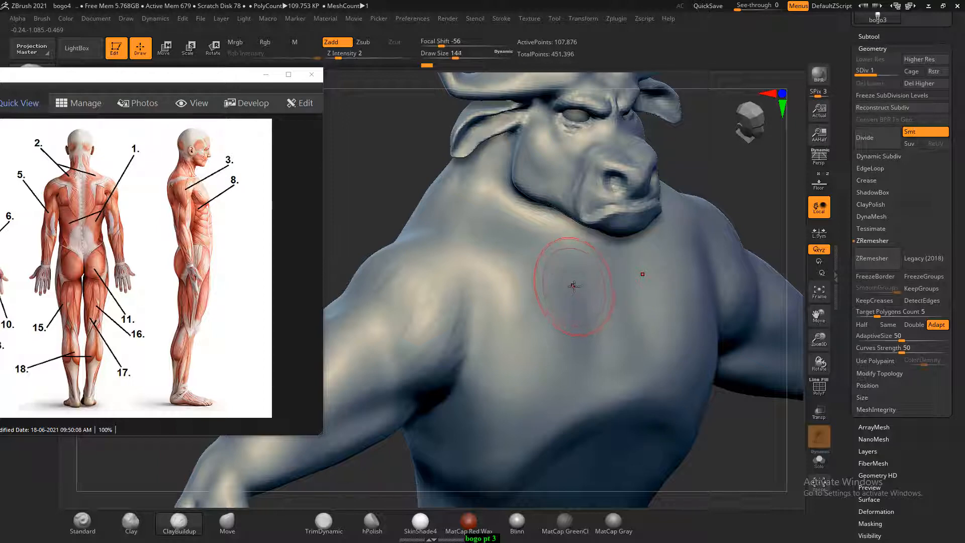
{"action": "left_click_drag", "start_coordinate": [583, 296], "coordinate": [581, 392]}
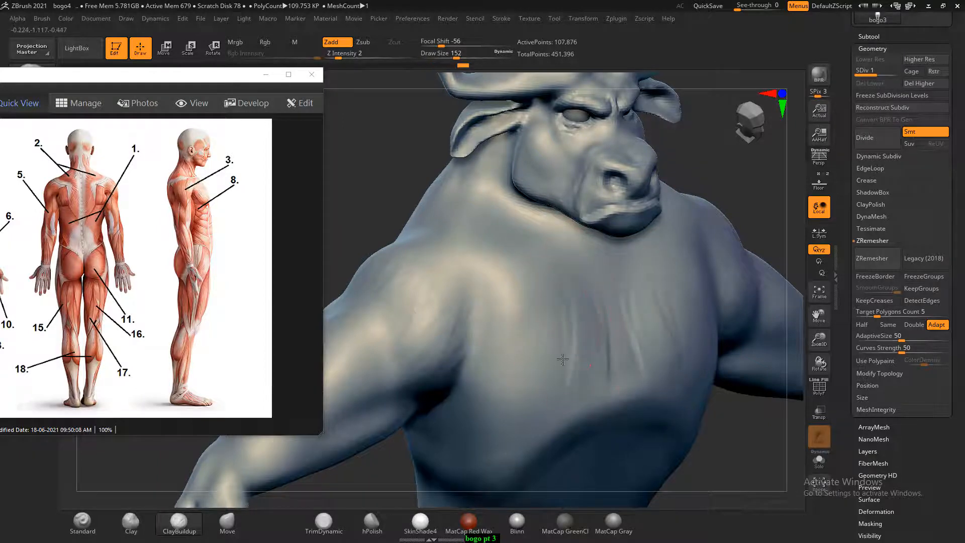
{"action": "left_click_drag", "start_coordinate": [526, 376], "coordinate": [573, 312], "text": "shift"}
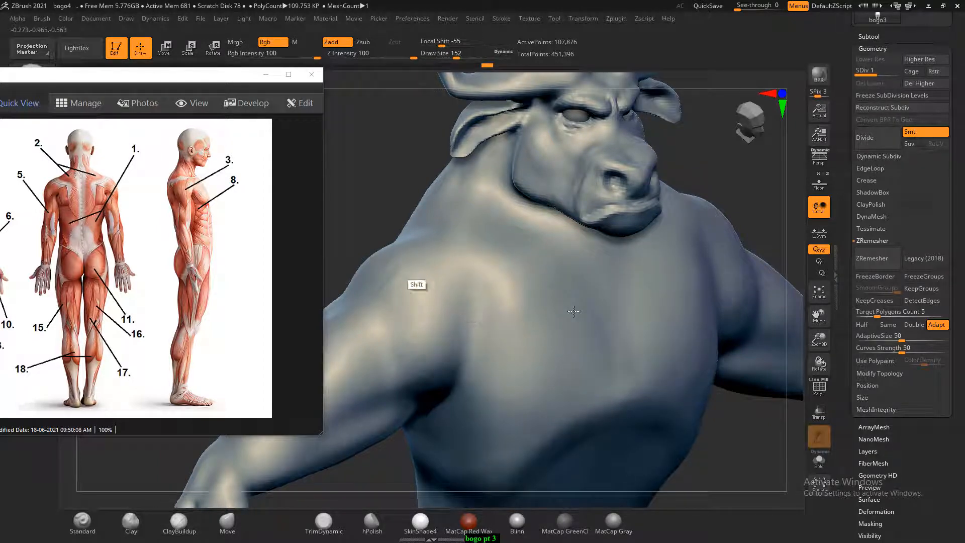
- Bring up the Musculature Anatomy Chart in the reference image viewer and turn the model to its back view
{"action": "left_click_drag", "start_coordinate": [765, 472], "coordinate": [740, 349], "text": "alt"}
{"action": "left_click", "coordinate": [141, 273]}
{"action": "scroll", "coordinate": [141, 273], "scroll_direction": "down", "scroll_amount": 1}
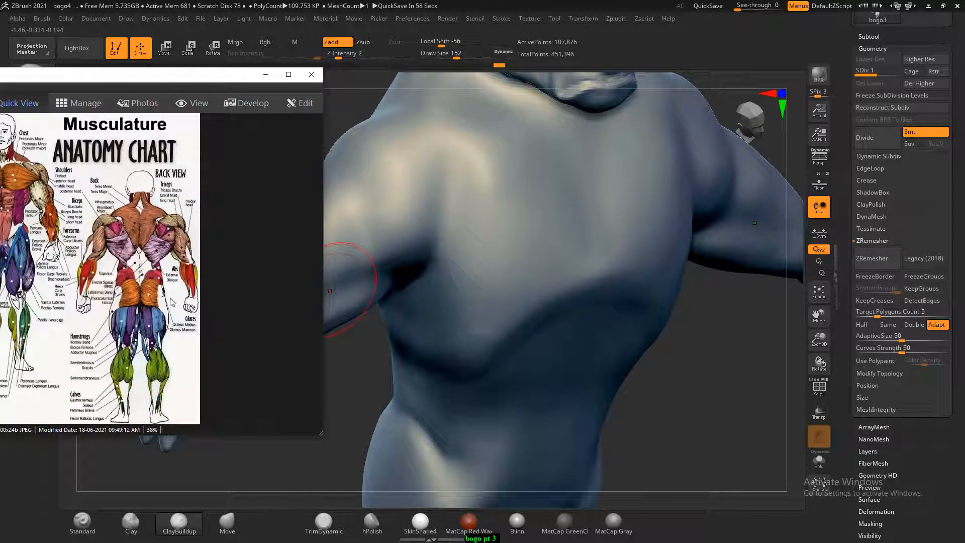
{"action": "left_click_drag", "start_coordinate": [655, 389], "coordinate": [727, 228]}
{"action": "left_click_drag", "start_coordinate": [616, 179], "coordinate": [707, 209]}
- Using the Standard brush with Draw Size 68 and Focal Shift 81, carve the trapezius outline and the spine groove into the back
{"action": "left_click", "coordinate": [82, 522]}
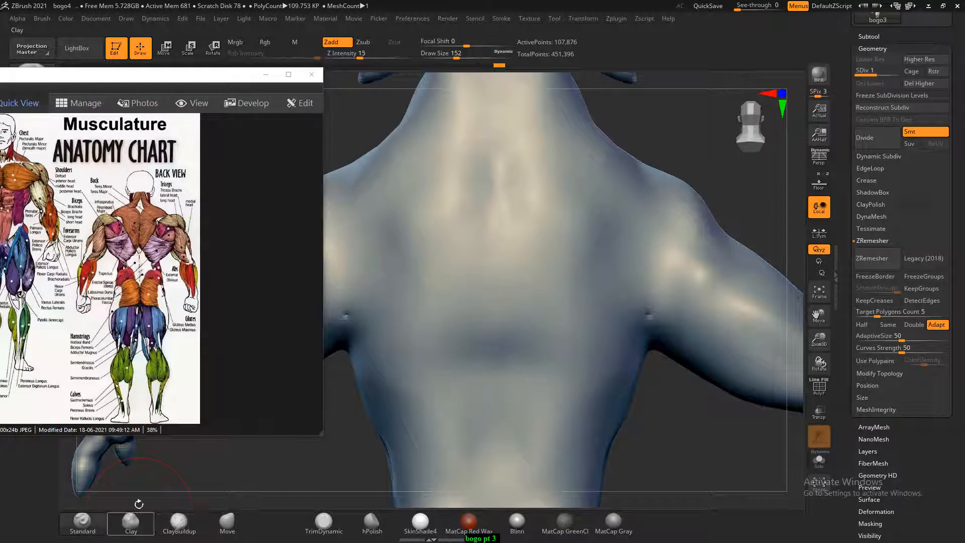
{"action": "key", "text": "bracketleft"}
{"action": "key", "text": "bracketleft"}
{"action": "key", "text": "bracketleft"}
{"action": "key", "text": "bracketleft"}
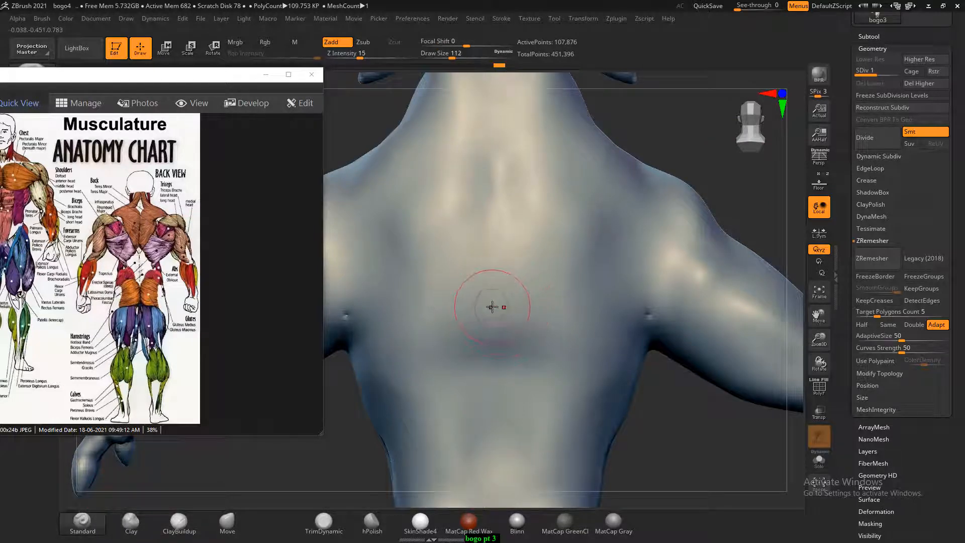
{"action": "left_click_drag", "start_coordinate": [455, 45], "coordinate": [468, 43]}
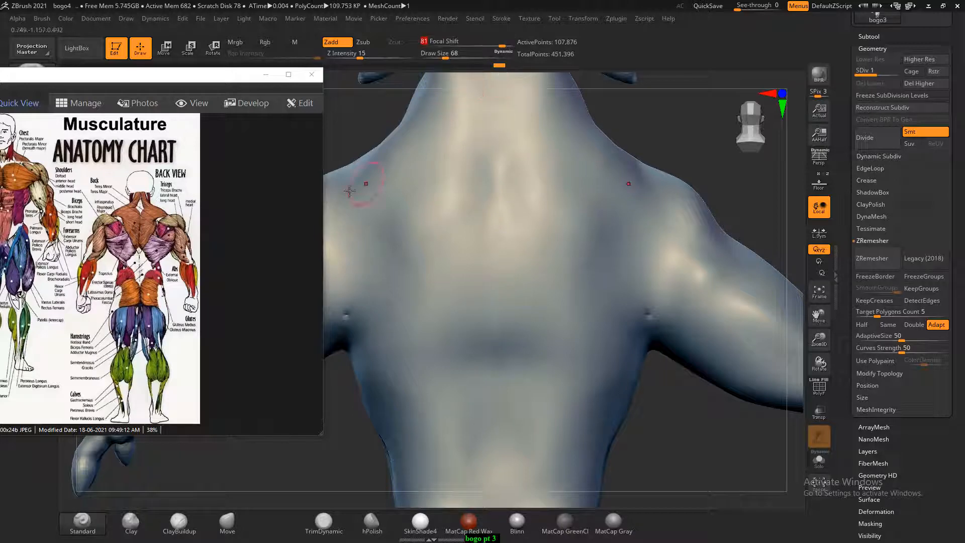
{"action": "mouse_move", "coordinate": [331, 192]}
{"action": "left_mouse_down", "text": "alt"}
{"action": "mouse_move", "coordinate": [372, 240]}
{"action": "mouse_move", "coordinate": [414, 257]}
{"action": "mouse_move", "coordinate": [432, 334]}
{"action": "mouse_move", "coordinate": [469, 366]}
{"action": "left_mouse_up", "text": "alt"}
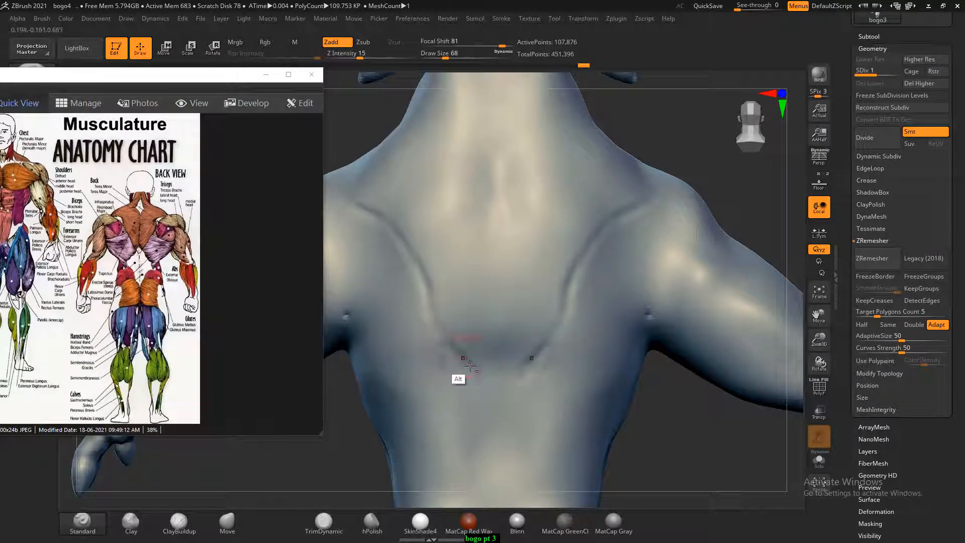
{"action": "left_click_drag", "start_coordinate": [496, 167], "coordinate": [491, 337], "text": "alt"}
- Carve the lower borders of the latissimus muscles inward from the flanks and up toward the spine
{"action": "left_click_drag", "start_coordinate": [683, 444], "coordinate": [701, 379], "text": "alt"}
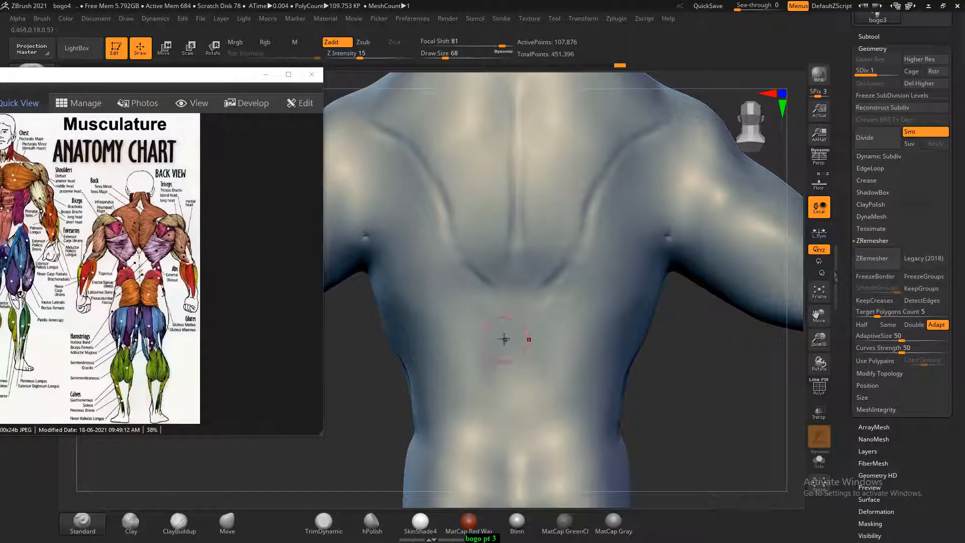
{"action": "left_click_drag", "start_coordinate": [389, 363], "coordinate": [390, 340], "text": "alt"}
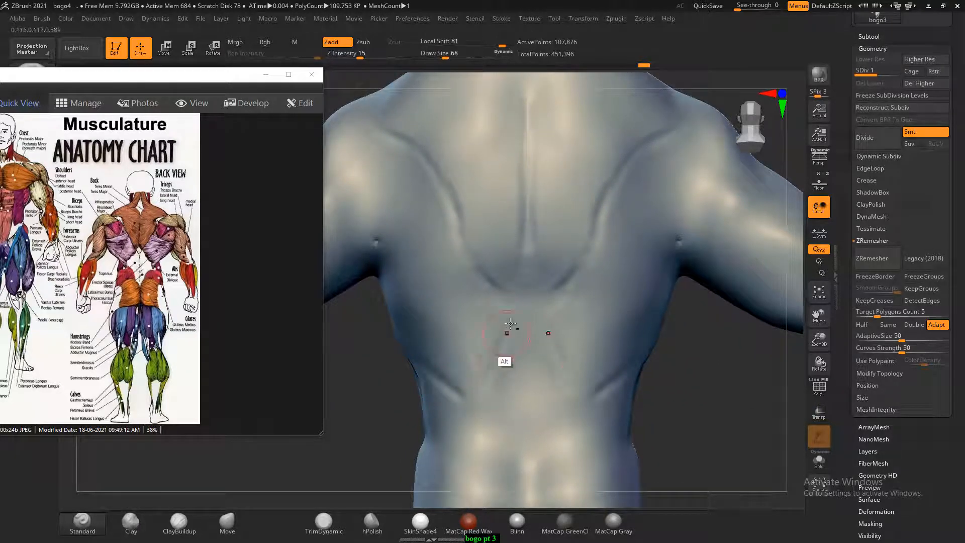
{"action": "mouse_move", "coordinate": [508, 327]}
{"action": "left_mouse_down", "text": "alt"}
{"action": "mouse_move", "coordinate": [496, 371]}
{"action": "mouse_move", "coordinate": [473, 381]}
{"action": "left_mouse_up", "text": "alt"}
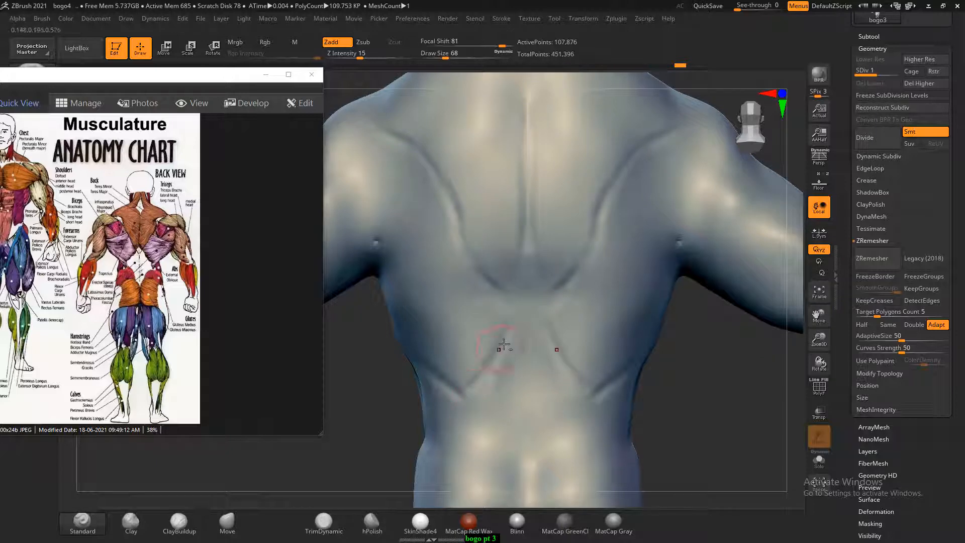
- Deepen the latissimus creases from below the armpit around the flank and along the lower spine
{"action": "mouse_move", "coordinate": [648, 413]}
{"action": "left_mouse_down"}
{"action": "mouse_move", "coordinate": [670, 422]}
{"action": "mouse_move", "coordinate": [578, 362]}
{"action": "left_mouse_up"}
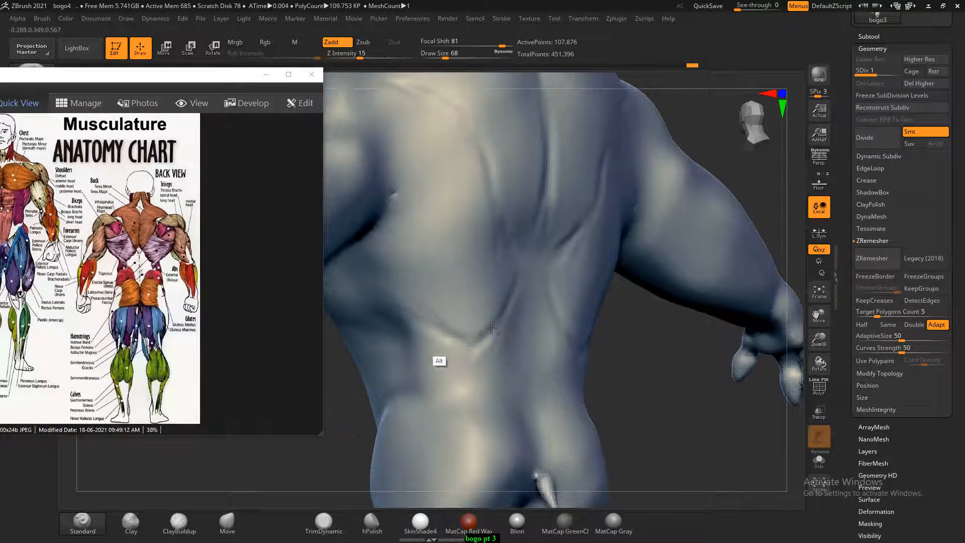
{"action": "left_click_drag", "start_coordinate": [491, 328], "coordinate": [504, 310], "text": "alt"}
{"action": "left_click_drag", "start_coordinate": [422, 338], "coordinate": [436, 337], "text": "alt"}
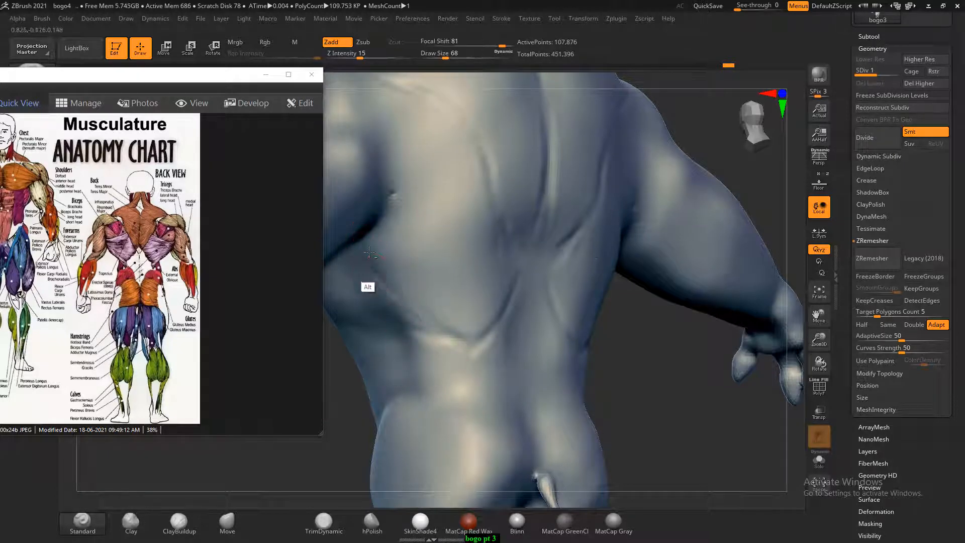
{"action": "mouse_move", "coordinate": [369, 253]}
{"action": "left_mouse_down", "text": "alt"}
{"action": "mouse_move", "coordinate": [422, 321]}
{"action": "mouse_move", "coordinate": [452, 327]}
{"action": "left_mouse_up", "text": "alt"}
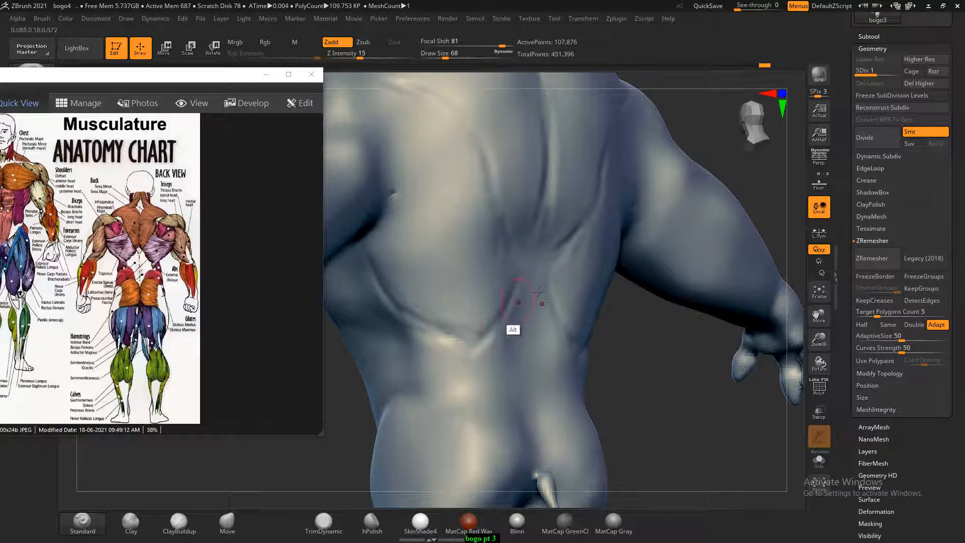
{"action": "left_click_drag", "start_coordinate": [670, 324], "coordinate": [657, 334]}
{"action": "left_click_drag", "start_coordinate": [530, 259], "coordinate": [502, 310], "text": "alt"}
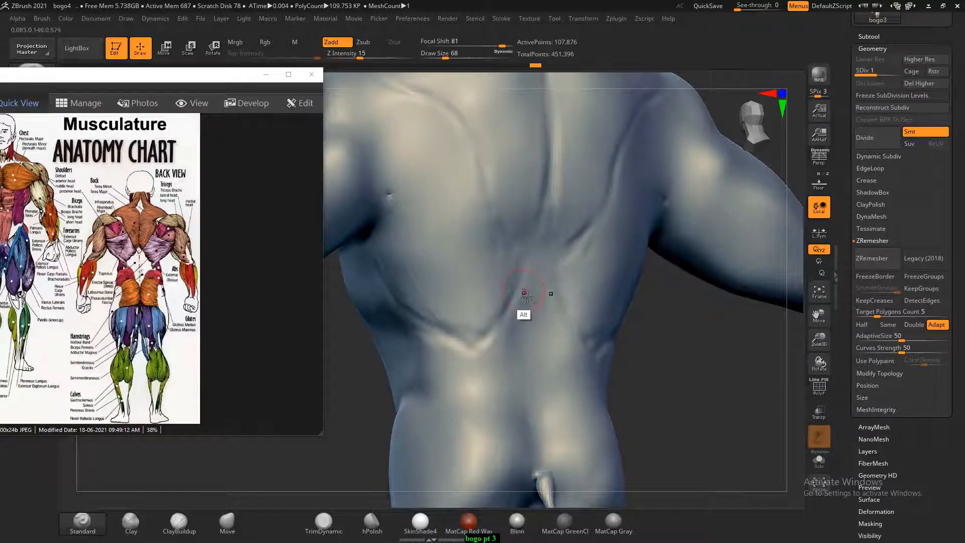
- Build up the latissimus area using ClayBuildup with Draw Size 100, and smooth it with the smoothing intensity reduced to 48
{"action": "left_click_drag", "start_coordinate": [716, 358], "coordinate": [668, 373]}
{"action": "left_click", "coordinate": [181, 522]}
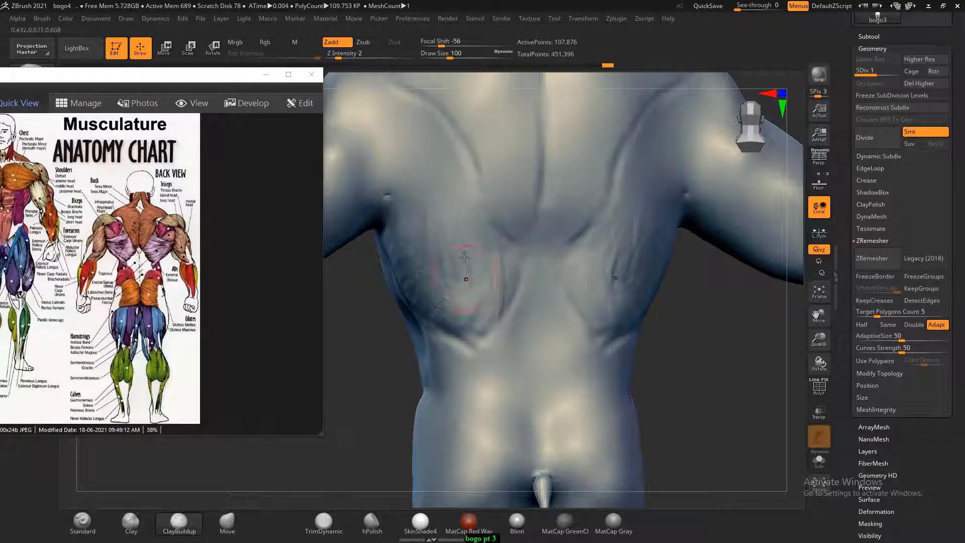
{"action": "mouse_move", "coordinate": [506, 273]}
{"action": "left_mouse_down", "text": "shift"}
{"action": "mouse_move", "coordinate": [463, 252]}
{"action": "mouse_move", "coordinate": [477, 243]}
{"action": "left_mouse_up", "text": "shift"}
{"action": "left_click_drag", "start_coordinate": [409, 46], "coordinate": [387, 48]}
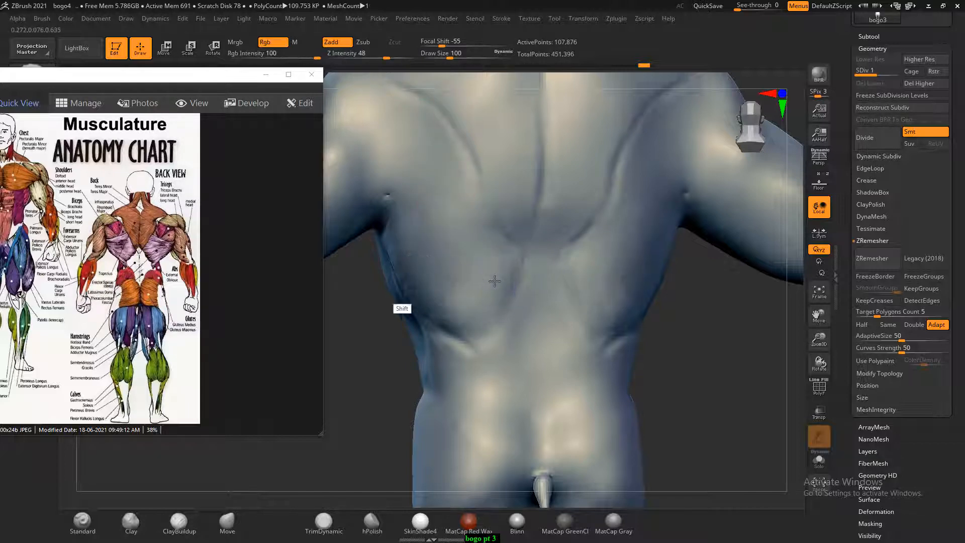
- Add clay inside the trapezius outline on both sides of the spine, from the shoulders up to the neck
{"action": "left_click_drag", "start_coordinate": [743, 339], "coordinate": [629, 406]}
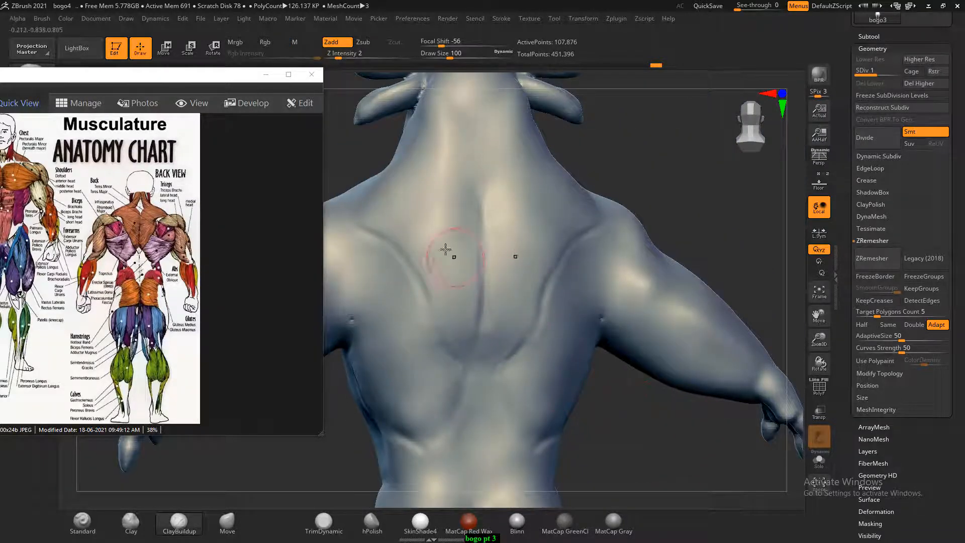
{"action": "left_click_drag", "start_coordinate": [618, 179], "coordinate": [657, 200], "text": "alt"}
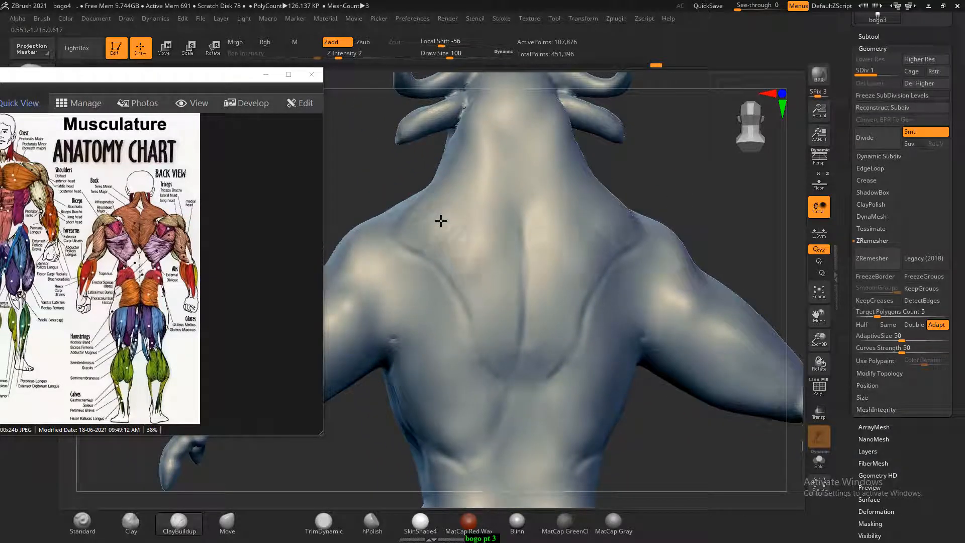
{"action": "left_click_drag", "start_coordinate": [502, 266], "coordinate": [490, 226]}
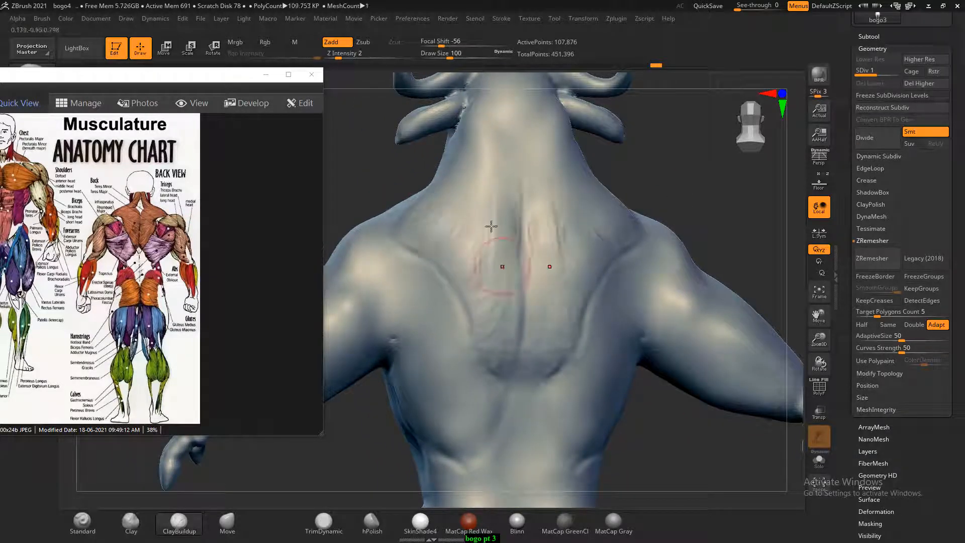
{"action": "mouse_move", "coordinate": [493, 151]}
{"action": "left_mouse_down"}
{"action": "mouse_move", "coordinate": [502, 146]}
{"action": "mouse_move", "coordinate": [485, 190]}
{"action": "mouse_move", "coordinate": [494, 148]}
{"action": "mouse_move", "coordinate": [469, 316]}
{"action": "mouse_move", "coordinate": [505, 399]}
{"action": "mouse_move", "coordinate": [421, 236]}
{"action": "mouse_move", "coordinate": [443, 254]}
{"action": "left_mouse_up"}
- Build up clay on the buttocks on both sides of the tail base with ClayBuildup, and smooth the surface
{"action": "left_click_drag", "start_coordinate": [674, 433], "coordinate": [683, 348], "text": "alt"}
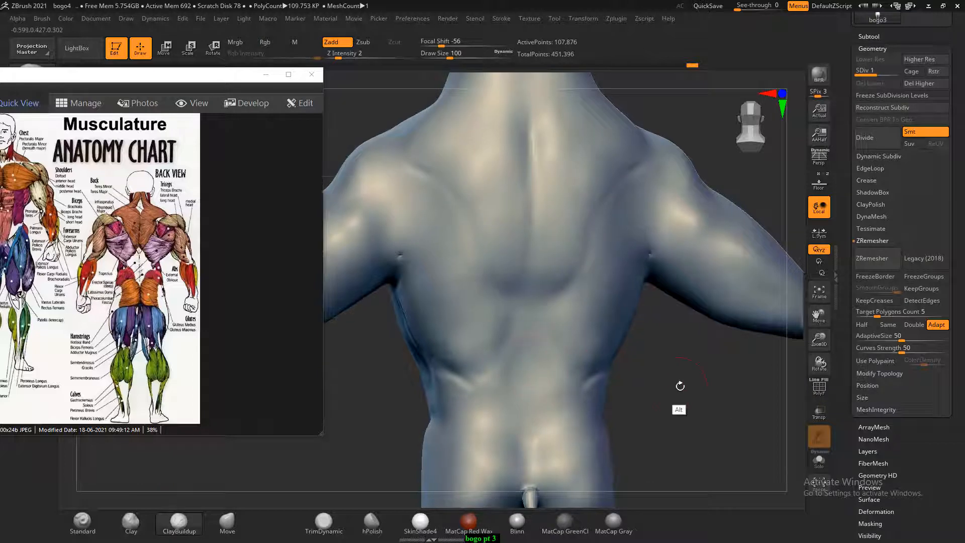
{"action": "left_click_drag", "start_coordinate": [680, 385], "coordinate": [681, 298], "text": "alt"}
{"action": "mouse_move", "coordinate": [693, 331]}
{"action": "left_mouse_down"}
{"action": "mouse_move", "coordinate": [673, 315]}
{"action": "mouse_move", "coordinate": [667, 345]}
{"action": "mouse_move", "coordinate": [682, 317]}
{"action": "left_mouse_up"}
{"action": "left_click_drag", "start_coordinate": [741, 181], "coordinate": [673, 241]}
{"action": "left_click_drag", "start_coordinate": [653, 384], "coordinate": [684, 316], "text": "alt"}
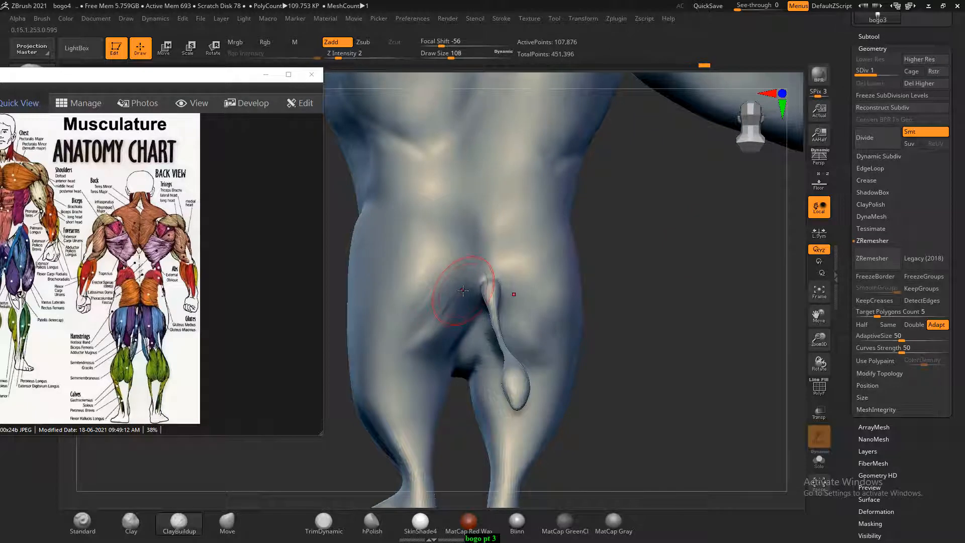
{"action": "left_click_drag", "start_coordinate": [453, 294], "coordinate": [453, 320]}
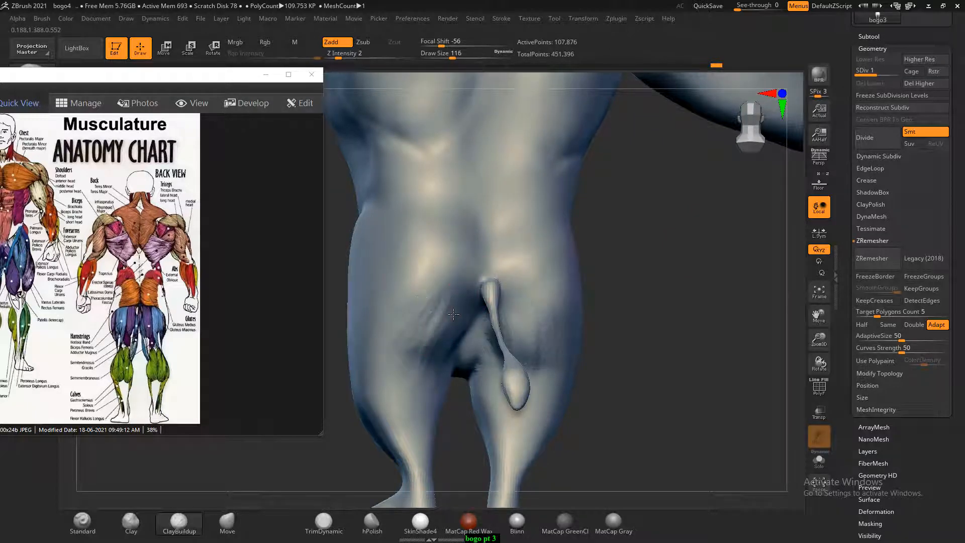
{"action": "key", "text": "shift"}
{"action": "left_click_drag", "start_coordinate": [621, 331], "coordinate": [686, 338]}
{"action": "mouse_move", "coordinate": [678, 279]}
{"action": "left_mouse_down", "text": "alt"}
{"action": "mouse_move", "coordinate": [659, 336]}
{"action": "mouse_move", "coordinate": [660, 307]}
{"action": "left_mouse_up", "text": "alt"}
{"action": "key", "text": "shift"}
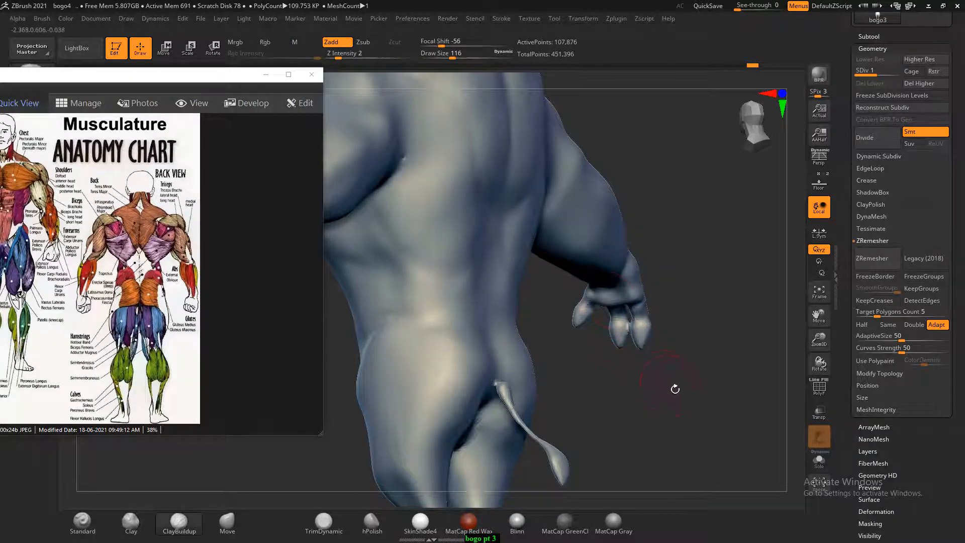
- Carve the lower latissimus creases beside the spine using the Standard brush at Draw Size 56
{"action": "mouse_move", "coordinate": [675, 388]}
{"action": "left_mouse_down"}
{"action": "mouse_move", "coordinate": [422, 296]}
{"action": "mouse_move", "coordinate": [515, 338]}
{"action": "mouse_move", "coordinate": [644, 334]}
{"action": "left_mouse_up"}
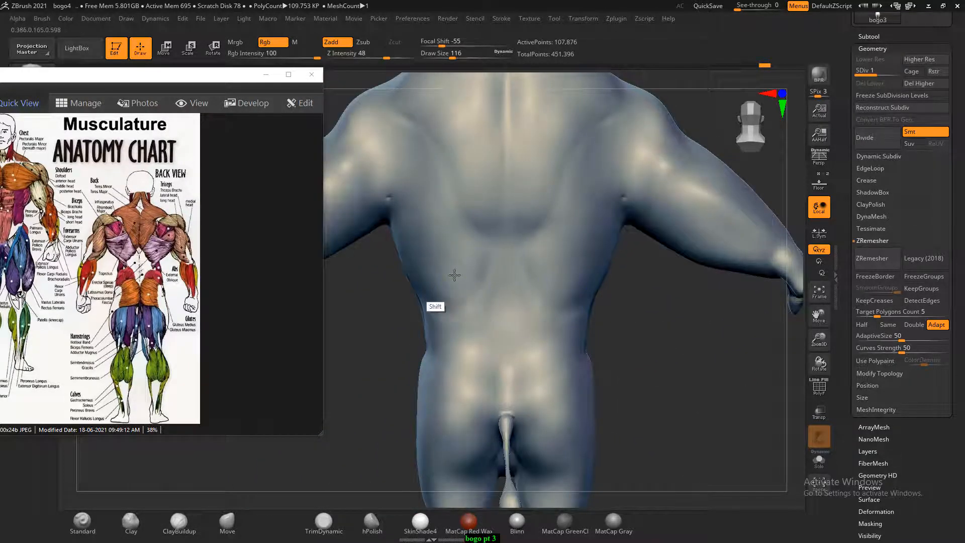
{"action": "left_click", "coordinate": [103, 512]}
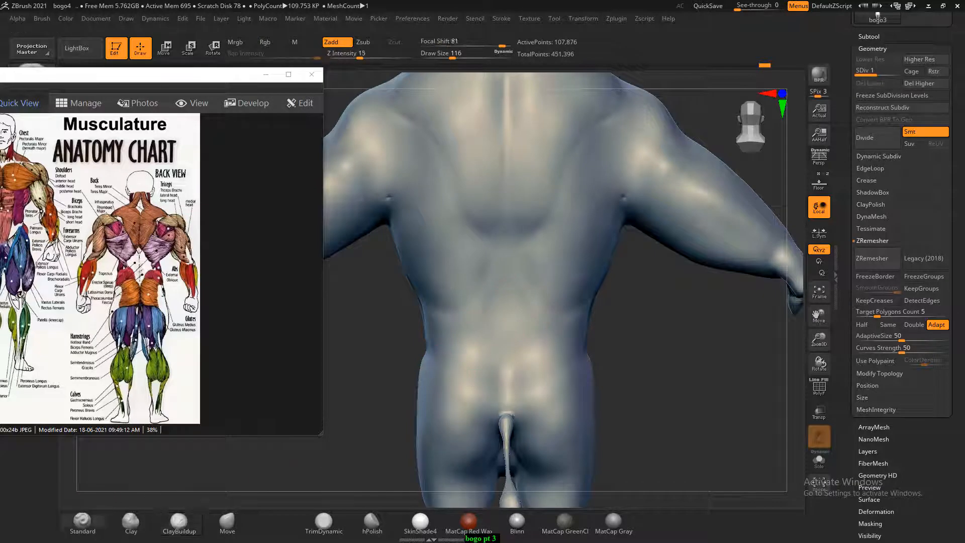
{"action": "key", "text": "bracketleft"}
{"action": "key", "text": "bracketleft"}
{"action": "key", "text": "bracketleft"}
{"action": "key", "text": "bracketleft"}
{"action": "key", "text": "bracketleft"}
{"action": "key", "text": "bracketleft"}
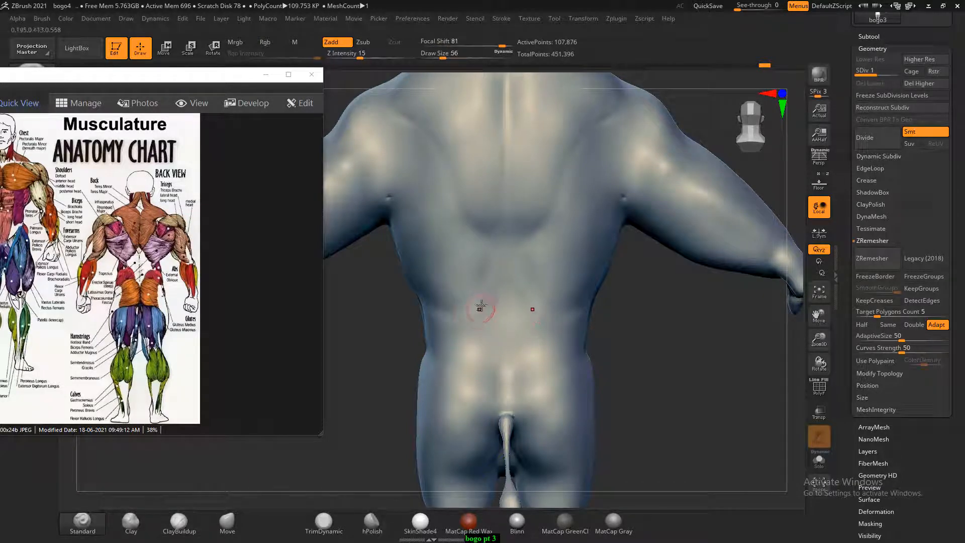
{"action": "left_click_drag", "start_coordinate": [480, 281], "coordinate": [440, 312], "text": "alt"}
- Open the Bogo pose sketches from the "class 21 _zootopia characters 3d bogo" folder as the reference beside the model, and return to ZBrush
{"action": "left_click_drag", "start_coordinate": [610, 339], "coordinate": [668, 346]}
{"action": "left_click_drag", "start_coordinate": [595, 347], "coordinate": [724, 402]}
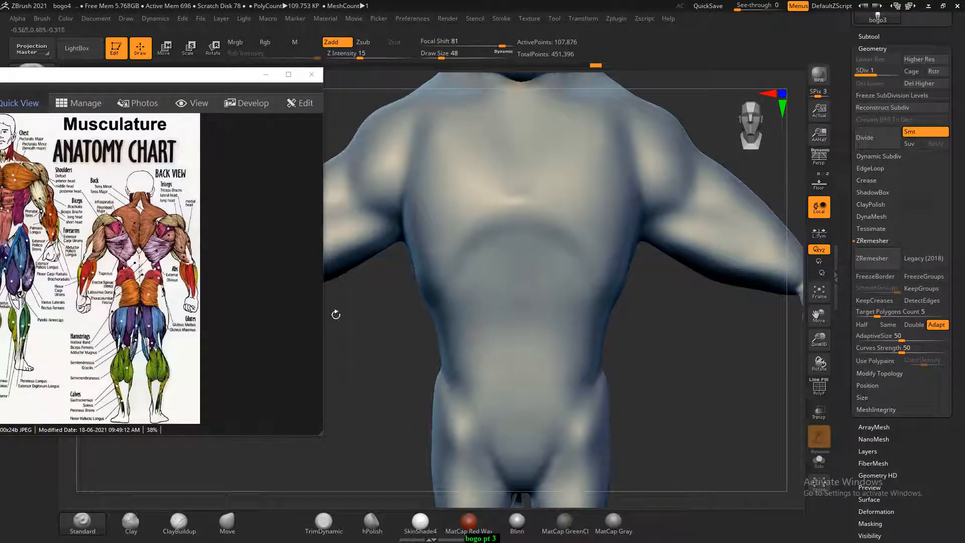
{"action": "key", "text": "alt+Tab"}
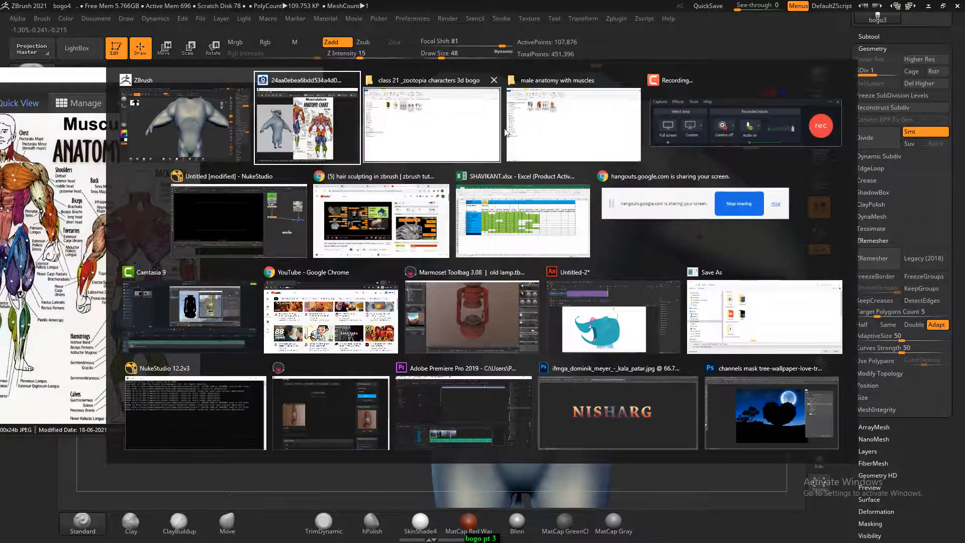
{"action": "key", "text": "alt+Tab"}
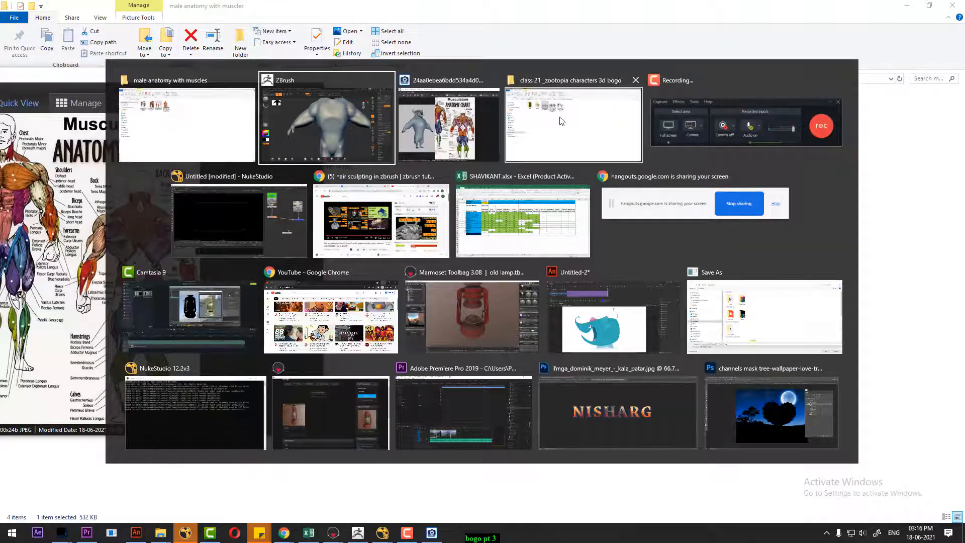
{"action": "left_click", "coordinate": [513, 127]}
{"action": "left_click", "coordinate": [388, 125]}
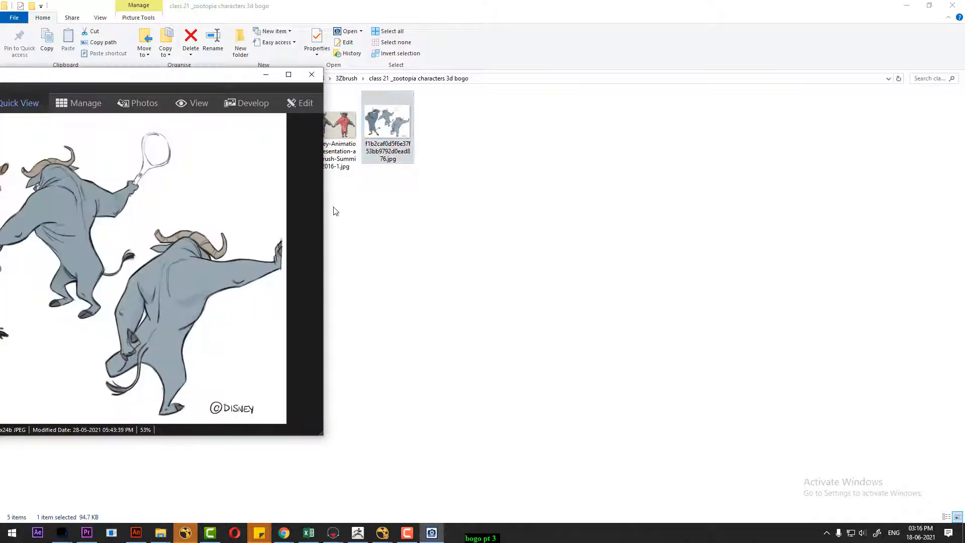
{"action": "left_click", "coordinate": [908, 6]}
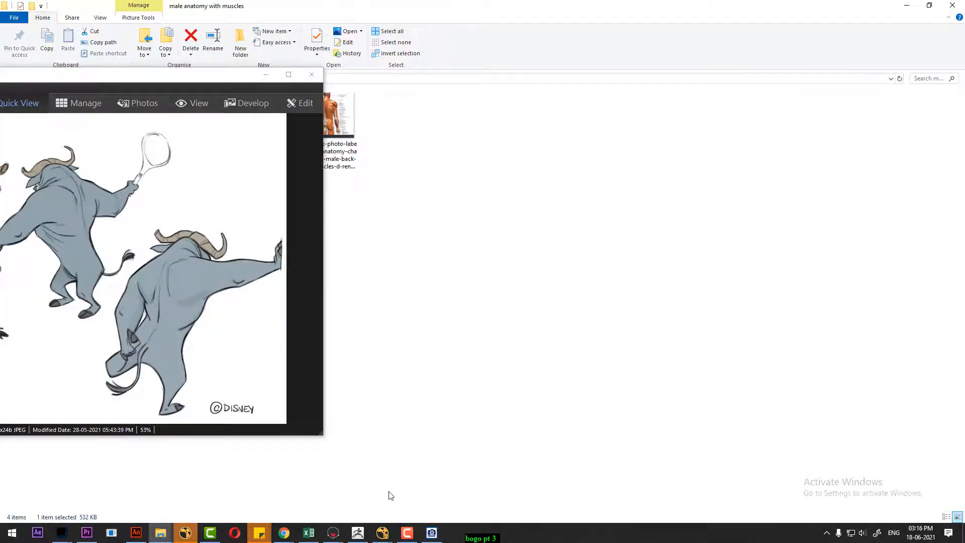
{"action": "left_click", "coordinate": [358, 532]}
- Carve the trapezius borders near the shoulders and a groove along the spine to the lower back with the Standard brush, and soften the groove
{"action": "mouse_move", "coordinate": [668, 372]}
{"action": "left_mouse_down"}
{"action": "mouse_move", "coordinate": [387, 351]}
{"action": "mouse_move", "coordinate": [379, 404]}
{"action": "left_mouse_up"}
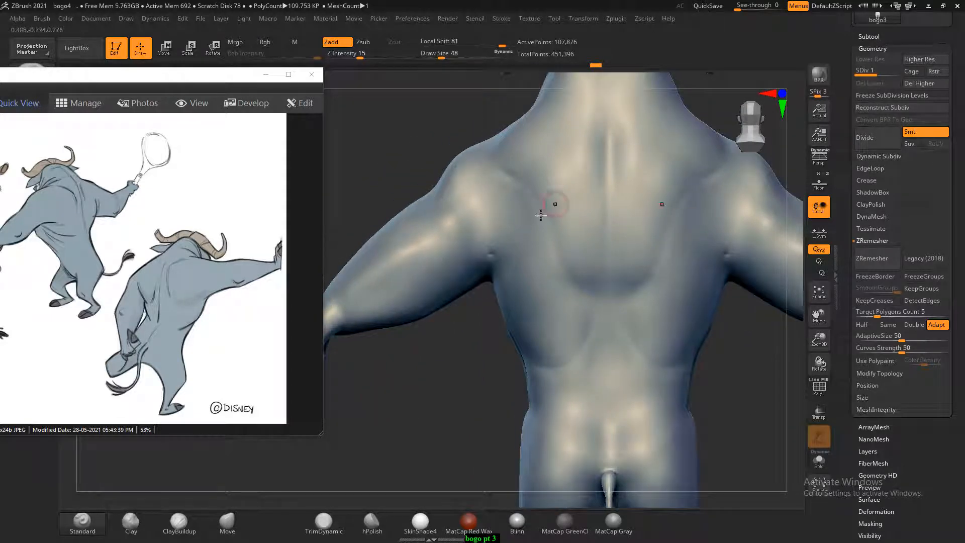
{"action": "left_click_drag", "start_coordinate": [542, 157], "coordinate": [506, 143], "text": "alt"}
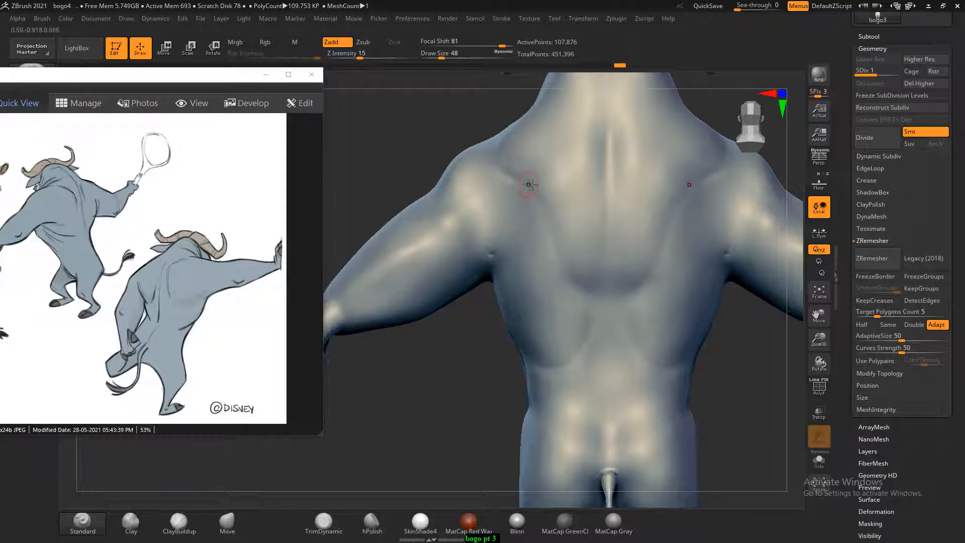
{"action": "left_click_drag", "start_coordinate": [614, 135], "coordinate": [602, 231], "text": "alt"}
{"action": "left_click_drag", "start_coordinate": [609, 187], "coordinate": [604, 302], "text": "alt"}
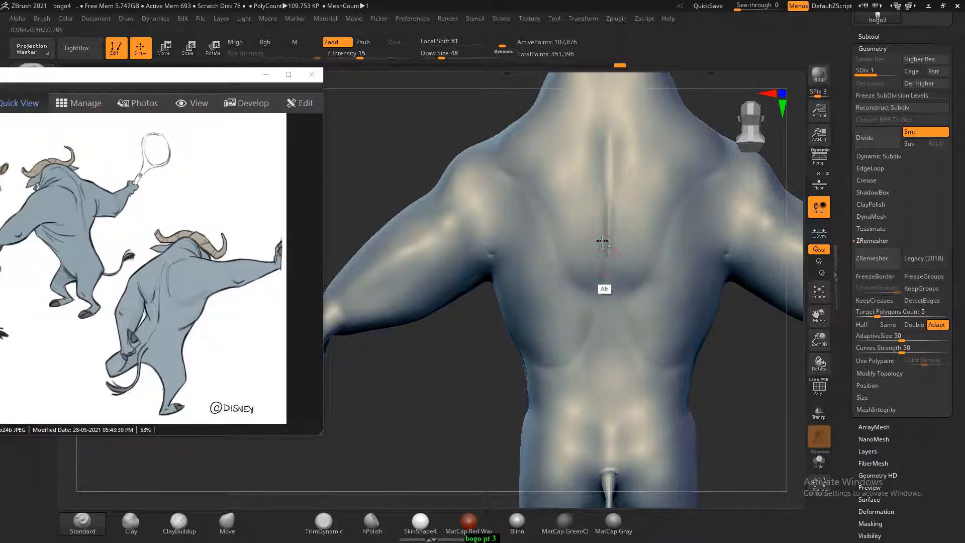
{"action": "mouse_move", "coordinate": [602, 241]}
{"action": "left_mouse_down", "text": "alt"}
{"action": "mouse_move", "coordinate": [609, 391]}
{"action": "mouse_move", "coordinate": [608, 352]}
{"action": "left_mouse_up", "text": "alt"}
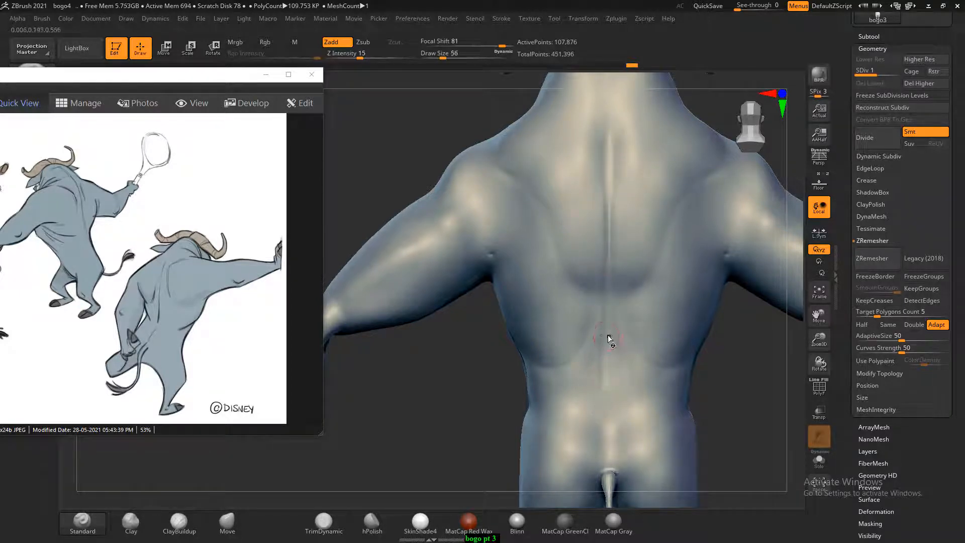
{"action": "key", "text": "shift"}
{"action": "left_click_drag", "start_coordinate": [612, 145], "coordinate": [610, 389], "text": "shift"}
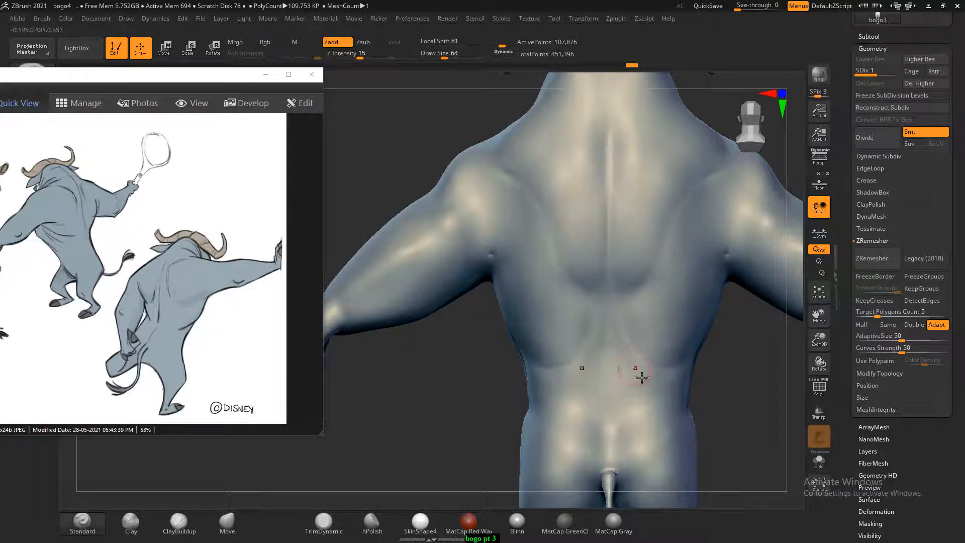
- Fill out the lower latissimus and shoulder blade areas using ClayBuildup at Draw Size 104, and smooth both areas
{"action": "left_click_drag", "start_coordinate": [727, 381], "coordinate": [735, 381]}
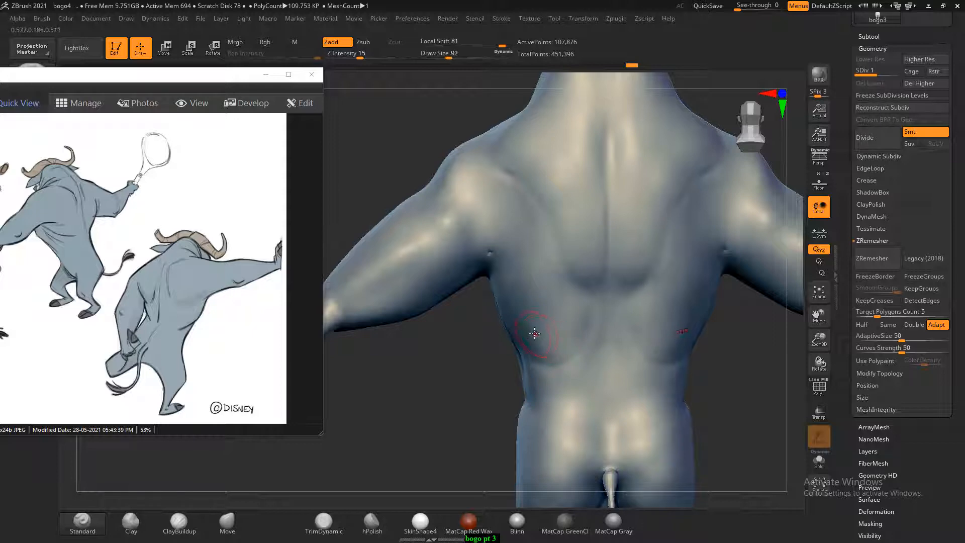
{"action": "left_click", "coordinate": [200, 526]}
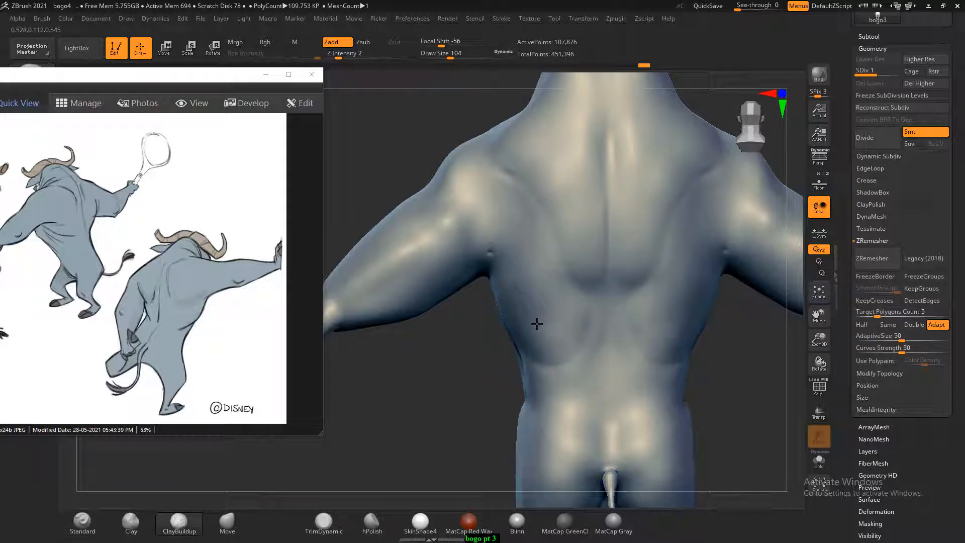
{"action": "mouse_move", "coordinate": [565, 326]}
{"action": "left_mouse_down", "text": "shift"}
{"action": "mouse_move", "coordinate": [559, 372]}
{"action": "mouse_move", "coordinate": [518, 332]}
{"action": "left_mouse_up", "text": "shift"}
{"action": "left_click_drag", "start_coordinate": [705, 389], "coordinate": [732, 398]}
{"action": "left_click_drag", "start_coordinate": [702, 351], "coordinate": [649, 351], "text": "shift"}
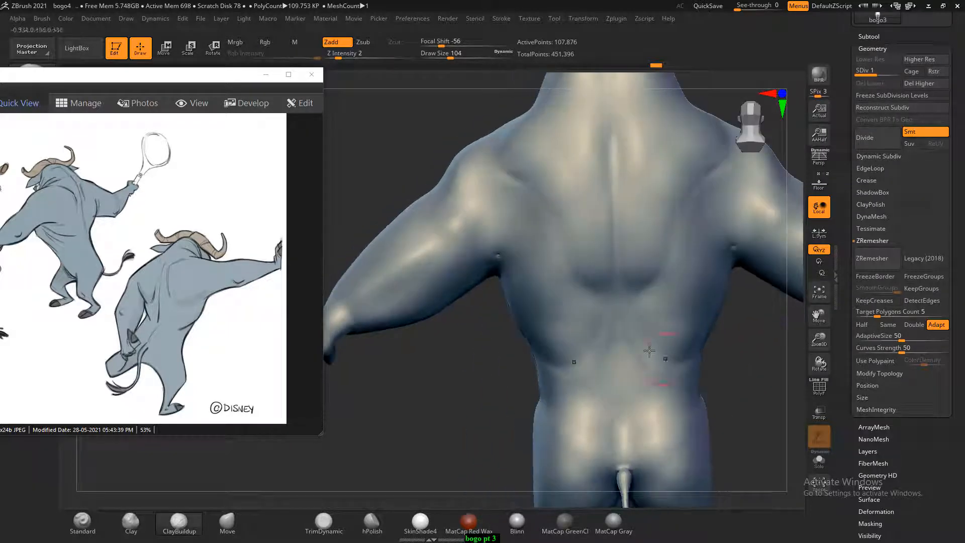
{"action": "mouse_move", "coordinate": [525, 195]}
{"action": "left_mouse_down"}
{"action": "mouse_move", "coordinate": [480, 182]}
{"action": "mouse_move", "coordinate": [512, 219]}
{"action": "mouse_move", "coordinate": [483, 174]}
{"action": "mouse_move", "coordinate": [513, 183]}
{"action": "mouse_move", "coordinate": [508, 233]}
{"action": "mouse_move", "coordinate": [467, 178]}
{"action": "mouse_move", "coordinate": [484, 171]}
{"action": "mouse_move", "coordinate": [527, 211]}
{"action": "mouse_move", "coordinate": [530, 186]}
{"action": "left_mouse_up"}
{"action": "left_click_drag", "start_coordinate": [753, 396], "coordinate": [732, 366], "text": "shift"}
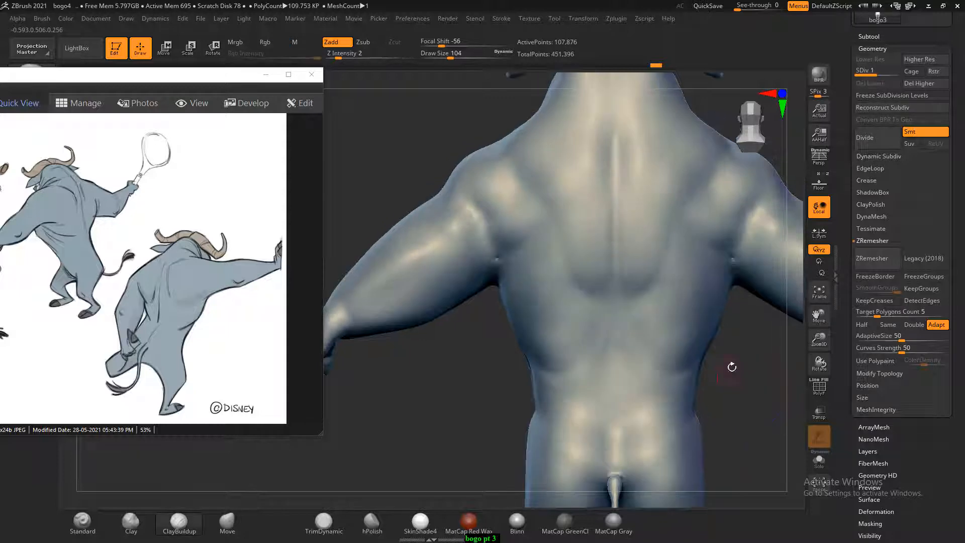
- Carve the inner outline of the shoulder blades from the shoulder tops toward the spine using the Standard brush at Draw Size 64
{"action": "left_click", "coordinate": [80, 523]}
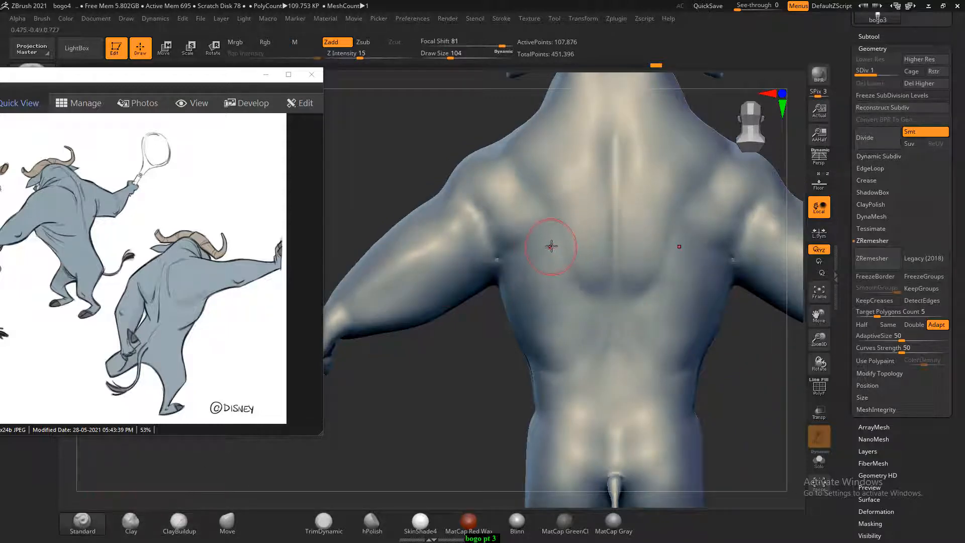
{"action": "key", "text": "bracketleft"}
{"action": "key", "text": "bracketleft"}
{"action": "key", "text": "bracketleft"}
{"action": "key", "text": "bracketleft"}
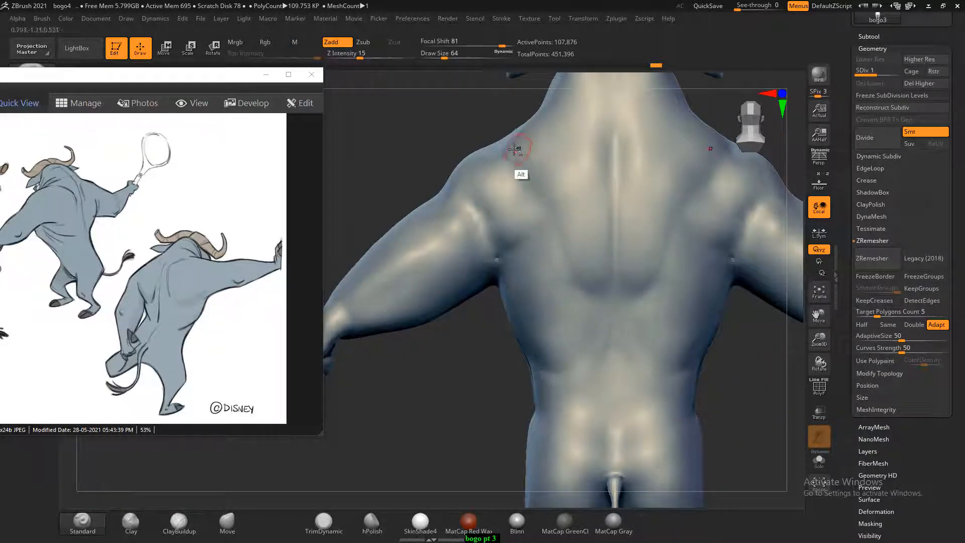
{"action": "mouse_move", "coordinate": [505, 142]}
{"action": "left_mouse_down", "text": "alt"}
{"action": "mouse_move", "coordinate": [558, 177]}
{"action": "mouse_move", "coordinate": [563, 220]}
{"action": "left_mouse_up", "text": "alt"}
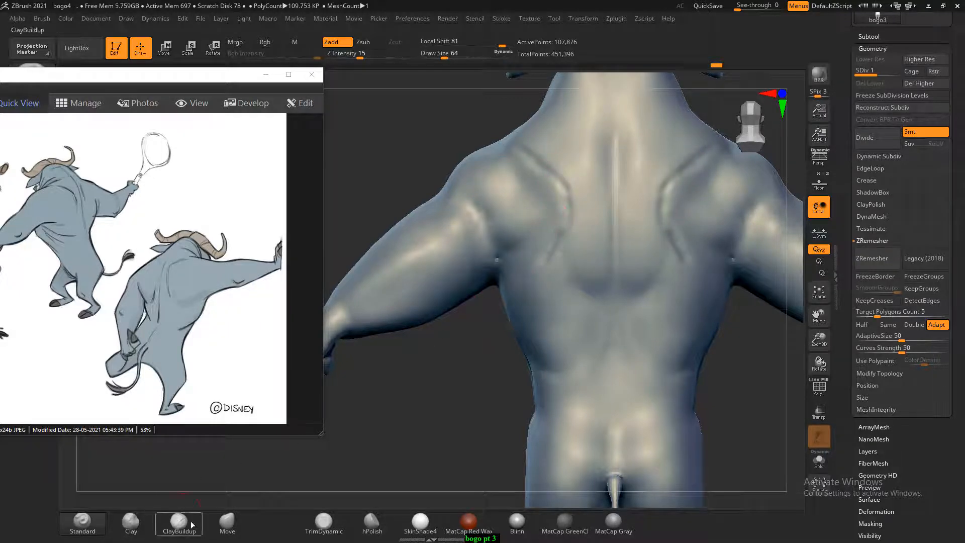
- Add clay inside the shoulder blade outlines using ClayBuildup at Draw Size 100, and smooth the clay and its lower edges
{"action": "left_click", "coordinate": [193, 523]}
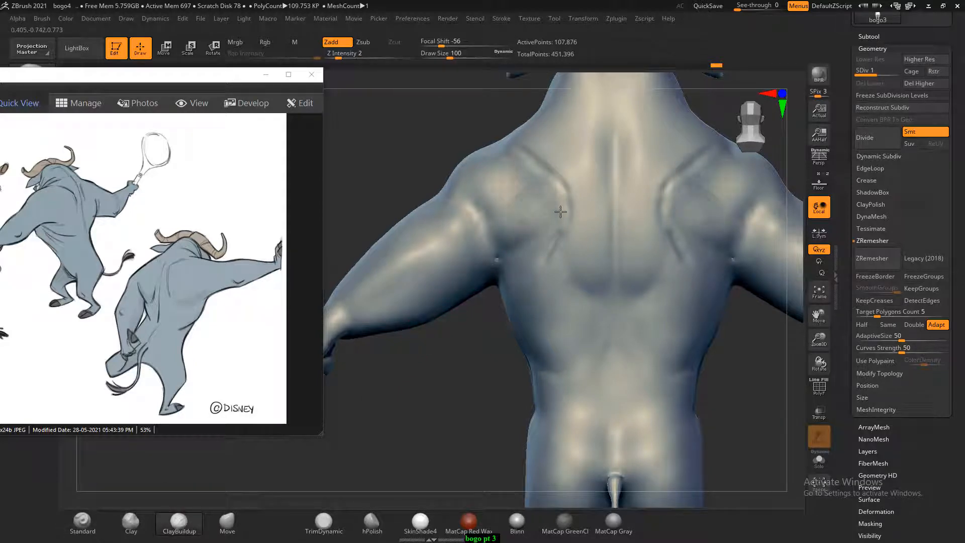
{"action": "left_click_drag", "start_coordinate": [560, 212], "coordinate": [538, 234]}
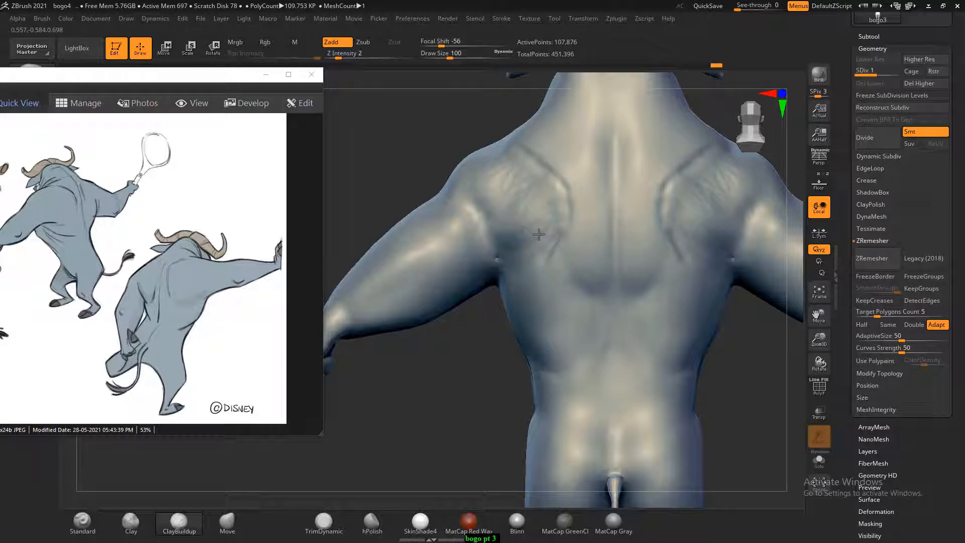
{"action": "key", "text": "shift"}
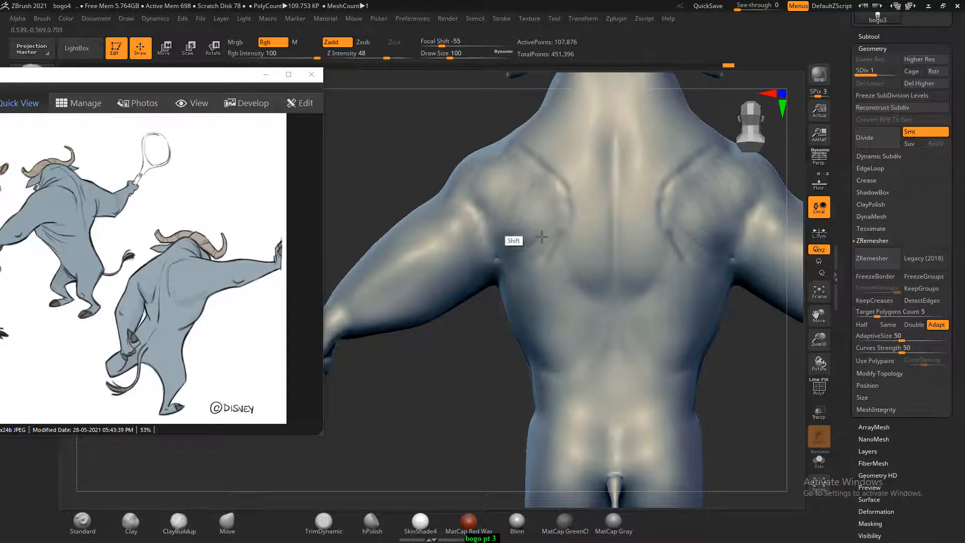
{"action": "mouse_move", "coordinate": [542, 237]}
{"action": "left_mouse_down", "text": "shift"}
{"action": "mouse_move", "coordinate": [525, 211]}
{"action": "mouse_move", "coordinate": [523, 248]}
{"action": "mouse_move", "coordinate": [540, 261]}
{"action": "left_mouse_up", "text": "shift"}
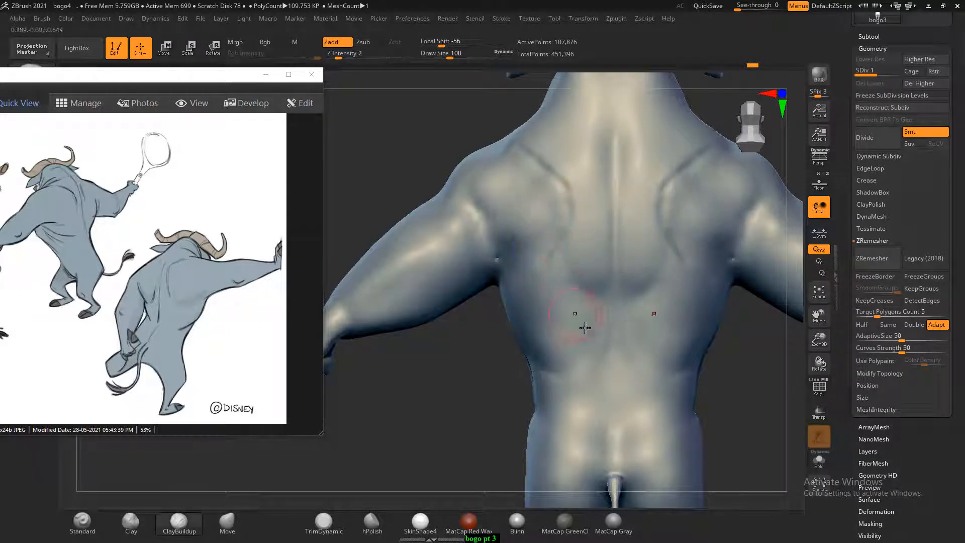
{"action": "mouse_move", "coordinate": [549, 175]}
{"action": "left_mouse_down", "text": "shift"}
{"action": "mouse_move", "coordinate": [545, 166]}
{"action": "mouse_move", "coordinate": [560, 170]}
{"action": "mouse_move", "coordinate": [541, 301]}
{"action": "left_mouse_up", "text": "shift"}
- Build up the back of the shoulders above the armpits using ClayBuildup at Draw Size 160, and smooth the new volume
{"action": "mouse_move", "coordinate": [768, 384]}
{"action": "left_mouse_down", "text": "alt"}
{"action": "mouse_move", "coordinate": [747, 377]}
{"action": "mouse_move", "coordinate": [762, 392]}
{"action": "mouse_move", "coordinate": [754, 375]}
{"action": "left_mouse_up", "text": "alt"}
{"action": "mouse_move", "coordinate": [753, 374]}
{"action": "left_mouse_down"}
{"action": "mouse_move", "coordinate": [769, 377]}
{"action": "mouse_move", "coordinate": [773, 397]}
{"action": "left_mouse_up"}
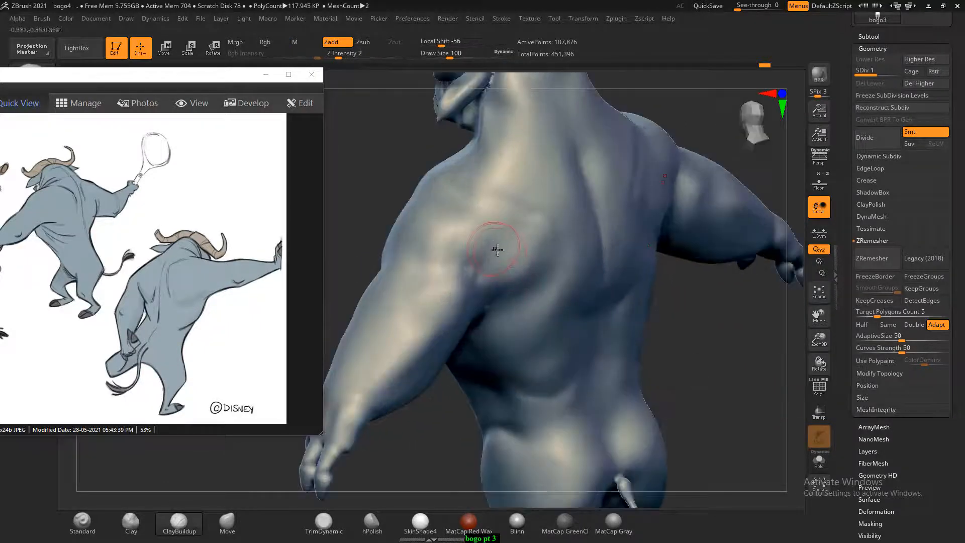
{"action": "key", "text": "bracketright"}
{"action": "key", "text": "bracketright"}
{"action": "key", "text": "bracketright"}
{"action": "mouse_move", "coordinate": [496, 240]}
{"action": "left_mouse_down"}
{"action": "mouse_move", "coordinate": [498, 257]}
{"action": "mouse_move", "coordinate": [491, 249]}
{"action": "left_mouse_up"}
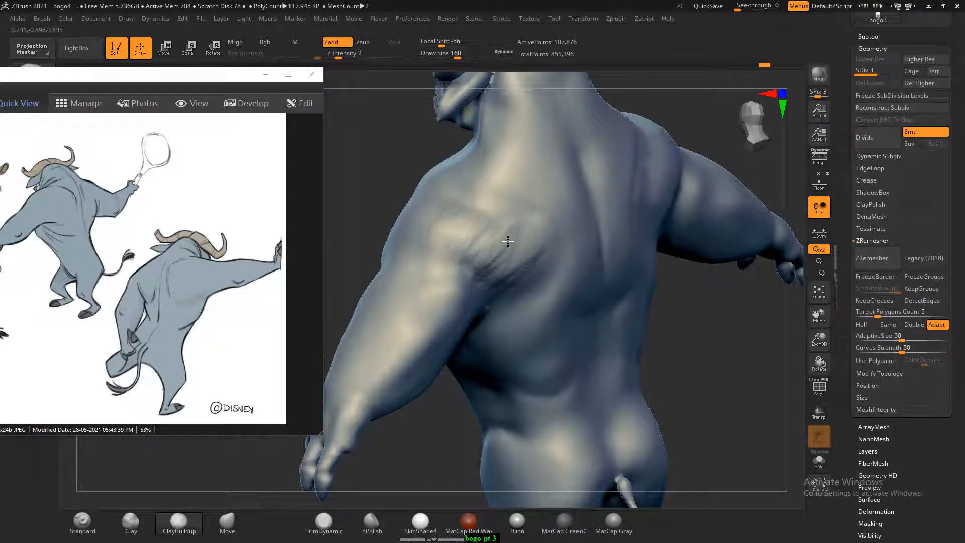
{"action": "left_click_drag", "start_coordinate": [717, 330], "coordinate": [462, 246]}
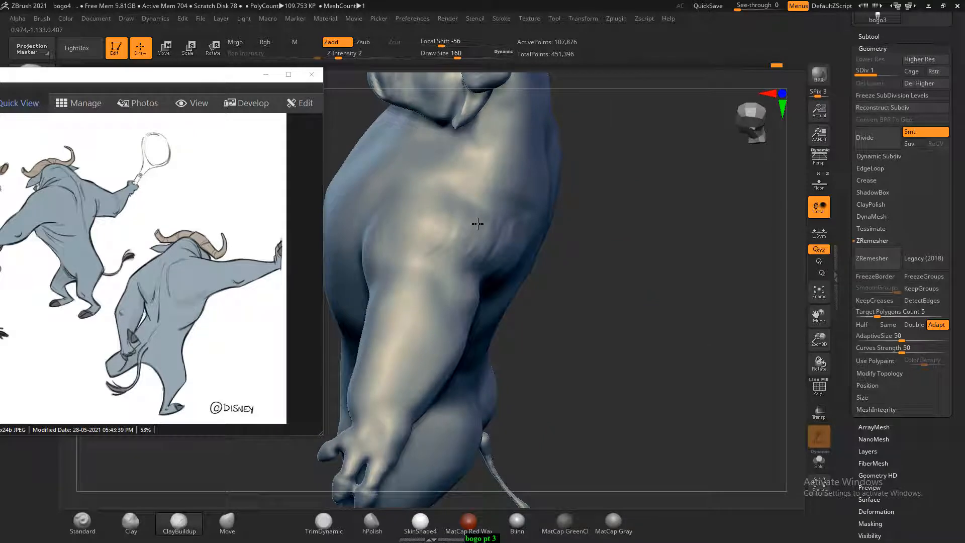
{"action": "left_click_drag", "start_coordinate": [723, 296], "coordinate": [577, 279]}
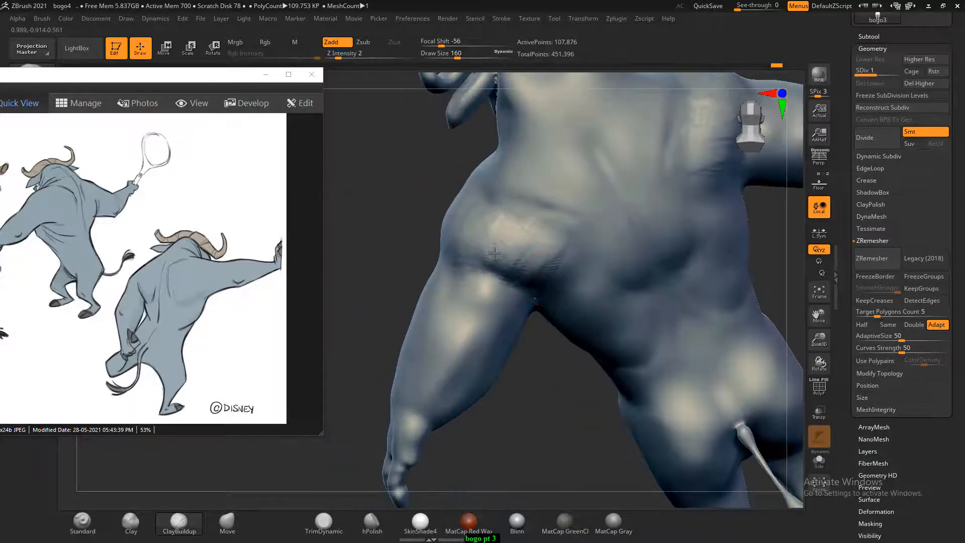
{"action": "mouse_move", "coordinate": [495, 253]}
{"action": "left_mouse_down"}
{"action": "mouse_move", "coordinate": [519, 251]}
{"action": "mouse_move", "coordinate": [485, 251]}
{"action": "left_mouse_up"}
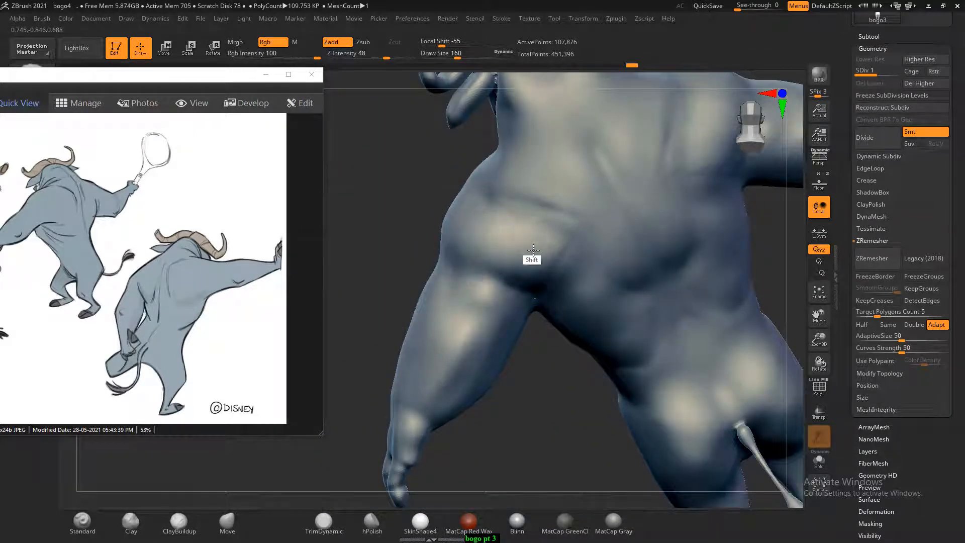
{"action": "left_click_drag", "start_coordinate": [402, 226], "coordinate": [749, 221]}
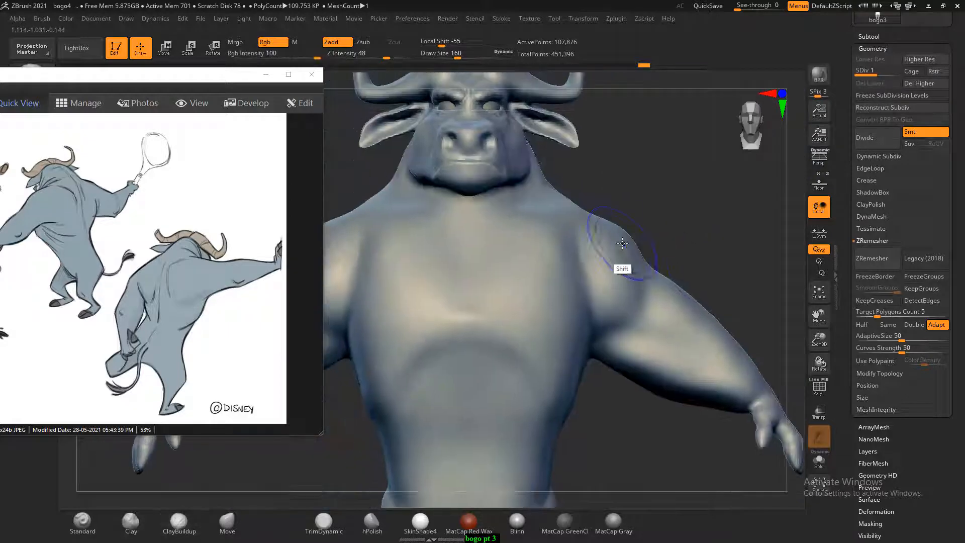
{"action": "left_click_drag", "start_coordinate": [708, 161], "coordinate": [741, 141], "text": "alt"}
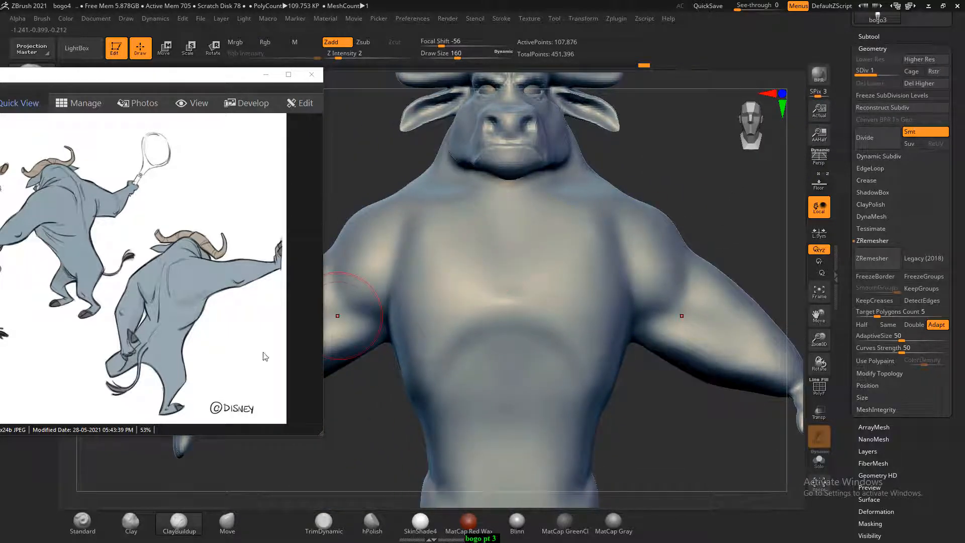
- Switch the reference viewer to the Bogo muscle image and place its window beside the model
{"action": "scroll", "coordinate": [169, 261], "scroll_direction": "down", "scroll_amount": 1}
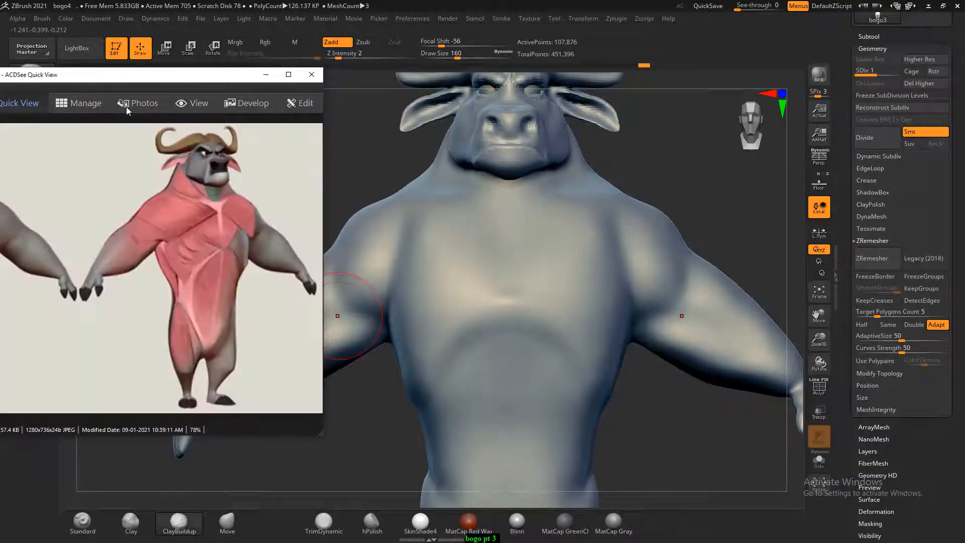
{"action": "left_click_drag", "start_coordinate": [137, 82], "coordinate": [148, 95]}
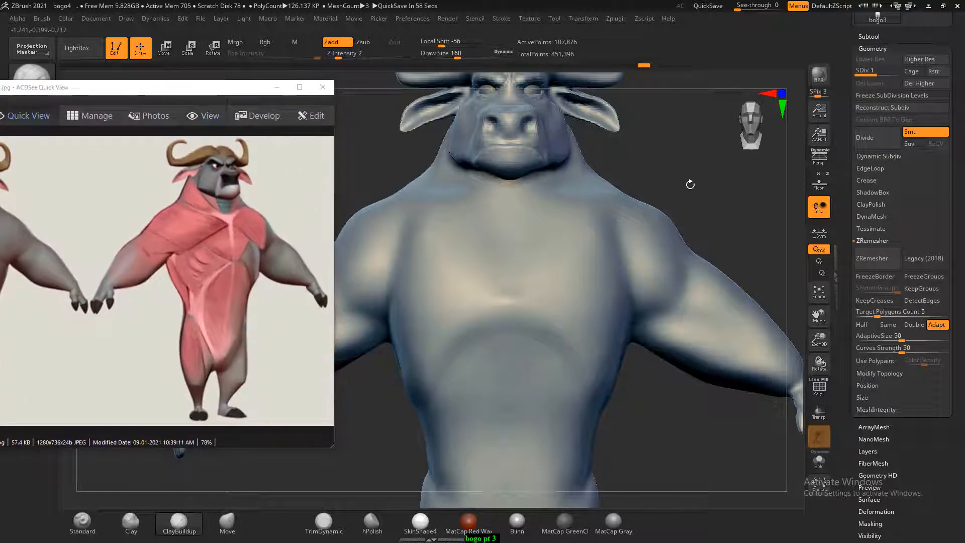
{"action": "left_click_drag", "start_coordinate": [686, 187], "coordinate": [683, 184]}
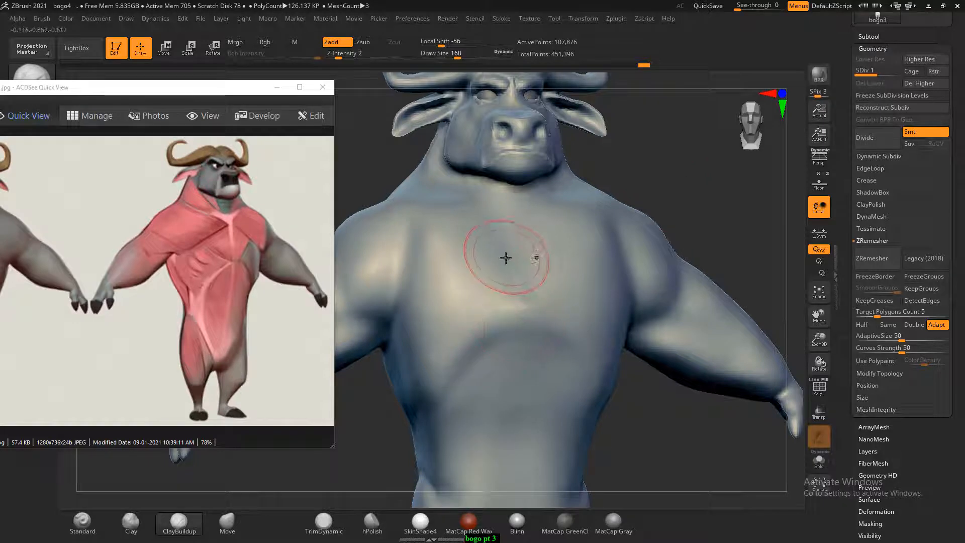
{"action": "left_click_drag", "start_coordinate": [192, 96], "coordinate": [802, 128]}
{"action": "left_click_drag", "start_coordinate": [691, 125], "coordinate": [786, 131]}
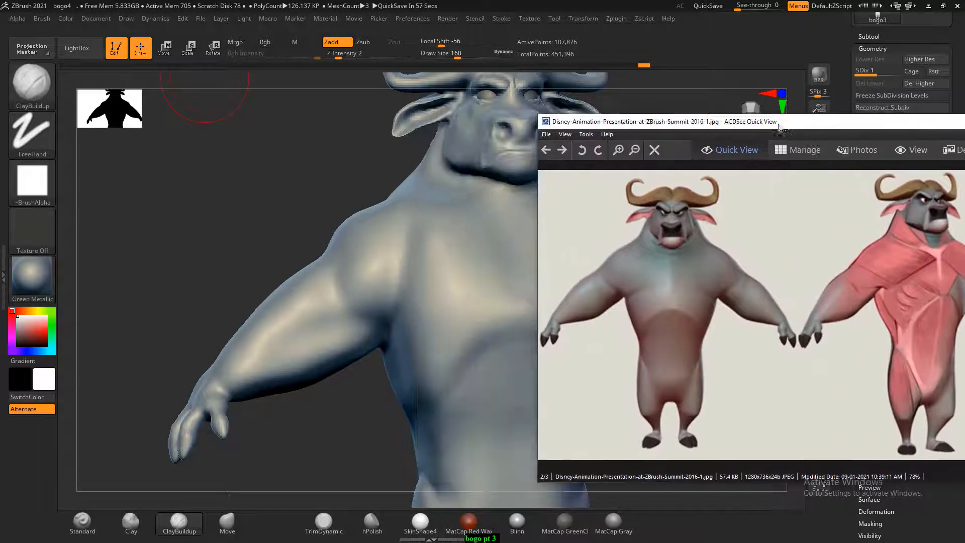
- Add clay where the front of the shoulders meets the outer chest using ClayBuildup at Draw Size 160
{"action": "left_click_drag", "start_coordinate": [346, 188], "coordinate": [198, 186]}
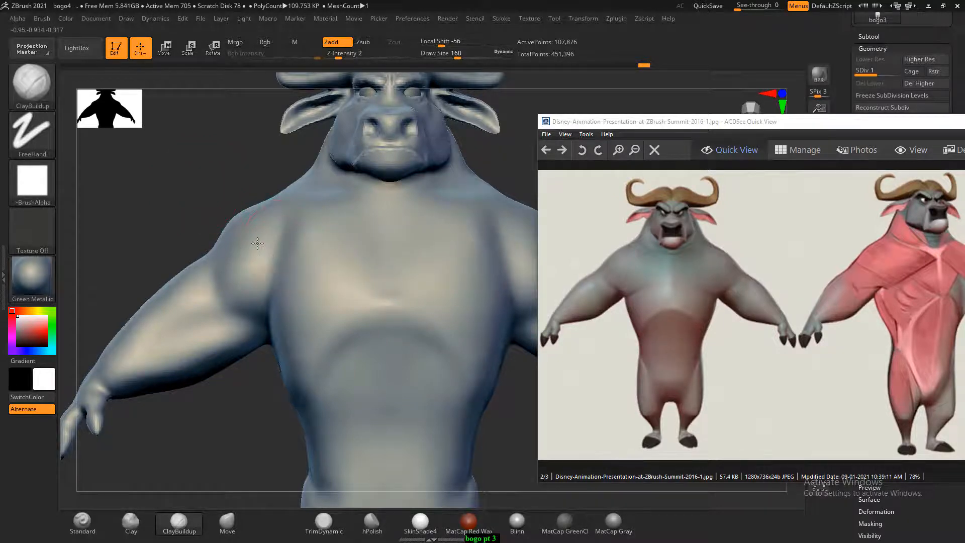
{"action": "left_click_drag", "start_coordinate": [258, 243], "coordinate": [246, 232]}
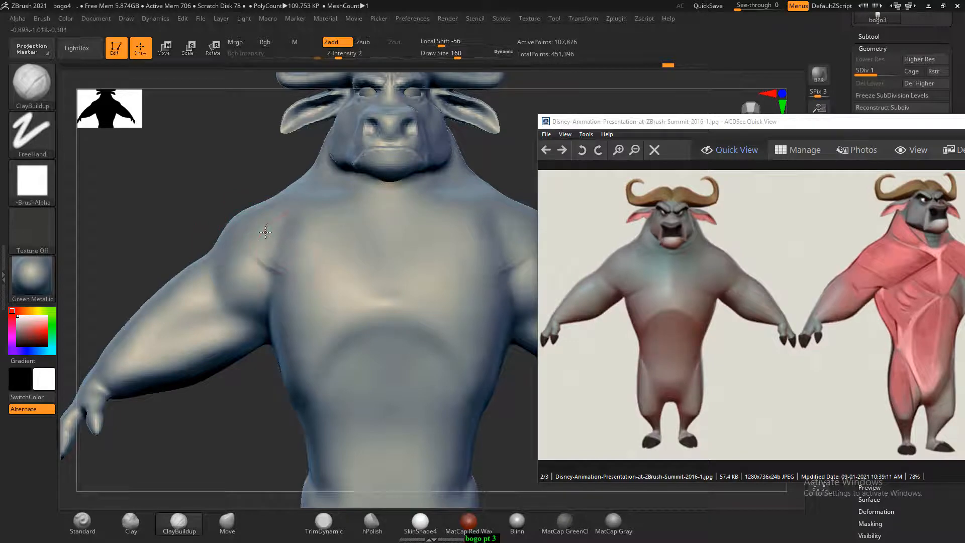
{"action": "mouse_move", "coordinate": [274, 229]}
{"action": "left_mouse_down"}
{"action": "mouse_move", "coordinate": [262, 225]}
{"action": "mouse_move", "coordinate": [280, 235]}
{"action": "left_mouse_up"}
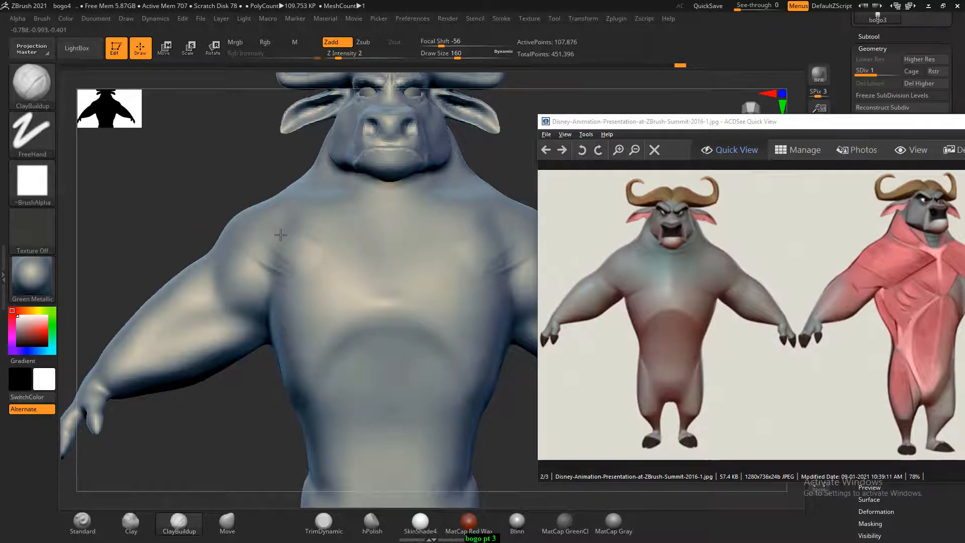
- Define the collarbone lines along the upper chest using the Standard brush at Draw Size 88
{"action": "left_click", "coordinate": [82, 522]}
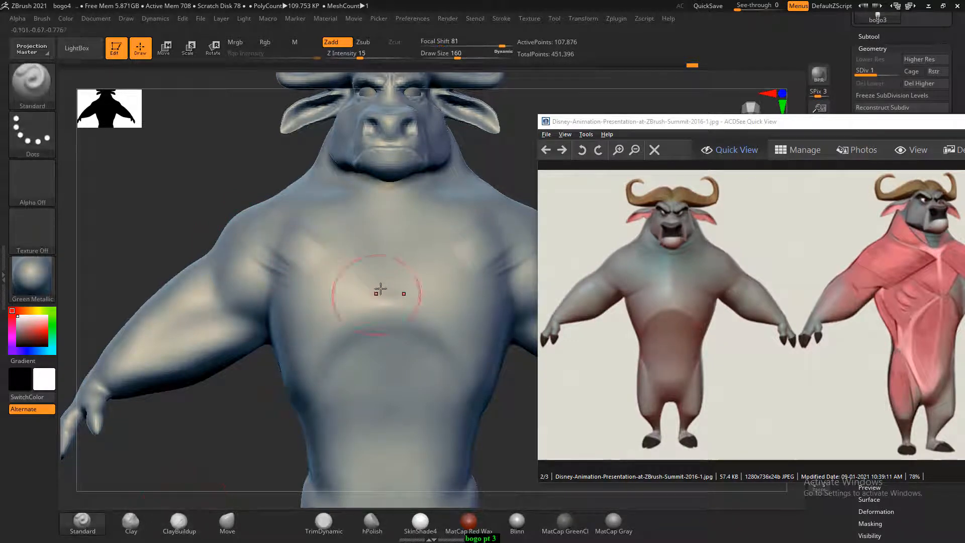
{"action": "key", "text": "bracketleft"}
{"action": "key", "text": "bracketleft"}
{"action": "key", "text": "bracketleft"}
{"action": "key", "text": "bracketleft"}
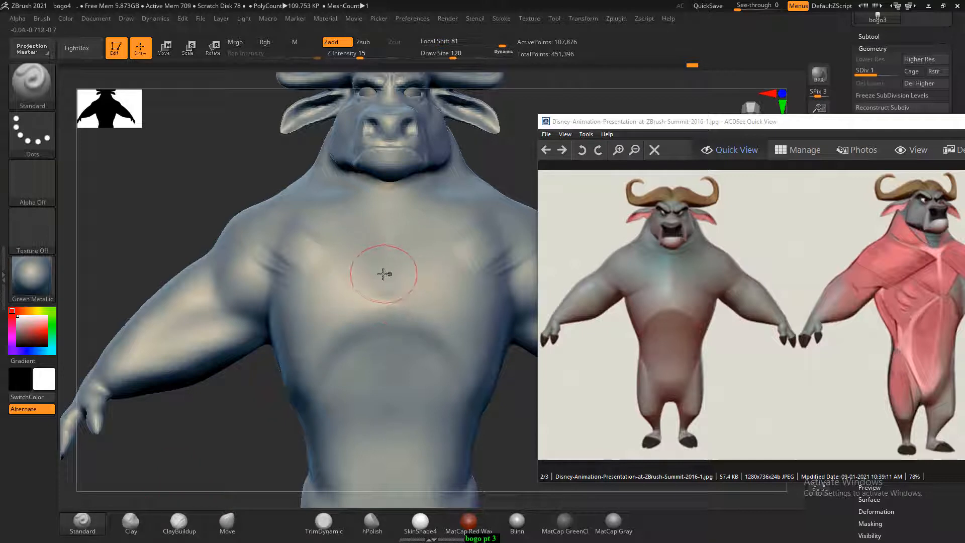
{"action": "key", "text": "bracketleft"}
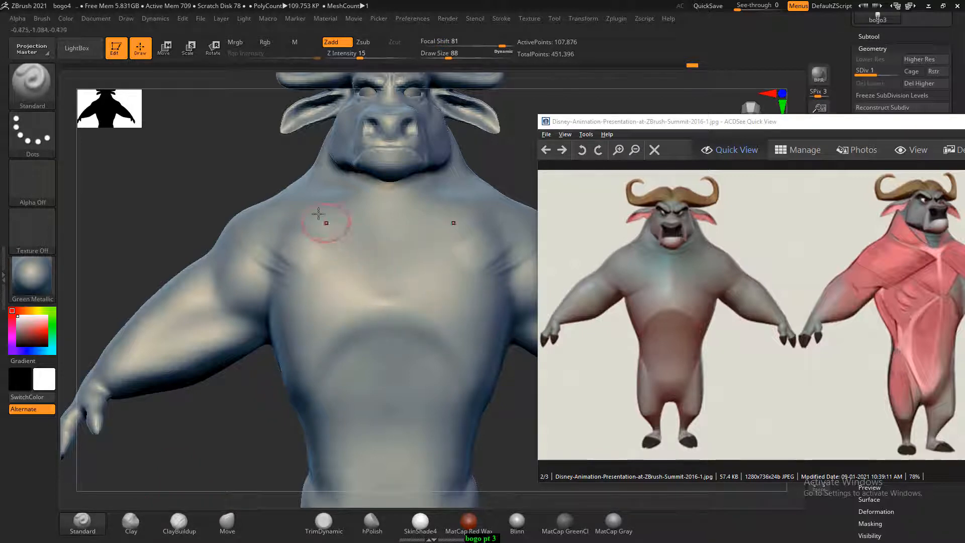
{"action": "mouse_move", "coordinate": [280, 185]}
{"action": "left_mouse_down"}
{"action": "mouse_move", "coordinate": [321, 196]}
{"action": "mouse_move", "coordinate": [306, 206]}
{"action": "left_mouse_up"}
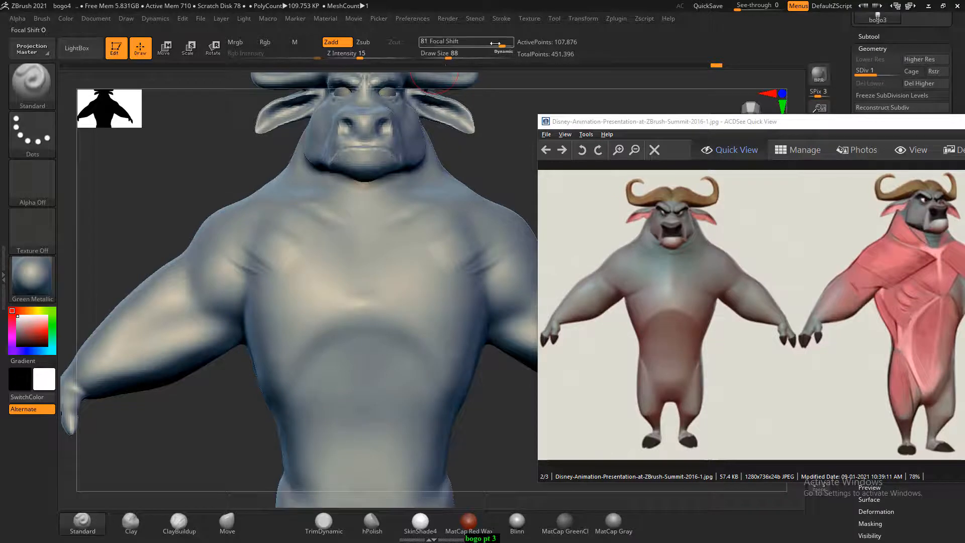
- Carve the lower pectoral outlines and armpit creases using the Standard brush with Focal Shift 87 and Draw Size 72
{"action": "left_click_drag", "start_coordinate": [499, 44], "coordinate": [504, 45]}
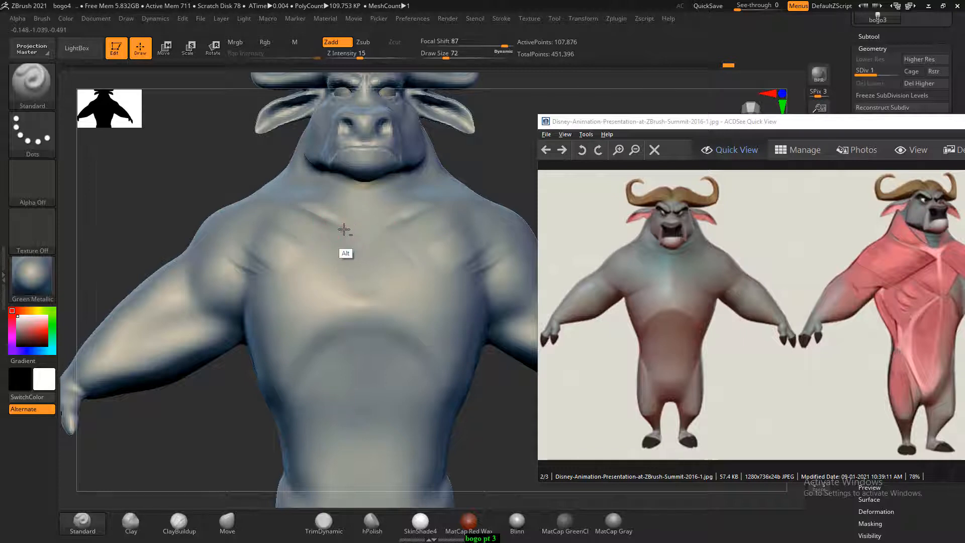
{"action": "mouse_move", "coordinate": [341, 232]}
{"action": "left_mouse_down", "text": "alt"}
{"action": "mouse_move", "coordinate": [282, 292]}
{"action": "mouse_move", "coordinate": [206, 261]}
{"action": "left_mouse_up", "text": "alt"}
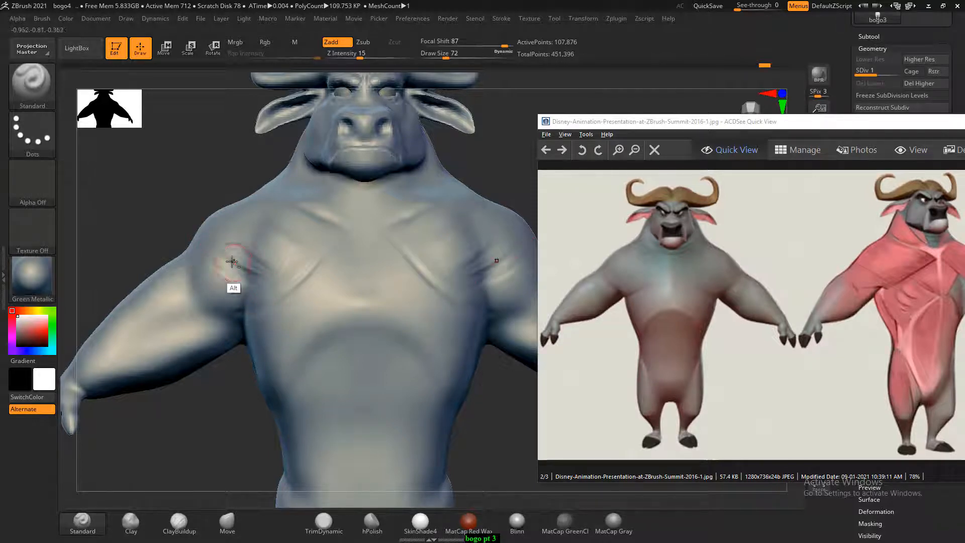
{"action": "left_click_drag", "start_coordinate": [276, 291], "coordinate": [244, 269], "text": "alt"}
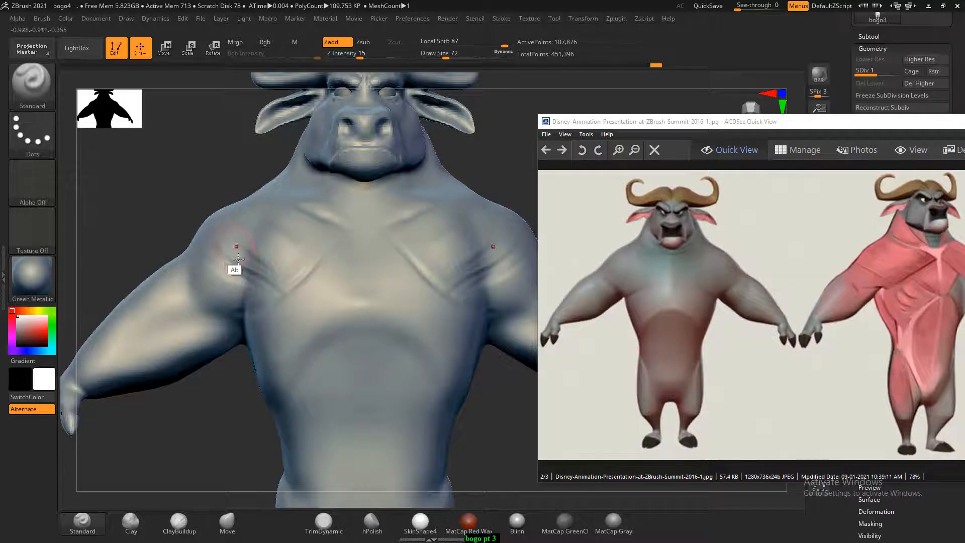
- Build up the pectorals inside their carved outlines toward the shoulders using ClayBuildup at Draw Size 120
{"action": "left_click", "coordinate": [197, 527]}
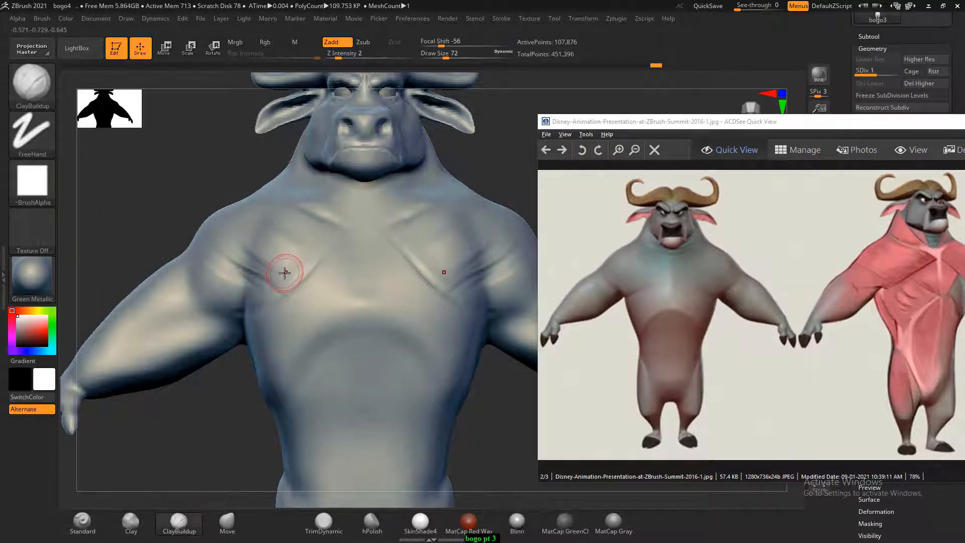
{"action": "key", "text": "bracketright"}
{"action": "key", "text": "bracketright"}
{"action": "key", "text": "bracketright"}
{"action": "key", "text": "bracketright"}
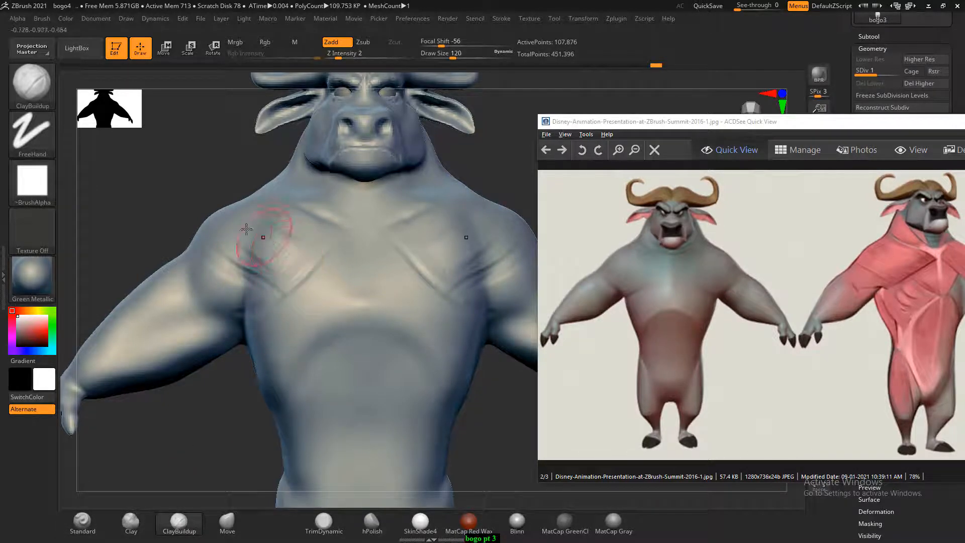
{"action": "left_click_drag", "start_coordinate": [248, 238], "coordinate": [257, 262]}
{"action": "mouse_move", "coordinate": [262, 225]}
{"action": "left_mouse_down"}
{"action": "mouse_move", "coordinate": [282, 225]}
{"action": "mouse_move", "coordinate": [248, 247]}
{"action": "mouse_move", "coordinate": [255, 245]}
{"action": "left_mouse_up"}
{"action": "left_click_drag", "start_coordinate": [176, 179], "coordinate": [226, 187]}
{"action": "mouse_move", "coordinate": [268, 236]}
{"action": "left_mouse_down"}
{"action": "mouse_move", "coordinate": [280, 244]}
{"action": "mouse_move", "coordinate": [262, 236]}
{"action": "left_mouse_up"}
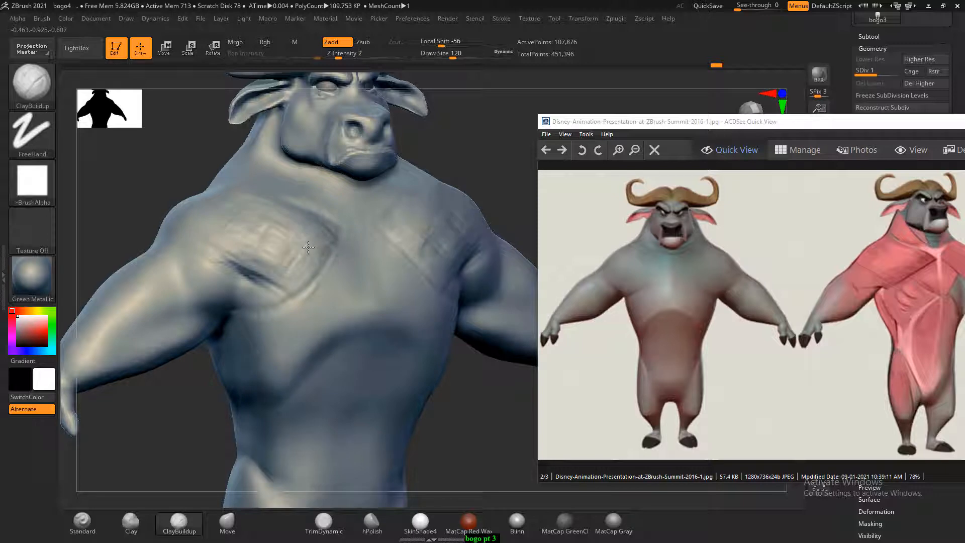
- Smooth the pectoral clay and surrounding creases, and touch up the centre of the chest using ClayBuildup
{"action": "key", "text": "shift"}
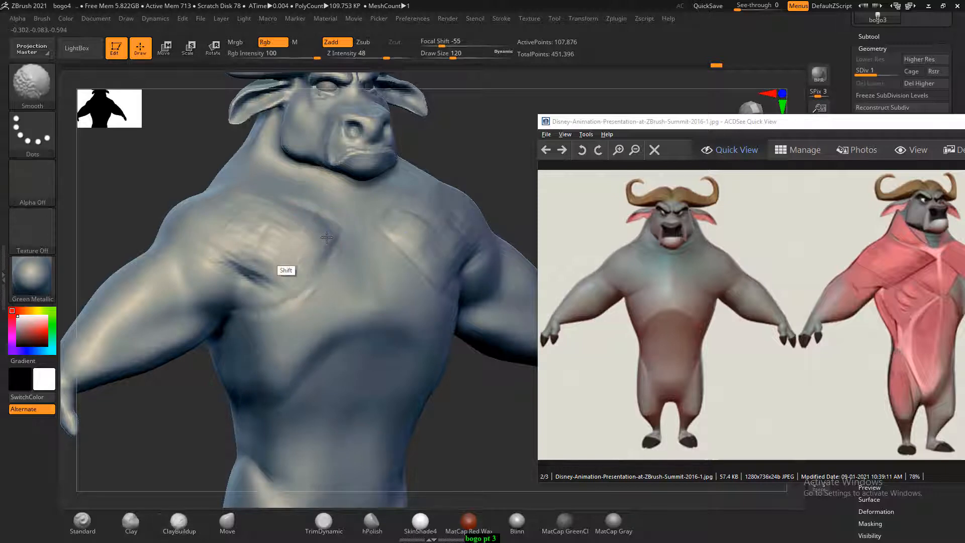
{"action": "left_click_drag", "start_coordinate": [176, 157], "coordinate": [224, 205], "text": "shift"}
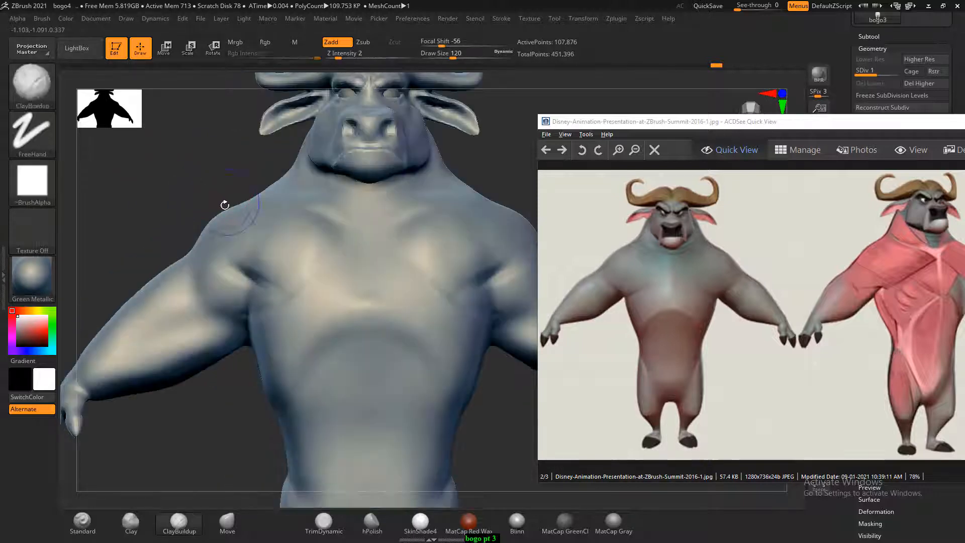
{"action": "mouse_move", "coordinate": [305, 243]}
{"action": "left_mouse_down", "text": "shift"}
{"action": "mouse_move", "coordinate": [332, 234]}
{"action": "mouse_move", "coordinate": [230, 254]}
{"action": "mouse_move", "coordinate": [251, 251]}
{"action": "left_mouse_up", "text": "shift"}
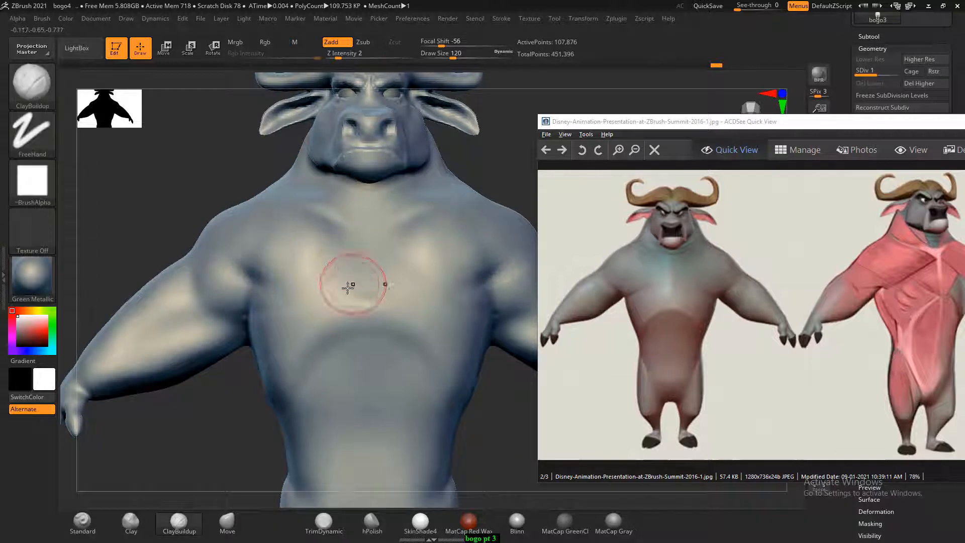
{"action": "left_click_drag", "start_coordinate": [347, 287], "coordinate": [382, 269]}
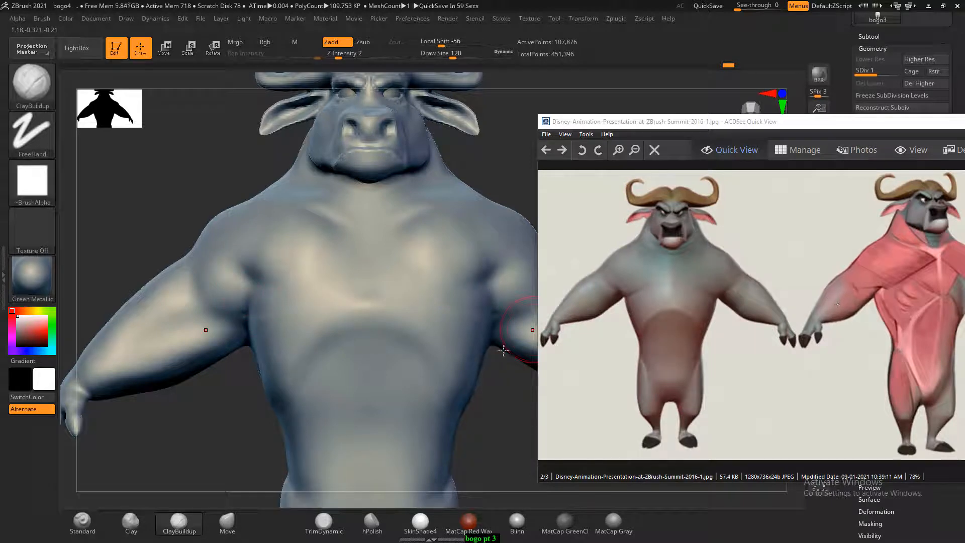
- Carve the crease between shoulder and upper arm and the lower pectoral edge using the Standard brush, starting at Draw Size 88
{"action": "left_click_drag", "start_coordinate": [195, 217], "coordinate": [224, 221]}
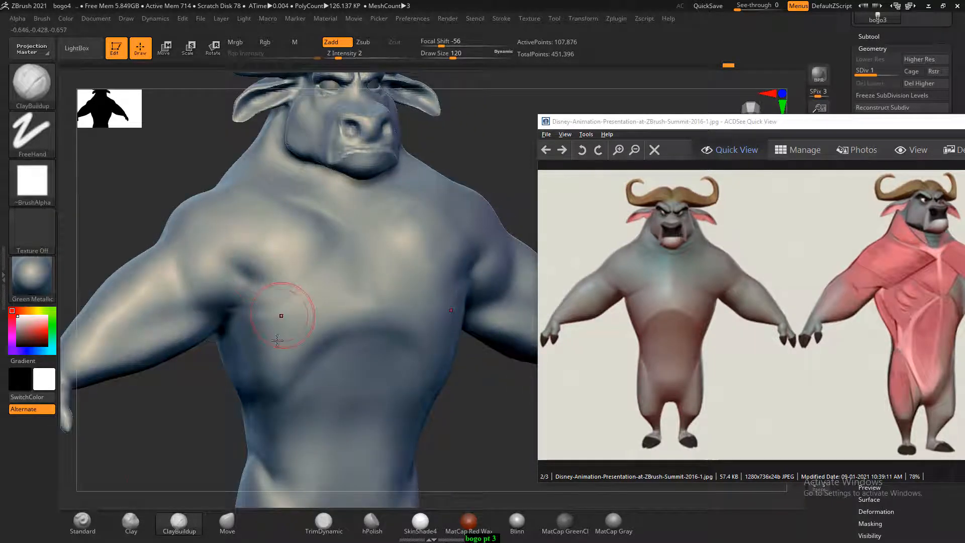
{"action": "left_click", "coordinate": [83, 521]}
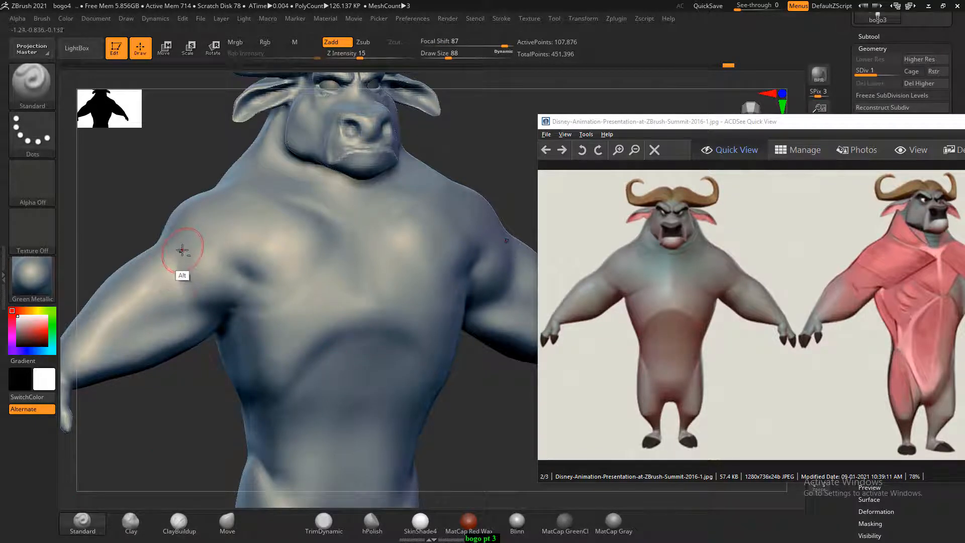
{"action": "mouse_move", "coordinate": [173, 246]}
{"action": "left_mouse_down", "text": "alt"}
{"action": "mouse_move", "coordinate": [199, 272]}
{"action": "mouse_move", "coordinate": [198, 294]}
{"action": "mouse_move", "coordinate": [211, 281]}
{"action": "mouse_move", "coordinate": [166, 253]}
{"action": "mouse_move", "coordinate": [181, 237]}
{"action": "mouse_move", "coordinate": [185, 256]}
{"action": "left_mouse_up", "text": "alt"}
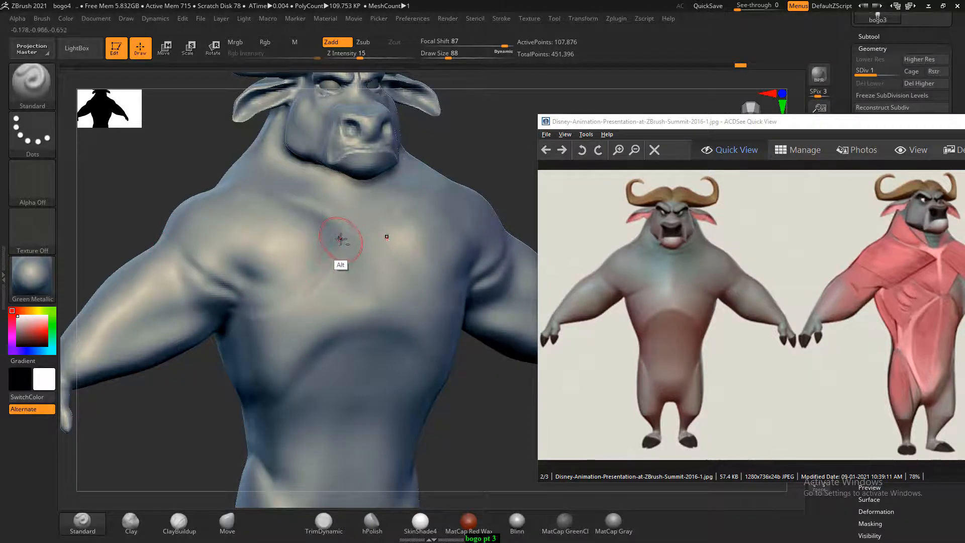
{"action": "left_click_drag", "start_coordinate": [295, 296], "coordinate": [320, 281], "text": "alt"}
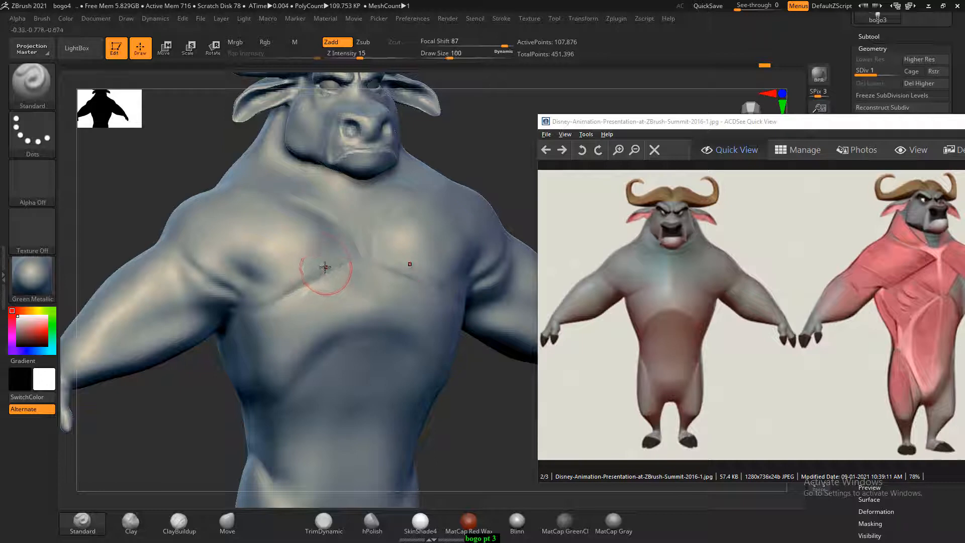
- Fill out the pectorals and front of the shoulders using ClayBuildup at Draw Size 132, and smooth the new volume
{"action": "key", "text": "bracketright"}
{"action": "left_click", "coordinate": [179, 522]}
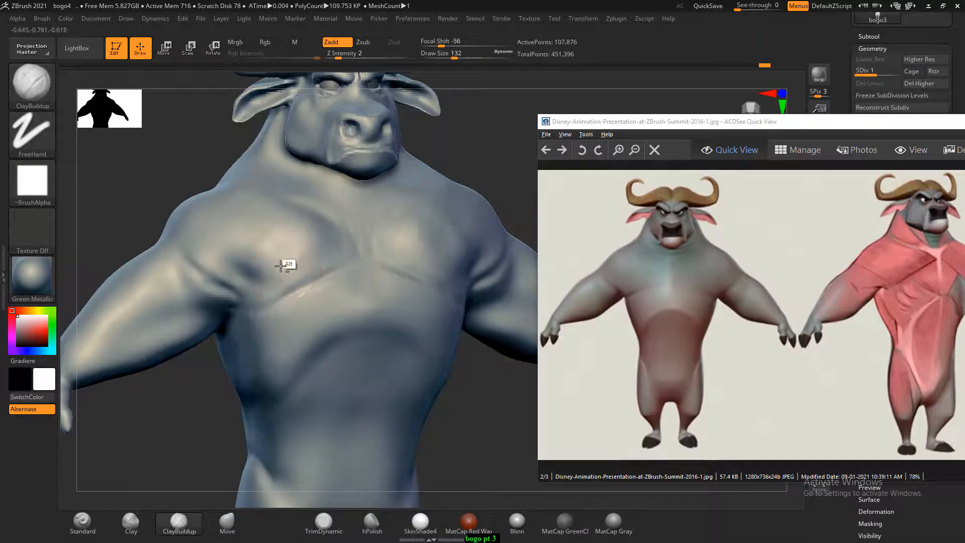
{"action": "mouse_move", "coordinate": [298, 220]}
{"action": "left_mouse_down", "text": "shift"}
{"action": "mouse_move", "coordinate": [308, 233]}
{"action": "mouse_move", "coordinate": [274, 254]}
{"action": "left_mouse_up", "text": "shift"}
{"action": "left_click_drag", "start_coordinate": [201, 260], "coordinate": [239, 269]}
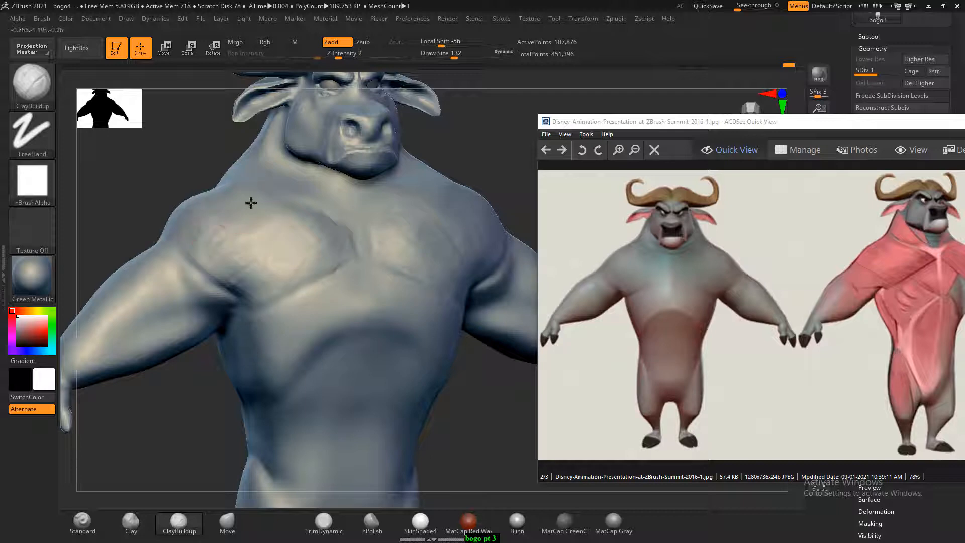
{"action": "left_click_drag", "start_coordinate": [307, 215], "coordinate": [314, 220], "text": "shift"}
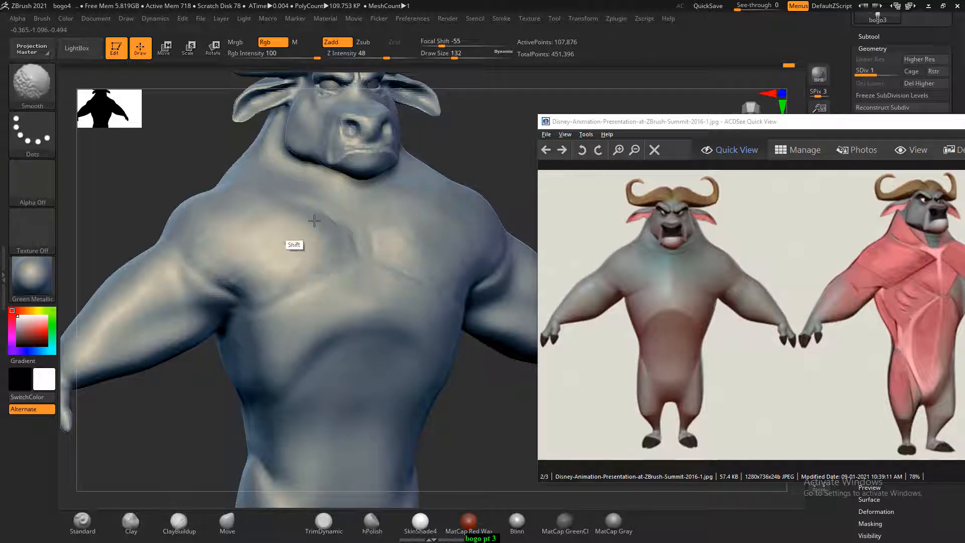
- Build up the upper arm and forearm muscles using ClayBuildup at Draw Size 132, and smooth both areas
{"action": "mouse_move", "coordinate": [196, 189]}
{"action": "left_mouse_down", "text": "shift"}
{"action": "mouse_move", "coordinate": [230, 198]}
{"action": "mouse_move", "coordinate": [219, 164]}
{"action": "left_mouse_up", "text": "shift"}
{"action": "left_click_drag", "start_coordinate": [169, 193], "coordinate": [176, 216], "text": "alt"}
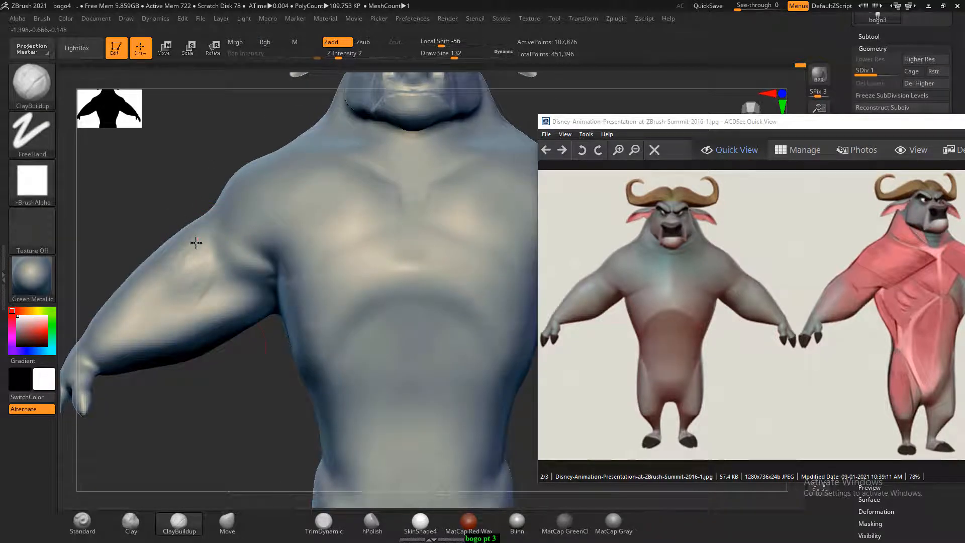
{"action": "left_click_drag", "start_coordinate": [224, 392], "coordinate": [190, 333]}
{"action": "key", "text": "shift"}
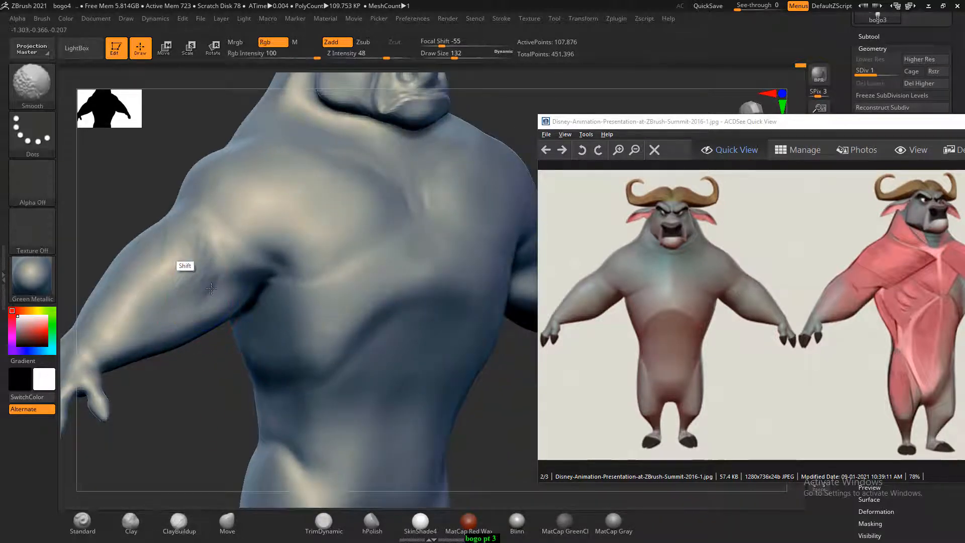
{"action": "left_click_drag", "start_coordinate": [229, 375], "coordinate": [201, 432]}
{"action": "left_click_drag", "start_coordinate": [214, 304], "coordinate": [206, 327], "text": "shift"}
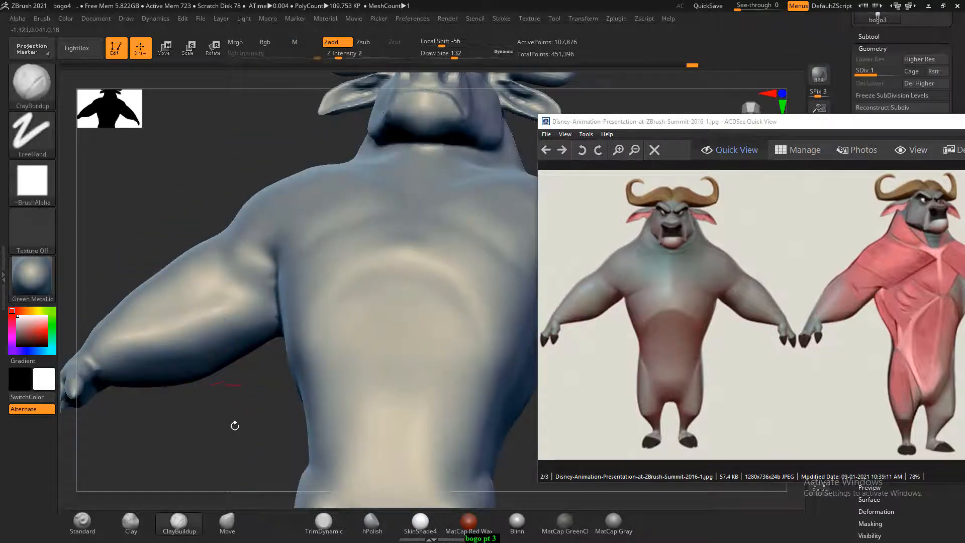
{"action": "left_click_drag", "start_coordinate": [235, 427], "coordinate": [231, 419]}
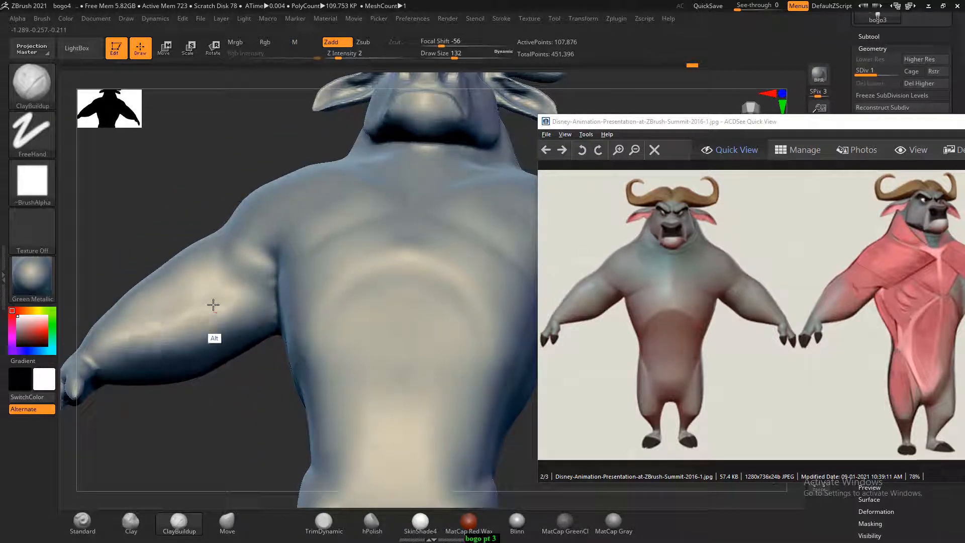
{"action": "key", "text": "shift"}
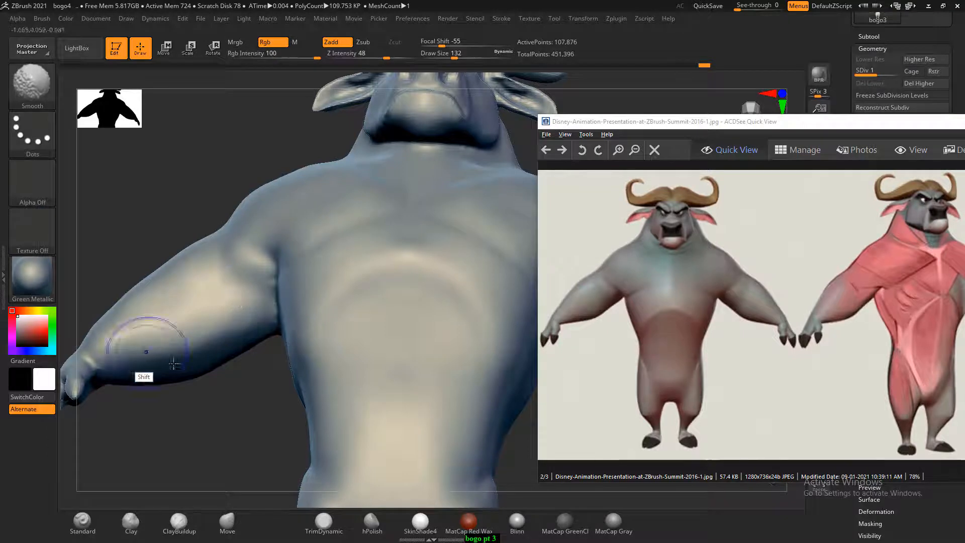
- Isolate the arms by hiding the rest of the body, and frame one arm for close work
{"action": "left_click_drag", "start_coordinate": [217, 384], "coordinate": [305, 331]}
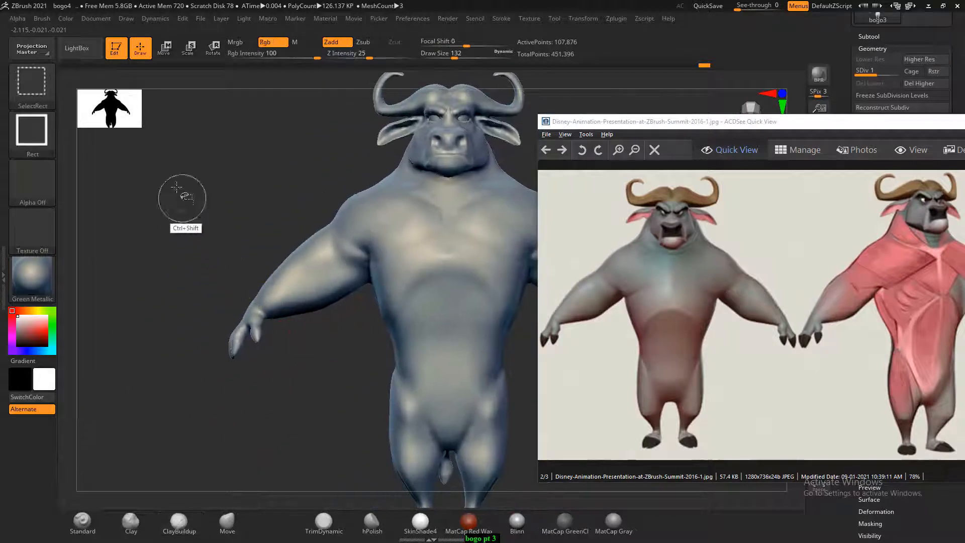
{"action": "left_click_drag", "start_coordinate": [168, 161], "coordinate": [332, 400], "text": "ctrl+shift"}
{"action": "left_click_drag", "start_coordinate": [322, 405], "coordinate": [351, 387]}
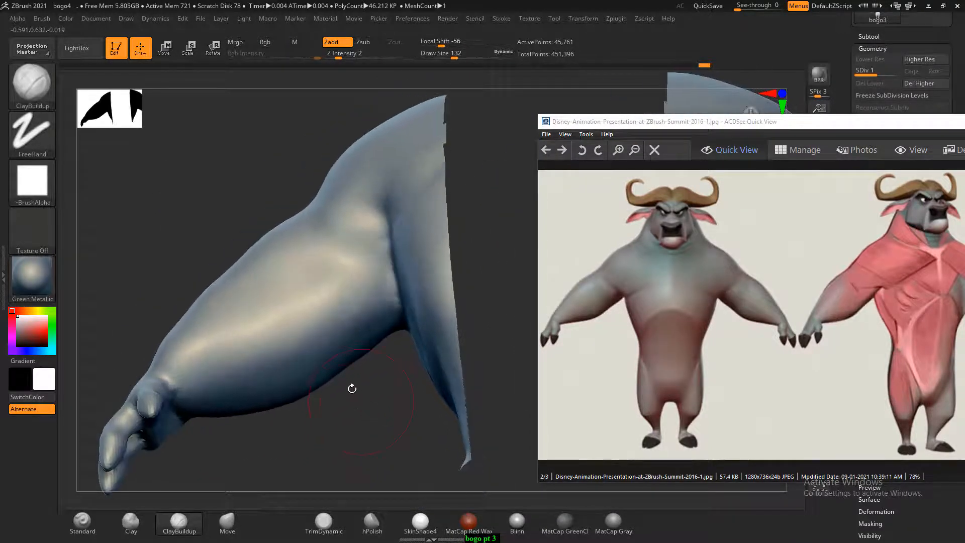
- Carve shallow grooves between the forearm muscles using ClayBuildup at Draw Size 132, and smooth the strokes
{"action": "mouse_move", "coordinate": [302, 294]}
{"action": "left_mouse_down", "text": "alt"}
{"action": "mouse_move", "coordinate": [247, 330]}
{"action": "mouse_move", "coordinate": [280, 297]}
{"action": "mouse_move", "coordinate": [320, 280]}
{"action": "left_mouse_up", "text": "alt"}
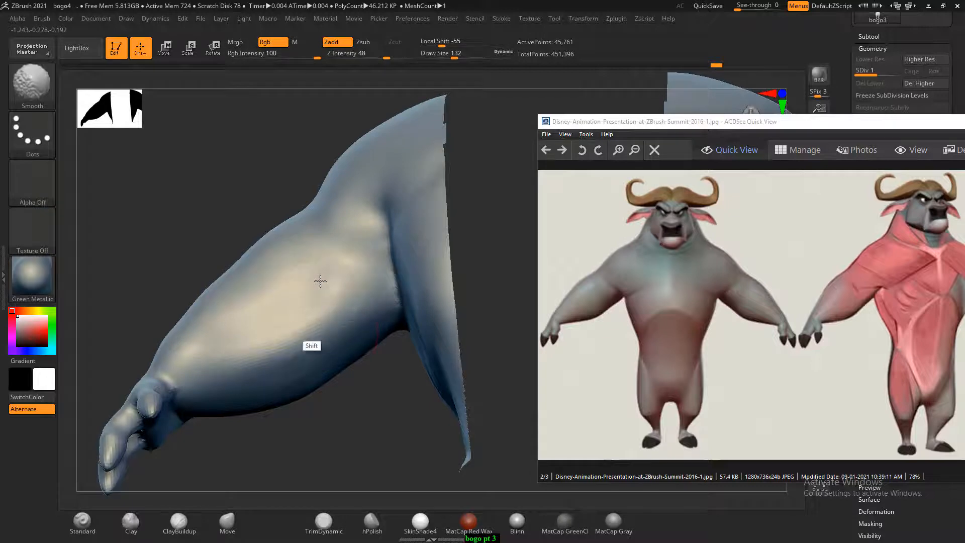
{"action": "mouse_move", "coordinate": [365, 414]}
{"action": "left_mouse_down"}
{"action": "mouse_move", "coordinate": [355, 388]}
{"action": "mouse_move", "coordinate": [302, 350]}
{"action": "left_mouse_up"}
{"action": "mouse_move", "coordinate": [256, 288]}
{"action": "left_mouse_down", "text": "alt"}
{"action": "mouse_move", "coordinate": [239, 269]}
{"action": "mouse_move", "coordinate": [216, 337]}
{"action": "mouse_move", "coordinate": [241, 312]}
{"action": "mouse_move", "coordinate": [224, 325]}
{"action": "mouse_move", "coordinate": [237, 283]}
{"action": "left_mouse_up", "text": "alt"}
{"action": "left_click_drag", "start_coordinate": [324, 395], "coordinate": [260, 354]}
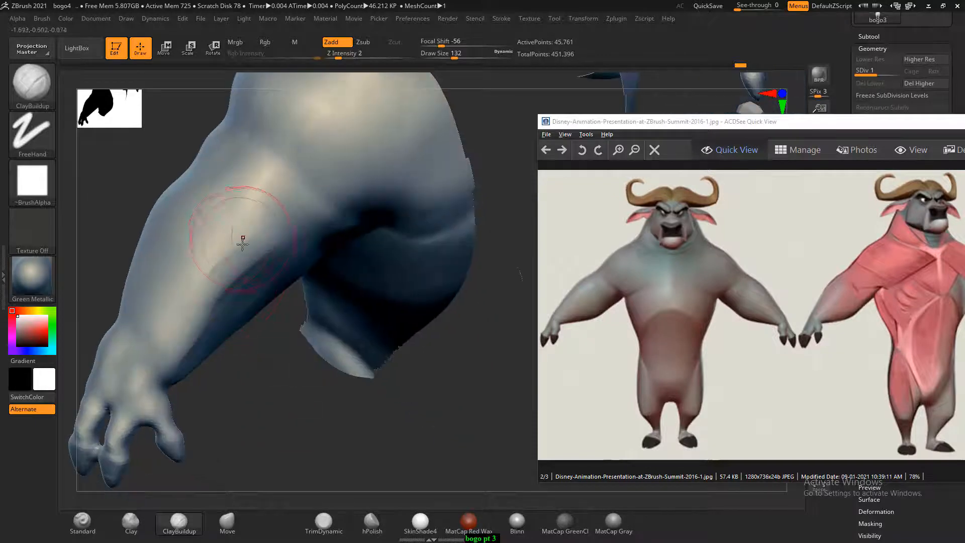
{"action": "mouse_move", "coordinate": [266, 234]}
{"action": "left_mouse_down", "text": "alt"}
{"action": "mouse_move", "coordinate": [203, 309]}
{"action": "mouse_move", "coordinate": [250, 236]}
{"action": "mouse_move", "coordinate": [237, 239]}
{"action": "mouse_move", "coordinate": [227, 192]}
{"action": "mouse_move", "coordinate": [180, 274]}
{"action": "left_mouse_up", "text": "alt"}
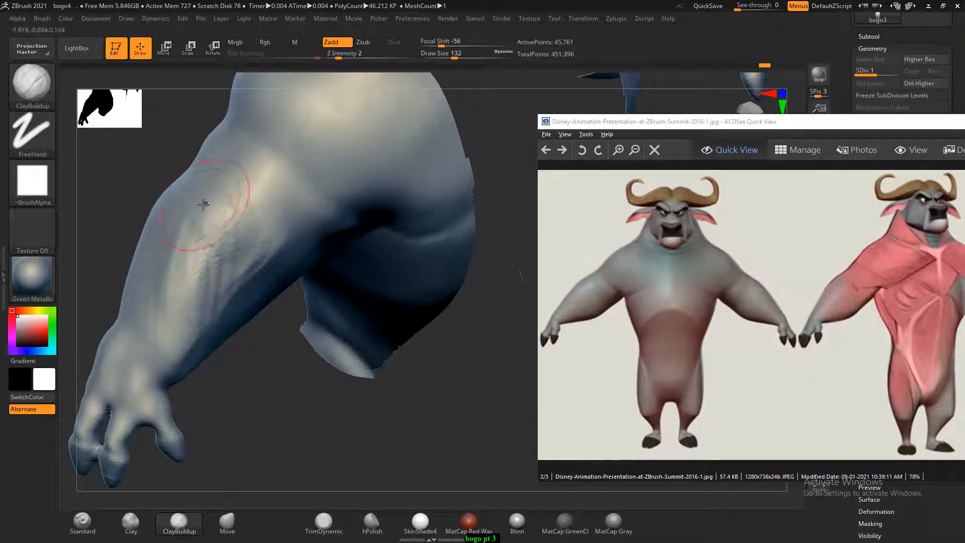
{"action": "mouse_move", "coordinate": [217, 203]}
{"action": "left_mouse_down", "text": "shift"}
{"action": "mouse_move", "coordinate": [217, 284]}
{"action": "mouse_move", "coordinate": [158, 214]}
{"action": "left_mouse_up", "text": "shift"}
{"action": "left_click_drag", "start_coordinate": [159, 174], "coordinate": [210, 287], "text": "shift"}
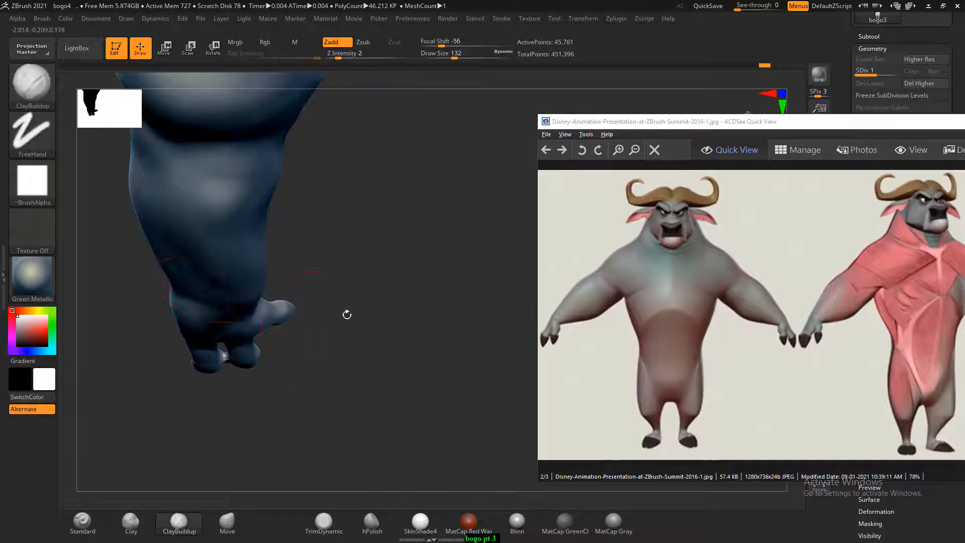
{"action": "left_click_drag", "start_coordinate": [347, 314], "coordinate": [426, 319]}
{"action": "left_click_drag", "start_coordinate": [464, 396], "coordinate": [334, 352]}
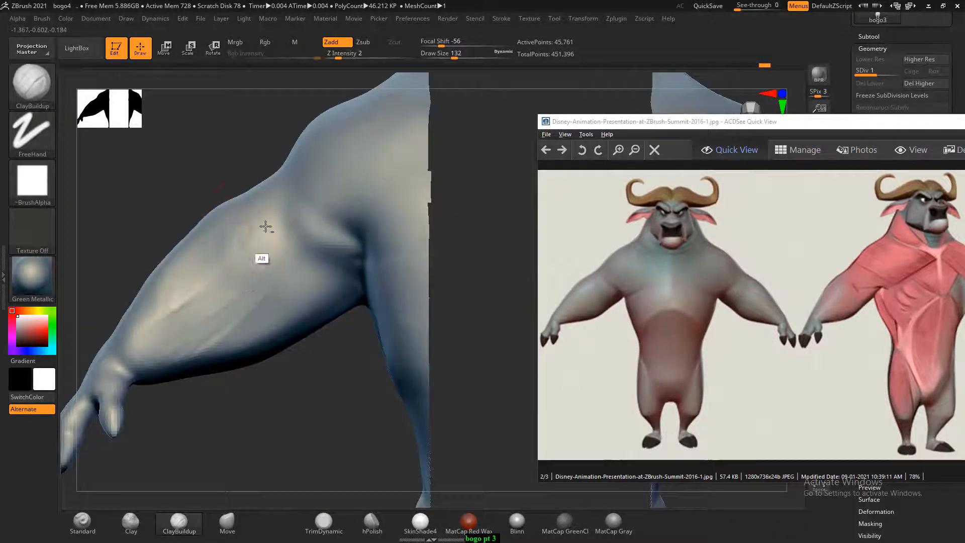
{"action": "key", "text": "shift"}
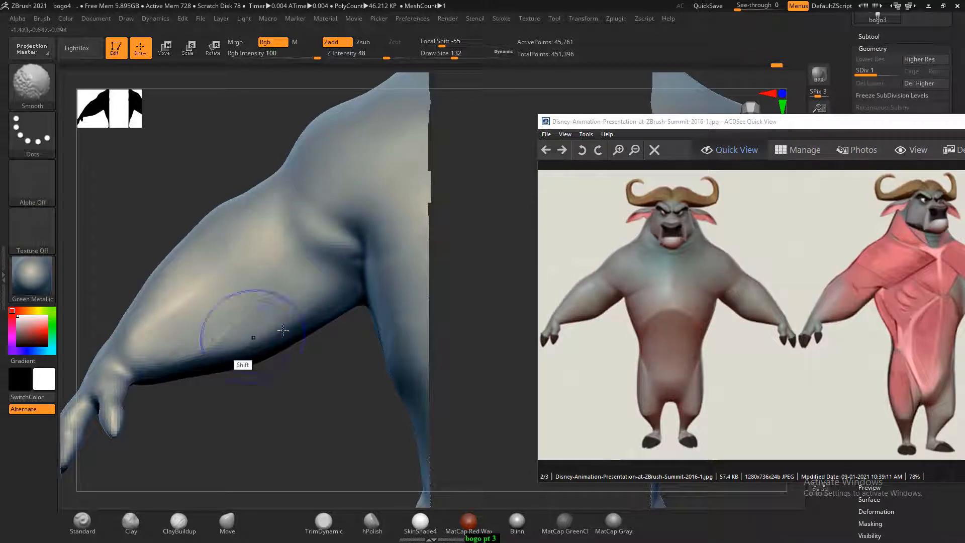
- Define the muscles around the elbow and back of the forearm using ClayBuildup at Draw Size 116, and smooth them
{"action": "mouse_move", "coordinate": [301, 415]}
{"action": "left_mouse_down"}
{"action": "mouse_move", "coordinate": [319, 409]}
{"action": "mouse_move", "coordinate": [315, 371]}
{"action": "left_mouse_up"}
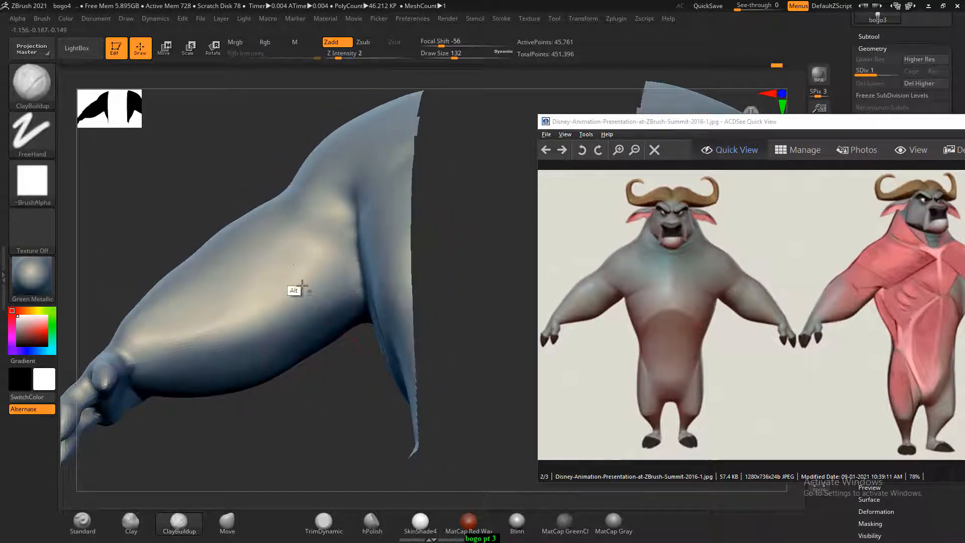
{"action": "left_click_drag", "start_coordinate": [295, 274], "coordinate": [313, 308], "text": "alt"}
{"action": "key", "text": "["}
{"action": "key", "text": "["}
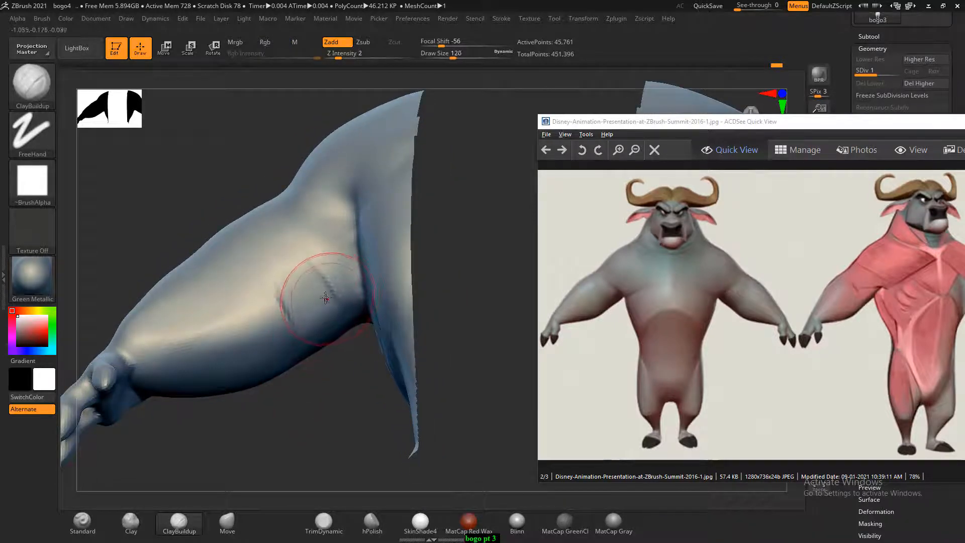
{"action": "mouse_move", "coordinate": [299, 270]}
{"action": "left_mouse_down", "text": "alt"}
{"action": "mouse_move", "coordinate": [314, 293]}
{"action": "mouse_move", "coordinate": [312, 256]}
{"action": "mouse_move", "coordinate": [299, 316]}
{"action": "left_mouse_up", "text": "alt"}
{"action": "mouse_move", "coordinate": [302, 392]}
{"action": "left_mouse_down"}
{"action": "mouse_move", "coordinate": [314, 383]}
{"action": "mouse_move", "coordinate": [322, 289]}
{"action": "mouse_move", "coordinate": [302, 276]}
{"action": "mouse_move", "coordinate": [304, 290]}
{"action": "left_mouse_up"}
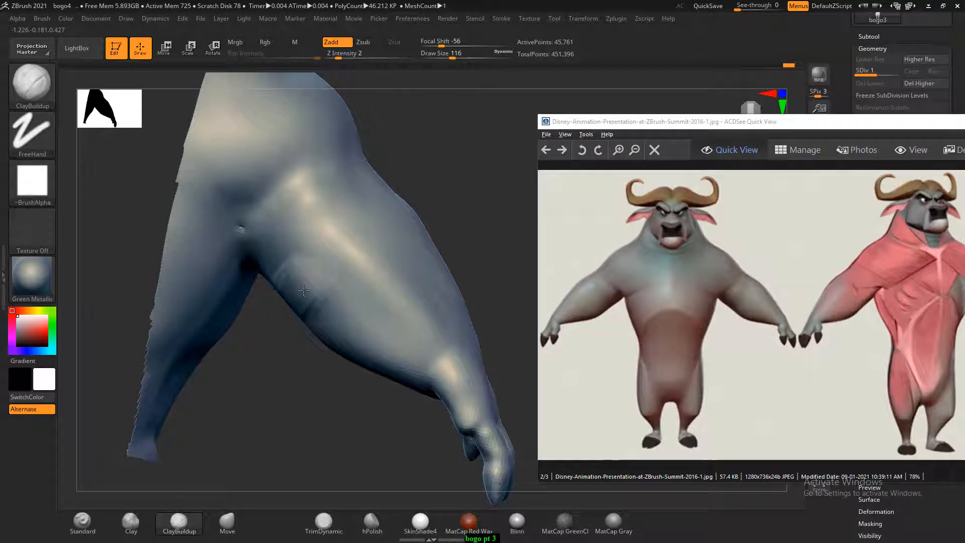
{"action": "mouse_move", "coordinate": [331, 393]}
{"action": "left_mouse_down"}
{"action": "mouse_move", "coordinate": [317, 305]}
{"action": "mouse_move", "coordinate": [351, 352]}
{"action": "left_mouse_up"}
{"action": "mouse_move", "coordinate": [307, 326]}
{"action": "left_mouse_down", "text": "shift"}
{"action": "mouse_move", "coordinate": [351, 345]}
{"action": "mouse_move", "coordinate": [273, 305]}
{"action": "left_mouse_up", "text": "shift"}
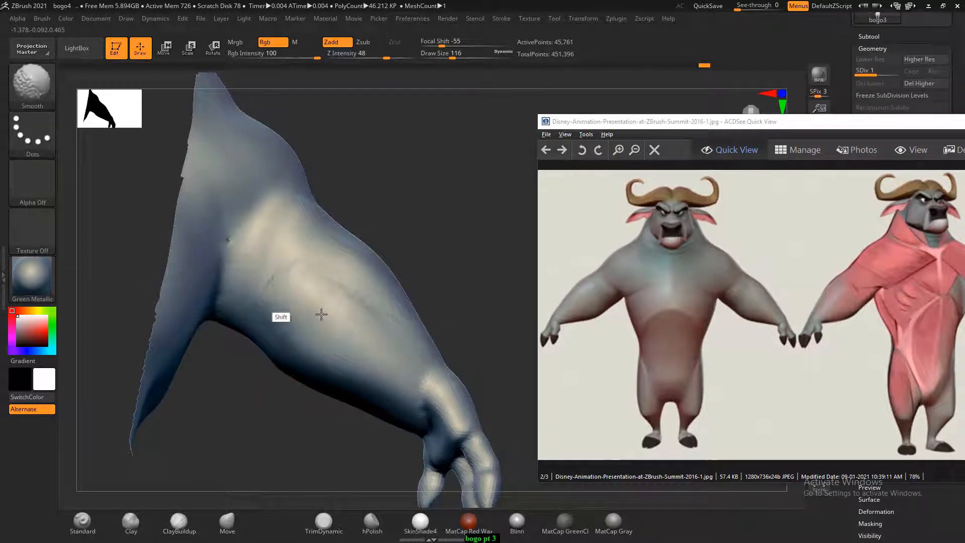
{"action": "left_click_drag", "start_coordinate": [389, 351], "coordinate": [365, 304], "text": "shift"}
{"action": "left_click_drag", "start_coordinate": [317, 345], "coordinate": [283, 331], "text": "alt"}
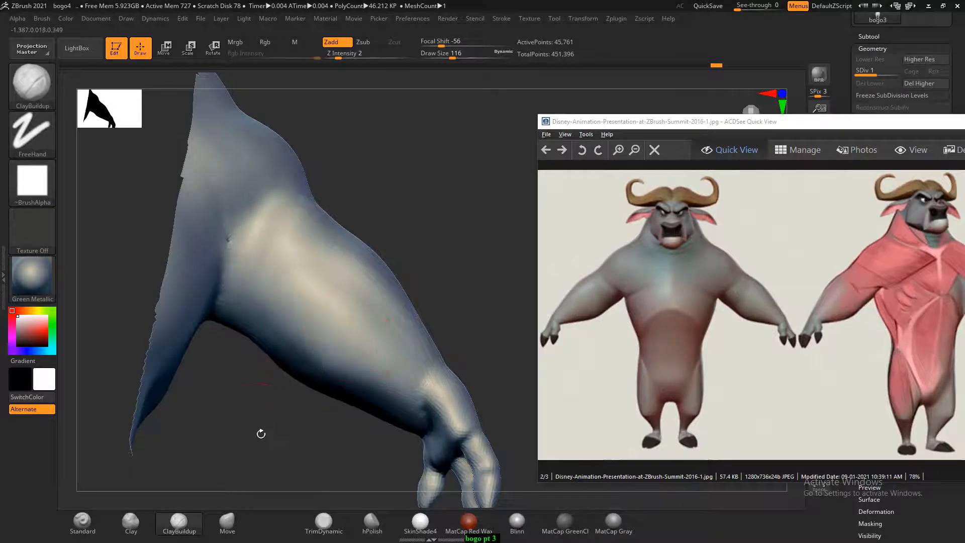
- Trim and smooth the outer contour of the forearm between elbow and wrist
{"action": "left_click_drag", "start_coordinate": [260, 433], "coordinate": [322, 367]}
{"action": "key", "text": "shift"}
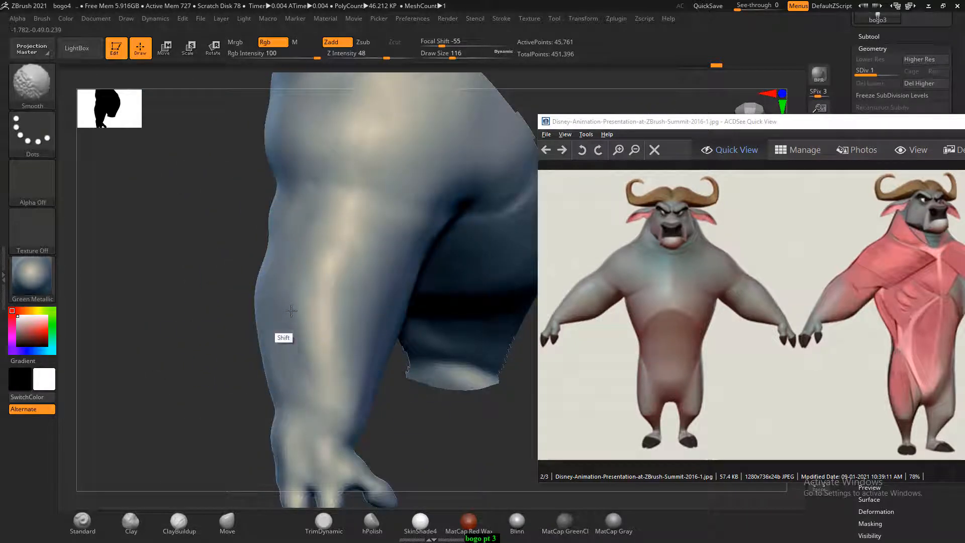
{"action": "key", "text": "shift"}
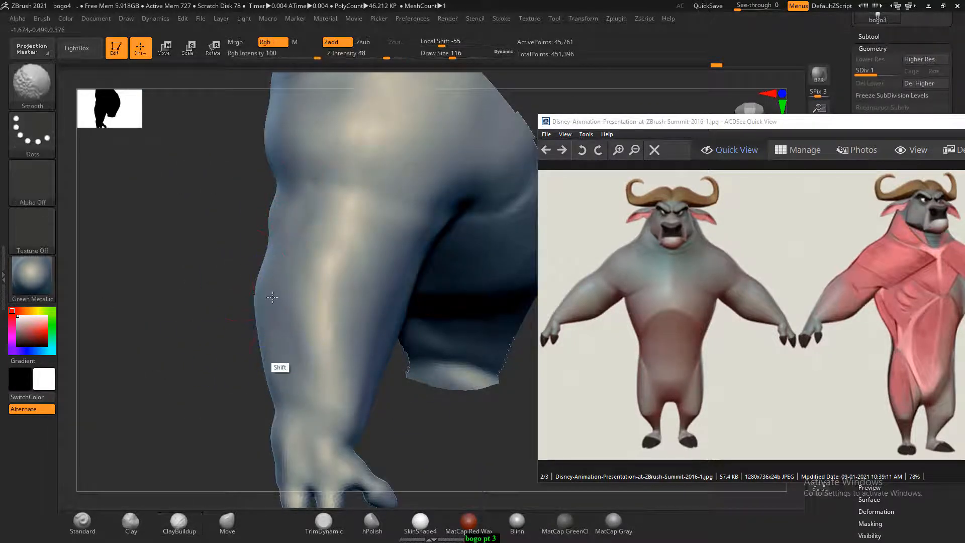
{"action": "key", "text": "alt"}
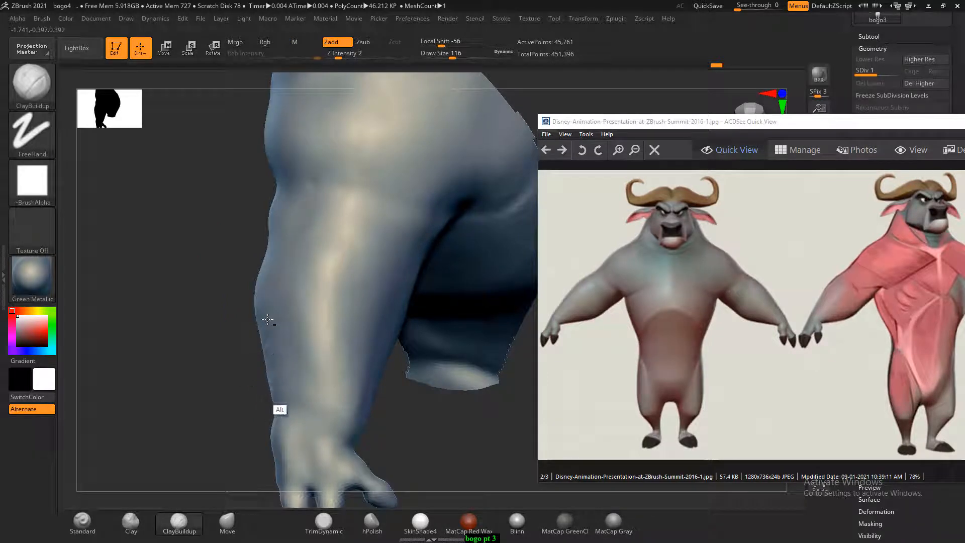
{"action": "key", "text": "shift"}
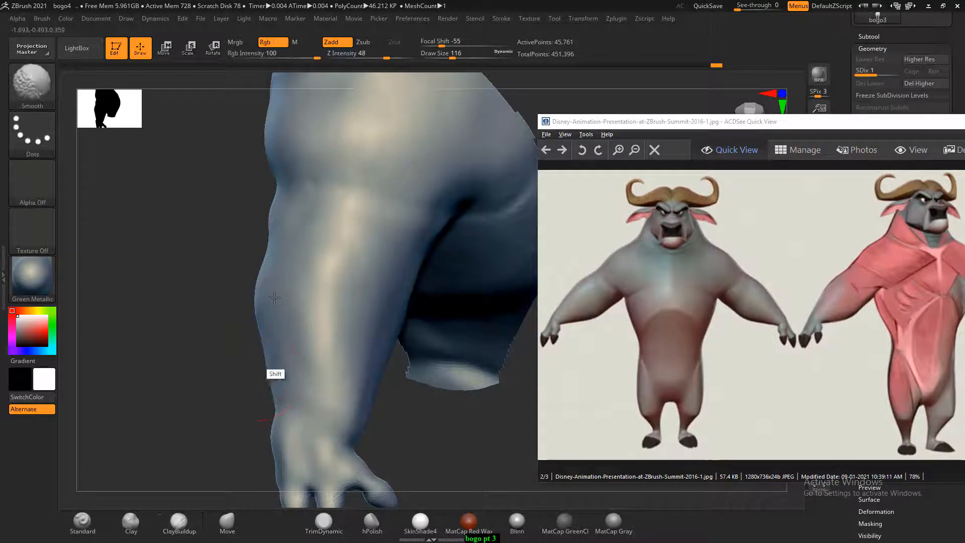
{"action": "left_click_drag", "start_coordinate": [217, 303], "coordinate": [236, 302], "text": "shift"}
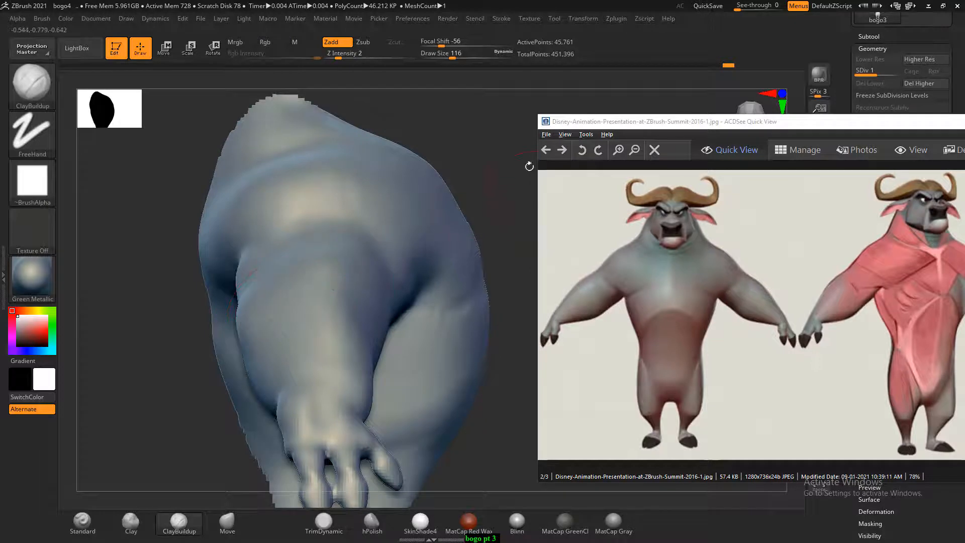
- Refine the forearm's form near the wrist and below the elbow using ClayBuildup at Draw Size 116, and smooth it
{"action": "mouse_move", "coordinate": [529, 166]}
{"action": "left_mouse_down"}
{"action": "mouse_move", "coordinate": [254, 241]}
{"action": "mouse_move", "coordinate": [269, 226]}
{"action": "mouse_move", "coordinate": [270, 322]}
{"action": "mouse_move", "coordinate": [241, 315]}
{"action": "left_mouse_up"}
{"action": "left_click_drag", "start_coordinate": [225, 346], "coordinate": [249, 308], "text": "alt"}
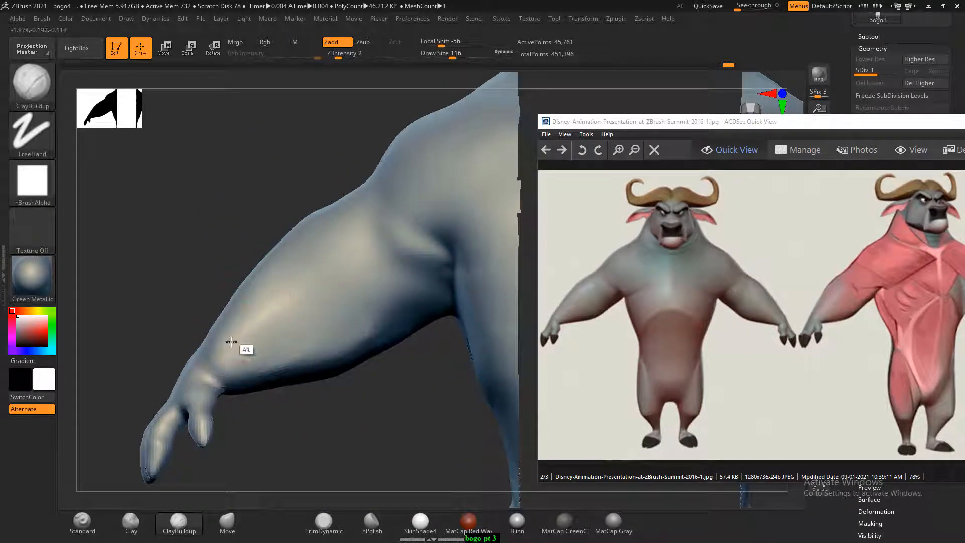
{"action": "left_click_drag", "start_coordinate": [381, 402], "coordinate": [372, 402]}
{"action": "left_click_drag", "start_coordinate": [374, 330], "coordinate": [402, 324], "text": "shift"}
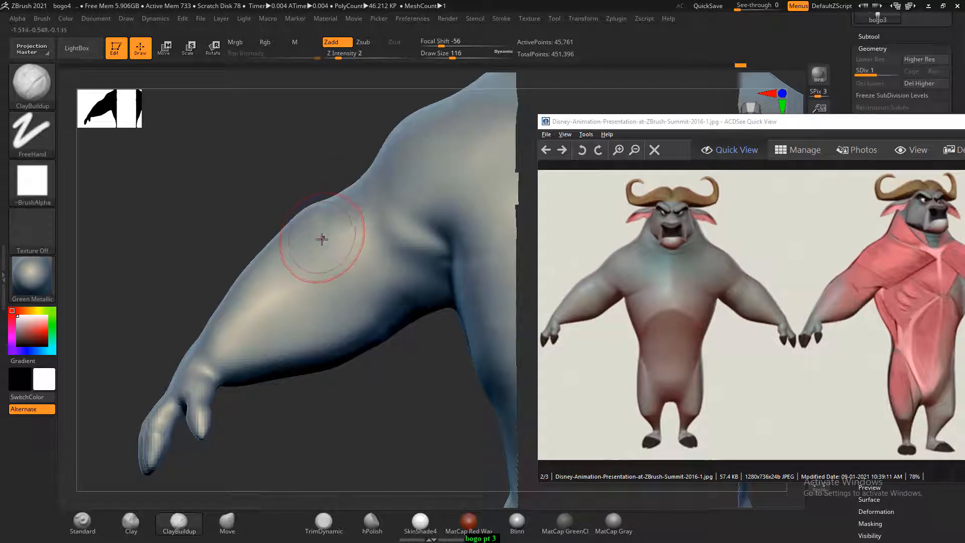
{"action": "key", "text": "shift"}
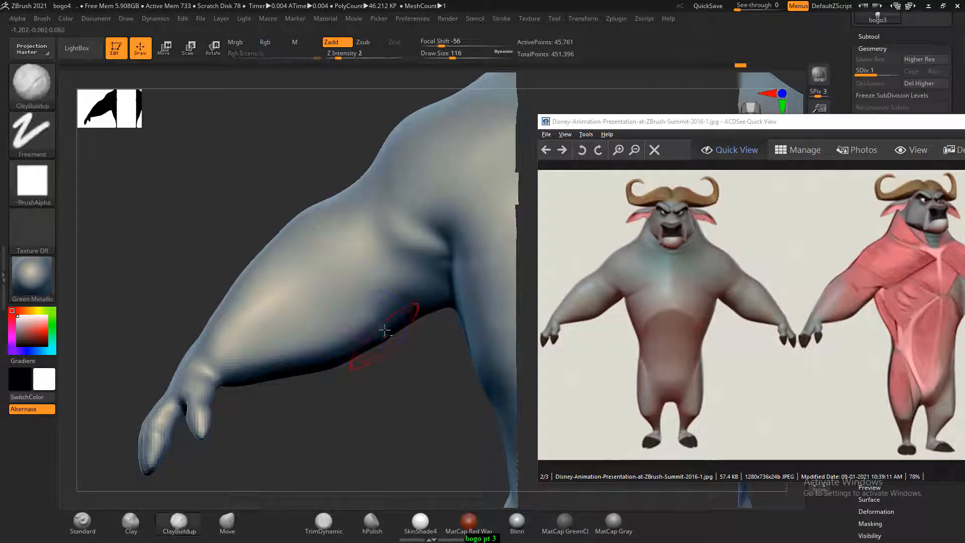
{"action": "key", "text": "shift"}
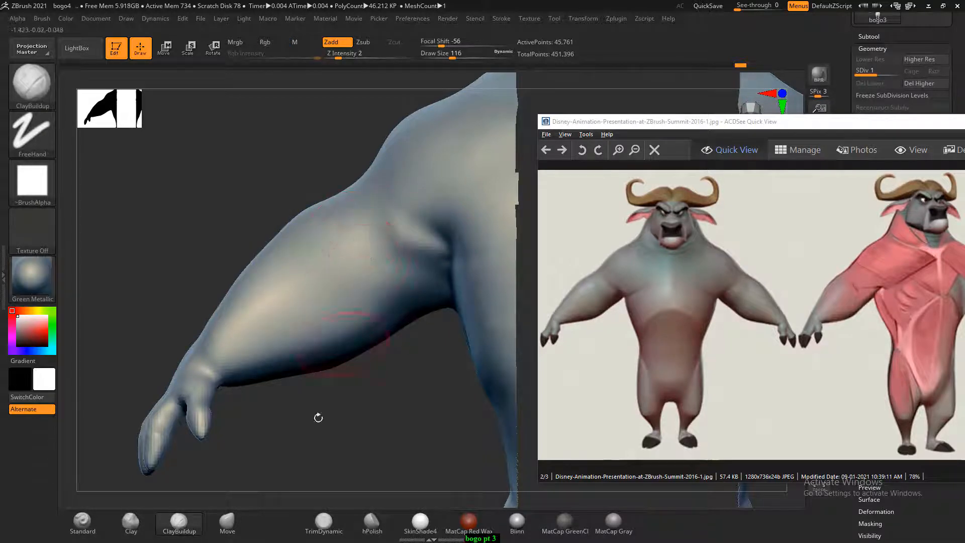
- Carve a crease across the inner elbow and another below the shoulder using the Standard brush, starting at Draw Size 56
{"action": "left_click", "coordinate": [82, 522]}
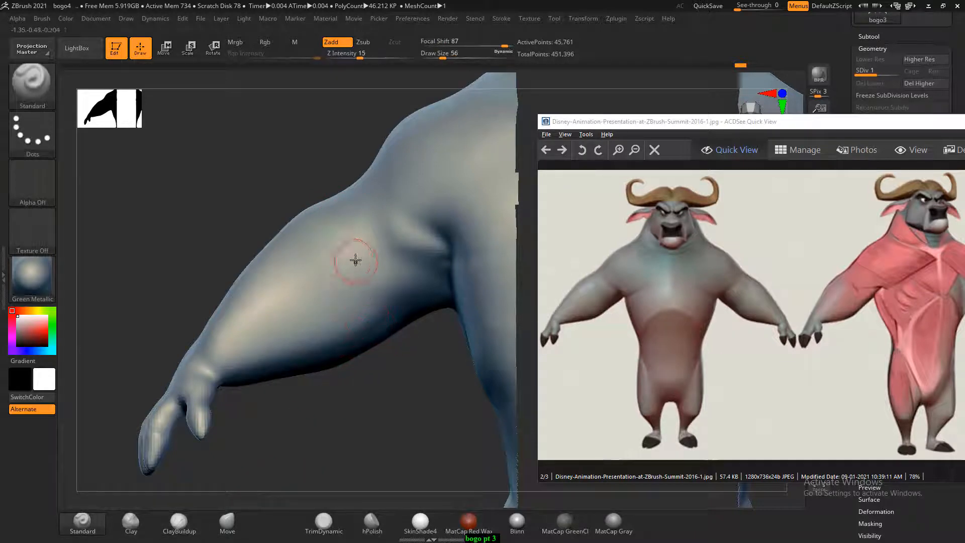
{"action": "left_click_drag", "start_coordinate": [336, 230], "coordinate": [387, 303], "text": "alt"}
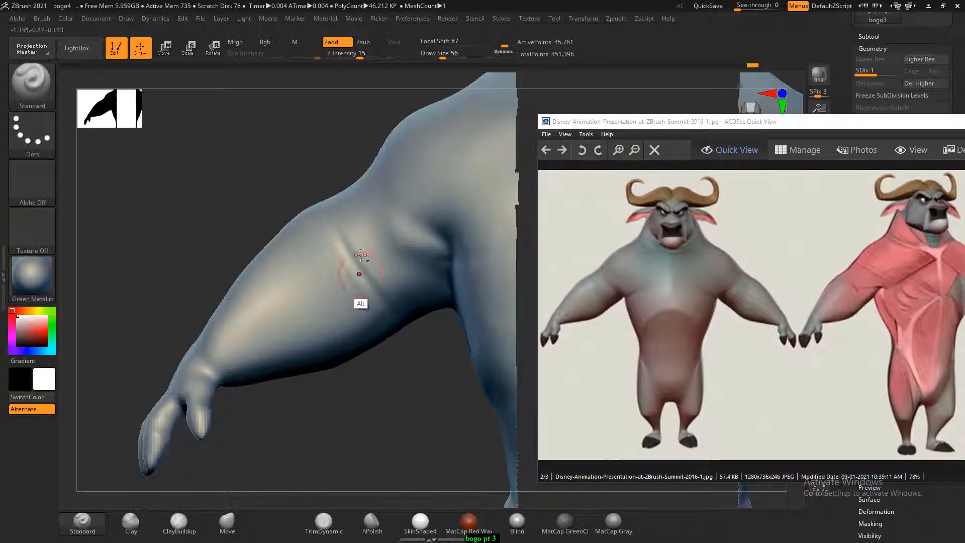
{"action": "mouse_move", "coordinate": [323, 185]}
{"action": "left_mouse_down", "text": "alt"}
{"action": "mouse_move", "coordinate": [349, 231]}
{"action": "mouse_move", "coordinate": [333, 230]}
{"action": "mouse_move", "coordinate": [315, 195]}
{"action": "mouse_move", "coordinate": [425, 232]}
{"action": "left_mouse_up", "text": "alt"}
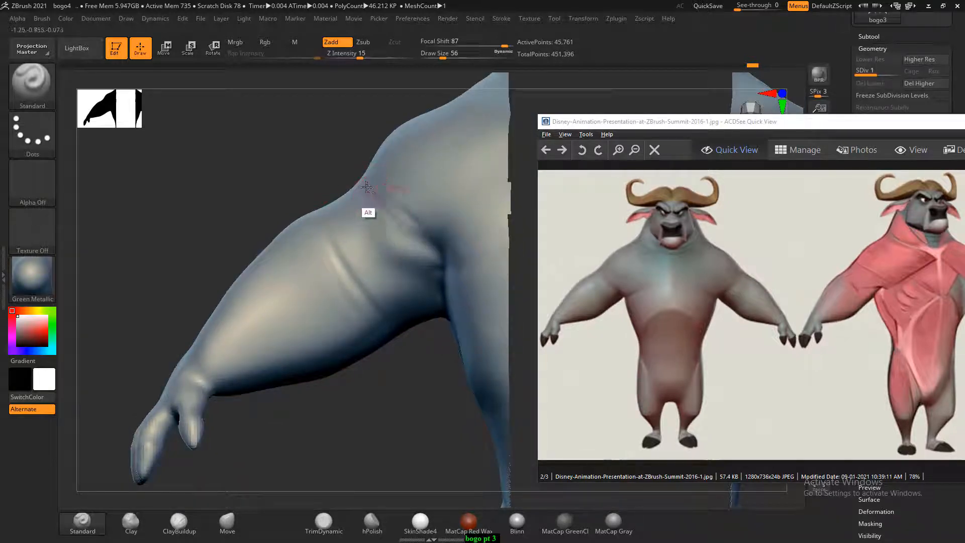
{"action": "left_click_drag", "start_coordinate": [370, 190], "coordinate": [423, 229], "text": "alt"}
{"action": "left_click_drag", "start_coordinate": [377, 199], "coordinate": [370, 165], "text": "alt"}
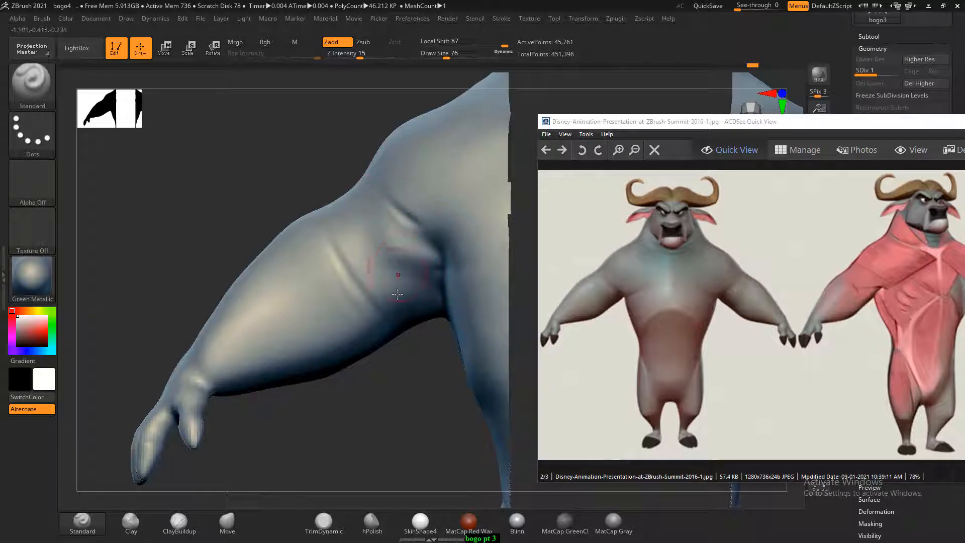
- Shape the upper arm between the elbow and shoulder creases using ClayBuildup at Draw Size 76, and smooth the surface
{"action": "left_click", "coordinate": [179, 522]}
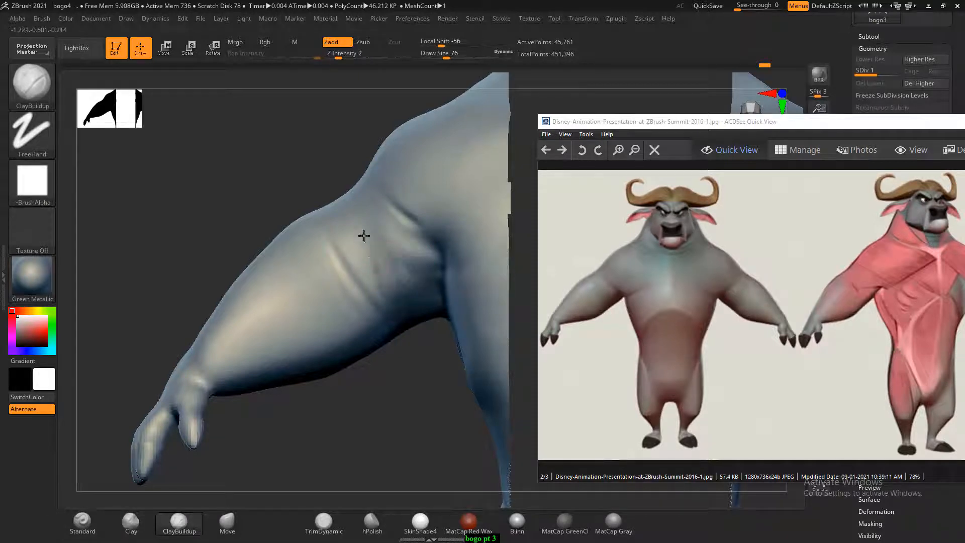
{"action": "key", "text": "shift"}
{"action": "left_click_drag", "start_coordinate": [376, 237], "coordinate": [390, 229], "text": "shift"}
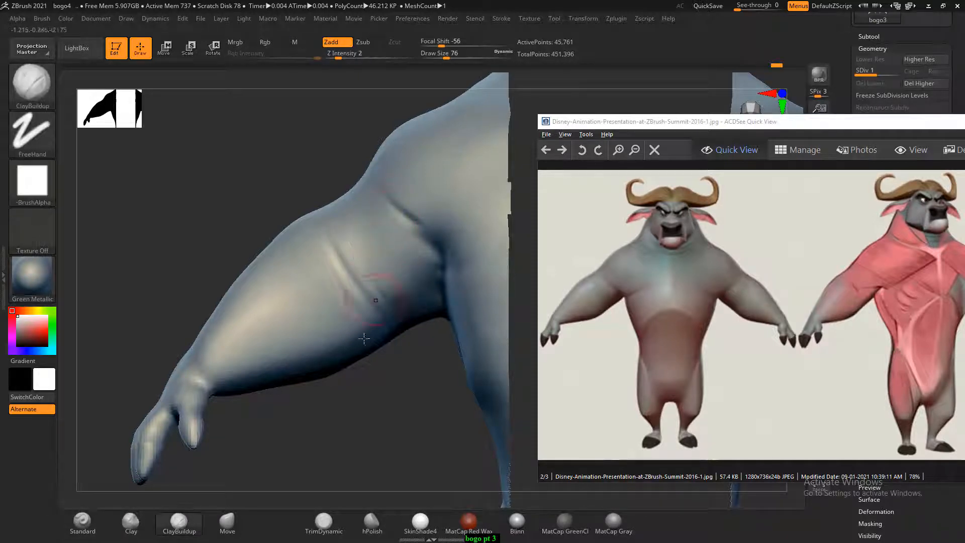
- Extend the crease between shoulder and upper arm using the Standard brush at Draw Size 76, and soften the elbow crease
{"action": "left_click", "coordinate": [83, 522]}
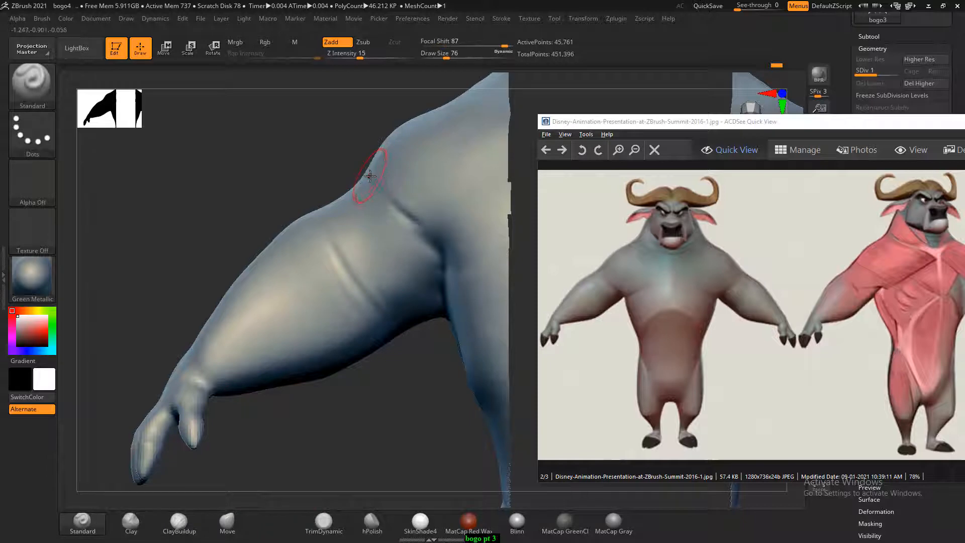
{"action": "left_click_drag", "start_coordinate": [366, 156], "coordinate": [404, 204], "text": "alt"}
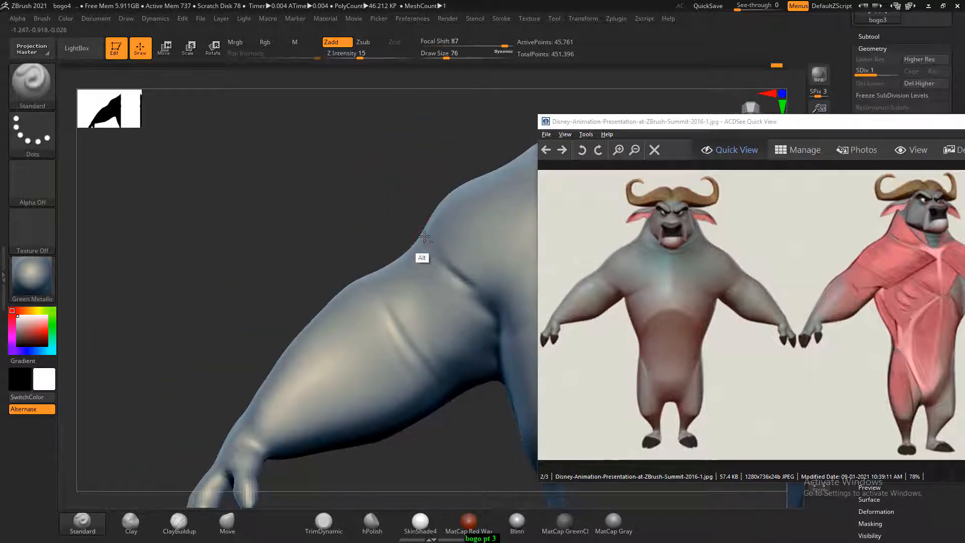
{"action": "mouse_move", "coordinate": [424, 236]}
{"action": "left_mouse_down", "text": "alt"}
{"action": "mouse_move", "coordinate": [493, 316]}
{"action": "mouse_move", "coordinate": [452, 272]}
{"action": "mouse_move", "coordinate": [435, 275]}
{"action": "mouse_move", "coordinate": [439, 345]}
{"action": "mouse_move", "coordinate": [418, 373]}
{"action": "left_mouse_up", "text": "alt"}
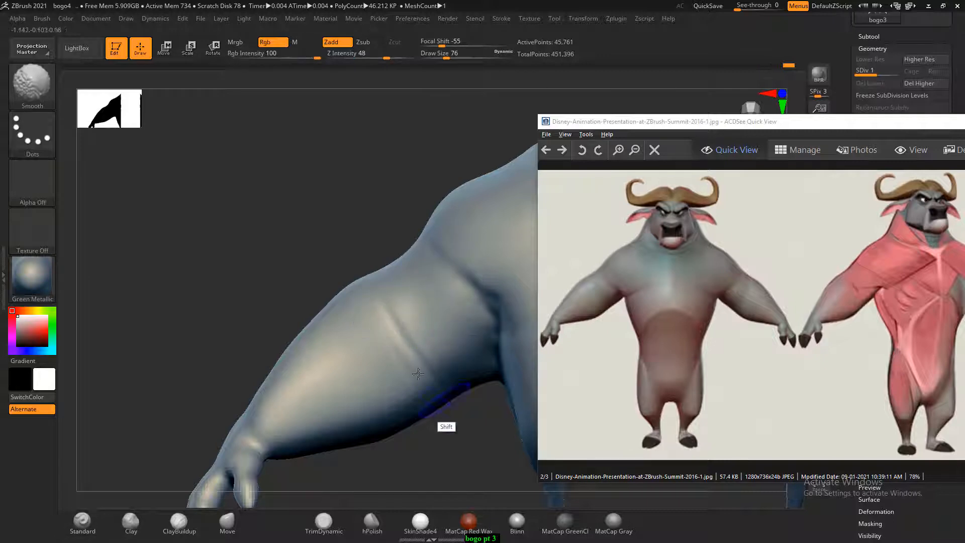
{"action": "mouse_move", "coordinate": [365, 239]}
{"action": "left_mouse_down", "text": "alt"}
{"action": "mouse_move", "coordinate": [299, 183]}
{"action": "mouse_move", "coordinate": [322, 223]}
{"action": "left_mouse_up", "text": "alt"}
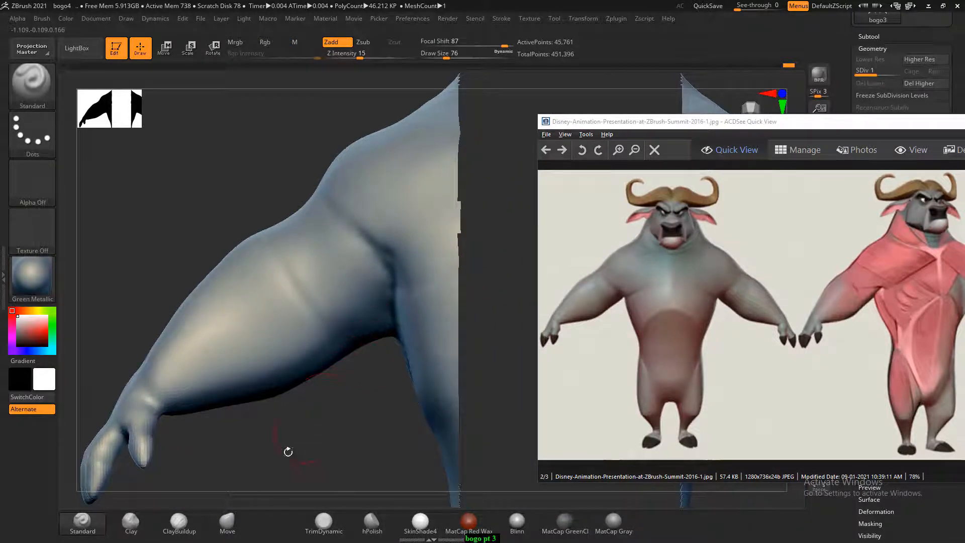
- Adjust the underside contour of the forearm using the Move brush at Draw Size 132, and smooth the area
{"action": "left_click", "coordinate": [227, 523]}
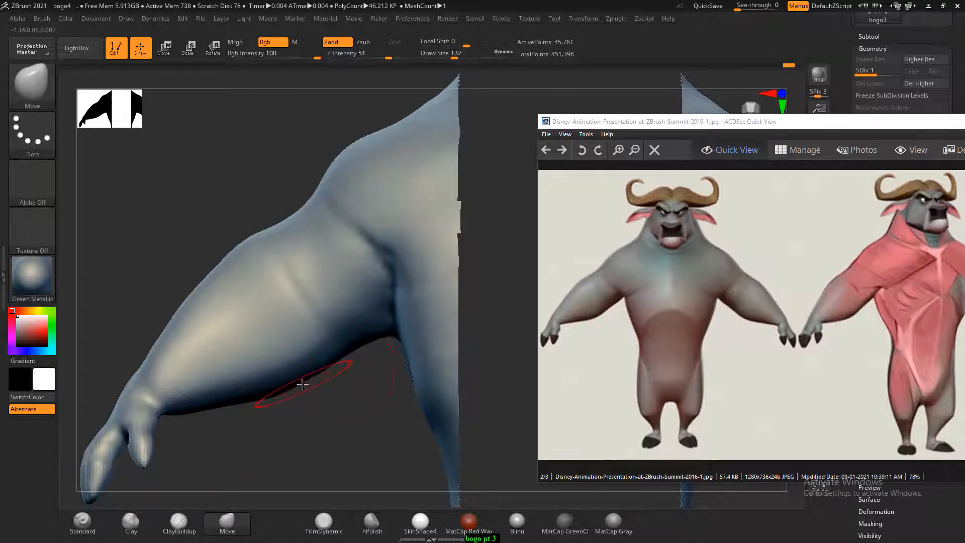
{"action": "mouse_move", "coordinate": [353, 416]}
{"action": "left_mouse_down", "text": "alt"}
{"action": "mouse_move", "coordinate": [233, 203]}
{"action": "mouse_move", "coordinate": [239, 291]}
{"action": "mouse_move", "coordinate": [252, 263]}
{"action": "mouse_move", "coordinate": [330, 318]}
{"action": "left_mouse_up", "text": "alt"}
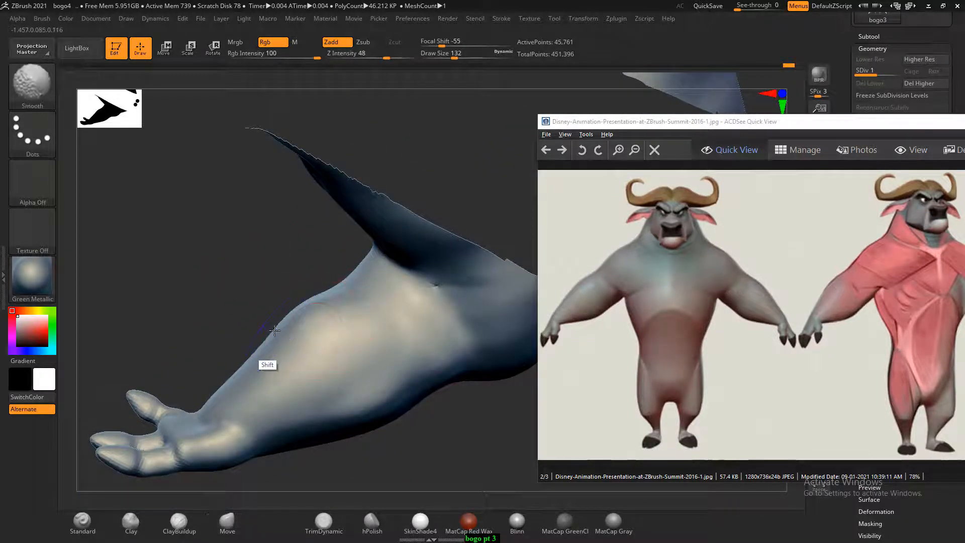
{"action": "mouse_move", "coordinate": [211, 261]}
{"action": "left_mouse_down"}
{"action": "mouse_move", "coordinate": [394, 404]}
{"action": "mouse_move", "coordinate": [372, 329]}
{"action": "mouse_move", "coordinate": [393, 356]}
{"action": "left_mouse_up"}
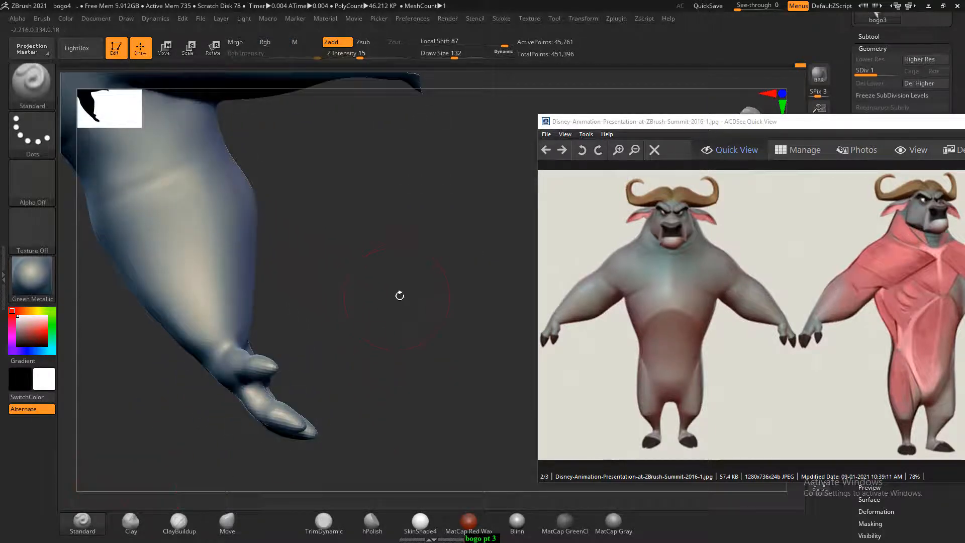
- Carve the crease across the wrist where the forearm meets the palm using the Standard brush at Draw Size 68, and smooth it
{"action": "mouse_move", "coordinate": [402, 306]}
{"action": "left_mouse_down"}
{"action": "mouse_move", "coordinate": [422, 319]}
{"action": "mouse_move", "coordinate": [280, 351]}
{"action": "left_mouse_up"}
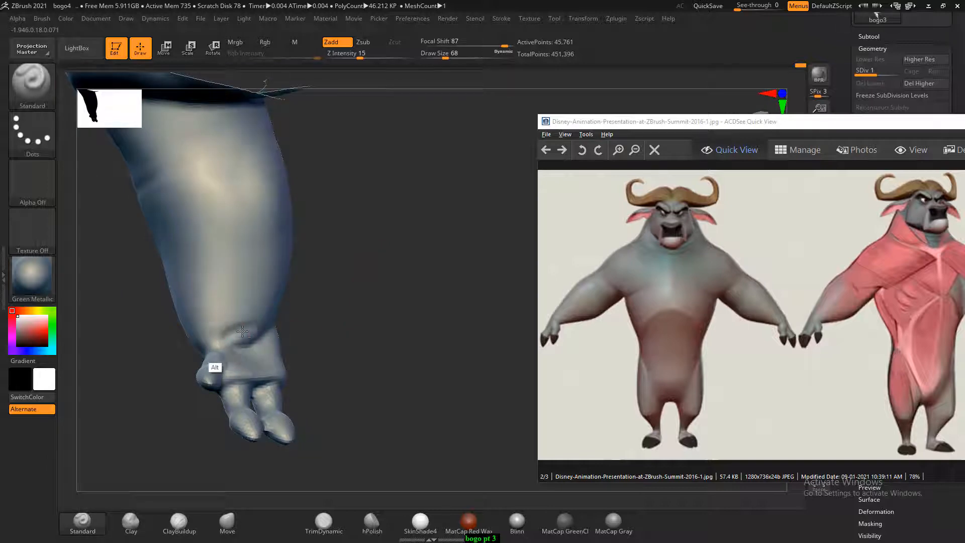
{"action": "mouse_move", "coordinate": [271, 317]}
{"action": "left_mouse_down"}
{"action": "mouse_move", "coordinate": [323, 312]}
{"action": "mouse_move", "coordinate": [315, 314]}
{"action": "mouse_move", "coordinate": [415, 262]}
{"action": "mouse_move", "coordinate": [425, 327]}
{"action": "mouse_move", "coordinate": [461, 354]}
{"action": "mouse_move", "coordinate": [367, 398]}
{"action": "mouse_move", "coordinate": [321, 383]}
{"action": "mouse_move", "coordinate": [334, 387]}
{"action": "left_mouse_up"}
{"action": "key", "text": "shift"}
- Open the reference image DANYbSxV0AEhCdy.jpg from the "class 21 _zootopia characters 3d bogo" folder and place it beside the full-body model
{"action": "key", "text": "alt+Tab"}
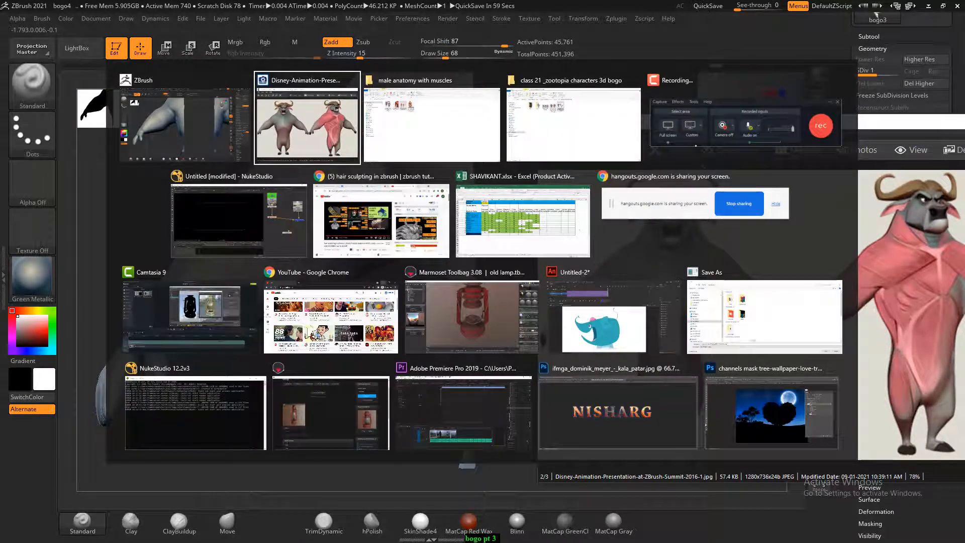
{"action": "left_click", "coordinate": [916, 487]}
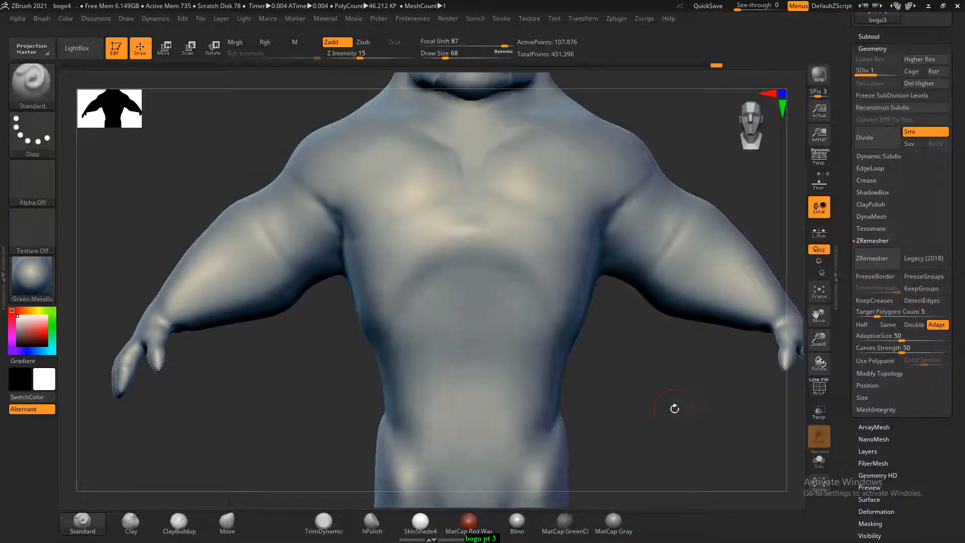
{"action": "mouse_move", "coordinate": [674, 408]}
{"action": "left_mouse_down", "text": "alt"}
{"action": "mouse_move", "coordinate": [646, 379]}
{"action": "mouse_move", "coordinate": [679, 411]}
{"action": "left_mouse_up", "text": "alt"}
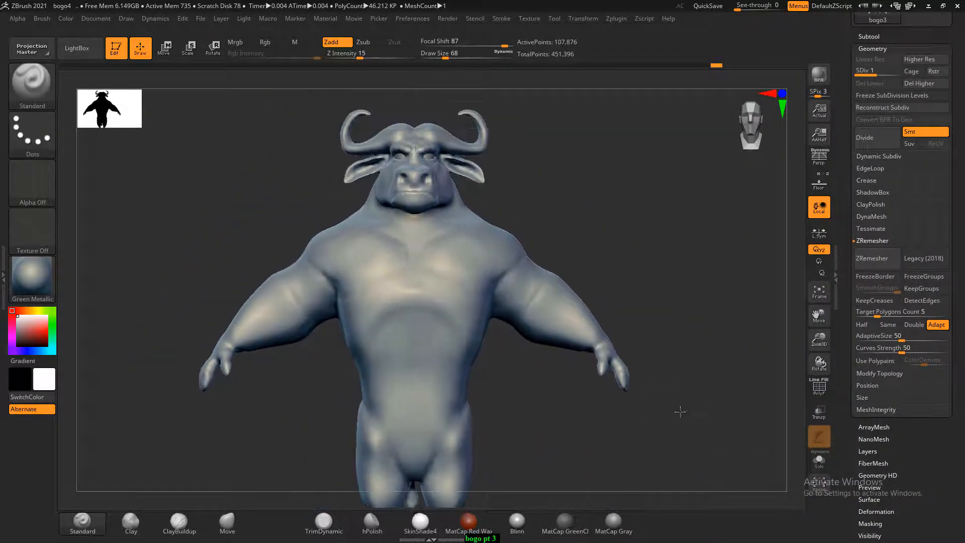
{"action": "key", "text": "alt+Tab"}
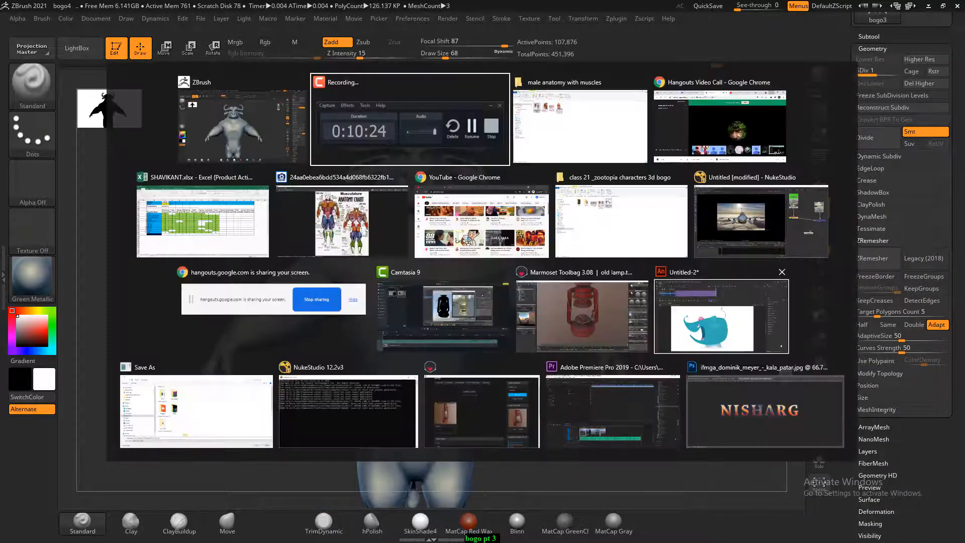
{"action": "left_click", "coordinate": [596, 215]}
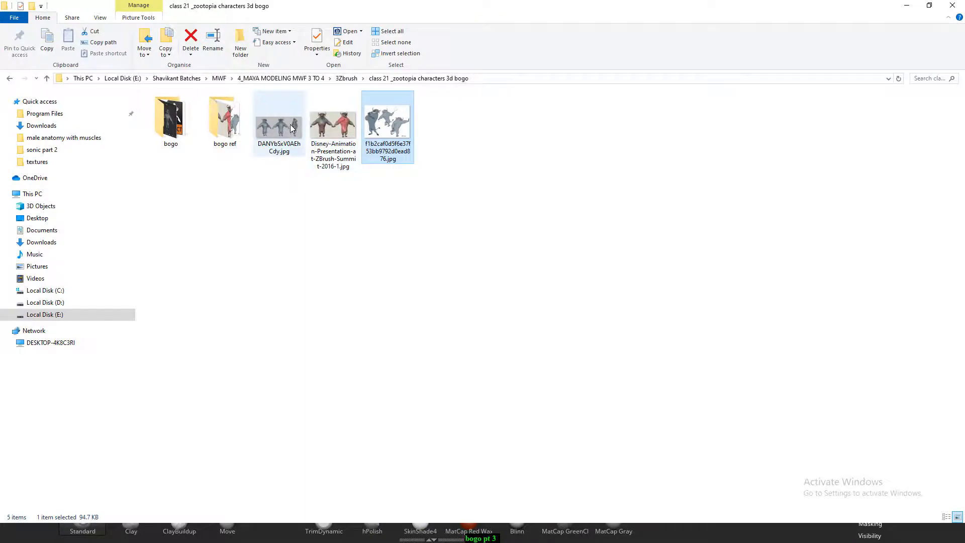
{"action": "double_click", "coordinate": [276, 124]}
{"action": "left_click_drag", "start_coordinate": [837, 3], "coordinate": [842, 49]}
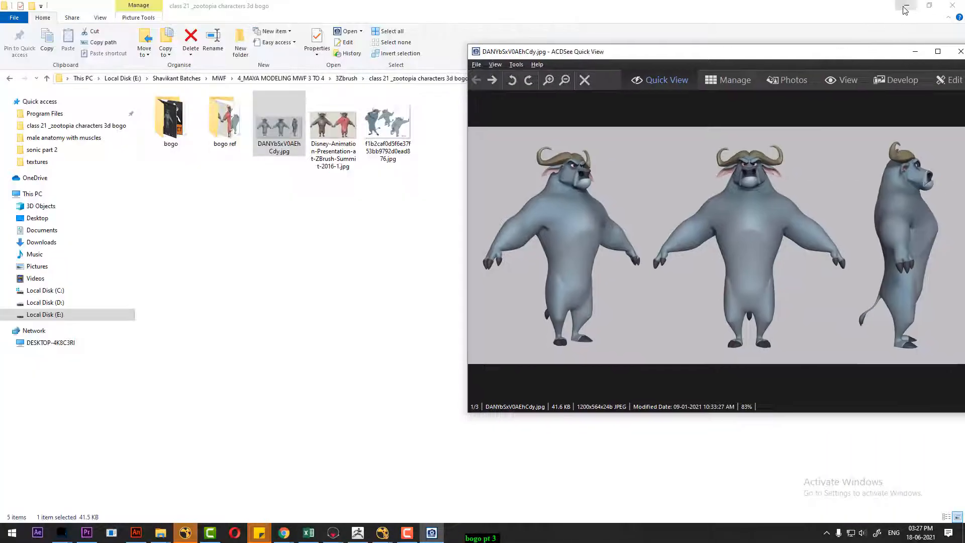
{"action": "left_click", "coordinate": [905, 7]}
- Raise the model to the next subdivision level and smooth the side of the muzzle at Draw Size 60, checking the enlarged reference
{"action": "left_click_drag", "start_coordinate": [255, 197], "coordinate": [194, 254], "text": "alt"}
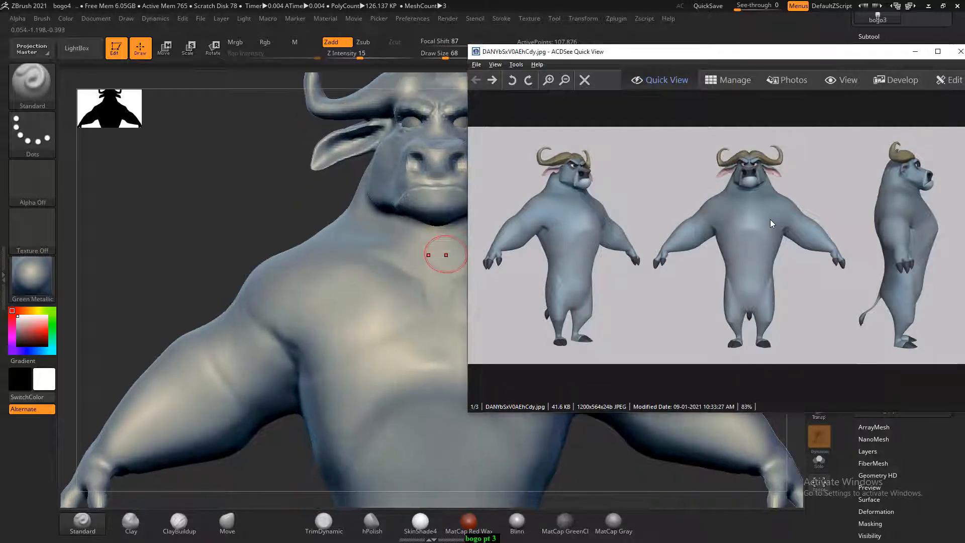
{"action": "scroll", "coordinate": [767, 212], "scroll_direction": "up", "scroll_amount": 8}
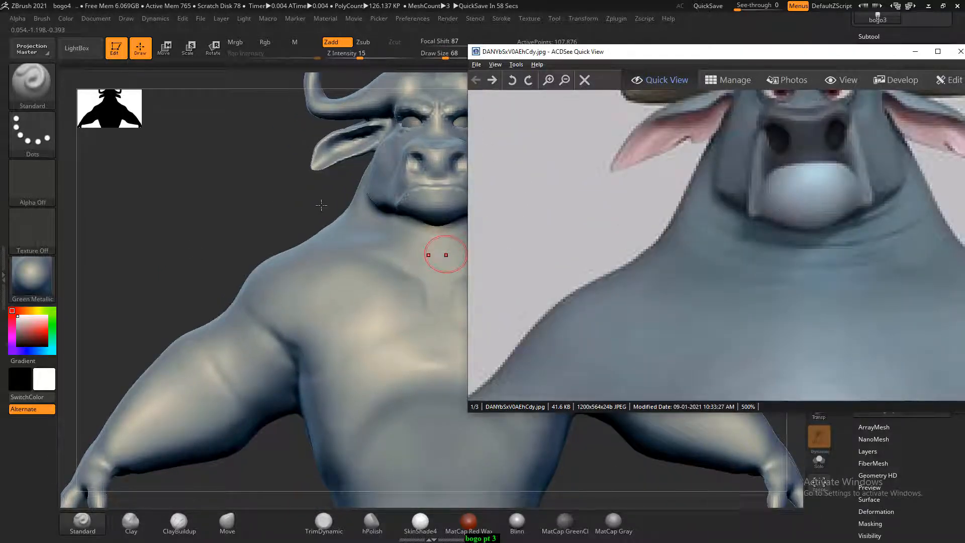
{"action": "left_click", "coordinate": [321, 205]}
{"action": "left_click_drag", "start_coordinate": [293, 191], "coordinate": [253, 223], "text": "alt"}
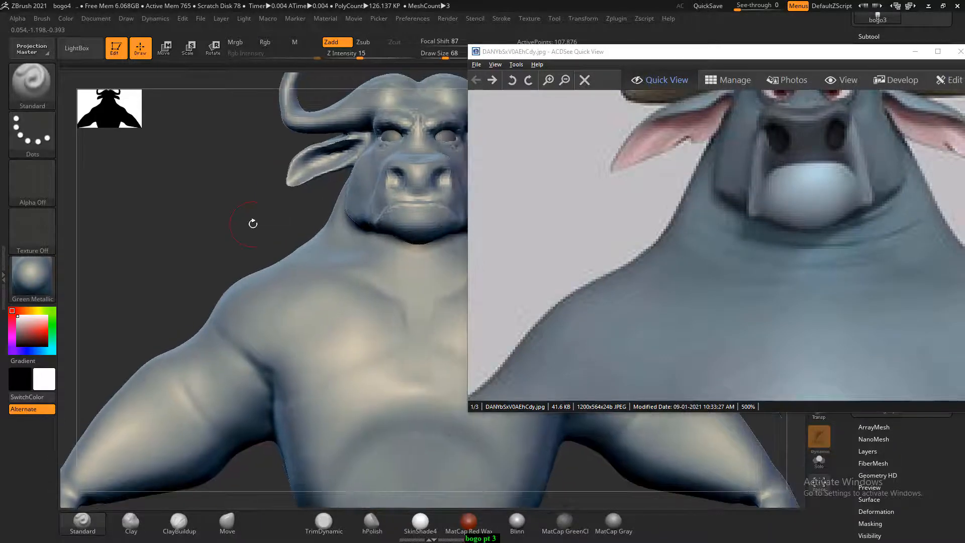
{"action": "left_click", "coordinate": [227, 522]}
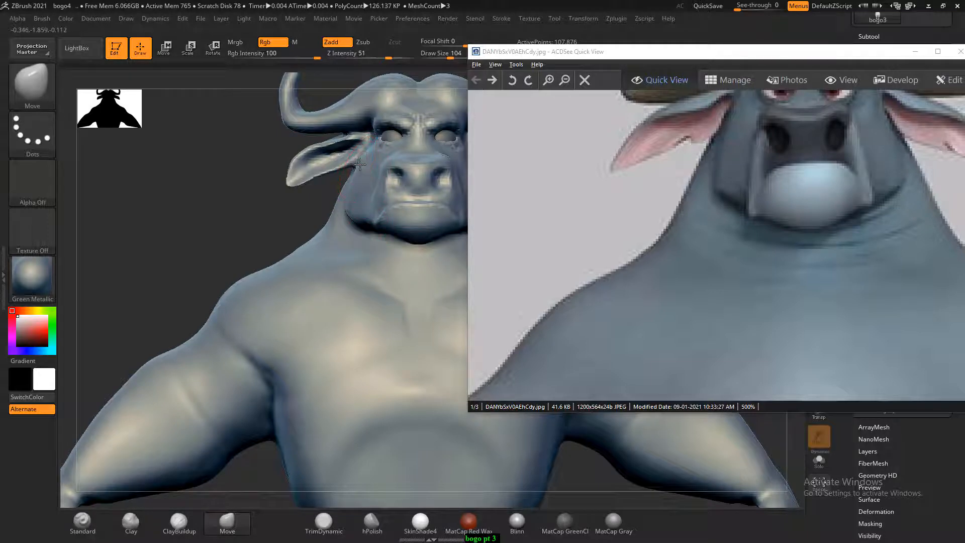
{"action": "left_click_drag", "start_coordinate": [367, 167], "coordinate": [360, 176], "text": "shift"}
{"action": "left_click_drag", "start_coordinate": [309, 199], "coordinate": [436, 145]}
{"action": "key", "text": "d"}
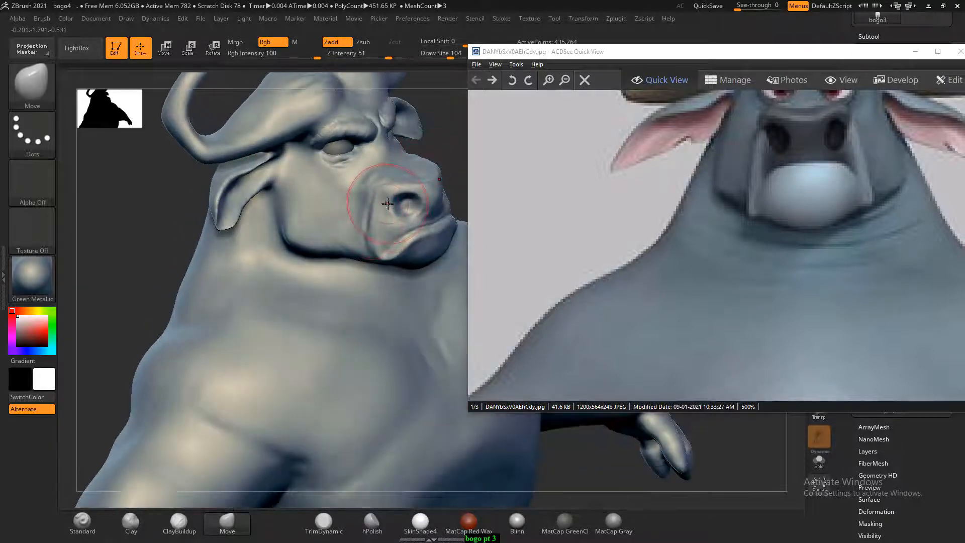
{"action": "key", "text": "bracketleft"}
{"action": "key", "text": "bracketleft"}
{"action": "key", "text": "bracketleft"}
{"action": "mouse_move", "coordinate": [355, 200]}
{"action": "left_mouse_down", "text": "shift"}
{"action": "mouse_move", "coordinate": [384, 173]}
{"action": "mouse_move", "coordinate": [365, 193]}
{"action": "left_mouse_up", "text": "shift"}
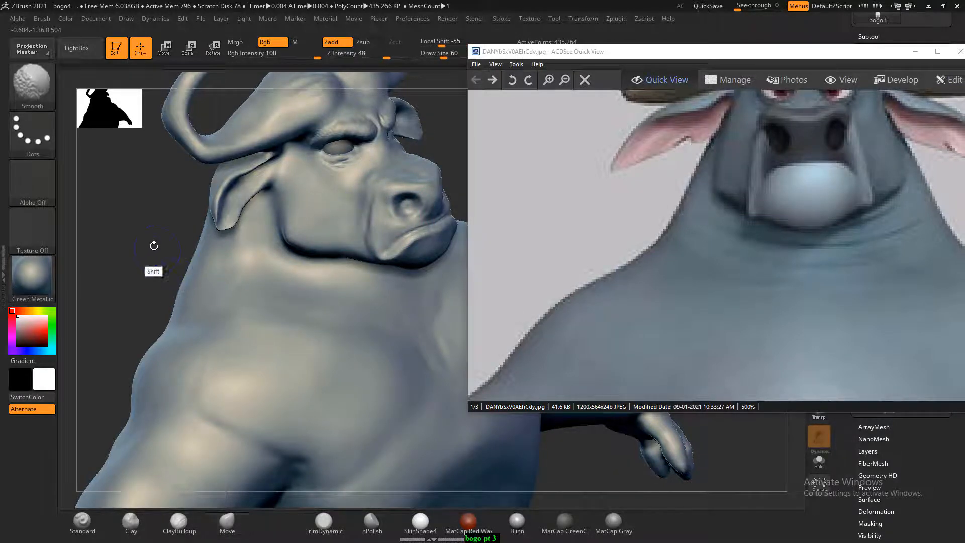
- Compare the model's head, neck and shoulder contours with the side and front views of the reference
{"action": "left_click_drag", "start_coordinate": [153, 269], "coordinate": [235, 273], "text": "shift"}
{"action": "mouse_move", "coordinate": [424, 282]}
{"action": "left_mouse_down", "text": "alt"}
{"action": "mouse_move", "coordinate": [411, 273]}
{"action": "mouse_move", "coordinate": [405, 290]}
{"action": "left_mouse_up", "text": "alt"}
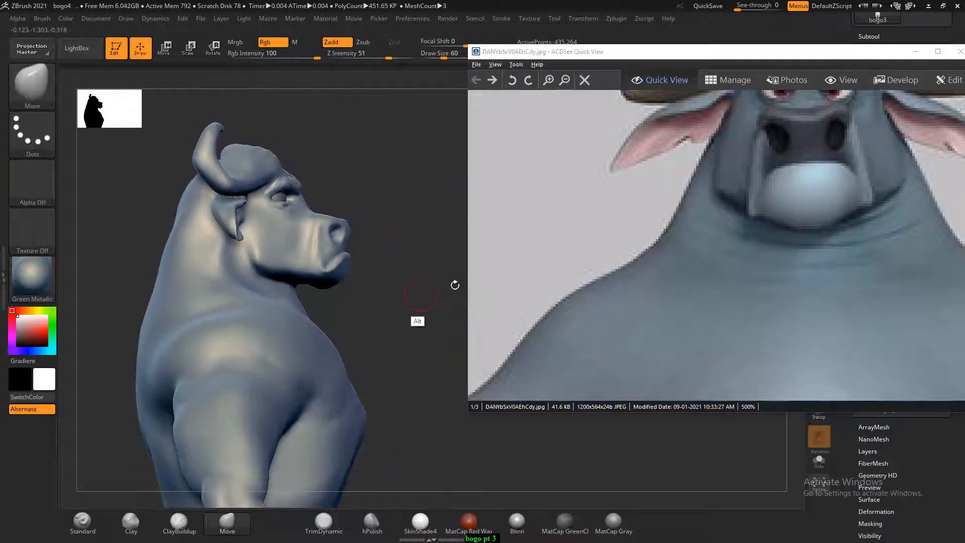
{"action": "scroll", "coordinate": [627, 280], "scroll_direction": "down", "scroll_amount": 5}
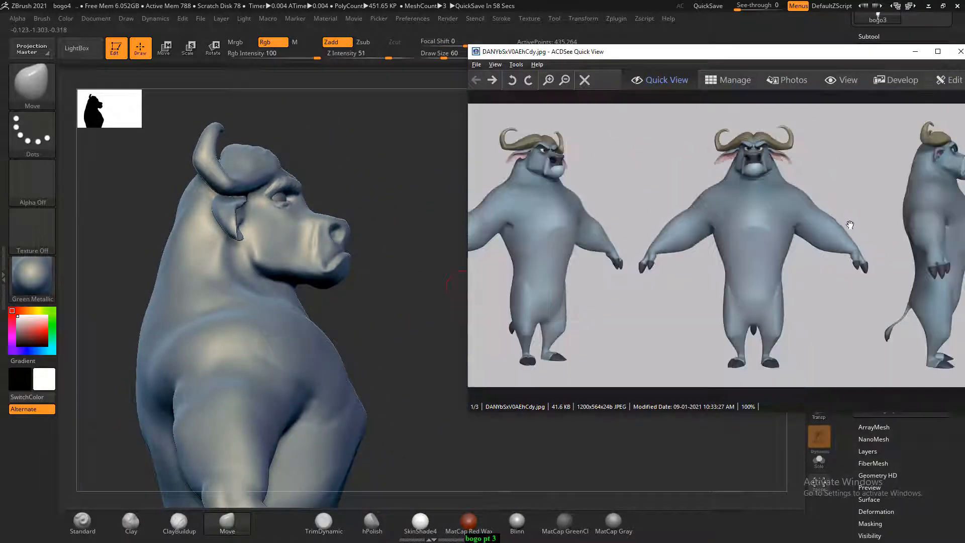
{"action": "scroll", "coordinate": [850, 225], "scroll_direction": "up", "scroll_amount": 4}
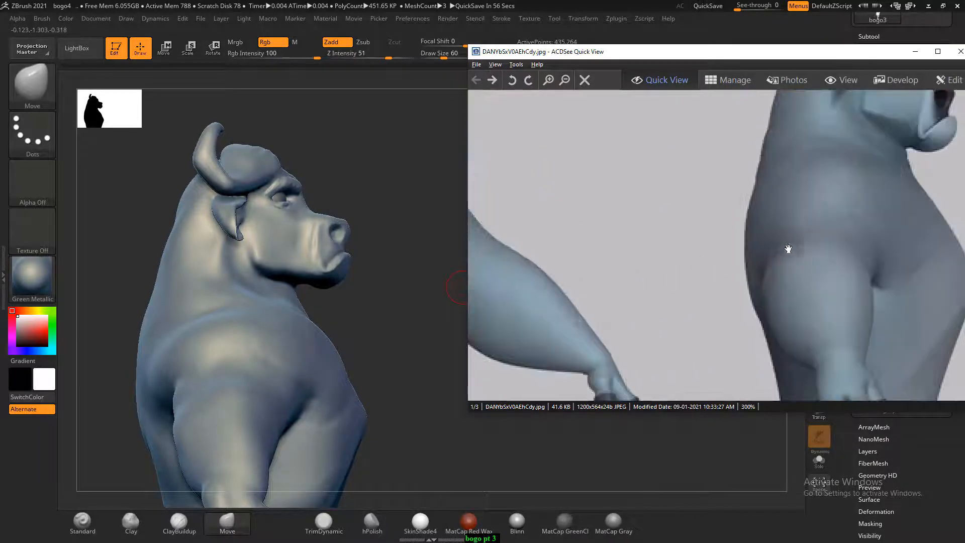
{"action": "left_click_drag", "start_coordinate": [815, 213], "coordinate": [674, 228]}
{"action": "left_click_drag", "start_coordinate": [413, 215], "coordinate": [284, 214]}
{"action": "mouse_move", "coordinate": [138, 263]}
{"action": "left_mouse_down", "text": "shift"}
{"action": "mouse_move", "coordinate": [109, 264]}
{"action": "mouse_move", "coordinate": [205, 252]}
{"action": "left_mouse_up", "text": "shift"}
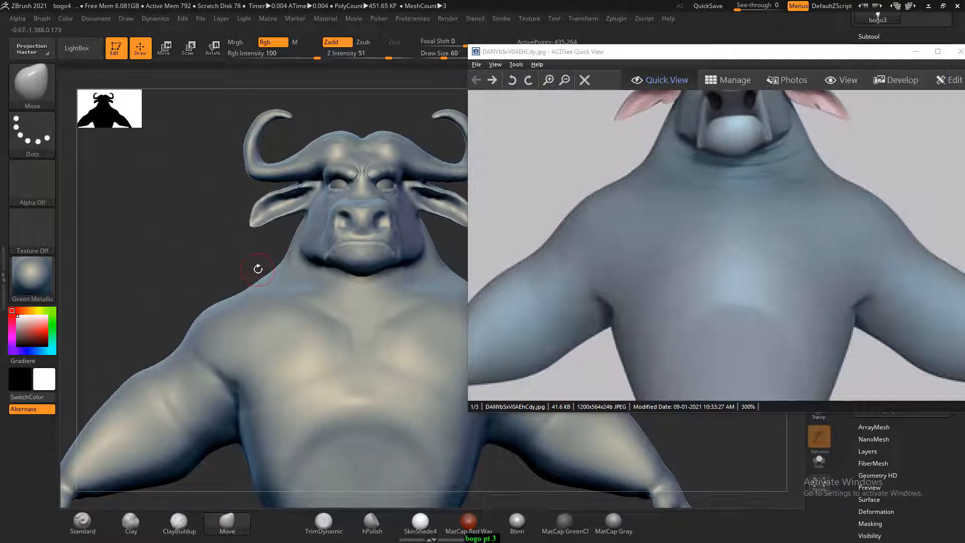
{"action": "left_click_drag", "start_coordinate": [215, 260], "coordinate": [255, 288]}
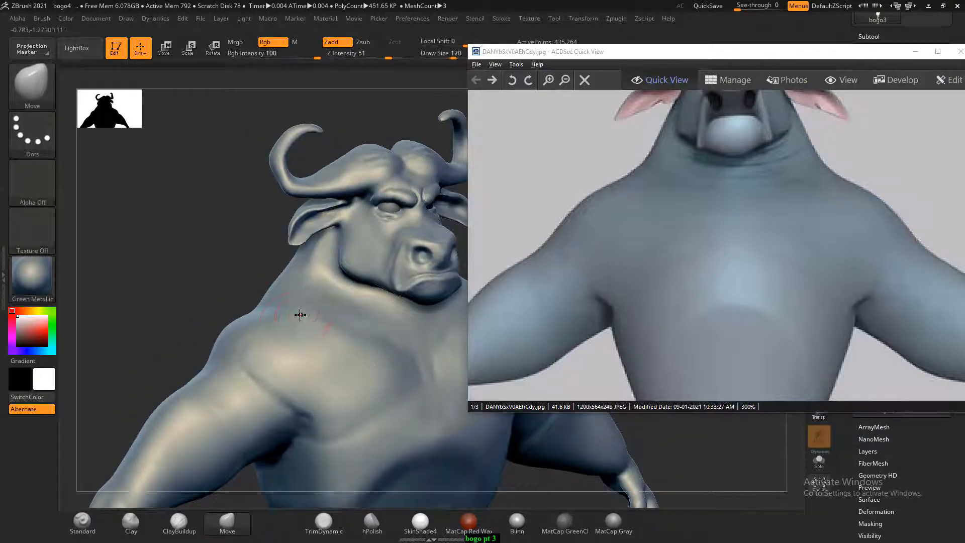
- Build up the top of the shoulder using the ClayBuildup brush at Draw Size 132 and Z Intensity 2, and smooth it
{"action": "key", "text": "b"}
{"action": "key", "text": "c"}
{"action": "key", "text": "b"}
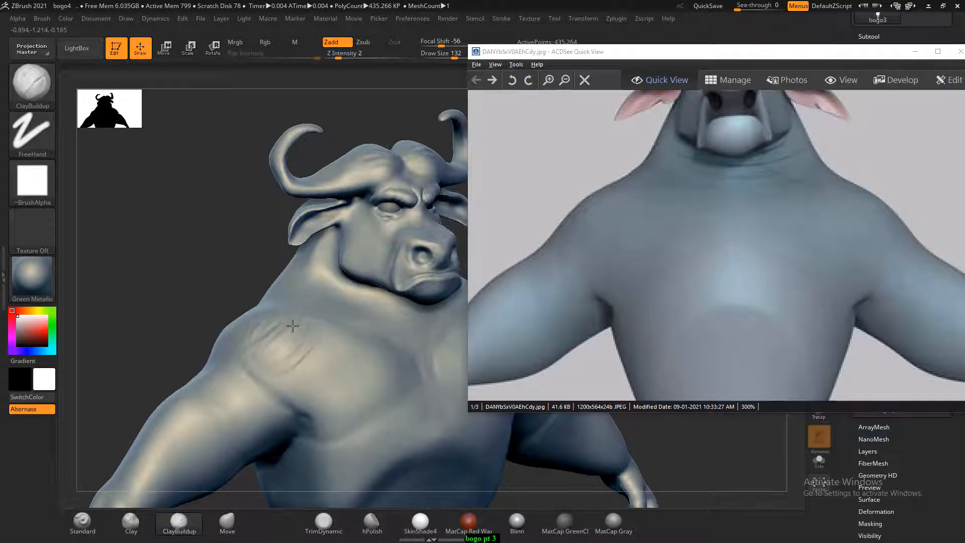
{"action": "left_click_drag", "start_coordinate": [224, 303], "coordinate": [221, 272]}
{"action": "key", "text": "shift"}
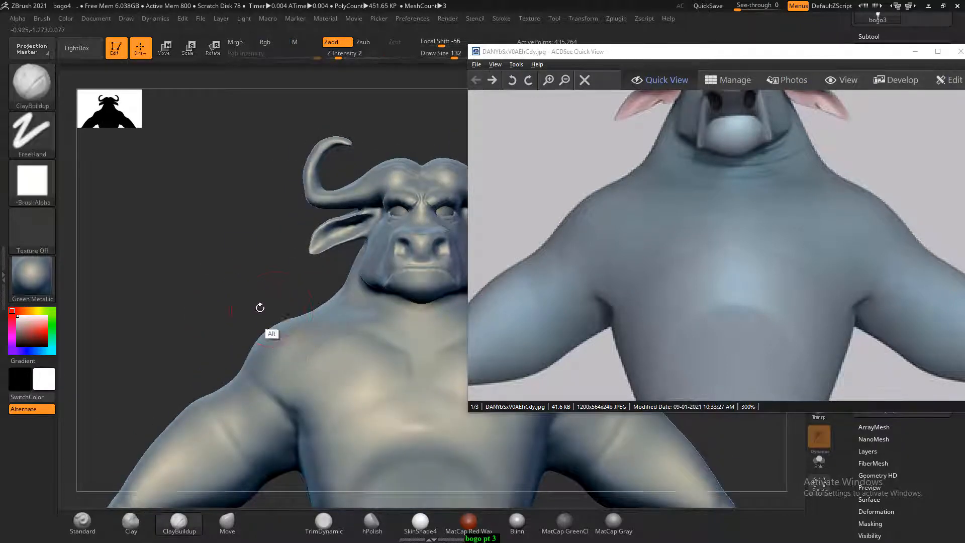
{"action": "left_click_drag", "start_coordinate": [261, 302], "coordinate": [274, 249]}
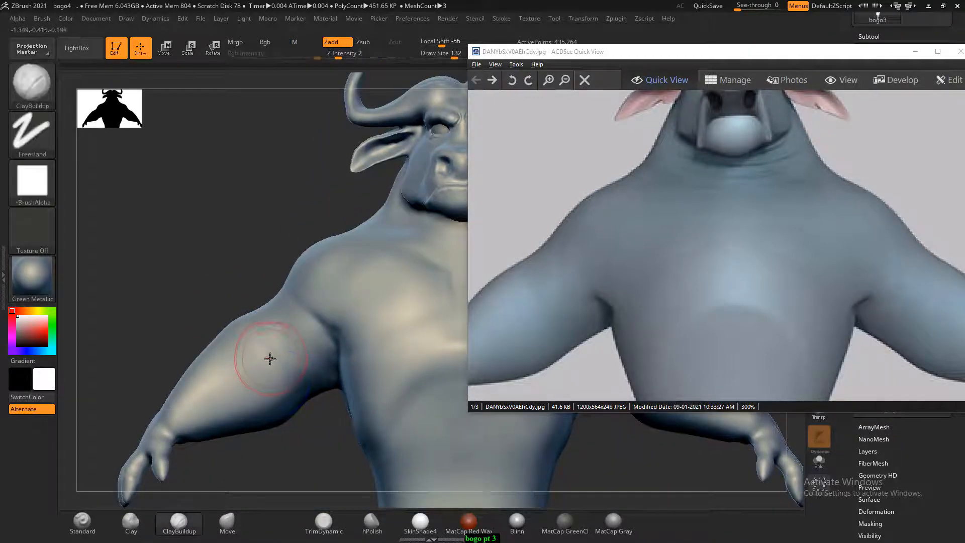
- Smooth the centre of the chest and the arc above the belly at Draw Size 132
{"action": "mouse_move", "coordinate": [244, 258]}
{"action": "left_mouse_down", "text": "alt"}
{"action": "mouse_move", "coordinate": [198, 200]}
{"action": "mouse_move", "coordinate": [180, 192]}
{"action": "left_mouse_up", "text": "alt"}
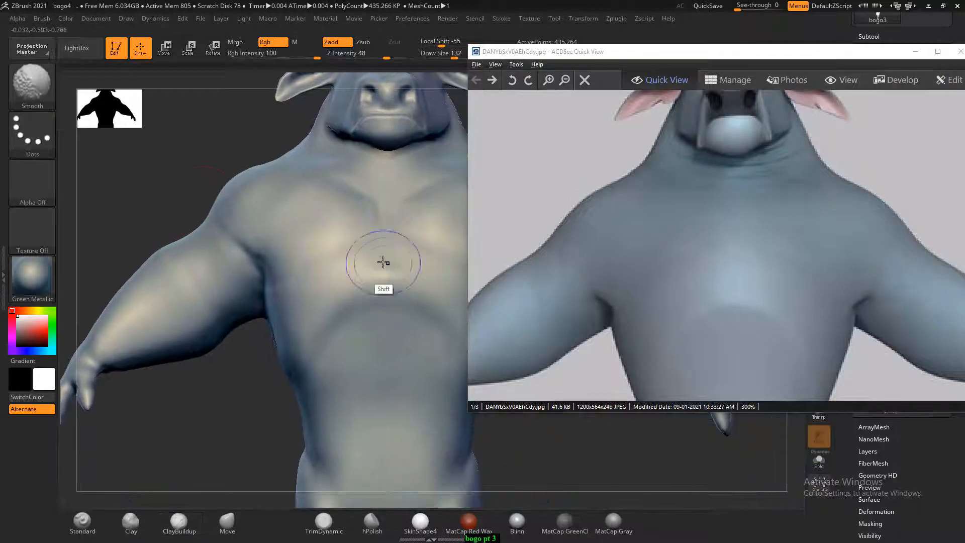
{"action": "left_click_drag", "start_coordinate": [384, 262], "coordinate": [334, 293], "text": "shift"}
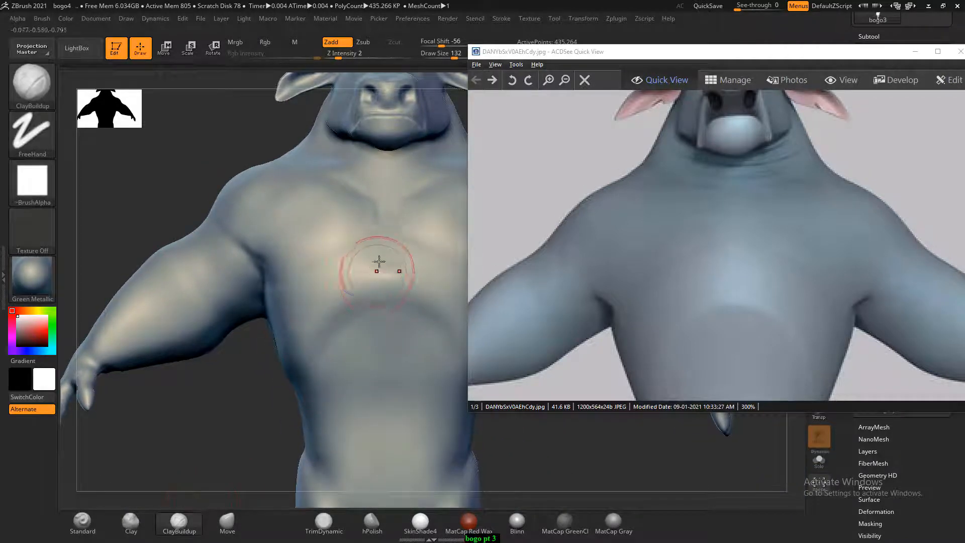
{"action": "left_click_drag", "start_coordinate": [379, 261], "coordinate": [367, 263], "text": "shift"}
{"action": "left_click_drag", "start_coordinate": [296, 301], "coordinate": [283, 322], "text": "shift"}
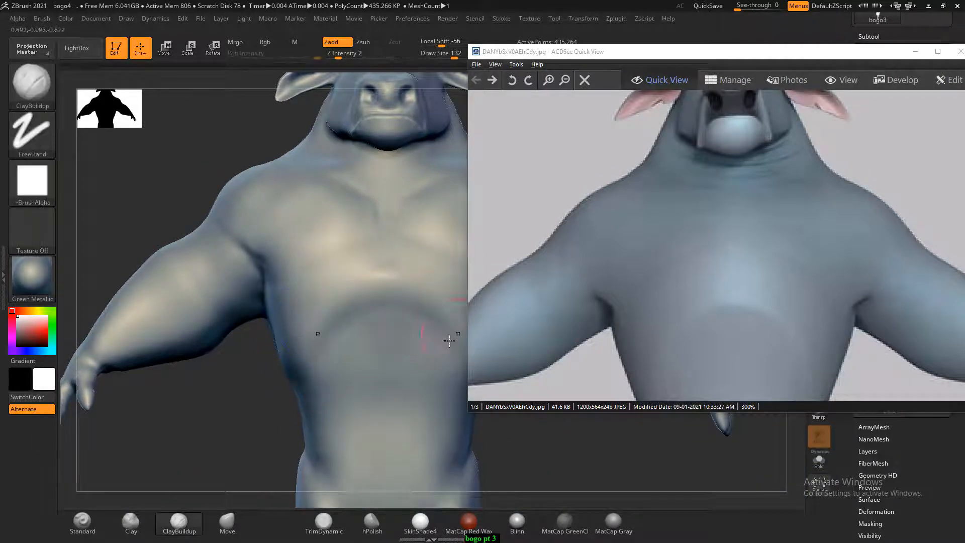
{"action": "left_click_drag", "start_coordinate": [248, 392], "coordinate": [235, 324], "text": "alt"}
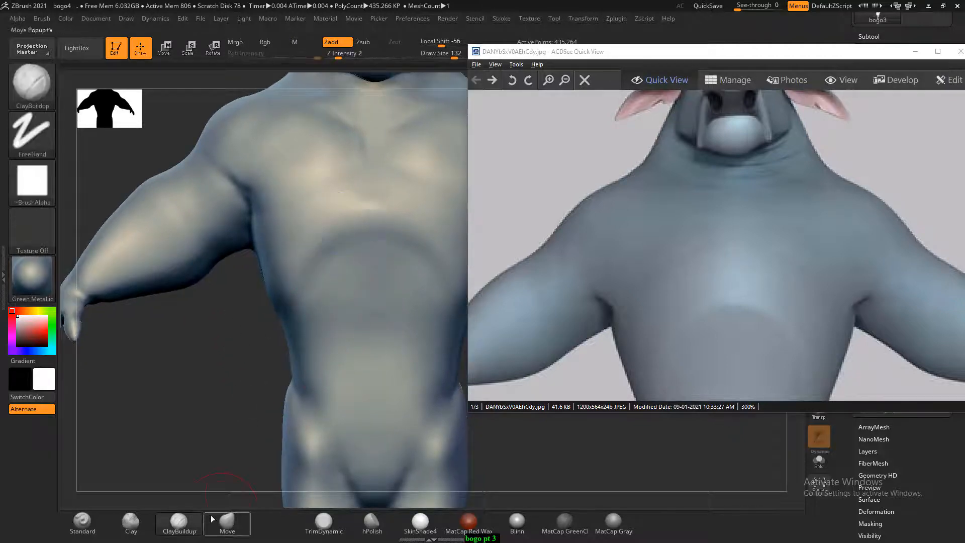
{"action": "key", "text": "b"}
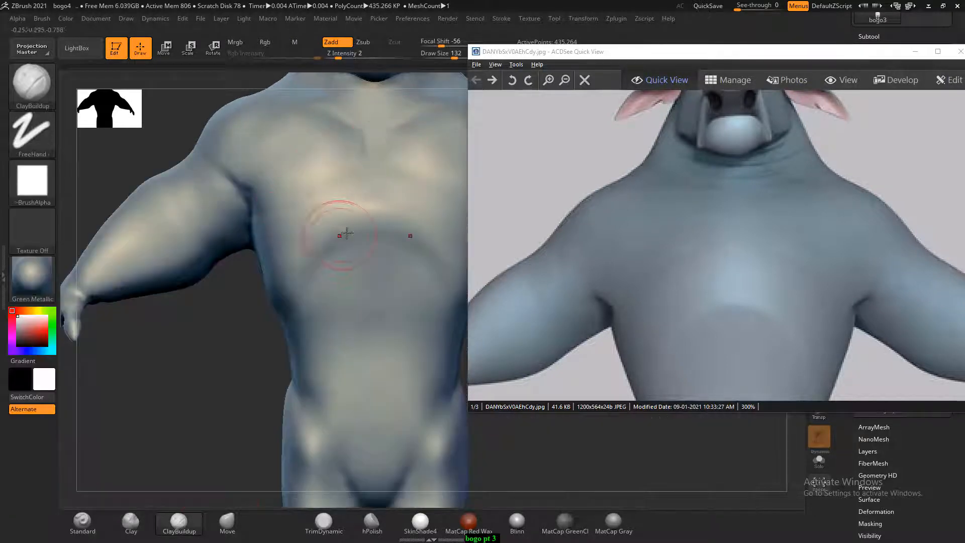
{"action": "left_click_drag", "start_coordinate": [366, 197], "coordinate": [297, 269], "text": "shift"}
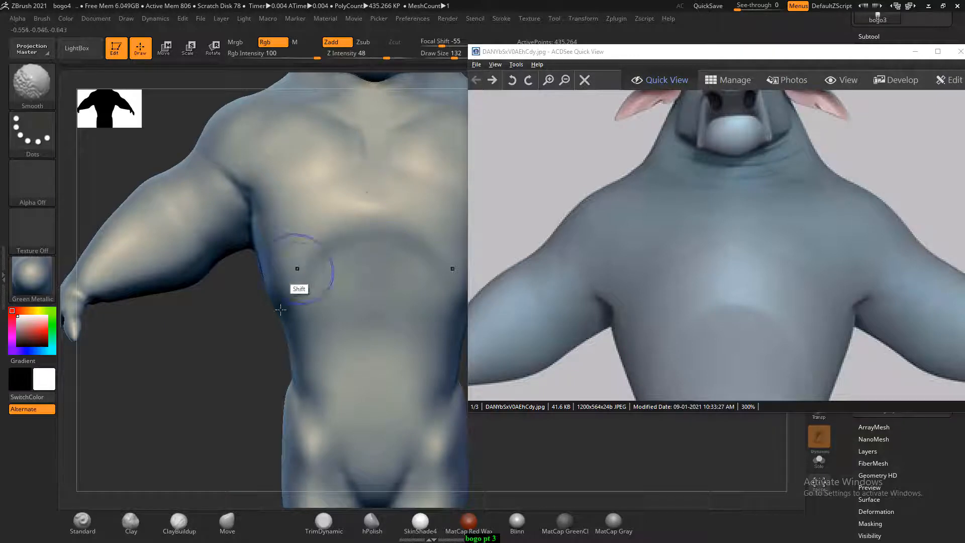
- Soften the transition from the lower chest to the ribs along the belly arc from an angled view
{"action": "left_click_drag", "start_coordinate": [223, 389], "coordinate": [267, 397]}
{"action": "key", "text": "shift+r"}
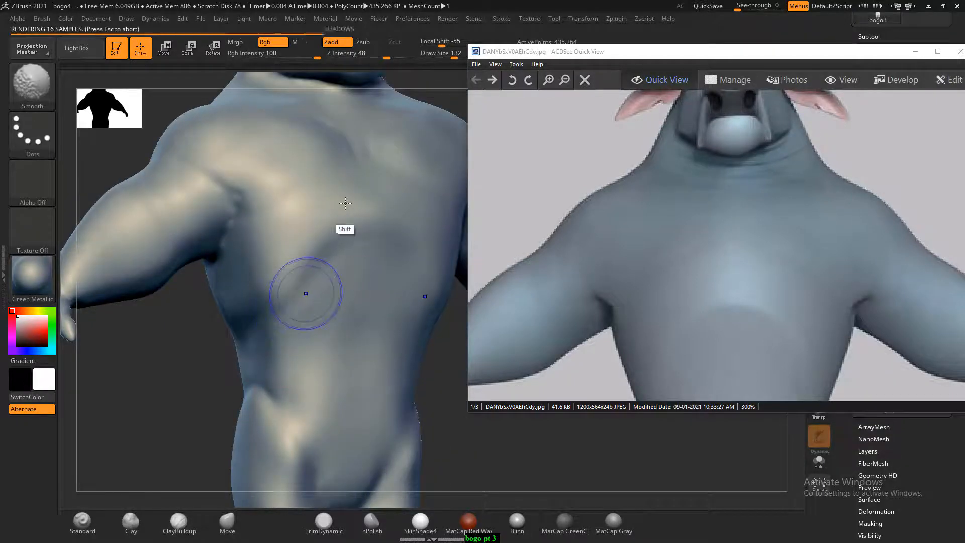
{"action": "mouse_move", "coordinate": [365, 196]}
{"action": "left_mouse_down", "text": "shift"}
{"action": "mouse_move", "coordinate": [293, 253]}
{"action": "mouse_move", "coordinate": [372, 201]}
{"action": "mouse_move", "coordinate": [324, 251]}
{"action": "left_mouse_up", "text": "shift"}
{"action": "left_click_drag", "start_coordinate": [511, 421], "coordinate": [515, 458], "text": "alt"}
{"action": "left_click_drag", "start_coordinate": [161, 142], "coordinate": [194, 190], "text": "shift"}
{"action": "key", "text": "shift"}
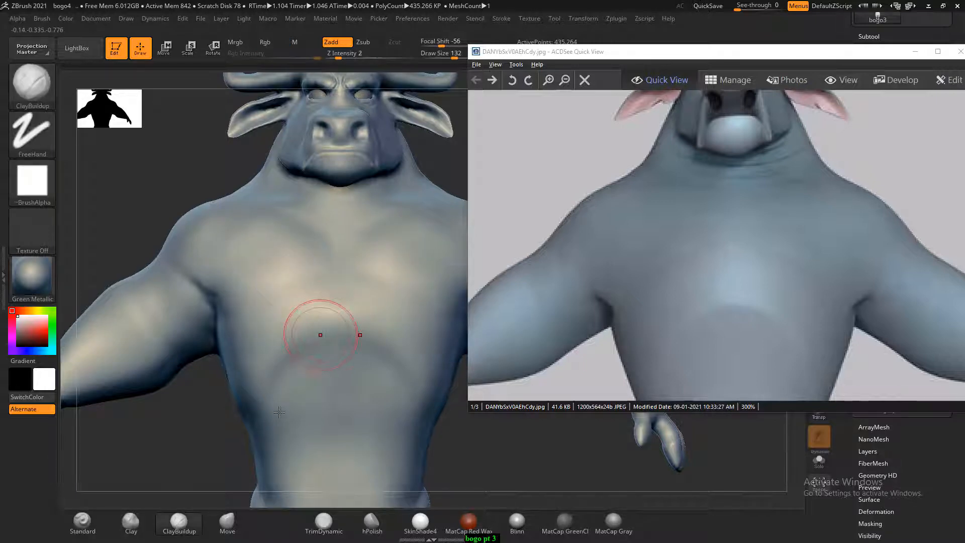
- Carve the crease under the pectorals using the Standard brush at Draw Size 132, and smooth the fold at the armpit
{"action": "left_click", "coordinate": [80, 522]}
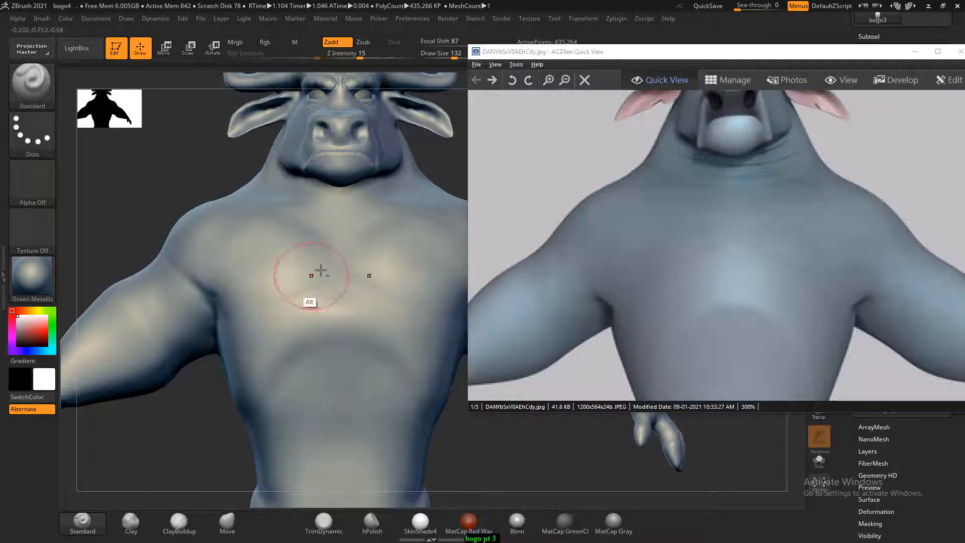
{"action": "key", "text": "alt"}
{"action": "left_click_drag", "start_coordinate": [246, 313], "coordinate": [310, 272], "text": "alt"}
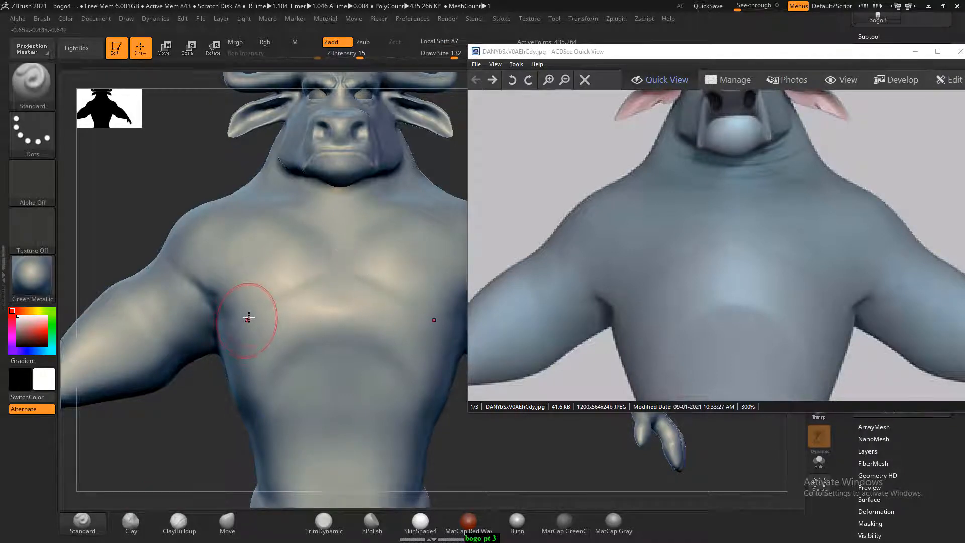
{"action": "key", "text": "shift"}
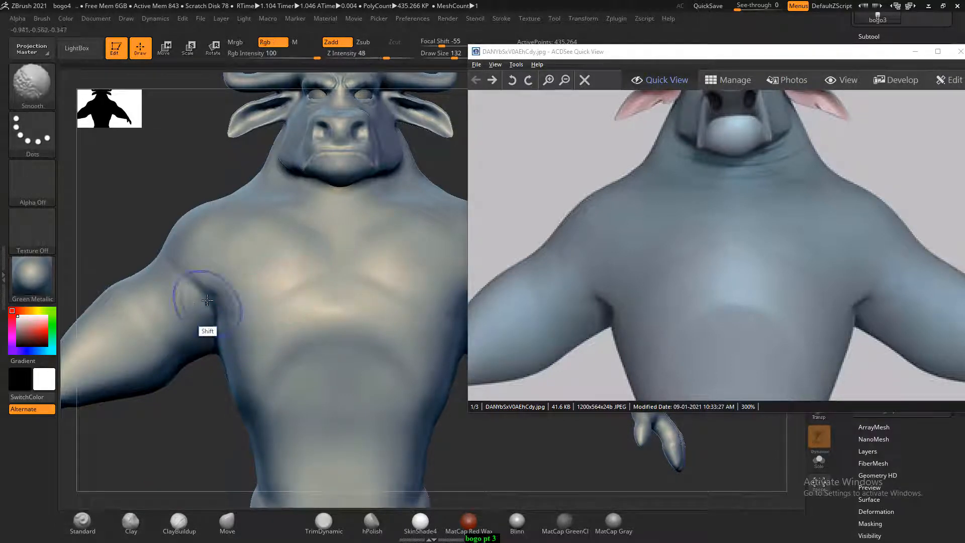
{"action": "mouse_move", "coordinate": [207, 300]}
{"action": "left_mouse_down", "text": "shift"}
{"action": "mouse_move", "coordinate": [187, 271]}
{"action": "mouse_move", "coordinate": [199, 278]}
{"action": "left_mouse_up", "text": "shift"}
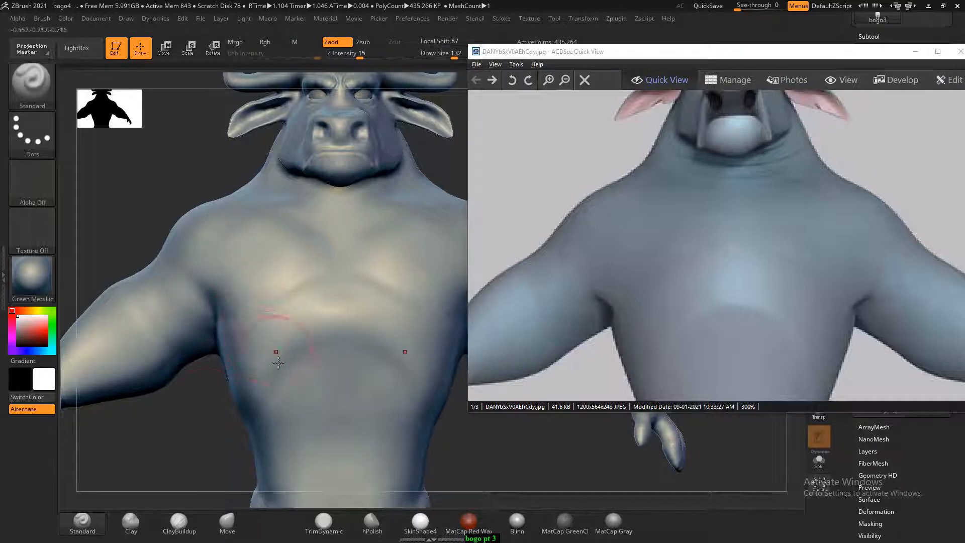
- Open the brush library and narrow the 3D sculpting brushes to those starting with P
{"action": "left_click_drag", "start_coordinate": [217, 422], "coordinate": [204, 475]}
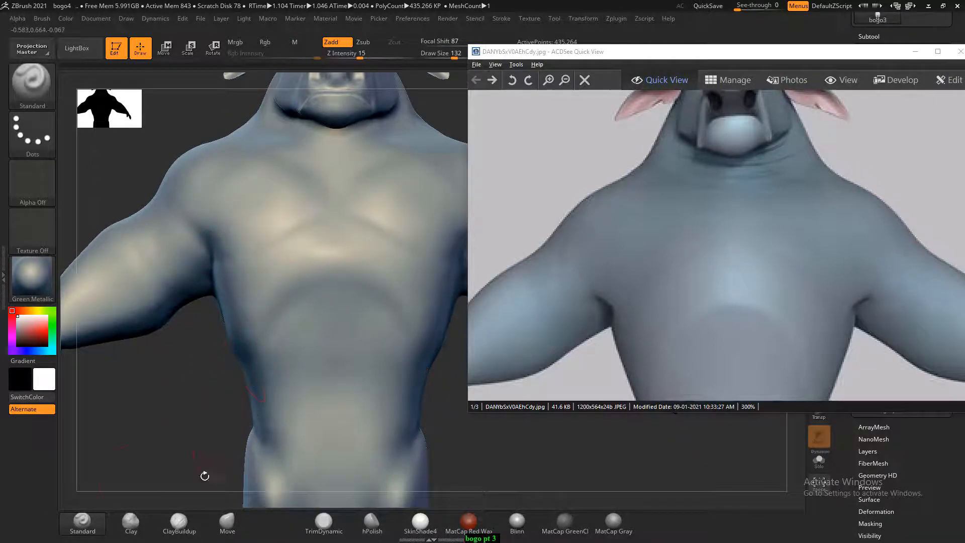
{"action": "left_click", "coordinate": [32, 90]}
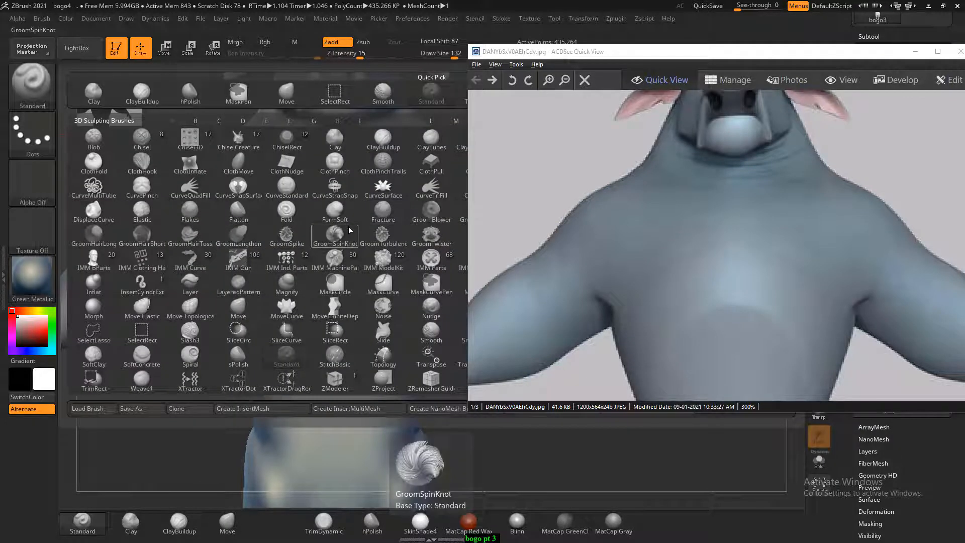
{"action": "key", "text": "p"}
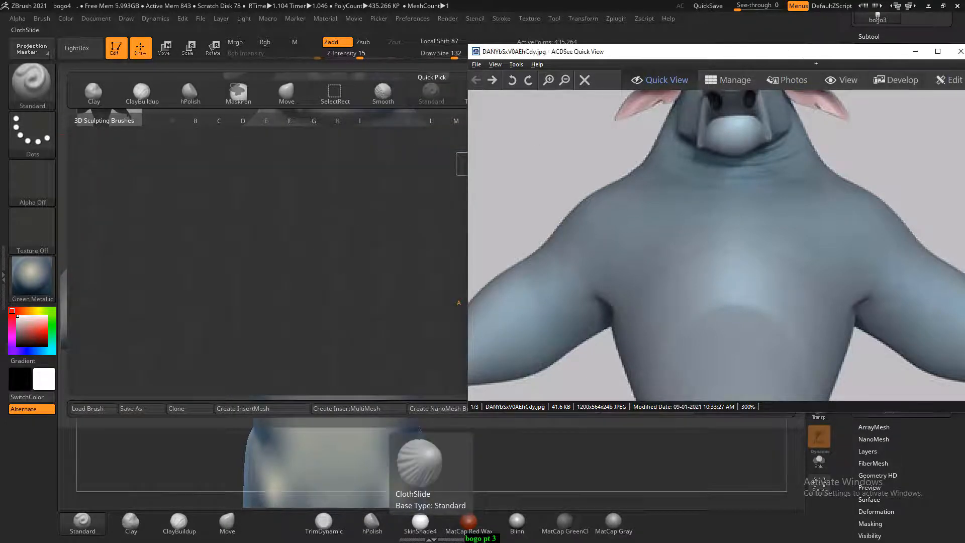
- Refine the torso surface with the Pinch brush and smooth it, keeping the reference image window beside the model
{"action": "left_click_drag", "start_coordinate": [784, 52], "coordinate": [898, 108]}
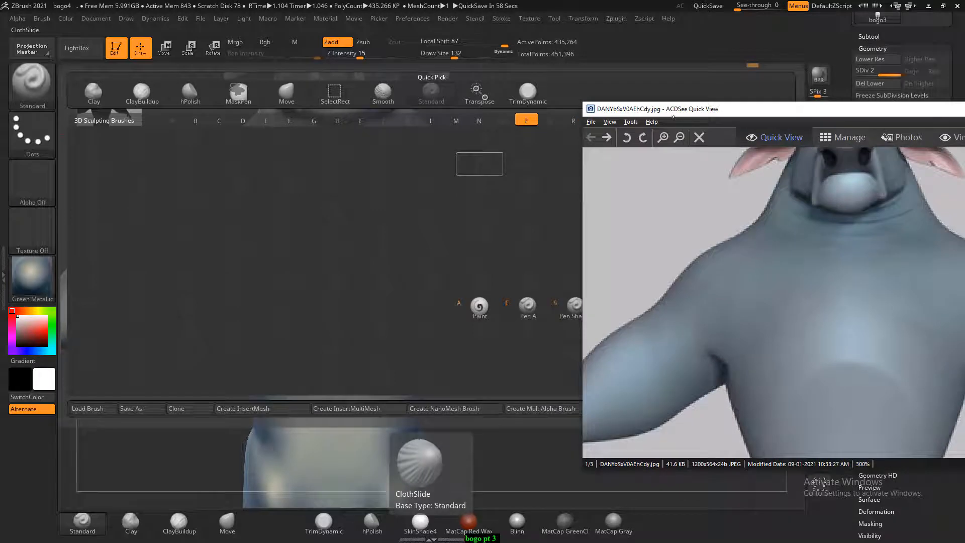
{"action": "mouse_move", "coordinate": [673, 113]}
{"action": "left_mouse_down"}
{"action": "mouse_move", "coordinate": [710, 112]}
{"action": "mouse_move", "coordinate": [807, 149]}
{"action": "left_mouse_up"}
{"action": "key", "text": "i"}
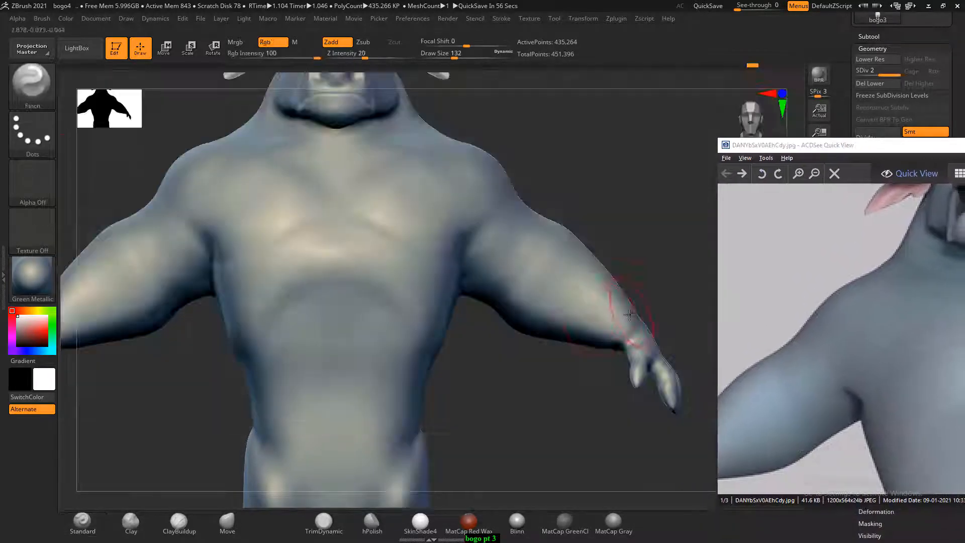
{"action": "left_click_drag", "start_coordinate": [622, 191], "coordinate": [706, 173]}
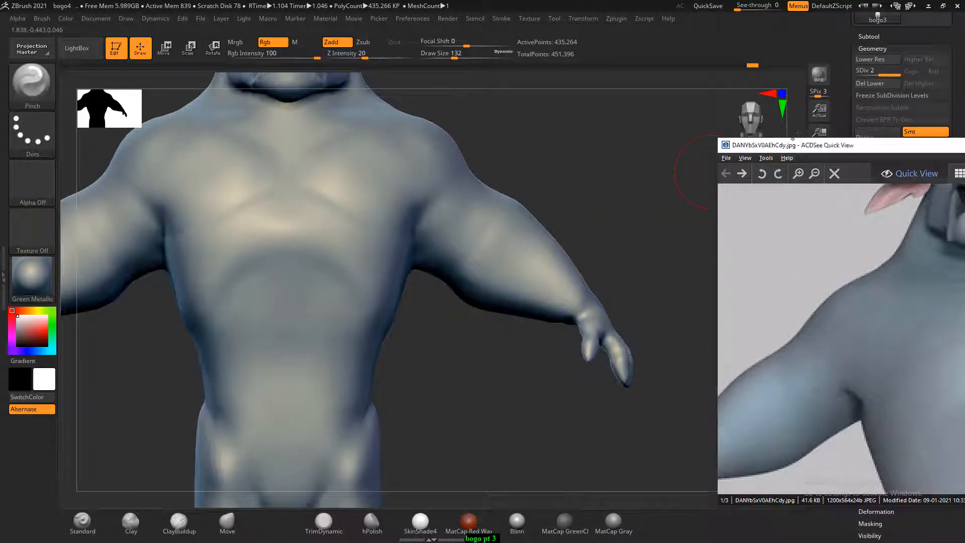
{"action": "left_click_drag", "start_coordinate": [792, 143], "coordinate": [685, 63]}
{"action": "left_click_drag", "start_coordinate": [238, 318], "coordinate": [233, 319]}
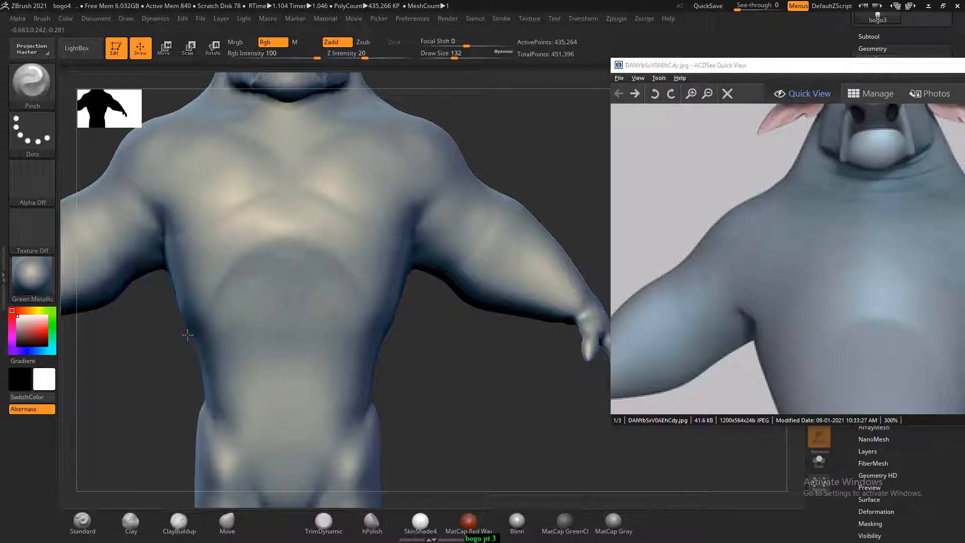
{"action": "key", "text": "shift"}
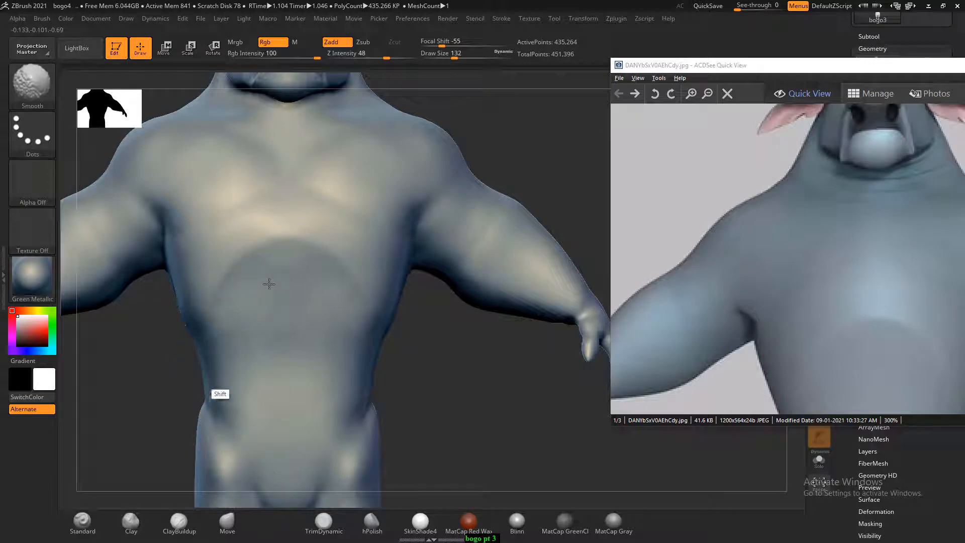
- Build up the abdomen with the ClayBuildup brush at low intensity and smooth the strokes down toward the lower belly
{"action": "mouse_move", "coordinate": [731, 279]}
{"action": "left_mouse_down"}
{"action": "mouse_move", "coordinate": [836, 265]}
{"action": "mouse_move", "coordinate": [761, 152]}
{"action": "left_mouse_up"}
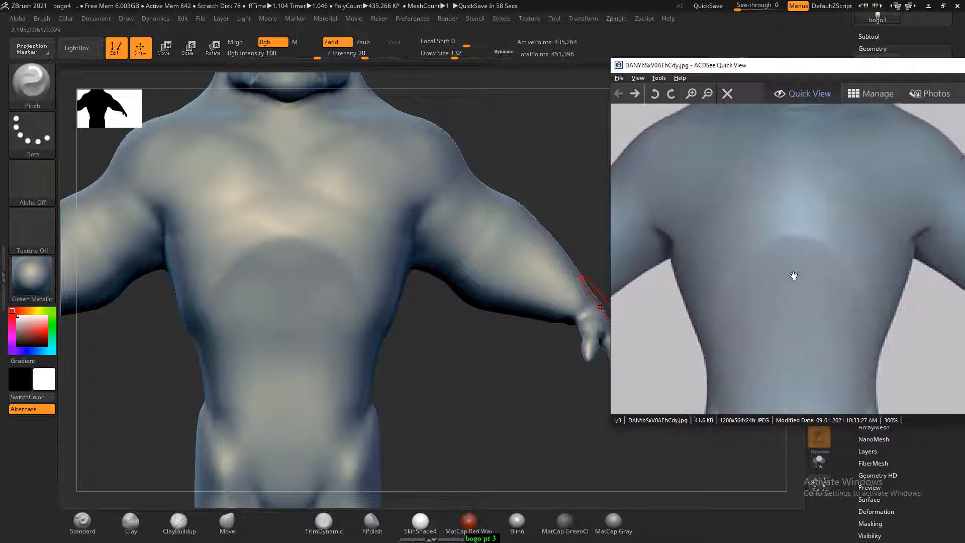
{"action": "left_click_drag", "start_coordinate": [891, 274], "coordinate": [809, 260]}
{"action": "left_click_drag", "start_coordinate": [945, 256], "coordinate": [780, 270]}
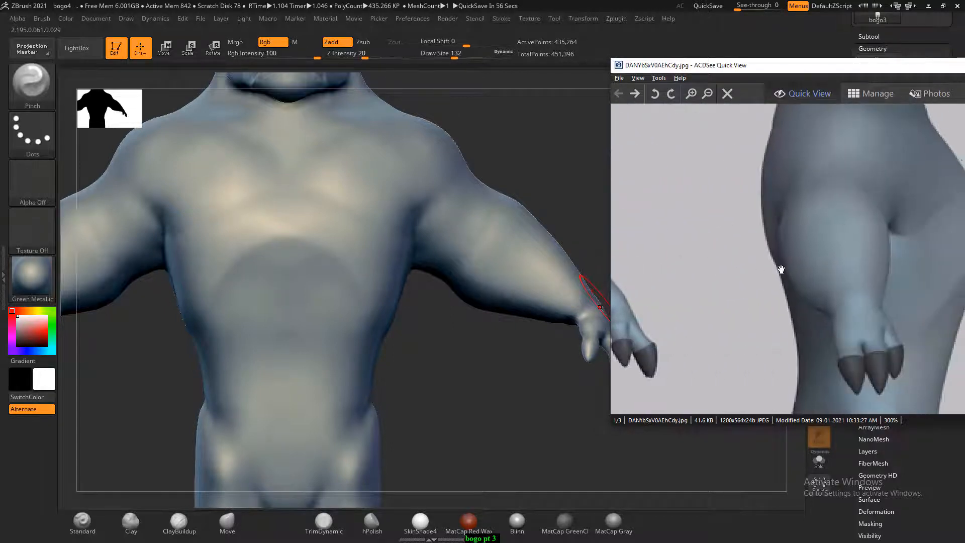
{"action": "left_click_drag", "start_coordinate": [829, 67], "coordinate": [795, 66]}
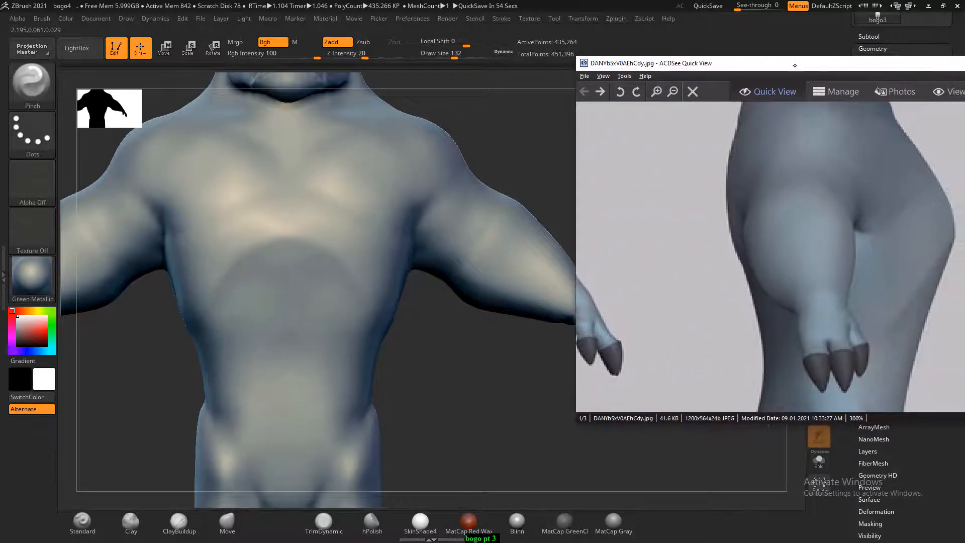
{"action": "left_click_drag", "start_coordinate": [472, 399], "coordinate": [214, 484]}
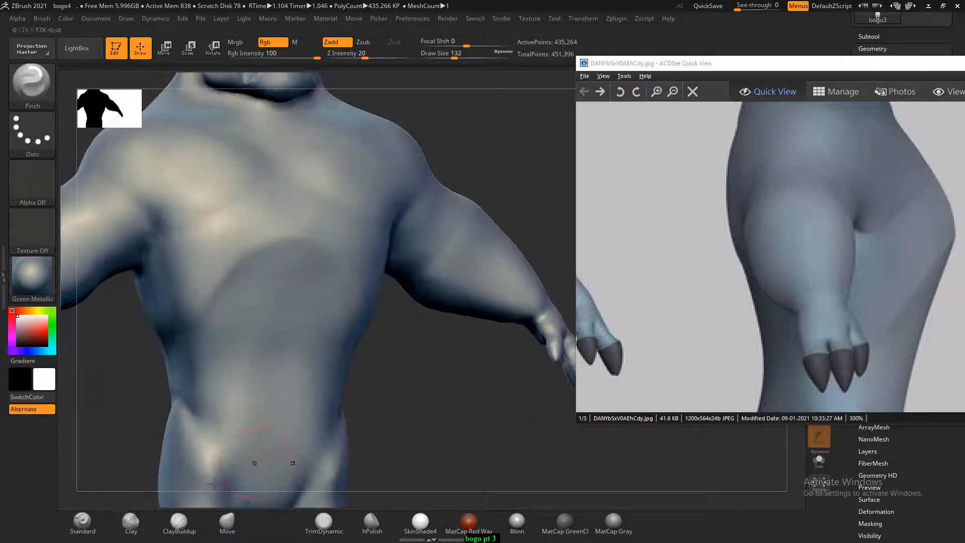
{"action": "left_click", "coordinate": [189, 527]}
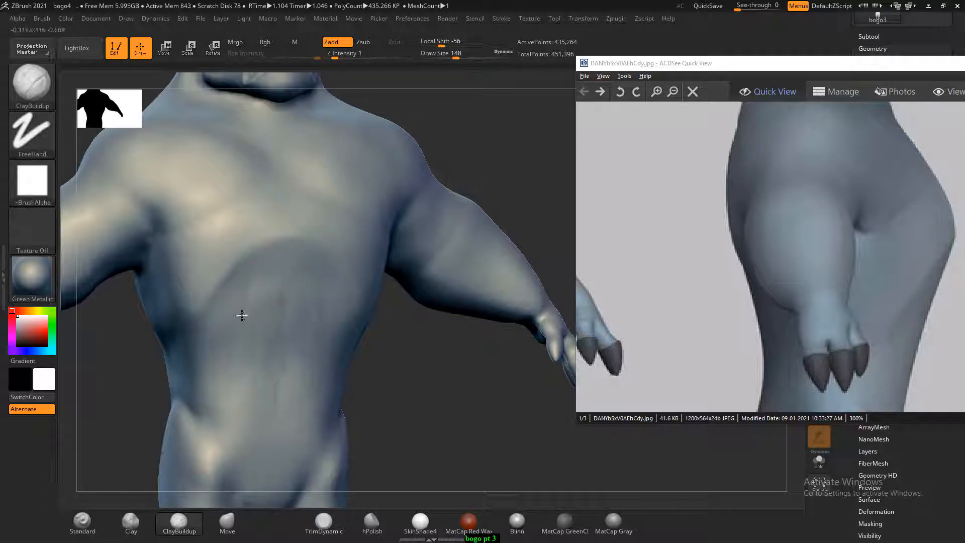
{"action": "key", "text": "shift"}
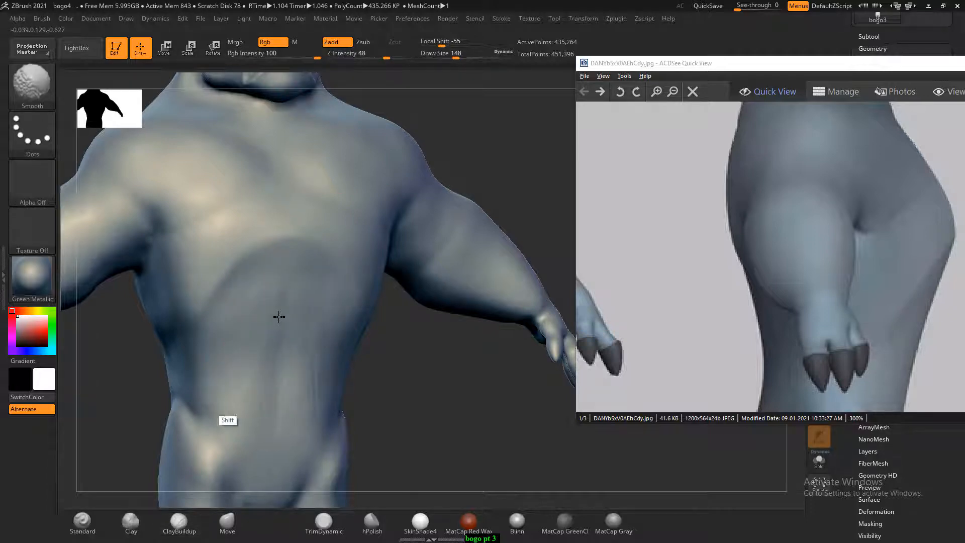
{"action": "left_click_drag", "start_coordinate": [279, 316], "coordinate": [262, 382], "text": "shift"}
{"action": "left_click_drag", "start_coordinate": [411, 384], "coordinate": [382, 406], "text": "shift"}
{"action": "left_click_drag", "start_coordinate": [280, 370], "coordinate": [296, 388], "text": "shift"}
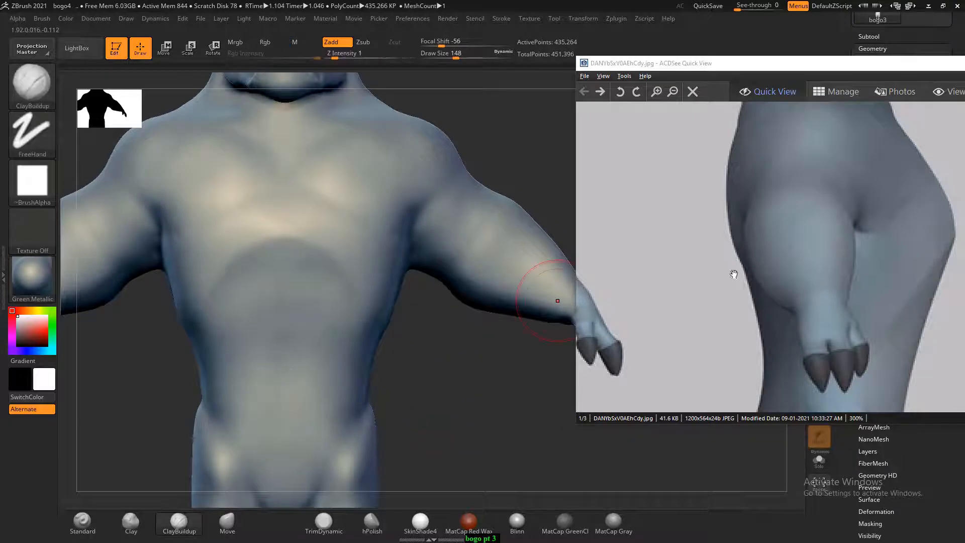
- Refine and smooth the hip and groin transitions into the thighs, following the front view of the reference image
{"action": "left_click_drag", "start_coordinate": [768, 320], "coordinate": [920, 240]}
{"action": "left_click_drag", "start_coordinate": [738, 256], "coordinate": [833, 217]}
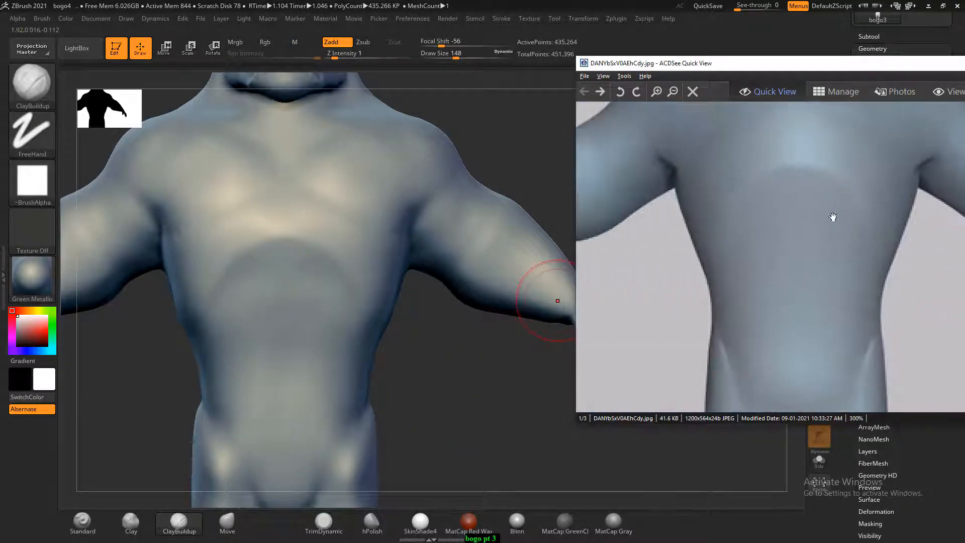
{"action": "left_click_drag", "start_coordinate": [478, 442], "coordinate": [488, 341], "text": "alt"}
{"action": "left_click_drag", "start_coordinate": [752, 382], "coordinate": [749, 281]}
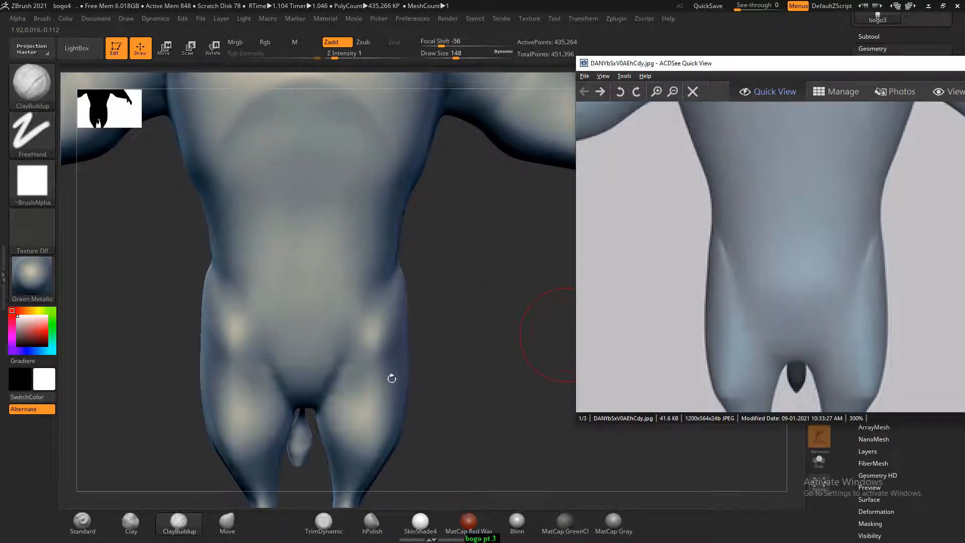
{"action": "key", "text": "shift"}
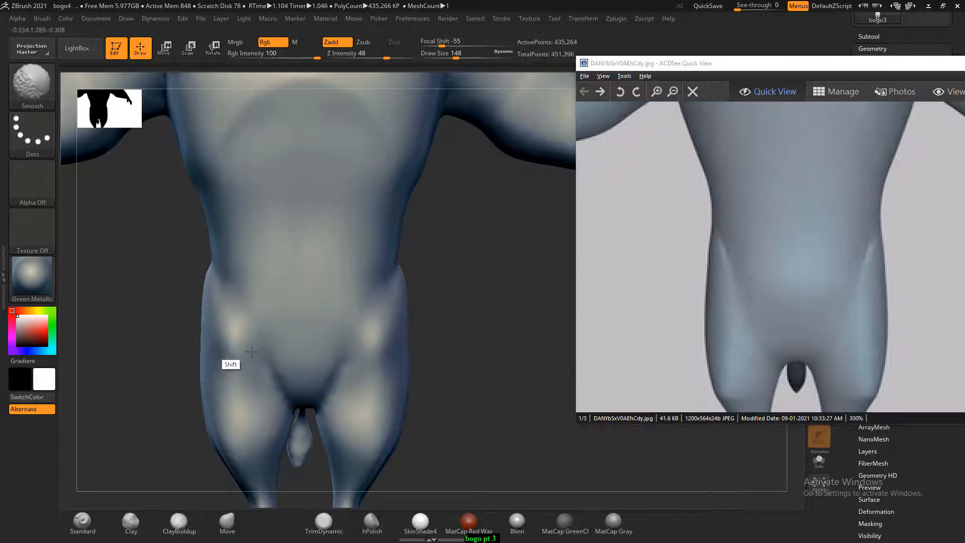
{"action": "mouse_move", "coordinate": [458, 354]}
{"action": "left_mouse_down"}
{"action": "mouse_move", "coordinate": [528, 340]}
{"action": "mouse_move", "coordinate": [466, 347]}
{"action": "left_mouse_up"}
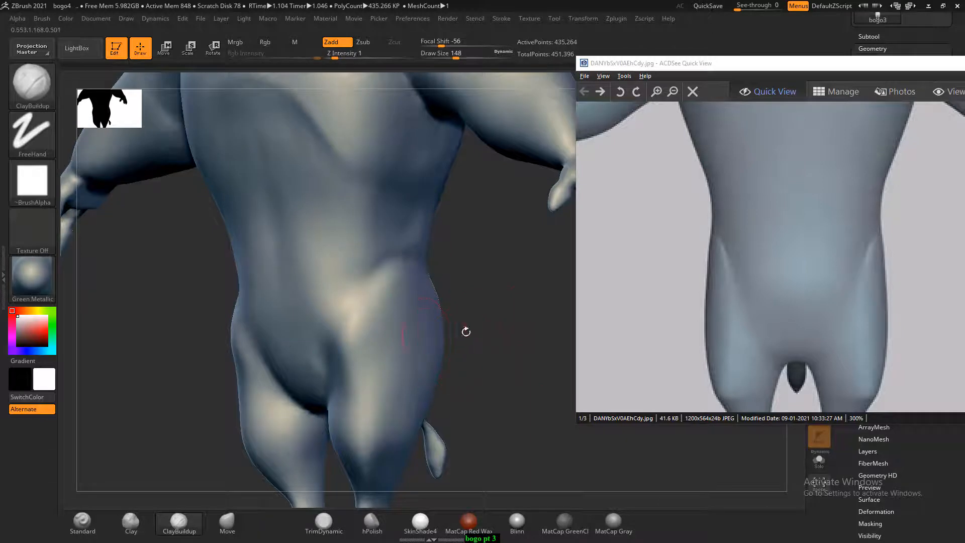
{"action": "mouse_move", "coordinate": [534, 329]}
{"action": "left_mouse_down"}
{"action": "mouse_move", "coordinate": [523, 310]}
{"action": "mouse_move", "coordinate": [563, 316]}
{"action": "left_mouse_up"}
{"action": "key", "text": "shift"}
{"action": "key", "text": "shift"}
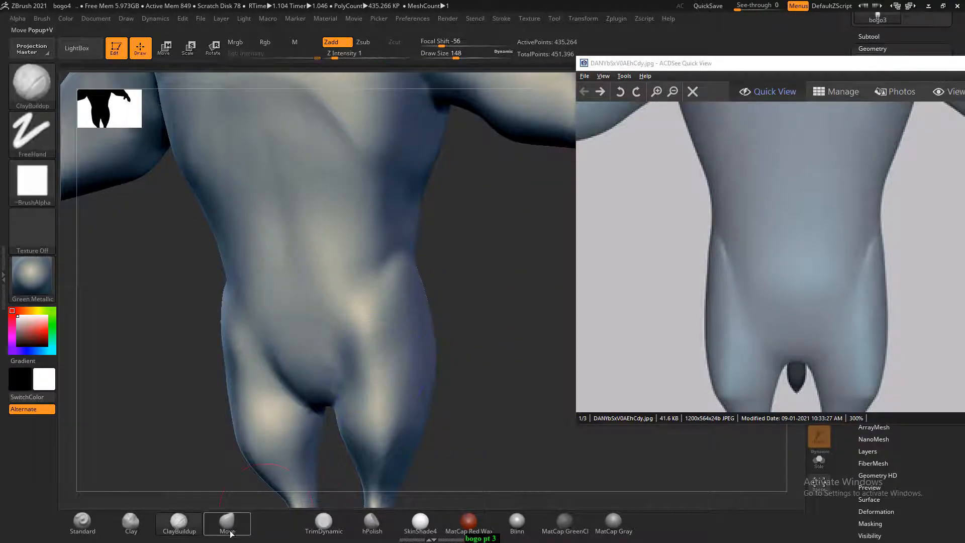
- Reshape the front contour of the thigh in side view with the Move brush to match the side reference, then smooth it
{"action": "left_click_drag", "start_coordinate": [538, 312], "coordinate": [513, 300]}
{"action": "left_click_drag", "start_coordinate": [146, 358], "coordinate": [504, 291]}
{"action": "key", "text": "shift"}
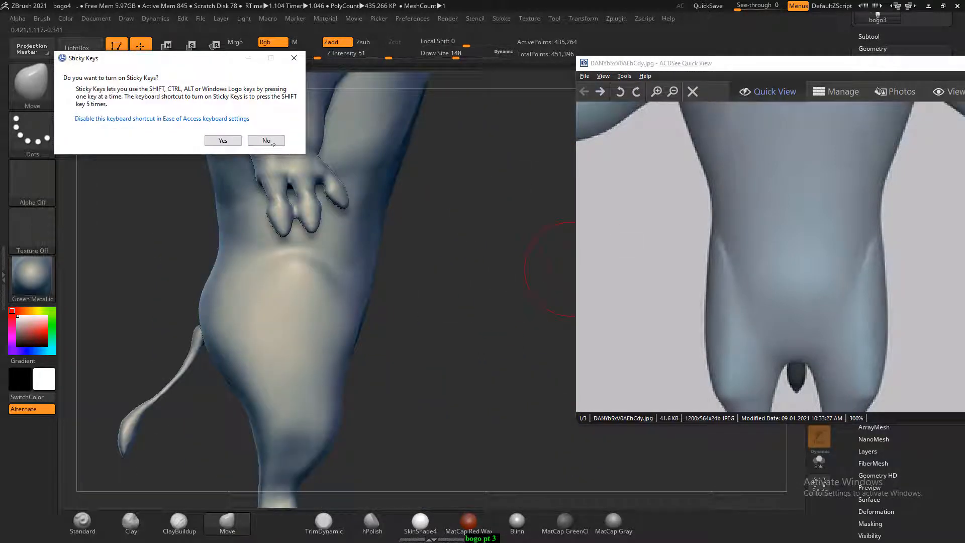
{"action": "left_click", "coordinate": [266, 140]}
{"action": "left_click_drag", "start_coordinate": [366, 226], "coordinate": [463, 337]}
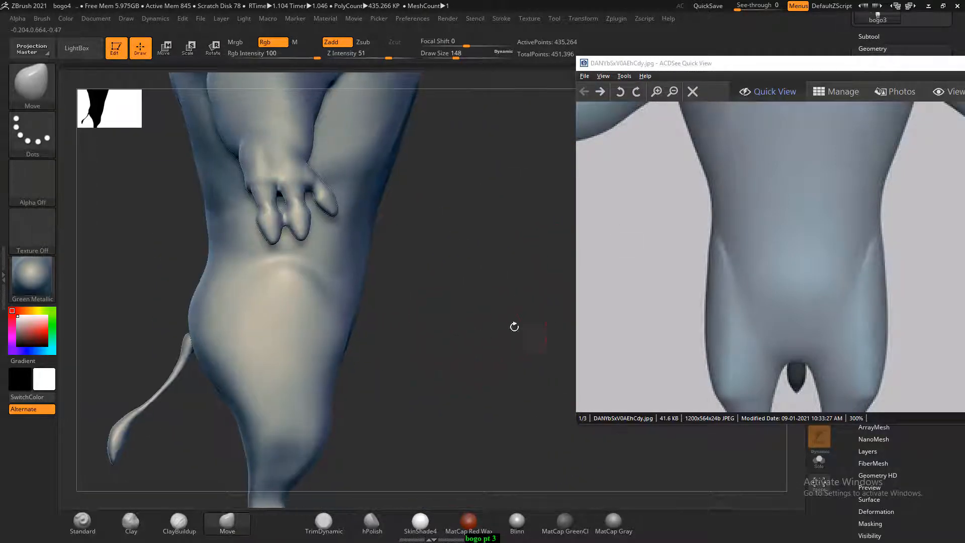
{"action": "left_click_drag", "start_coordinate": [952, 252], "coordinate": [678, 253]}
{"action": "left_click_drag", "start_coordinate": [932, 255], "coordinate": [681, 255]}
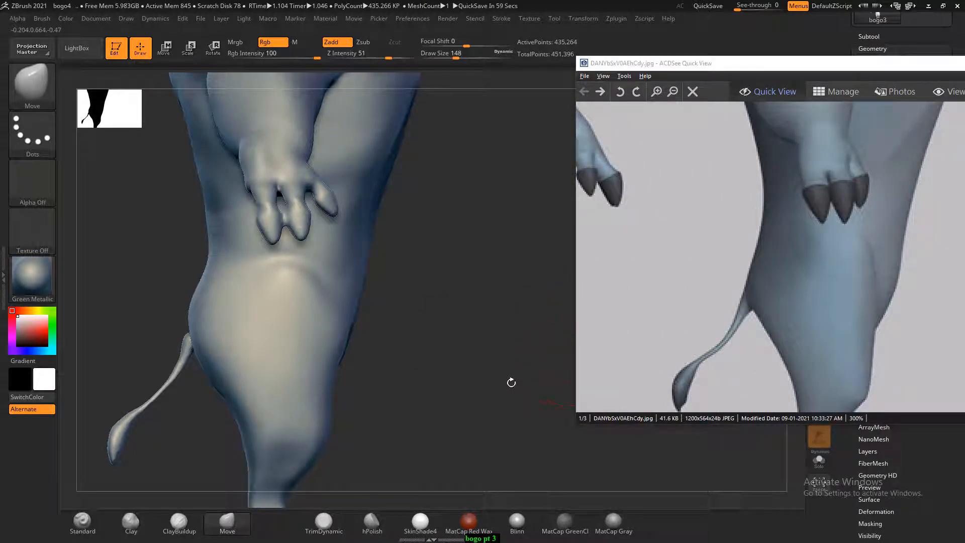
{"action": "key", "text": "shift"}
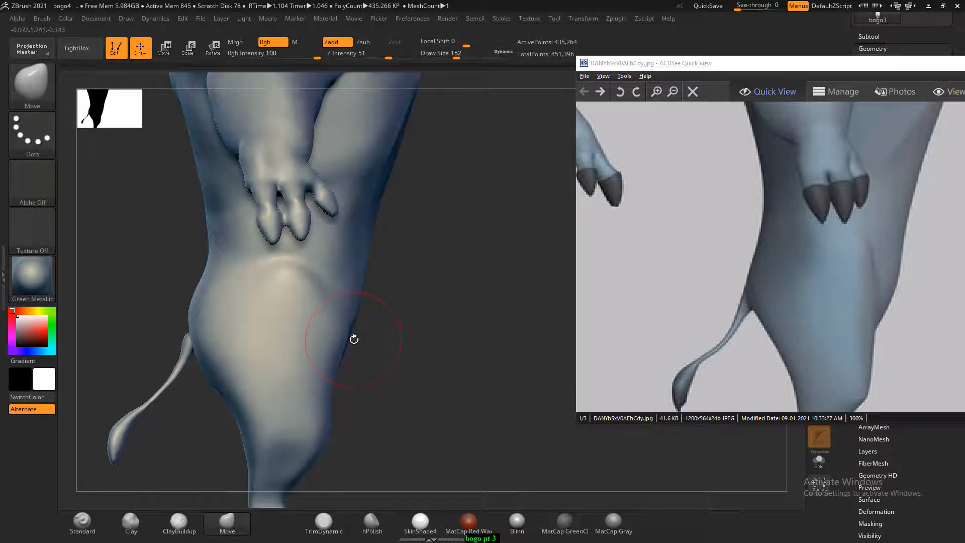
{"action": "mouse_move", "coordinate": [339, 337]}
{"action": "left_mouse_down"}
{"action": "mouse_move", "coordinate": [322, 303]}
{"action": "mouse_move", "coordinate": [341, 300]}
{"action": "left_mouse_up"}
{"action": "left_click_drag", "start_coordinate": [517, 294], "coordinate": [425, 291]}
{"action": "left_click_drag", "start_coordinate": [335, 328], "coordinate": [326, 333], "text": "shift"}
- Smooth the creases between belly and thighs in front view and adjust the hips with the Move brush at draw size 184
{"action": "left_click_drag", "start_coordinate": [224, 332], "coordinate": [372, 334]}
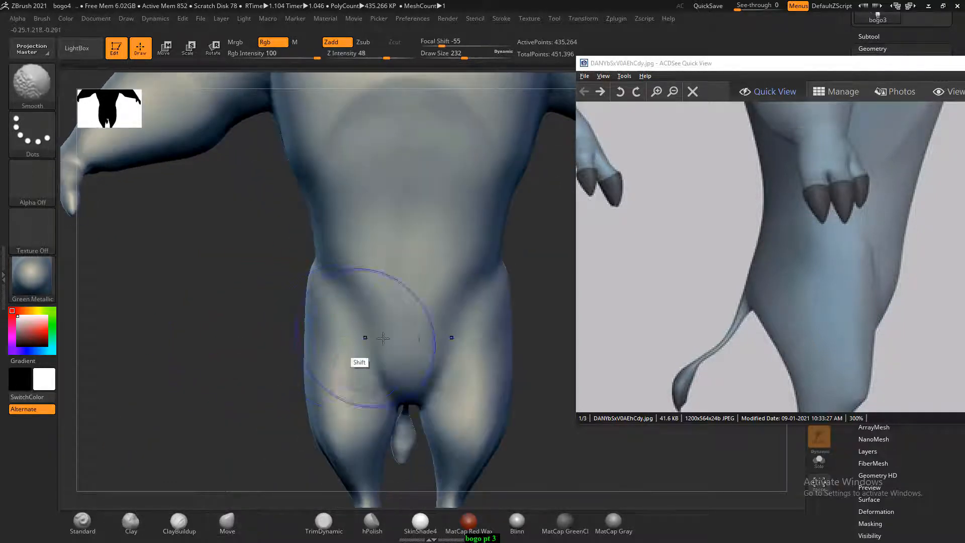
{"action": "left_click", "coordinate": [805, 273]}
{"action": "key", "text": "Left"}
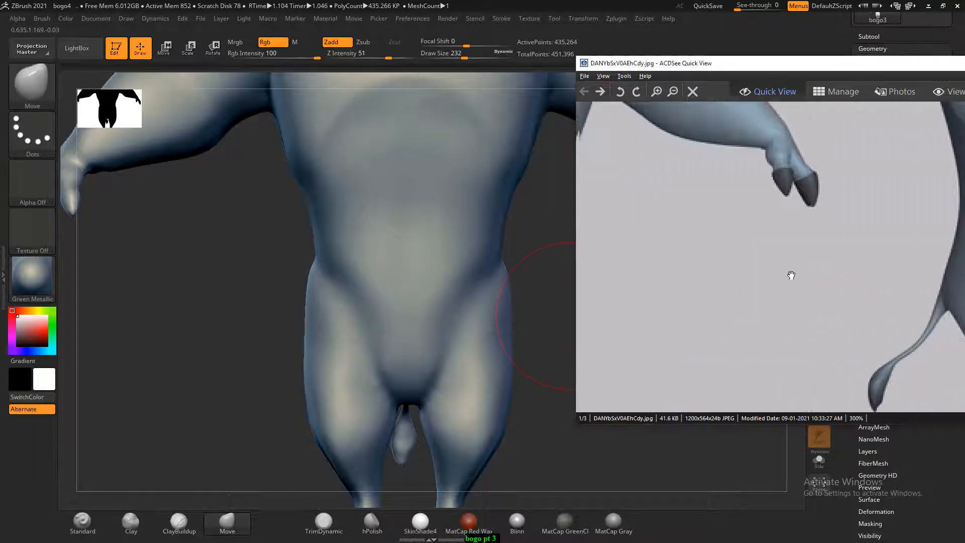
{"action": "left_click", "coordinate": [239, 325], "text": "shift"}
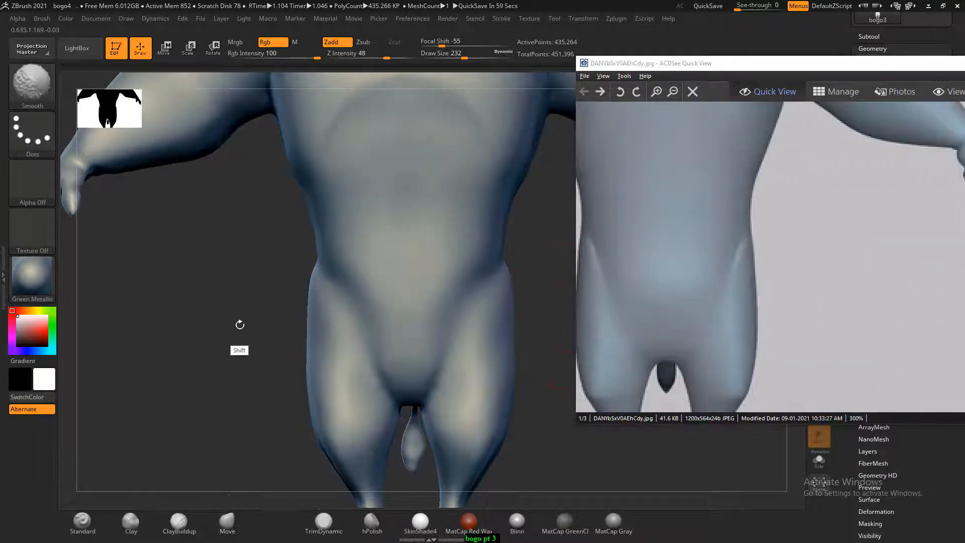
{"action": "key", "text": "bracketleft"}
{"action": "key", "text": "bracketleft"}
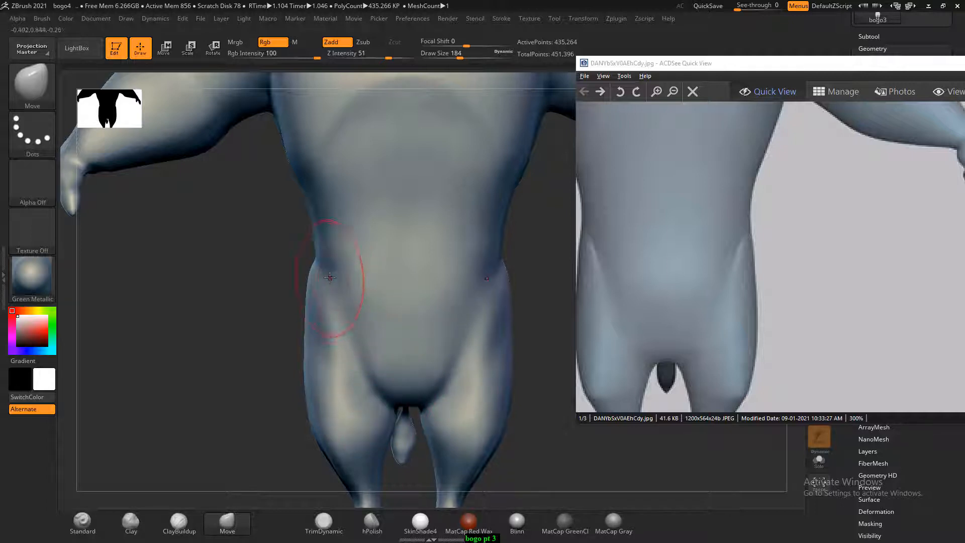
{"action": "key", "text": "shift"}
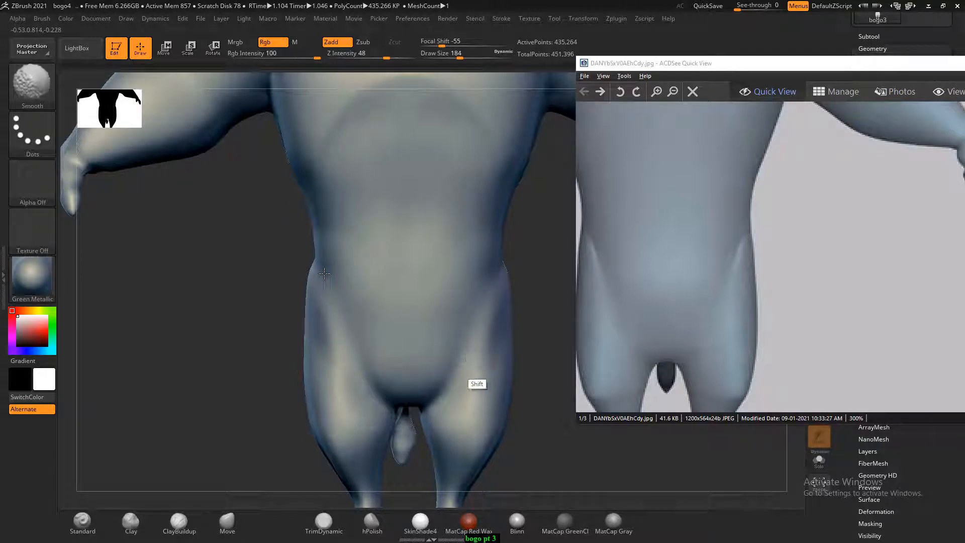
- Smooth the front and outer side of the thigh, checking its form from front and three-quarter views
{"action": "left_click_drag", "start_coordinate": [231, 338], "coordinate": [205, 341]}
{"action": "left_click_drag", "start_coordinate": [323, 338], "coordinate": [323, 338]}
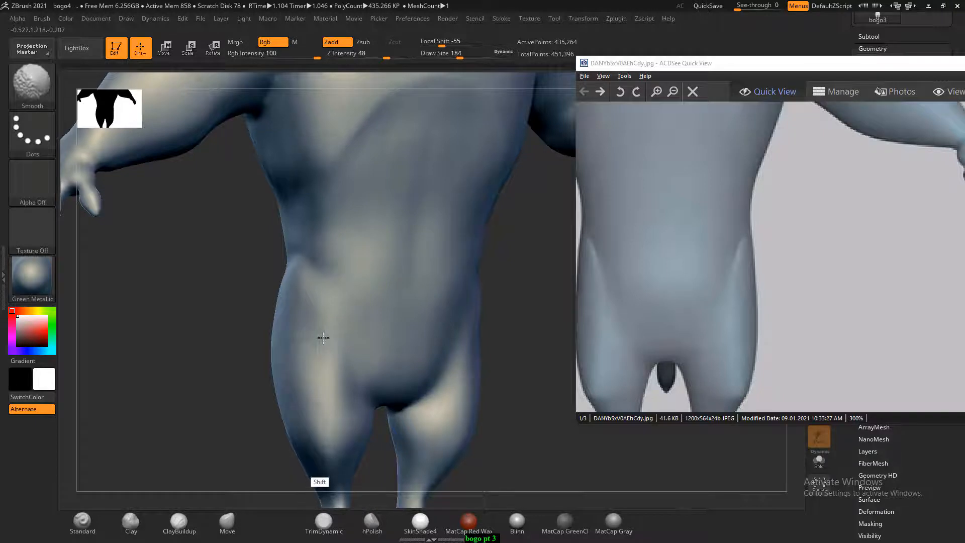
{"action": "left_click_drag", "start_coordinate": [241, 396], "coordinate": [291, 391], "text": "shift"}
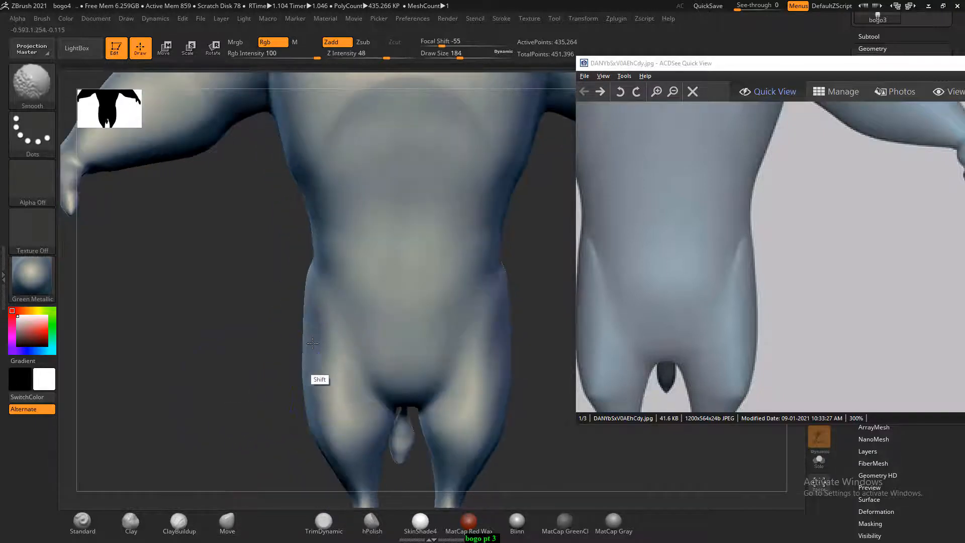
{"action": "left_click_drag", "start_coordinate": [233, 387], "coordinate": [317, 394]}
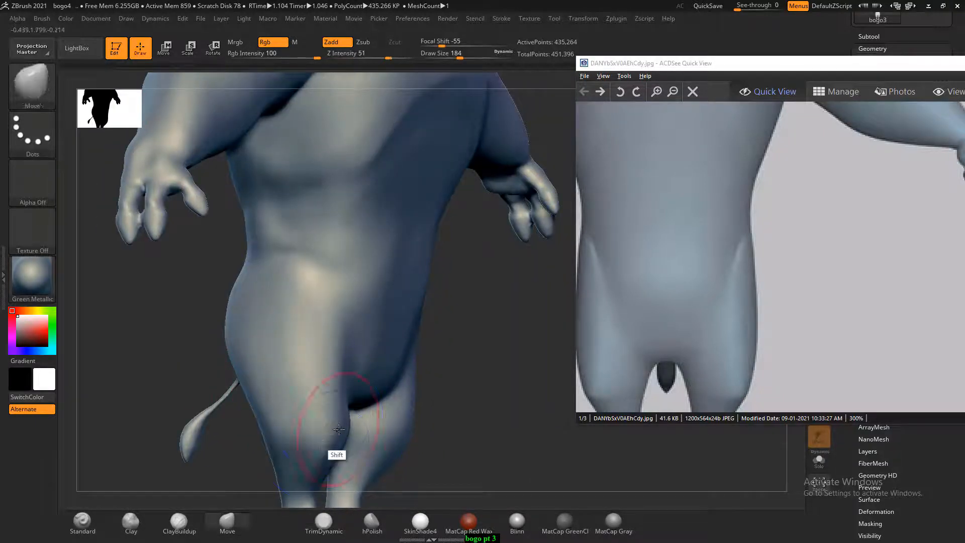
- Decline the Sticky Keys prompt and smooth the side of the waist above the hip
{"action": "left_click_drag", "start_coordinate": [448, 387], "coordinate": [492, 370], "text": "shift"}
{"action": "key", "text": "shift"}
{"action": "key", "text": "shift"}
{"action": "key", "text": "shift"}
{"action": "key", "text": "shift"}
{"action": "key", "text": "shift"}
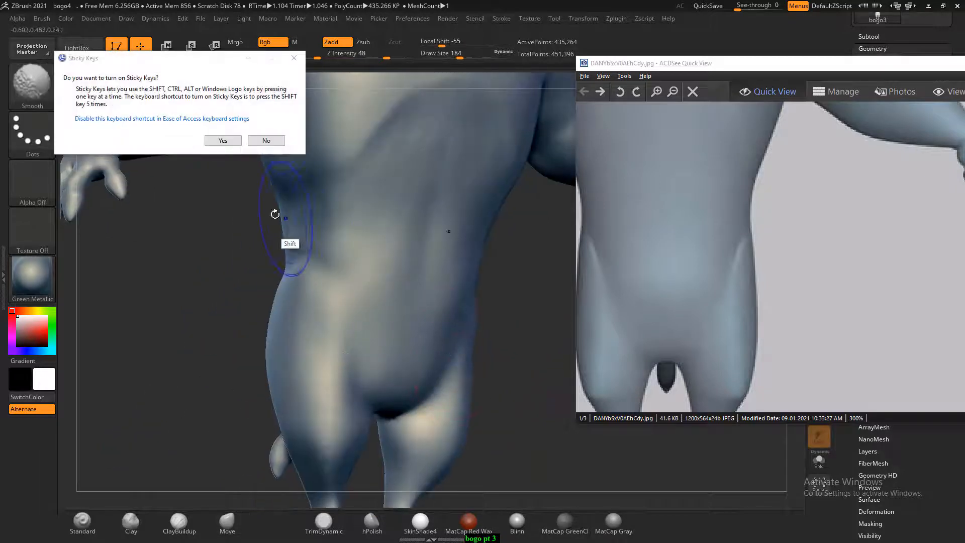
{"action": "left_click", "coordinate": [266, 140]}
{"action": "mouse_move", "coordinate": [339, 207]}
{"action": "left_mouse_down", "text": "shift"}
{"action": "mouse_move", "coordinate": [308, 235]}
{"action": "mouse_move", "coordinate": [328, 223]}
{"action": "left_mouse_up", "text": "shift"}
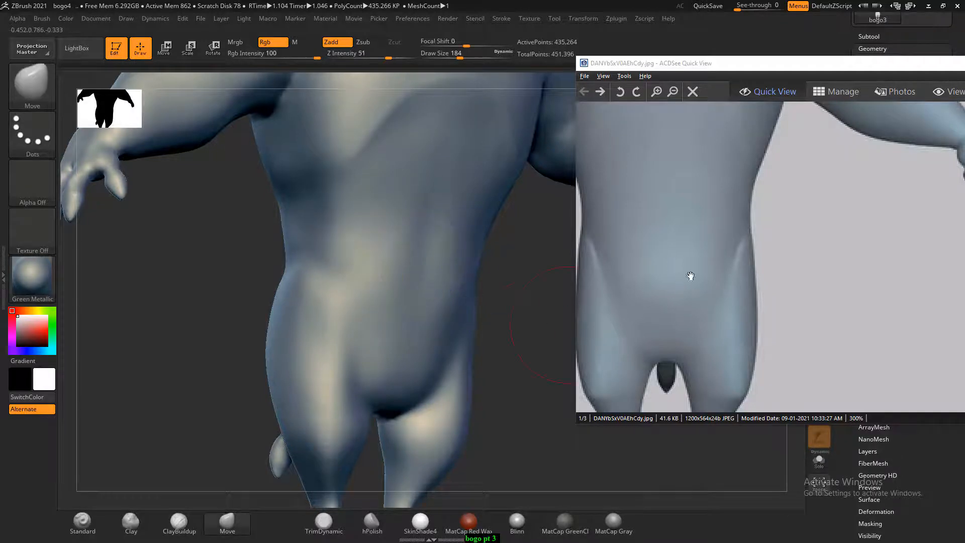
- Build up the front of the belly with ClayBuildup at Z intensity 1 and draw size 184, then smooth the strokes
{"action": "left_click_drag", "start_coordinate": [494, 355], "coordinate": [502, 321]}
{"action": "left_click", "coordinate": [180, 522]}
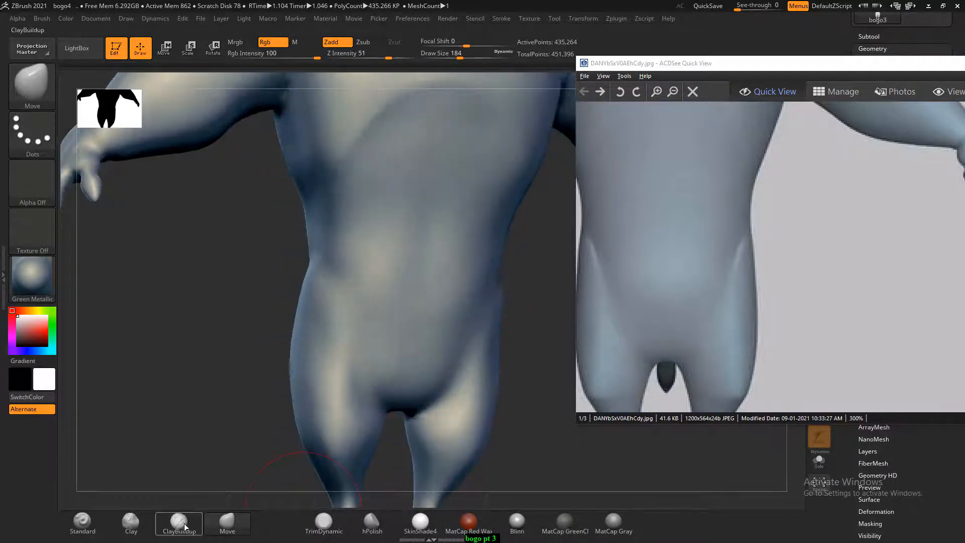
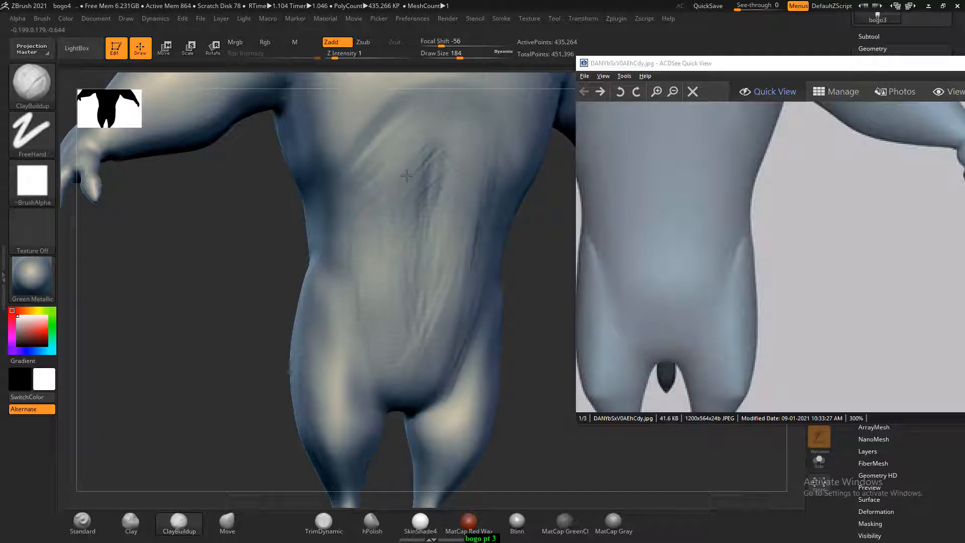
{"action": "left_click_drag", "start_coordinate": [424, 153], "coordinate": [428, 191]}
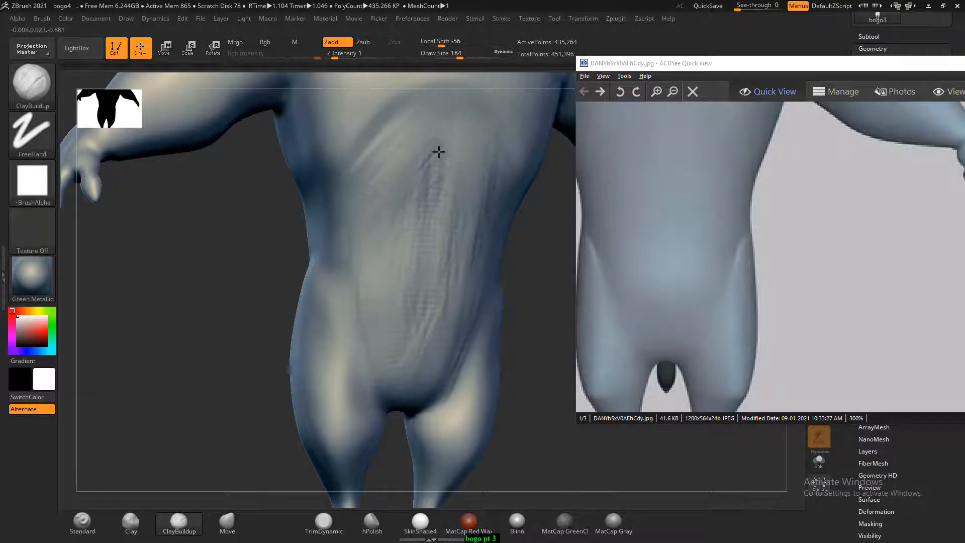
{"action": "left_click_drag", "start_coordinate": [439, 151], "coordinate": [420, 285]}
{"action": "left_click_drag", "start_coordinate": [458, 258], "coordinate": [454, 191]}
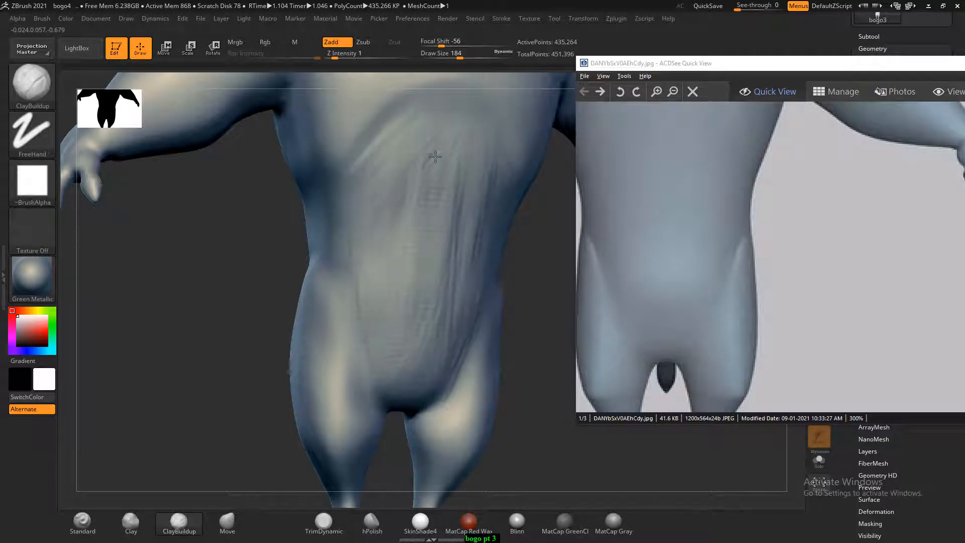
{"action": "left_click_drag", "start_coordinate": [435, 157], "coordinate": [429, 287]}
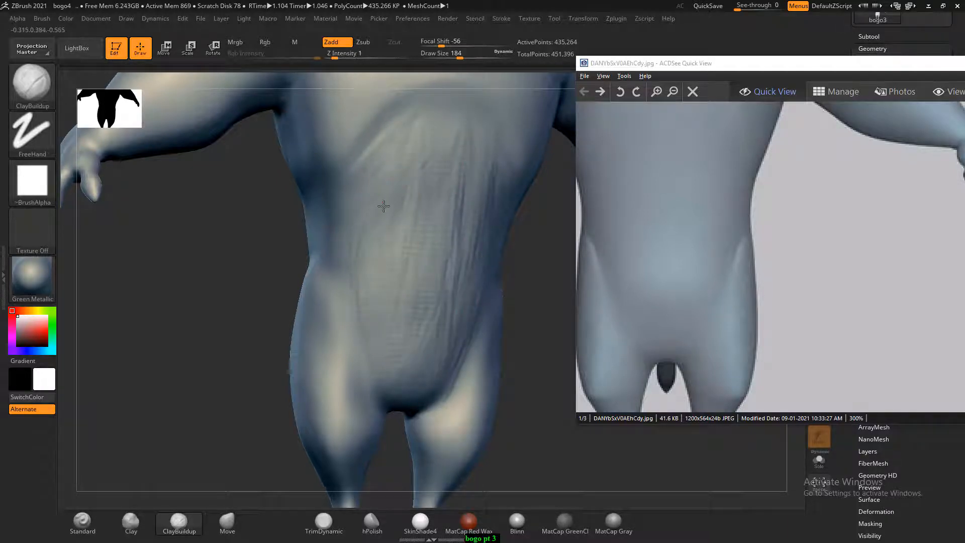
{"action": "key", "text": "shift"}
{"action": "mouse_move", "coordinate": [425, 250]}
{"action": "left_mouse_down", "text": "shift"}
{"action": "mouse_move", "coordinate": [377, 283]}
{"action": "mouse_move", "coordinate": [362, 261]}
{"action": "mouse_move", "coordinate": [422, 273]}
{"action": "mouse_move", "coordinate": [379, 180]}
{"action": "left_mouse_up", "text": "shift"}
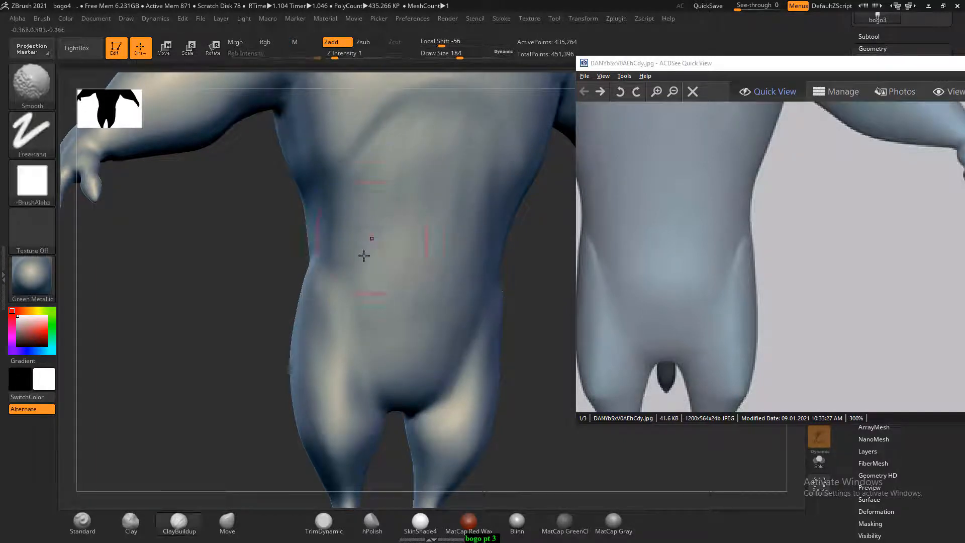
- Recenter the reference on the full torso and smooth the side of the ribs and waist in three-quarter view
{"action": "left_click_drag", "start_coordinate": [223, 319], "coordinate": [296, 307]}
{"action": "left_click_drag", "start_coordinate": [670, 240], "coordinate": [800, 239]}
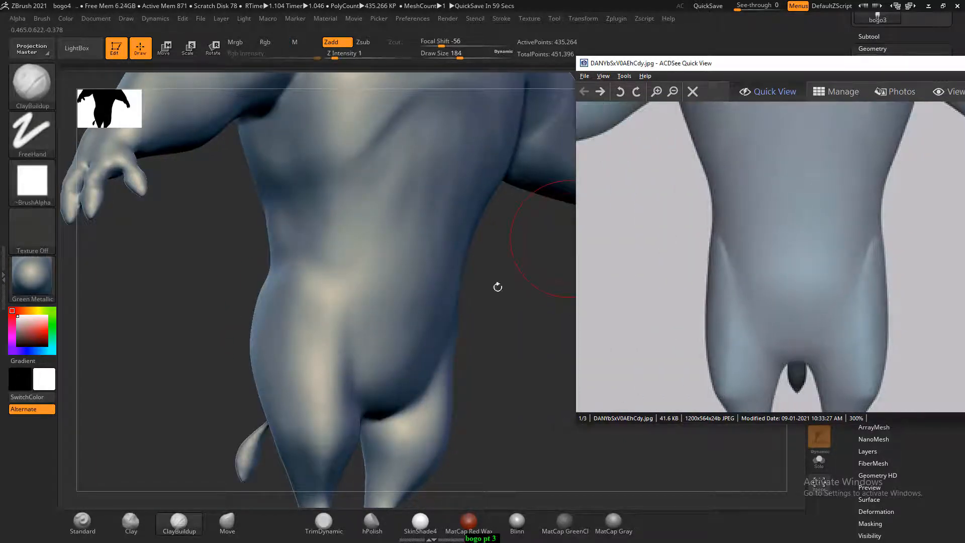
{"action": "left_click_drag", "start_coordinate": [495, 286], "coordinate": [500, 267]}
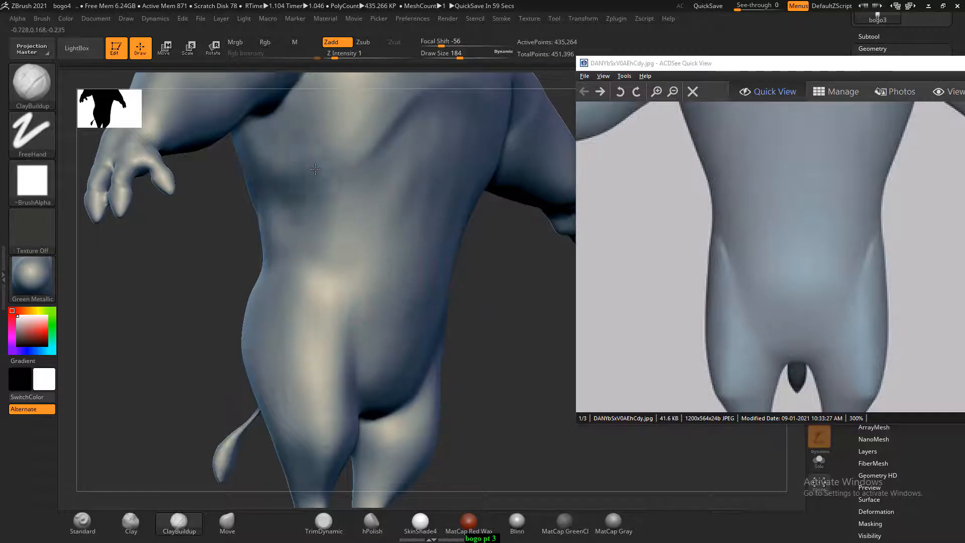
{"action": "key", "text": "shift"}
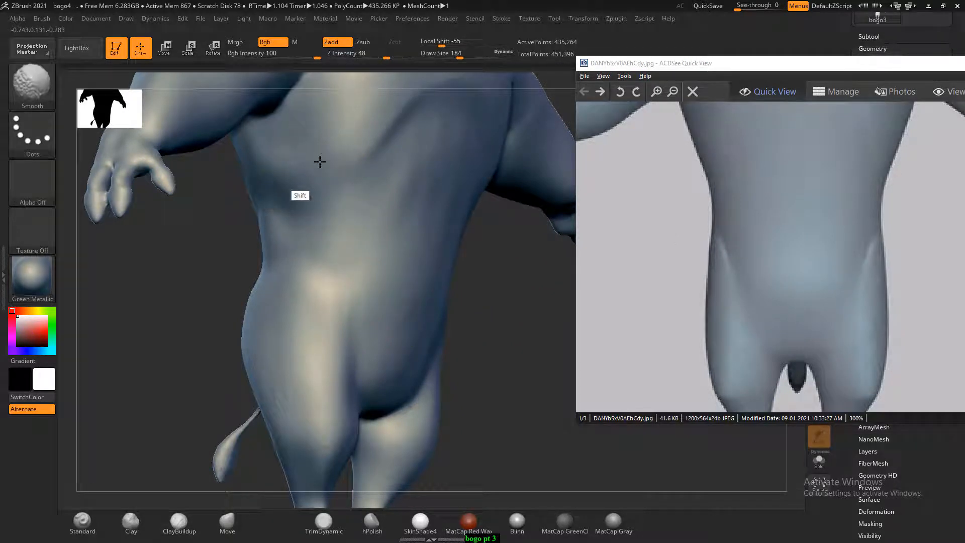
{"action": "mouse_move", "coordinate": [279, 174]}
{"action": "left_mouse_down", "text": "shift"}
{"action": "mouse_move", "coordinate": [312, 200]}
{"action": "mouse_move", "coordinate": [287, 230]}
{"action": "left_mouse_up", "text": "shift"}
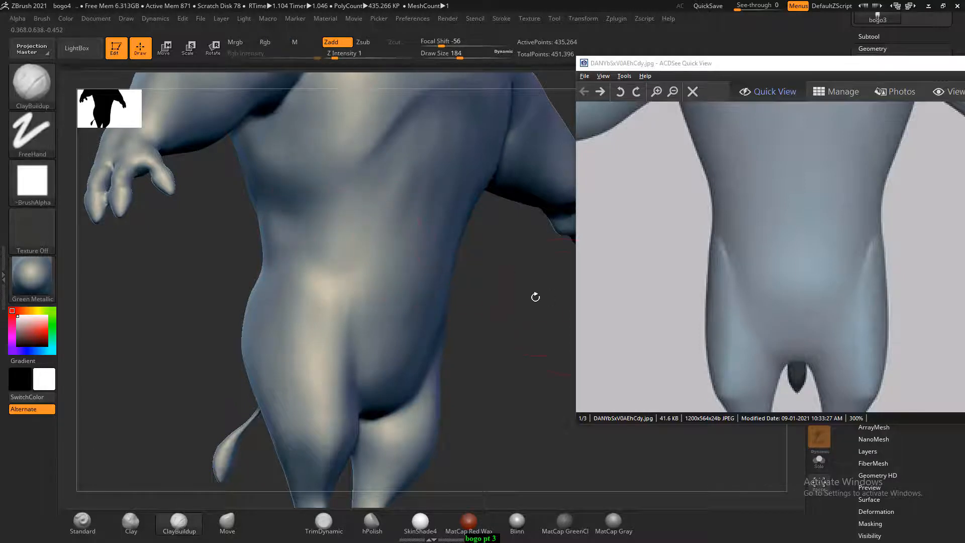
{"action": "left_click_drag", "start_coordinate": [534, 297], "coordinate": [512, 294]}
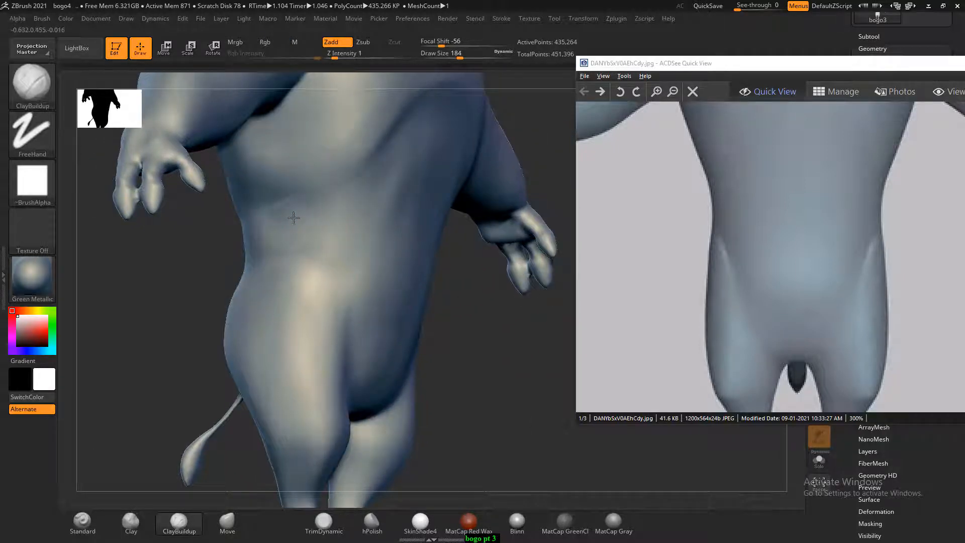
{"action": "key", "text": "shift"}
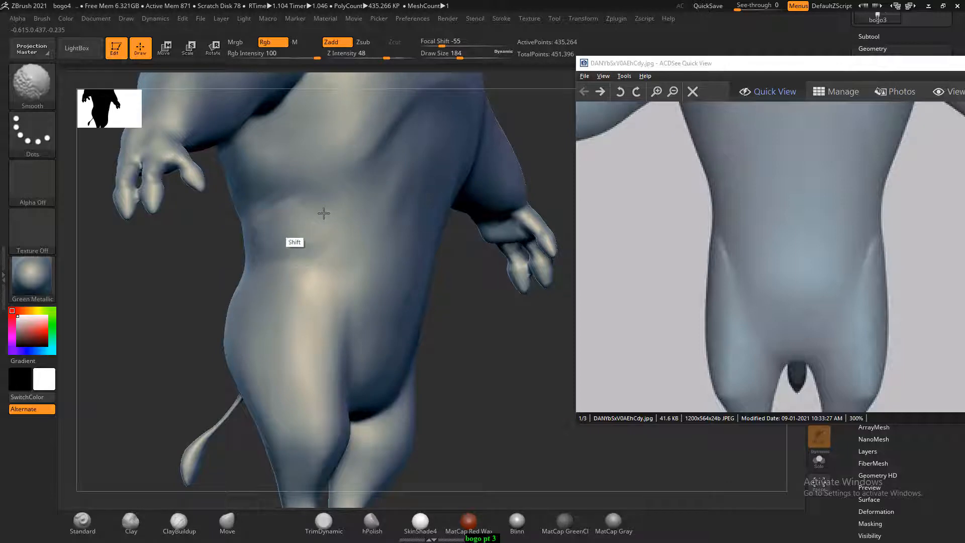
- Smooth the upper belly below the chest from the front and decline the Sticky Keys prompt
{"action": "left_click_drag", "start_coordinate": [508, 318], "coordinate": [444, 197]}
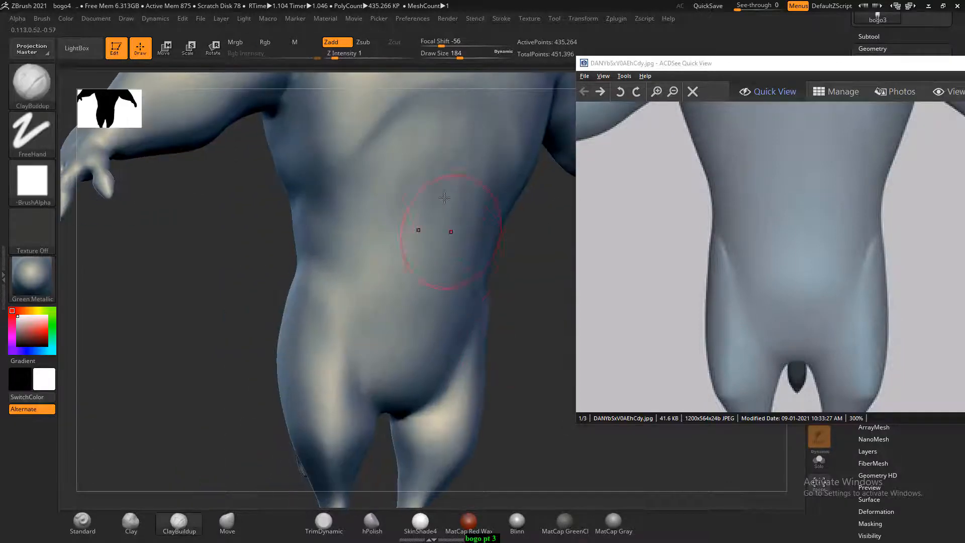
{"action": "key", "text": "shift"}
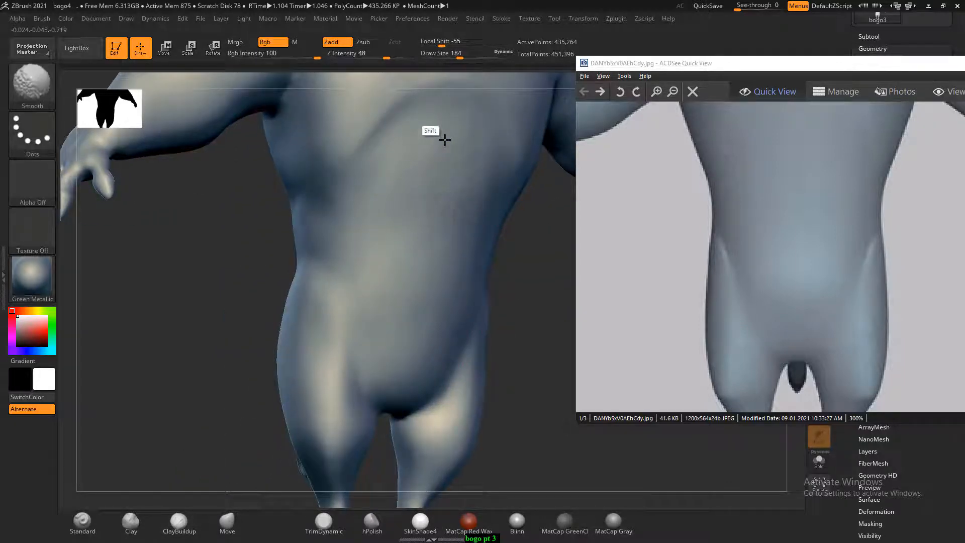
{"action": "mouse_move", "coordinate": [445, 140]}
{"action": "left_mouse_down", "text": "shift"}
{"action": "mouse_move", "coordinate": [383, 246]}
{"action": "mouse_move", "coordinate": [442, 217]}
{"action": "left_mouse_up", "text": "shift"}
{"action": "left_click_drag", "start_coordinate": [540, 327], "coordinate": [556, 326]}
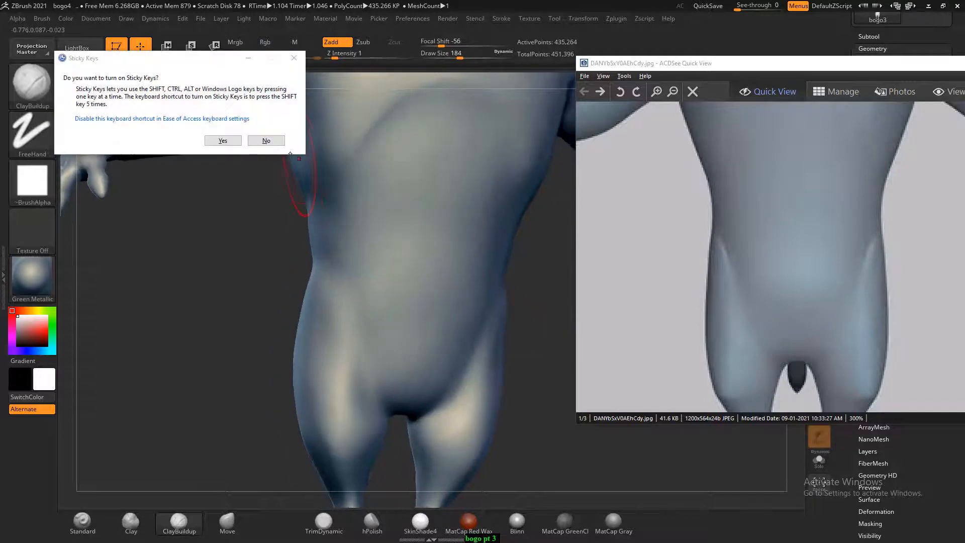
{"action": "left_click", "coordinate": [266, 141]}
- Build up the middle of the back beside the spine with ClayBuildup and smooth the strokes
{"action": "left_click_drag", "start_coordinate": [252, 278], "coordinate": [382, 271]}
{"action": "key", "text": "shift"}
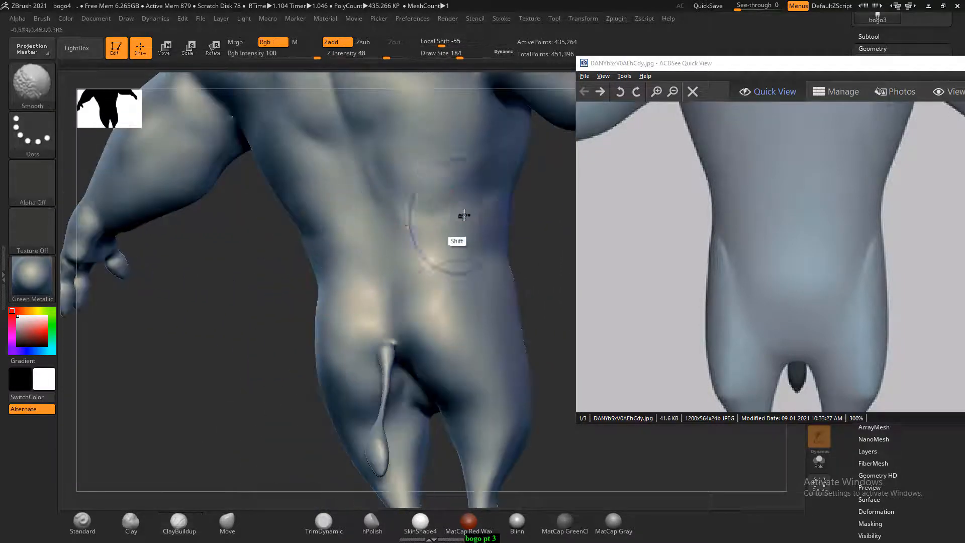
{"action": "left_click_drag", "start_coordinate": [545, 239], "coordinate": [517, 247], "text": "shift"}
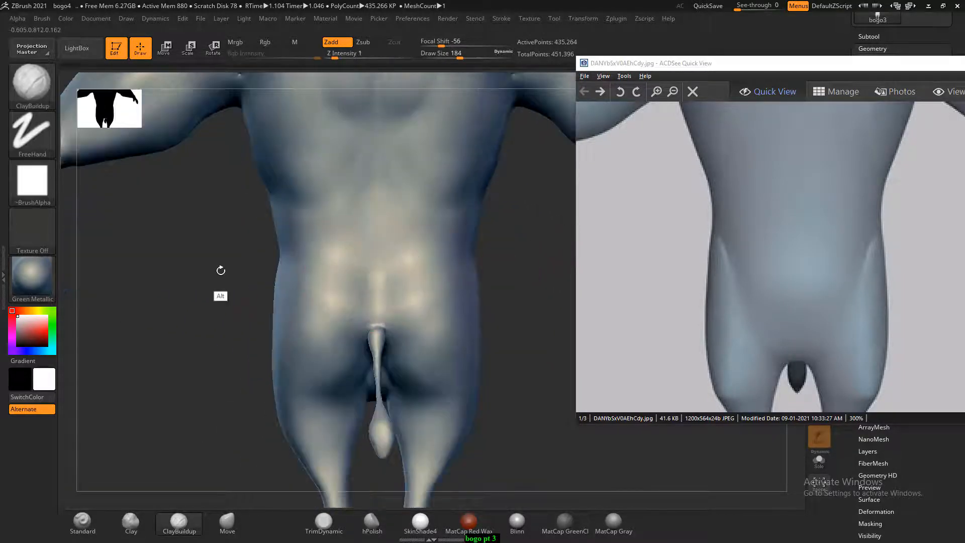
{"action": "left_click_drag", "start_coordinate": [221, 271], "coordinate": [316, 214]}
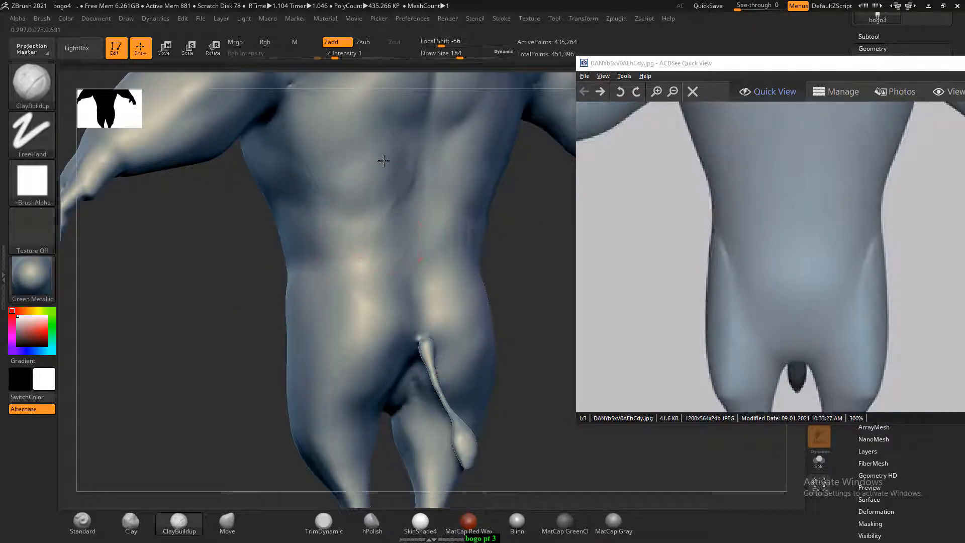
{"action": "key", "text": "shift"}
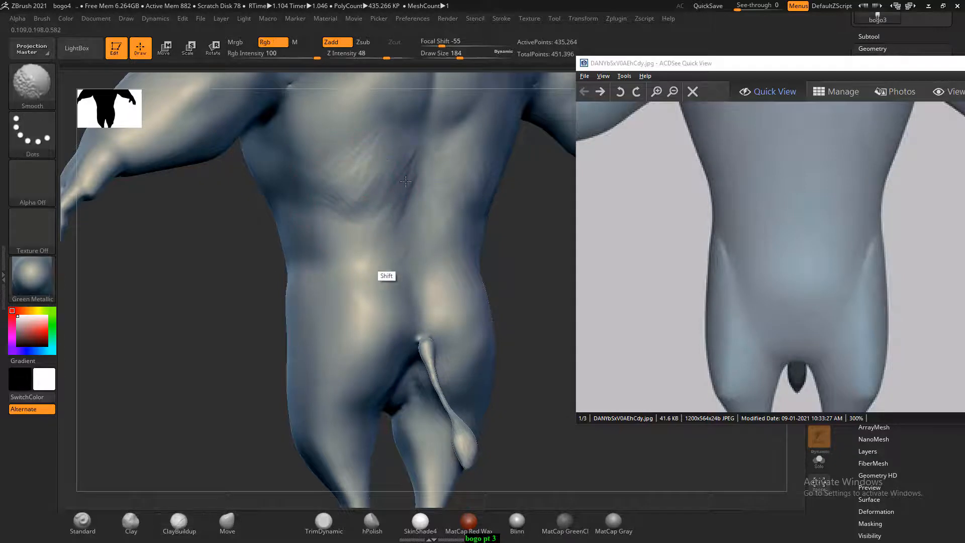
{"action": "mouse_move", "coordinate": [406, 182]}
{"action": "left_mouse_down", "text": "shift"}
{"action": "mouse_move", "coordinate": [386, 186]}
{"action": "mouse_move", "coordinate": [353, 154]}
{"action": "left_mouse_up", "text": "shift"}
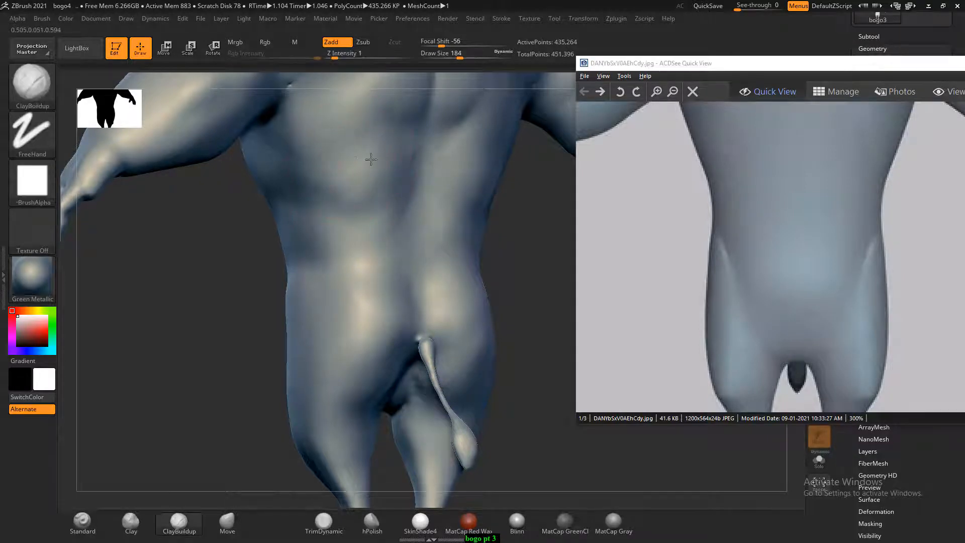
{"action": "key", "text": "shift"}
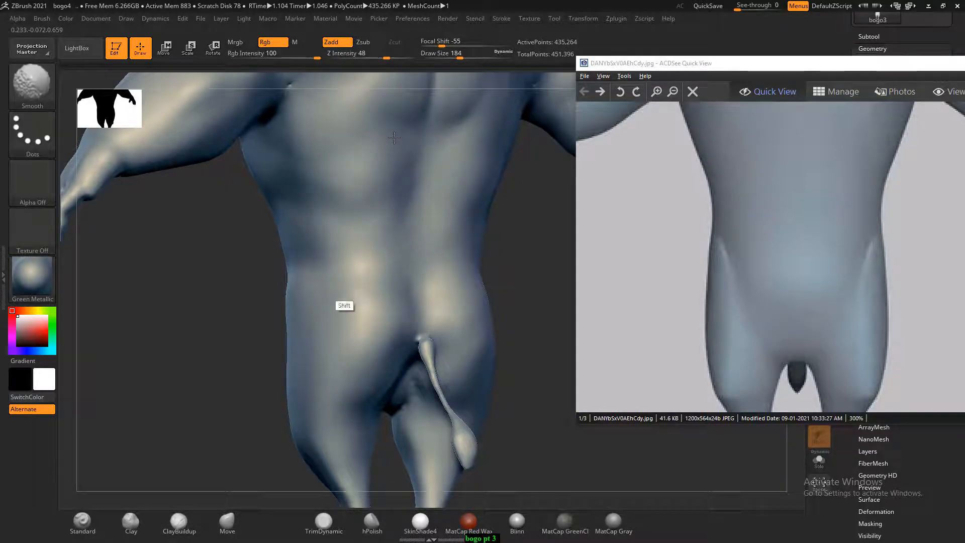
- Smooth the inner thighs and back of the legs at draw size 160, checking the leg profile from the side
{"action": "left_click_drag", "start_coordinate": [244, 421], "coordinate": [270, 278], "text": "alt"}
{"action": "key", "text": "shift"}
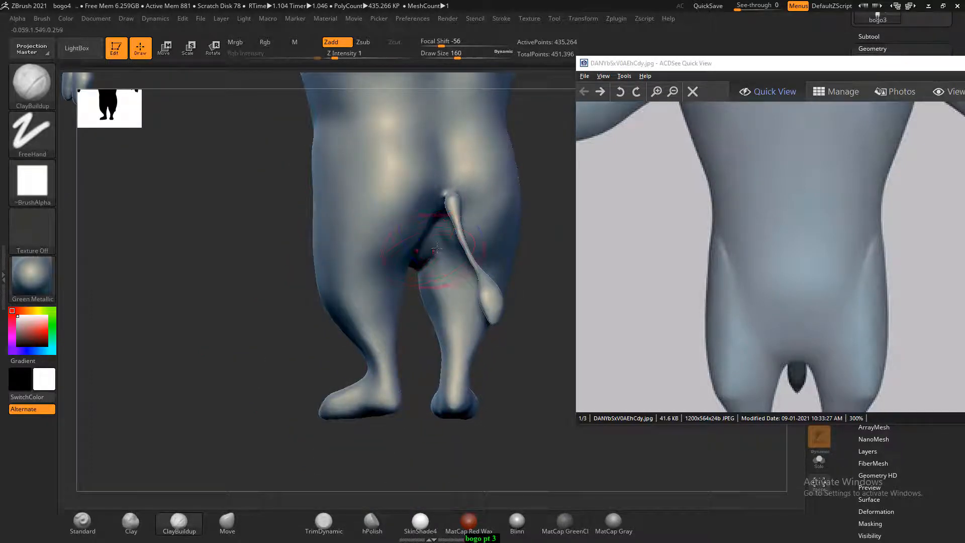
{"action": "mouse_move", "coordinate": [434, 263]}
{"action": "left_mouse_down", "text": "shift"}
{"action": "mouse_move", "coordinate": [370, 296]}
{"action": "mouse_move", "coordinate": [372, 345]}
{"action": "left_mouse_up", "text": "shift"}
{"action": "left_click_drag", "start_coordinate": [284, 286], "coordinate": [322, 289]}
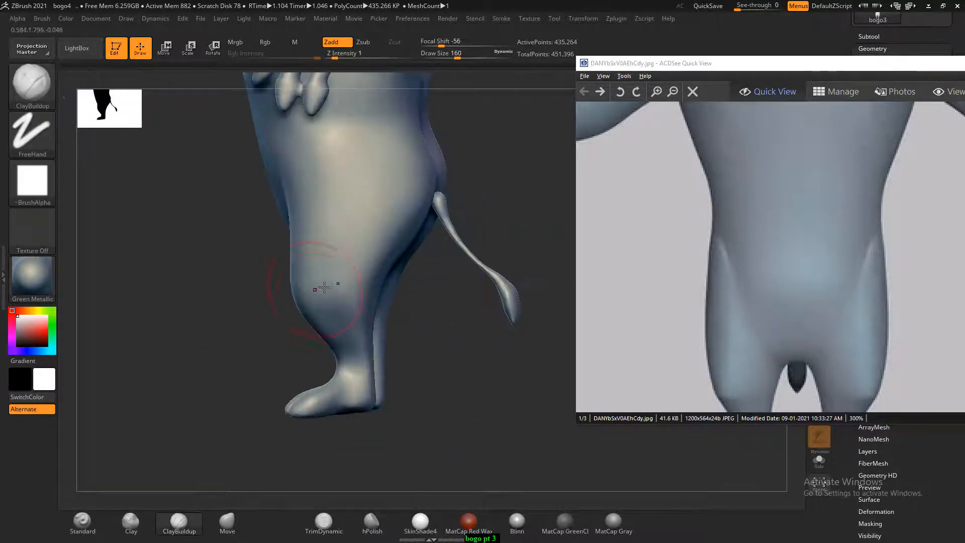
{"action": "left_click_drag", "start_coordinate": [487, 383], "coordinate": [467, 406], "text": "shift"}
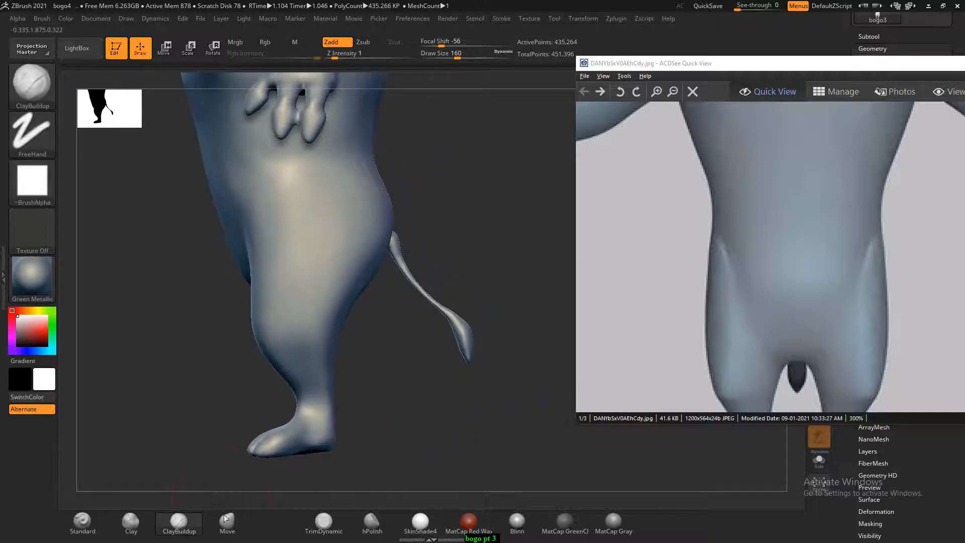
- Switch to the Move brush and try to reshape the buttocks around the base of the tail
{"action": "key", "text": "b"}
{"action": "key", "text": "m"}
{"action": "key", "text": "v"}
{"action": "mouse_move", "coordinate": [478, 286]}
{"action": "left_mouse_down"}
{"action": "mouse_move", "coordinate": [510, 226]}
{"action": "mouse_move", "coordinate": [539, 211]}
{"action": "mouse_move", "coordinate": [418, 255]}
{"action": "mouse_move", "coordinate": [467, 233]}
{"action": "left_mouse_up"}
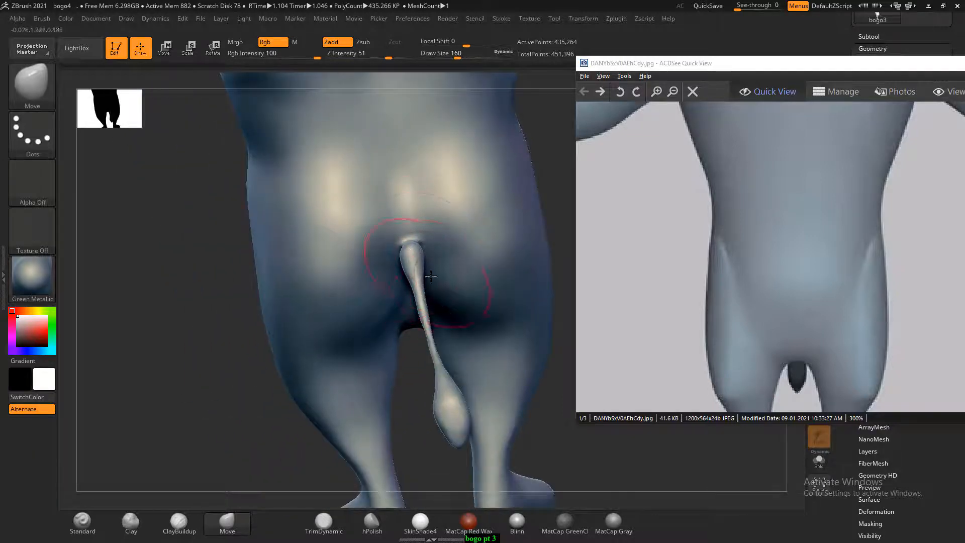
{"action": "key", "text": "ctrl+z"}
{"action": "mouse_move", "coordinate": [527, 208]}
{"action": "left_mouse_down"}
{"action": "mouse_move", "coordinate": [568, 185]}
{"action": "mouse_move", "coordinate": [558, 217]}
{"action": "mouse_move", "coordinate": [618, 220]}
{"action": "mouse_move", "coordinate": [586, 218]}
{"action": "mouse_move", "coordinate": [577, 196]}
{"action": "mouse_move", "coordinate": [593, 199]}
{"action": "left_mouse_up"}
{"action": "key", "text": "ctrl+z"}
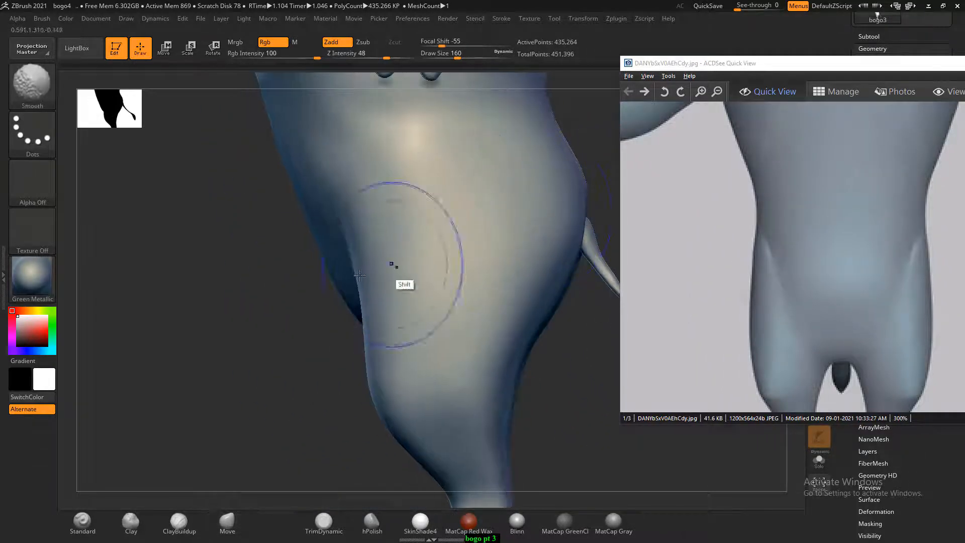
- Isolate the band of the hips containing the base of the tail by hiding the rest of the body
{"action": "left_click_drag", "start_coordinate": [289, 276], "coordinate": [163, 304]}
{"action": "left_click_drag", "start_coordinate": [503, 209], "coordinate": [410, 328], "text": "ctrl+shift"}
{"action": "mouse_move", "coordinate": [523, 242]}
{"action": "left_mouse_down"}
{"action": "mouse_move", "coordinate": [501, 262]}
{"action": "mouse_move", "coordinate": [509, 269]}
{"action": "mouse_move", "coordinate": [537, 252]}
{"action": "left_mouse_up"}
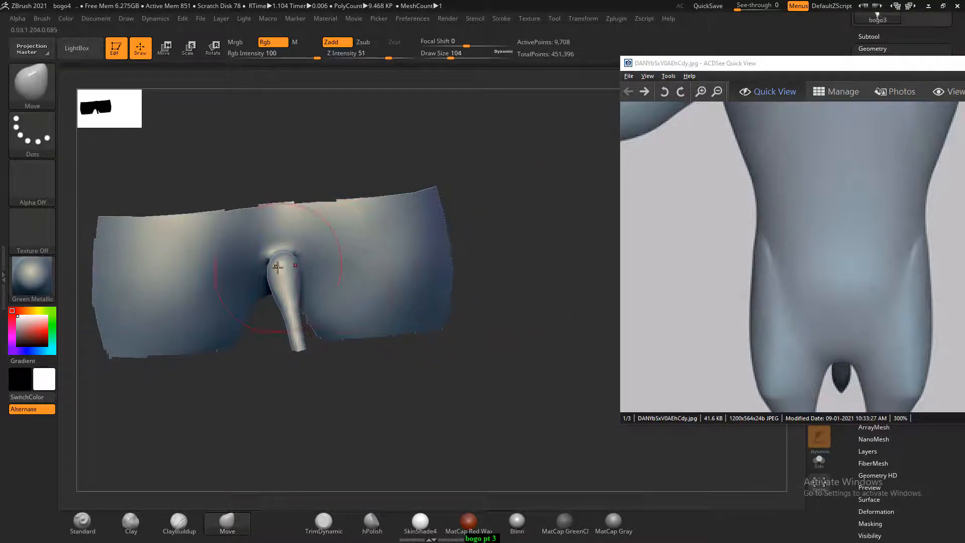
- Reshape the base of the tail with the Move brush at draw size 36 and smooth its transition into the body
{"action": "mouse_move", "coordinate": [293, 159]}
{"action": "left_mouse_down"}
{"action": "mouse_move", "coordinate": [299, 299]}
{"action": "mouse_move", "coordinate": [295, 287]}
{"action": "mouse_move", "coordinate": [289, 293]}
{"action": "left_mouse_up"}
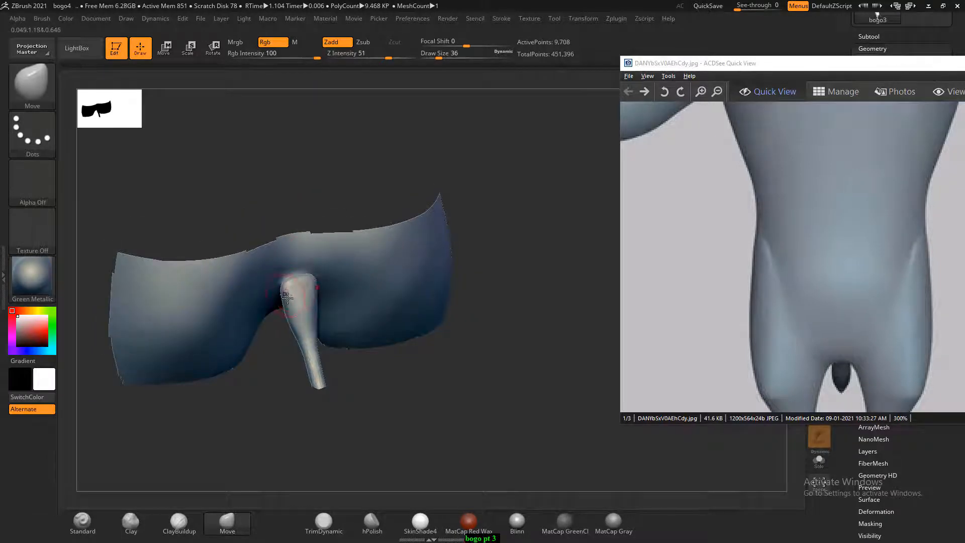
{"action": "left_click_drag", "start_coordinate": [295, 384], "coordinate": [278, 324]}
{"action": "left_click_drag", "start_coordinate": [320, 254], "coordinate": [341, 209]}
{"action": "left_click_drag", "start_coordinate": [293, 338], "coordinate": [296, 343]}
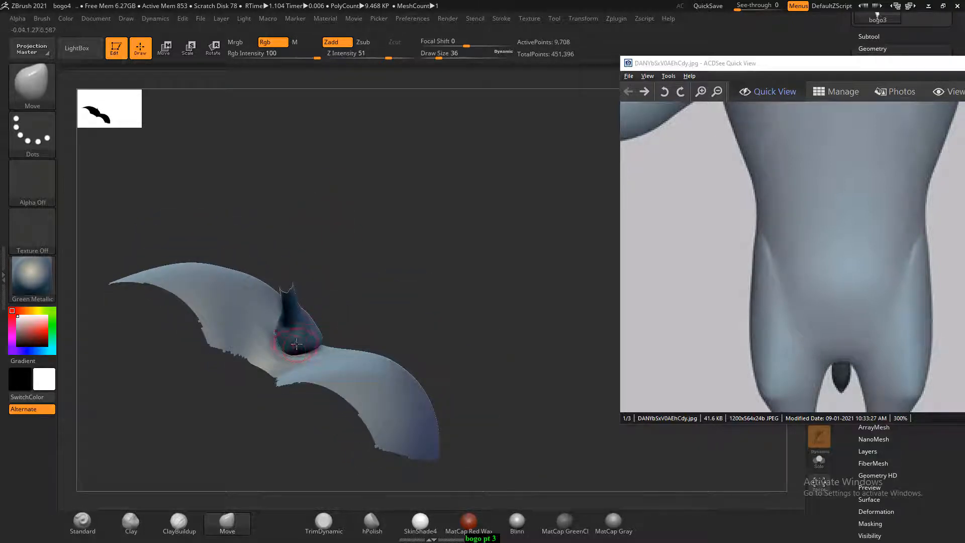
{"action": "left_click_drag", "start_coordinate": [352, 277], "coordinate": [342, 317]}
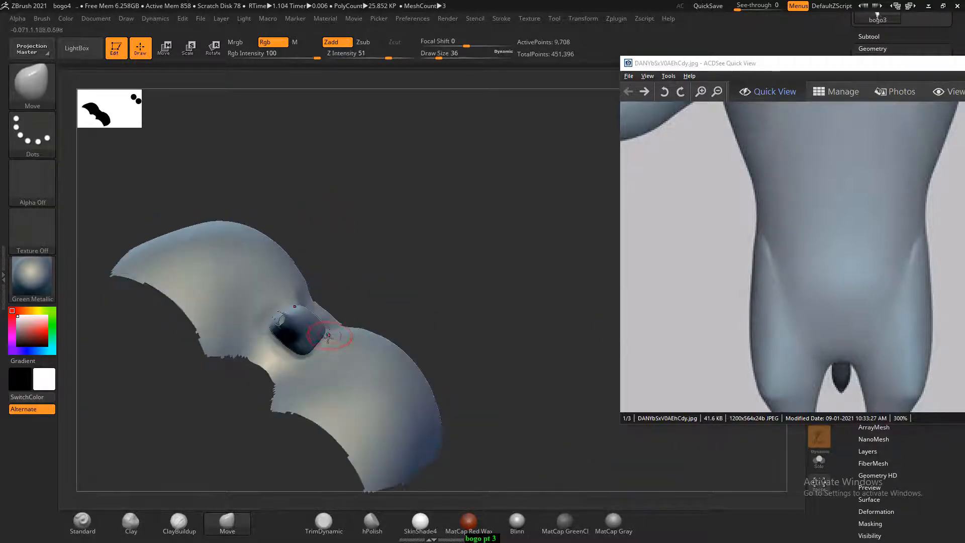
{"action": "mouse_move", "coordinate": [381, 248]}
{"action": "left_mouse_down"}
{"action": "mouse_move", "coordinate": [368, 277]}
{"action": "mouse_move", "coordinate": [412, 280]}
{"action": "mouse_move", "coordinate": [345, 339]}
{"action": "mouse_move", "coordinate": [413, 323]}
{"action": "left_mouse_up"}
{"action": "key", "text": "shift"}
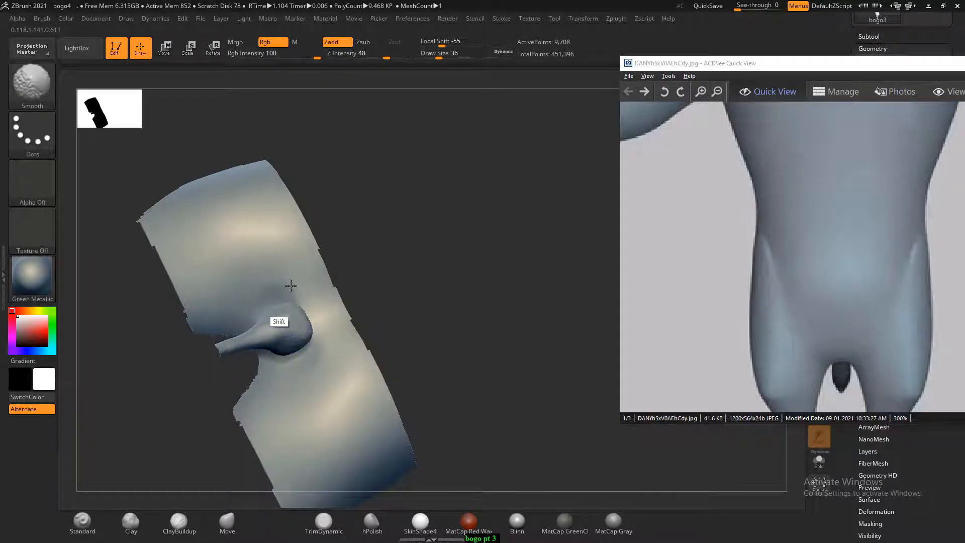
{"action": "mouse_move", "coordinate": [448, 284]}
{"action": "left_mouse_down", "text": "shift"}
{"action": "mouse_move", "coordinate": [483, 295]}
{"action": "mouse_move", "coordinate": [482, 267]}
{"action": "mouse_move", "coordinate": [484, 319]}
{"action": "mouse_move", "coordinate": [419, 330]}
{"action": "left_mouse_up", "text": "shift"}
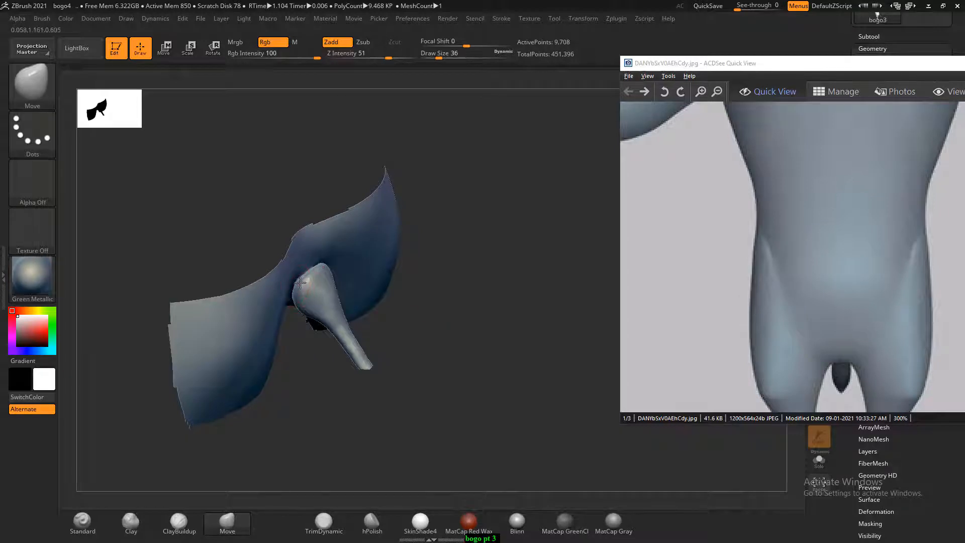
- Mask the body surface around the base of the tail, leaving the tail itself unmasked
{"action": "mouse_move", "coordinate": [437, 272]}
{"action": "left_mouse_down"}
{"action": "mouse_move", "coordinate": [477, 261]}
{"action": "mouse_move", "coordinate": [502, 183]}
{"action": "left_mouse_up"}
{"action": "mouse_move", "coordinate": [355, 280]}
{"action": "left_mouse_down", "text": "ctrl"}
{"action": "mouse_move", "coordinate": [288, 275]}
{"action": "mouse_move", "coordinate": [290, 319]}
{"action": "left_mouse_up", "text": "ctrl"}
{"action": "mouse_move", "coordinate": [386, 188]}
{"action": "left_mouse_down"}
{"action": "mouse_move", "coordinate": [392, 171]}
{"action": "mouse_move", "coordinate": [416, 168]}
{"action": "mouse_move", "coordinate": [418, 216]}
{"action": "left_mouse_up"}
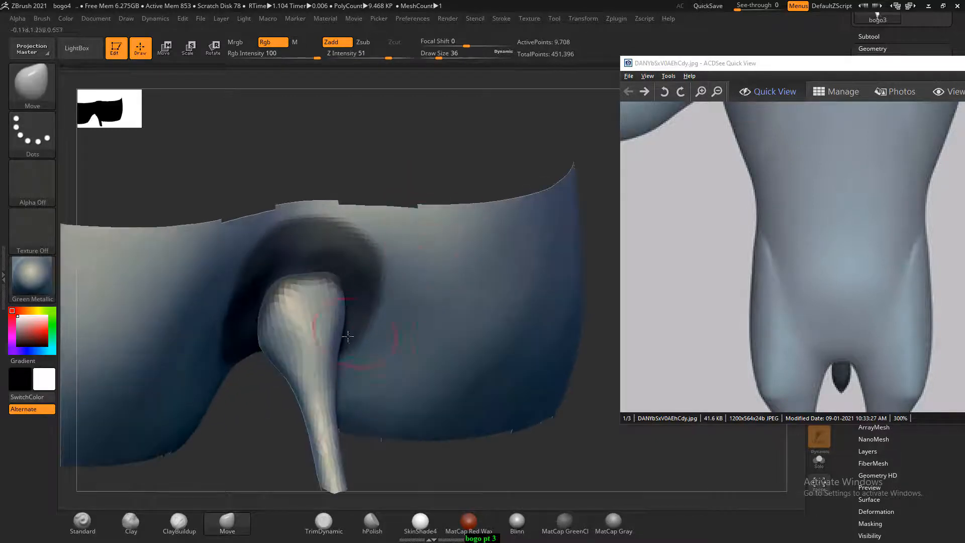
{"action": "left_click", "coordinate": [325, 321], "text": "ctrl"}
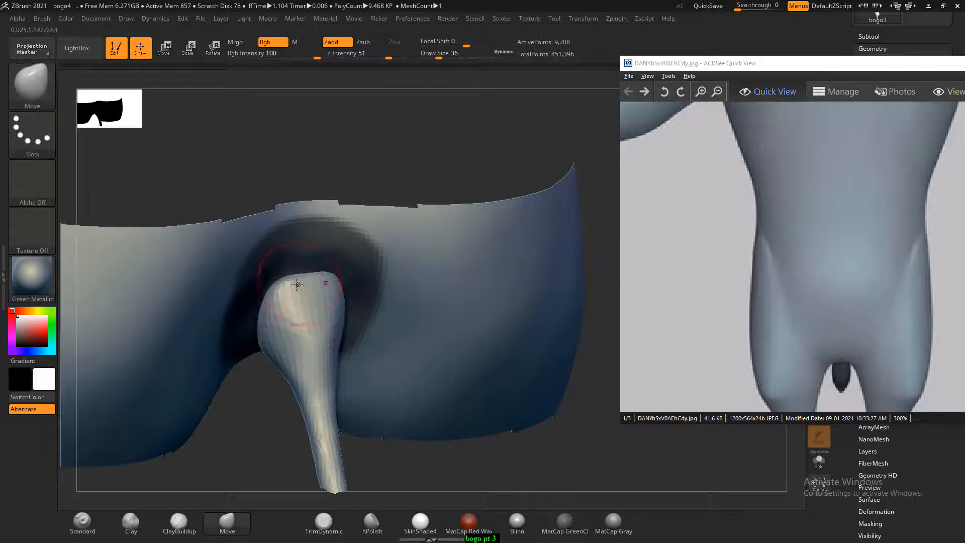
- Widen the unmasked base of the tail with the Move brush from several angles, extending the mask beside it
{"action": "left_click_drag", "start_coordinate": [288, 283], "coordinate": [272, 327]}
{"action": "left_click_drag", "start_coordinate": [271, 416], "coordinate": [357, 404]}
{"action": "left_click_drag", "start_coordinate": [426, 252], "coordinate": [347, 257]}
{"action": "mouse_move", "coordinate": [275, 331]}
{"action": "left_mouse_down", "text": "ctrl"}
{"action": "mouse_move", "coordinate": [263, 330]}
{"action": "mouse_move", "coordinate": [232, 377]}
{"action": "mouse_move", "coordinate": [259, 330]}
{"action": "mouse_move", "coordinate": [246, 335]}
{"action": "left_mouse_up", "text": "ctrl"}
{"action": "left_click_drag", "start_coordinate": [360, 260], "coordinate": [382, 216]}
{"action": "left_click_drag", "start_coordinate": [230, 382], "coordinate": [232, 380]}
{"action": "mouse_move", "coordinate": [369, 241]}
{"action": "left_mouse_down"}
{"action": "mouse_move", "coordinate": [330, 254]}
{"action": "mouse_move", "coordinate": [308, 226]}
{"action": "left_mouse_up"}
{"action": "mouse_move", "coordinate": [332, 194]}
{"action": "left_mouse_down"}
{"action": "mouse_move", "coordinate": [308, 186]}
{"action": "mouse_move", "coordinate": [295, 235]}
{"action": "left_mouse_up"}
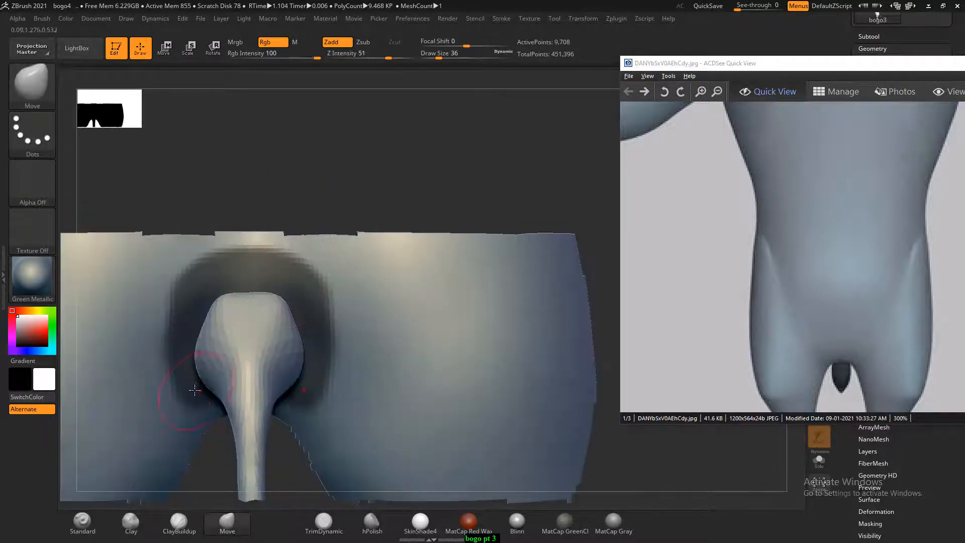
- Narrow the base of the tail with the Move brush, then clear the mask and unhide the rest of the body
{"action": "left_click_drag", "start_coordinate": [195, 363], "coordinate": [201, 351]}
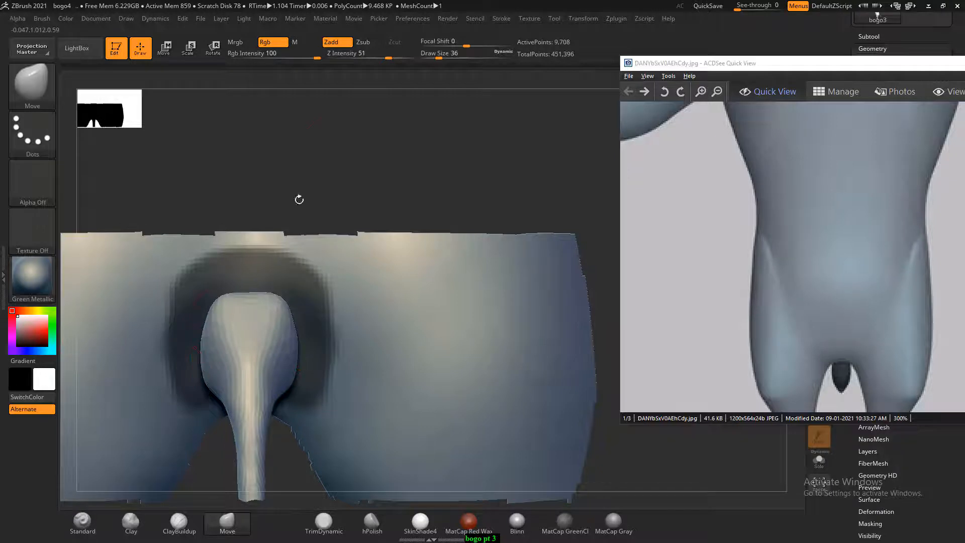
{"action": "left_click_drag", "start_coordinate": [341, 157], "coordinate": [351, 178], "text": "alt"}
{"action": "left_click_drag", "start_coordinate": [356, 186], "coordinate": [403, 192]}
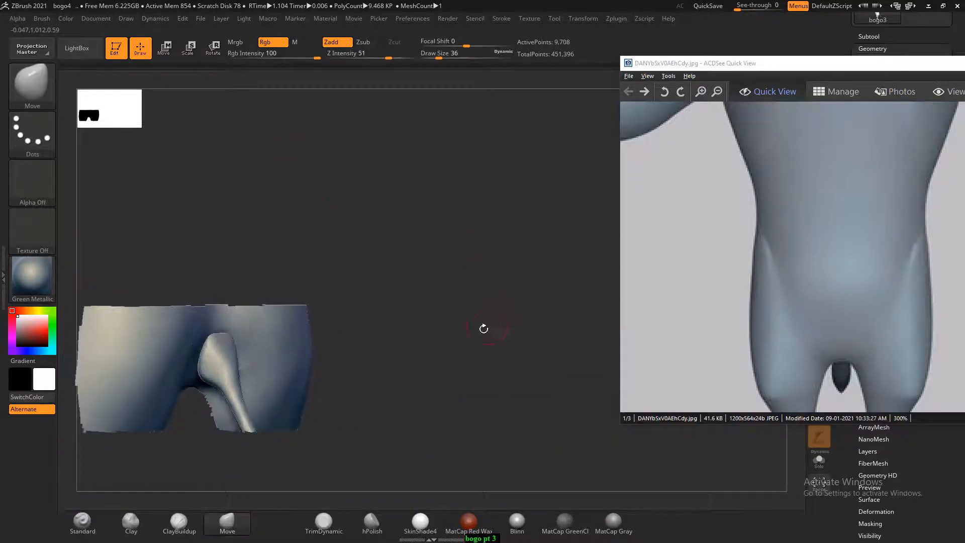
{"action": "left_click_drag", "start_coordinate": [484, 328], "coordinate": [473, 386]}
{"action": "left_click", "coordinate": [474, 286], "text": "ctrl+shift"}
- Smooth the body surface around the base of the tail at draw size 36
{"action": "left_click_drag", "start_coordinate": [399, 332], "coordinate": [405, 405], "text": "alt"}
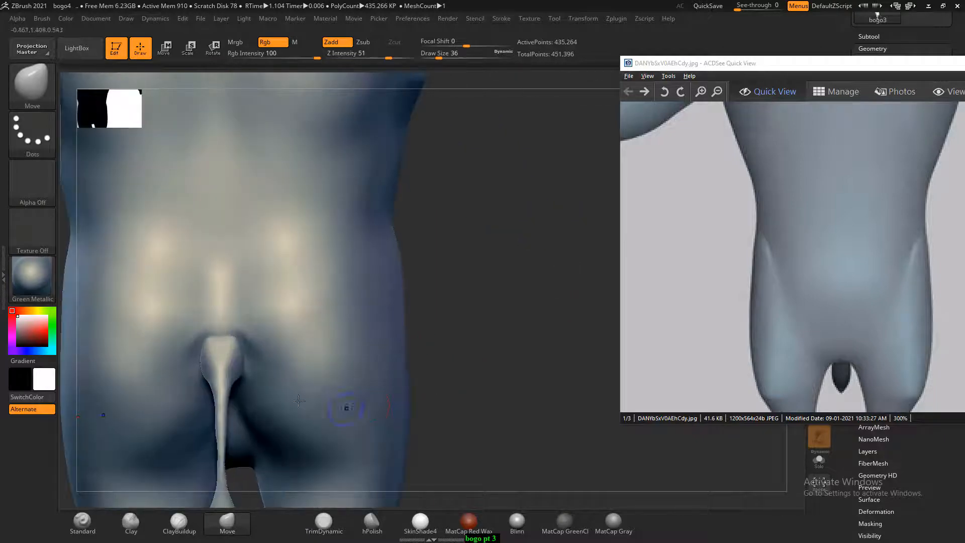
{"action": "key", "text": "shift"}
{"action": "mouse_move", "coordinate": [260, 352]}
{"action": "left_mouse_down", "text": "shift"}
{"action": "mouse_move", "coordinate": [209, 320]}
{"action": "mouse_move", "coordinate": [186, 372]}
{"action": "left_mouse_up", "text": "shift"}
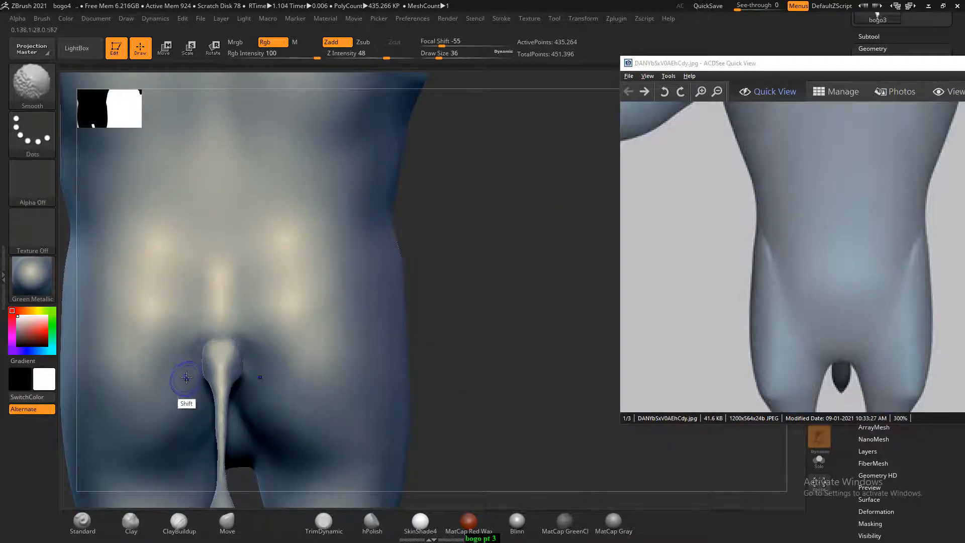
- Smooth the shoulder blades and the sides of the back below the armpits at draw size 104
{"action": "mouse_move", "coordinate": [495, 337]}
{"action": "left_mouse_down", "text": "alt"}
{"action": "mouse_move", "coordinate": [458, 308]}
{"action": "mouse_move", "coordinate": [452, 355]}
{"action": "mouse_move", "coordinate": [440, 351]}
{"action": "mouse_move", "coordinate": [452, 416]}
{"action": "left_mouse_up", "text": "alt"}
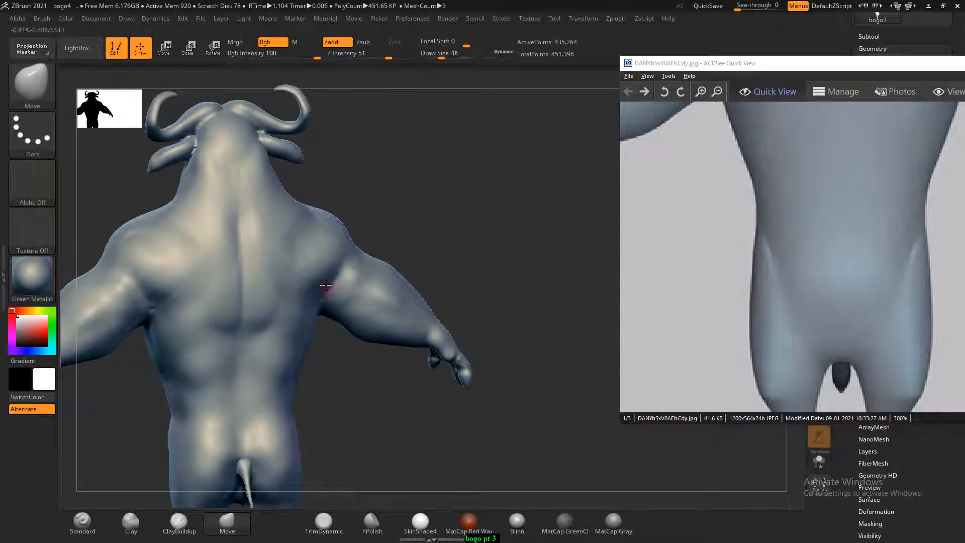
{"action": "key", "text": "shift"}
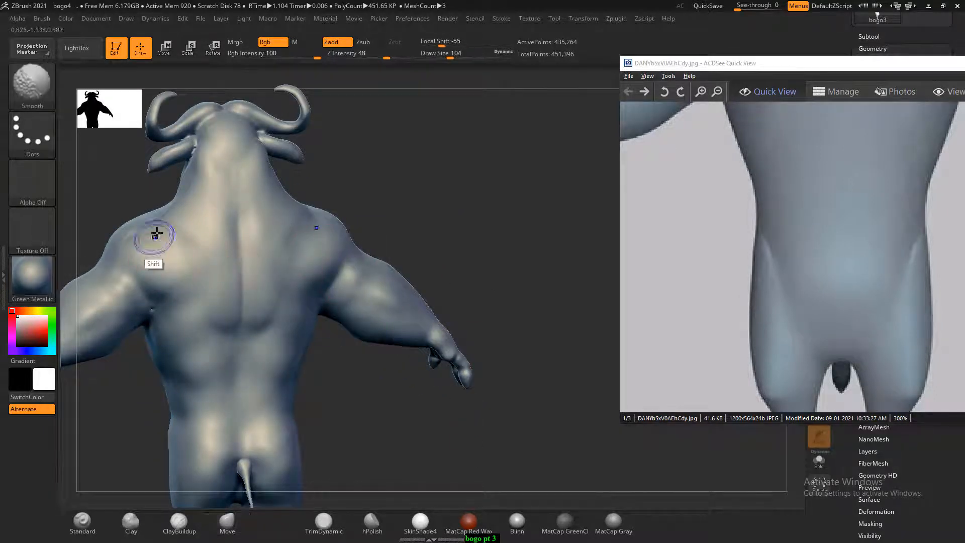
{"action": "left_click_drag", "start_coordinate": [164, 231], "coordinate": [181, 263], "text": "shift"}
{"action": "mouse_move", "coordinate": [214, 335]}
{"action": "left_mouse_down", "text": "shift"}
{"action": "mouse_move", "coordinate": [151, 324]}
{"action": "mouse_move", "coordinate": [152, 315]}
{"action": "left_mouse_up", "text": "shift"}
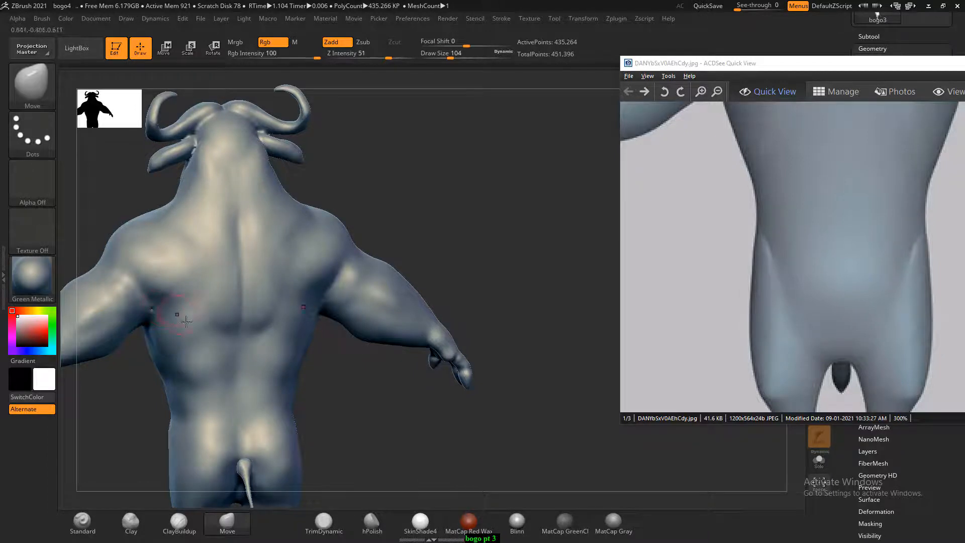
- Refine the muscle forms of the back with the ClayBuildup brush at draw size 104 and Z Intensity 1
{"action": "left_click", "coordinate": [179, 523]}
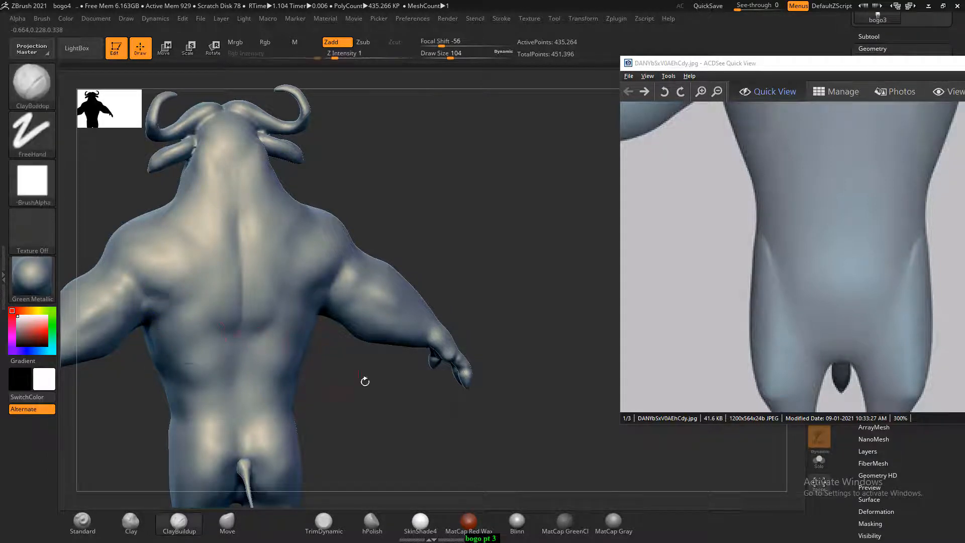
{"action": "left_click_drag", "start_coordinate": [363, 381], "coordinate": [406, 393]}
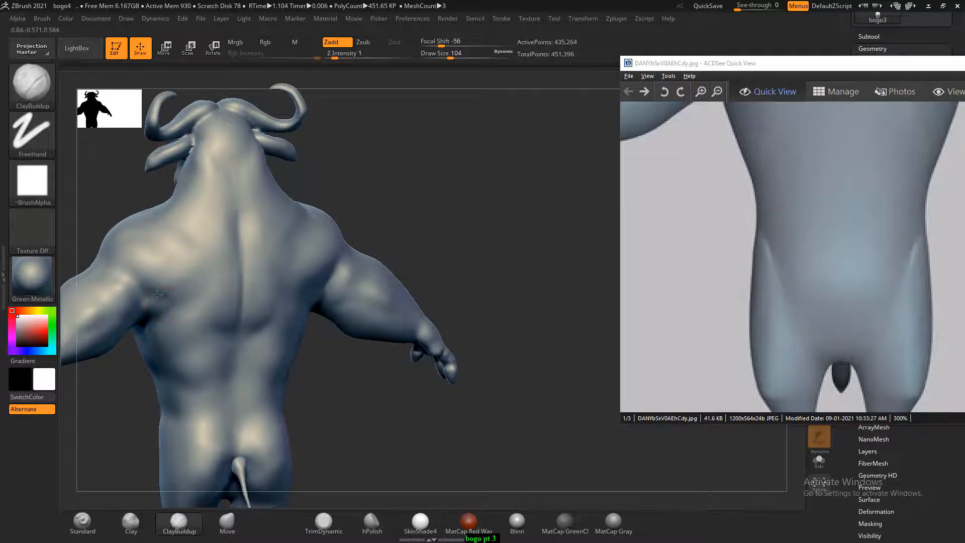
{"action": "mouse_move", "coordinate": [360, 366]}
{"action": "left_mouse_down"}
{"action": "mouse_move", "coordinate": [496, 383]}
{"action": "mouse_move", "coordinate": [473, 382]}
{"action": "left_mouse_up"}
{"action": "left_click", "coordinate": [266, 140]}
- Smooth the muscle surface on the front and underside of the arms at draw size 128, comparing with the reference arm
{"action": "mouse_move", "coordinate": [330, 190]}
{"action": "left_mouse_down", "text": "alt"}
{"action": "mouse_move", "coordinate": [412, 310]}
{"action": "mouse_move", "coordinate": [502, 285]}
{"action": "mouse_move", "coordinate": [513, 256]}
{"action": "mouse_move", "coordinate": [518, 270]}
{"action": "left_mouse_up", "text": "alt"}
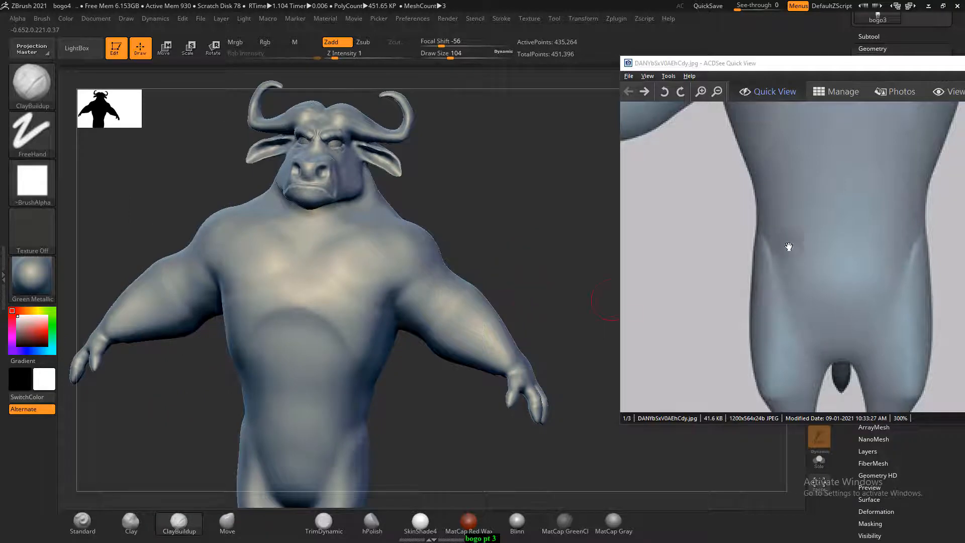
{"action": "left_click_drag", "start_coordinate": [788, 246], "coordinate": [752, 270]}
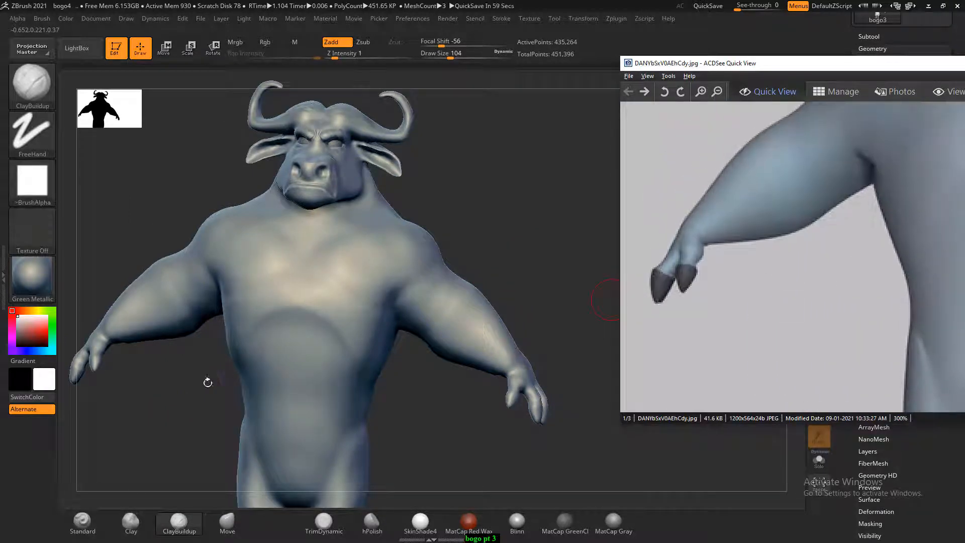
{"action": "mouse_move", "coordinate": [207, 382]}
{"action": "left_mouse_down"}
{"action": "mouse_move", "coordinate": [174, 390]}
{"action": "mouse_move", "coordinate": [179, 414]}
{"action": "mouse_move", "coordinate": [230, 396]}
{"action": "mouse_move", "coordinate": [236, 340]}
{"action": "left_mouse_up"}
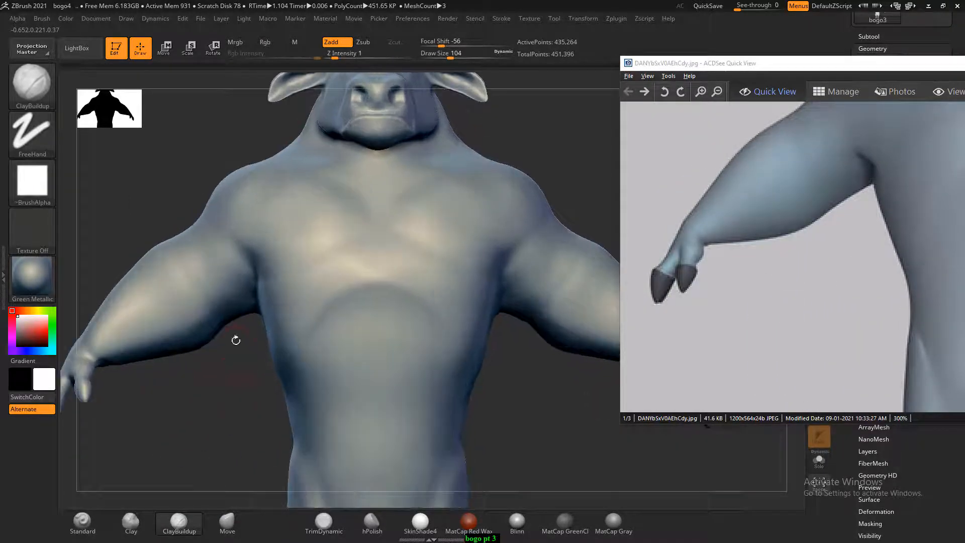
{"action": "key", "text": "shift"}
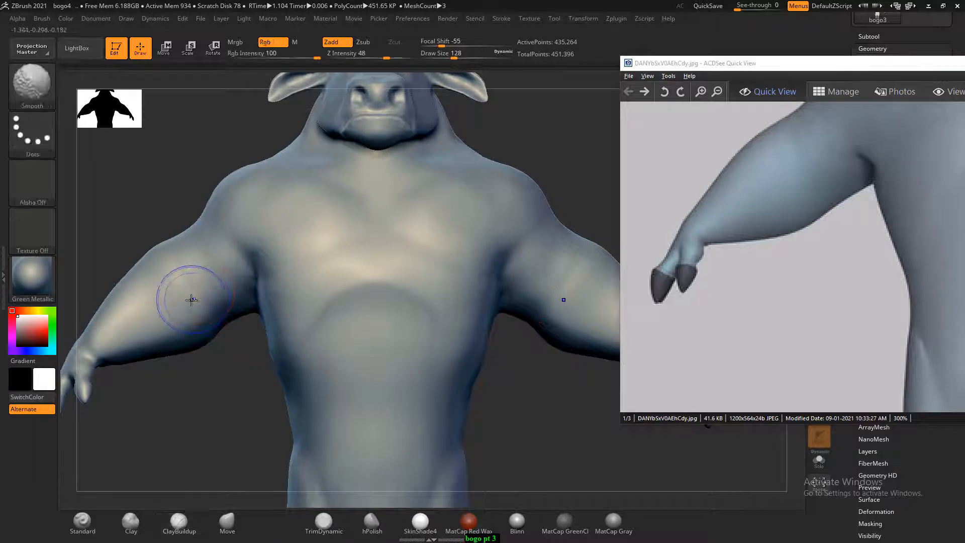
{"action": "left_click_drag", "start_coordinate": [195, 298], "coordinate": [205, 346], "text": "shift"}
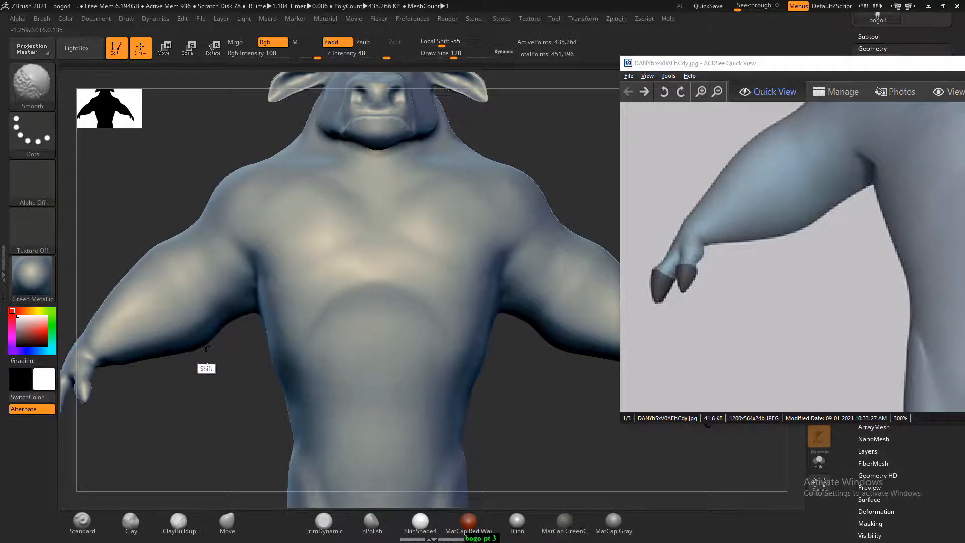
{"action": "left_click_drag", "start_coordinate": [173, 410], "coordinate": [221, 392]}
{"action": "mouse_move", "coordinate": [219, 343]}
{"action": "left_mouse_down", "text": "shift"}
{"action": "mouse_move", "coordinate": [208, 293]}
{"action": "mouse_move", "coordinate": [198, 316]}
{"action": "left_mouse_up", "text": "shift"}
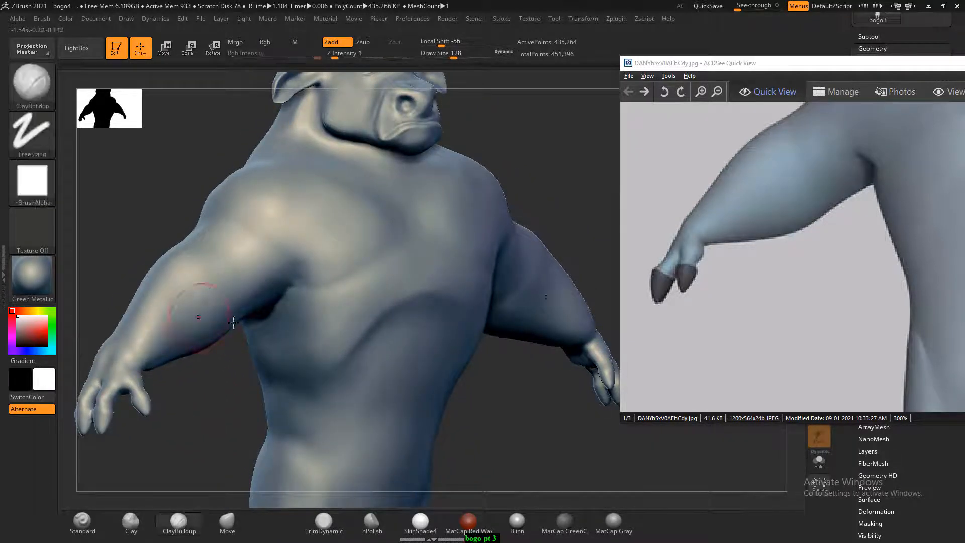
- Smooth the outer arms, shoulders and armpit area at draw size 128 from several angles
{"action": "mouse_move", "coordinate": [468, 396]}
{"action": "left_mouse_down"}
{"action": "mouse_move", "coordinate": [539, 416]}
{"action": "mouse_move", "coordinate": [558, 410]}
{"action": "left_mouse_up"}
{"action": "key", "text": "shift"}
{"action": "left_click_drag", "start_coordinate": [189, 334], "coordinate": [176, 281], "text": "shift"}
{"action": "left_click_drag", "start_coordinate": [421, 235], "coordinate": [402, 262]}
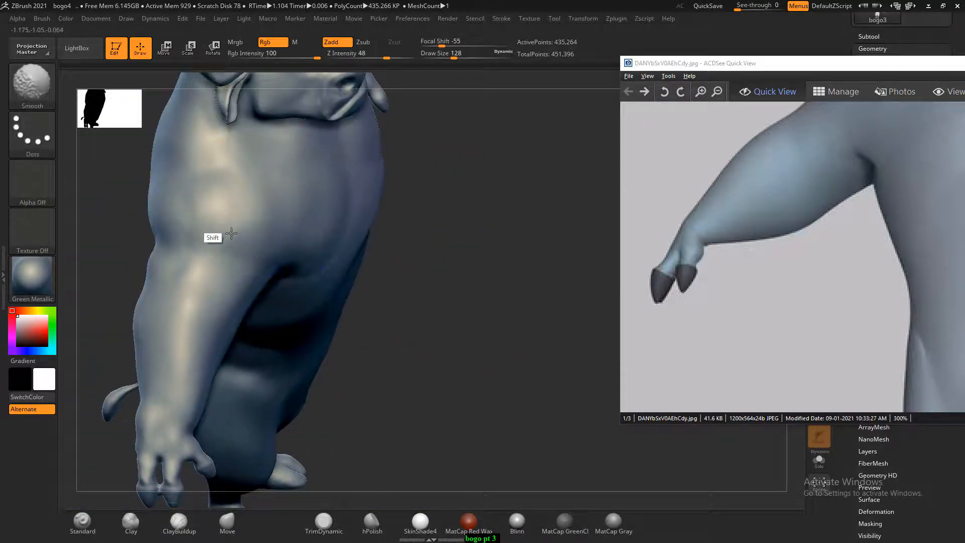
{"action": "left_click_drag", "start_coordinate": [231, 233], "coordinate": [247, 188], "text": "shift"}
{"action": "left_click_drag", "start_coordinate": [469, 370], "coordinate": [347, 346]}
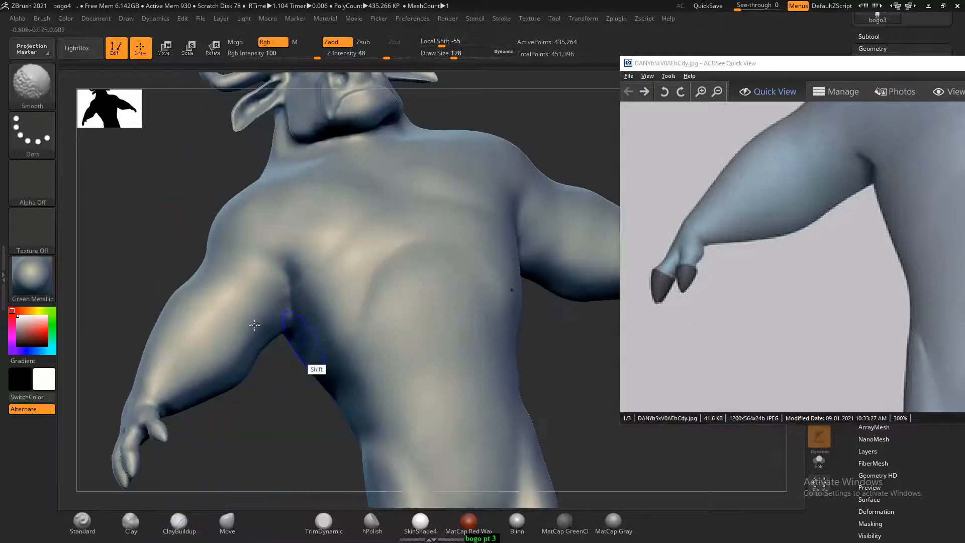
{"action": "left_click_drag", "start_coordinate": [151, 242], "coordinate": [201, 240], "text": "shift"}
- Define the knee edge below the thighs with the Standard brush at draw size 104 and Z Intensity 15, following the reference legs
{"action": "mouse_move", "coordinate": [535, 454]}
{"action": "left_mouse_down", "text": "alt"}
{"action": "mouse_move", "coordinate": [515, 351]}
{"action": "mouse_move", "coordinate": [474, 329]}
{"action": "mouse_move", "coordinate": [504, 383]}
{"action": "mouse_move", "coordinate": [519, 384]}
{"action": "left_mouse_up", "text": "alt"}
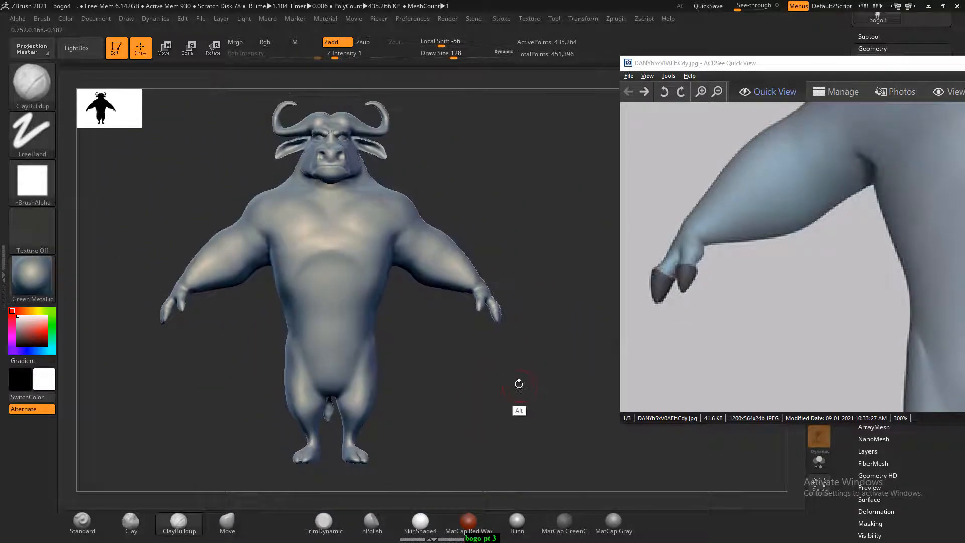
{"action": "left_click_drag", "start_coordinate": [763, 264], "coordinate": [785, 210]}
{"action": "left_click_drag", "start_coordinate": [796, 287], "coordinate": [794, 143]}
{"action": "mouse_move", "coordinate": [526, 402]}
{"action": "left_mouse_down"}
{"action": "mouse_move", "coordinate": [597, 386]}
{"action": "mouse_move", "coordinate": [532, 409]}
{"action": "mouse_move", "coordinate": [510, 296]}
{"action": "mouse_move", "coordinate": [536, 379]}
{"action": "mouse_move", "coordinate": [538, 312]}
{"action": "left_mouse_up"}
{"action": "mouse_move", "coordinate": [573, 412]}
{"action": "left_mouse_down", "text": "alt"}
{"action": "mouse_move", "coordinate": [547, 325]}
{"action": "mouse_move", "coordinate": [573, 368]}
{"action": "mouse_move", "coordinate": [566, 337]}
{"action": "left_mouse_up", "text": "alt"}
{"action": "left_click", "coordinate": [82, 521]}
{"action": "mouse_move", "coordinate": [510, 351]}
{"action": "left_mouse_down"}
{"action": "mouse_move", "coordinate": [442, 332]}
{"action": "mouse_move", "coordinate": [493, 317]}
{"action": "left_mouse_up"}
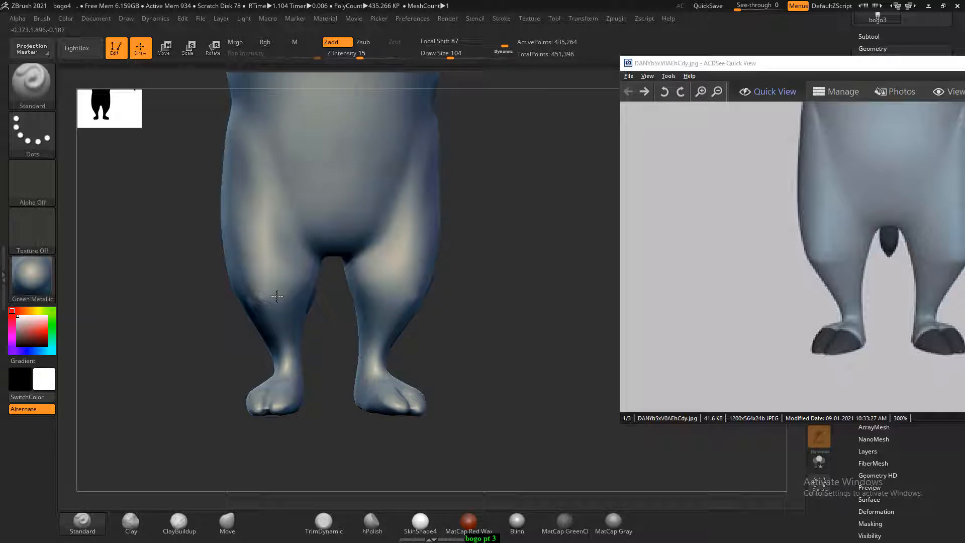
{"action": "left_click_drag", "start_coordinate": [336, 320], "coordinate": [486, 321]}
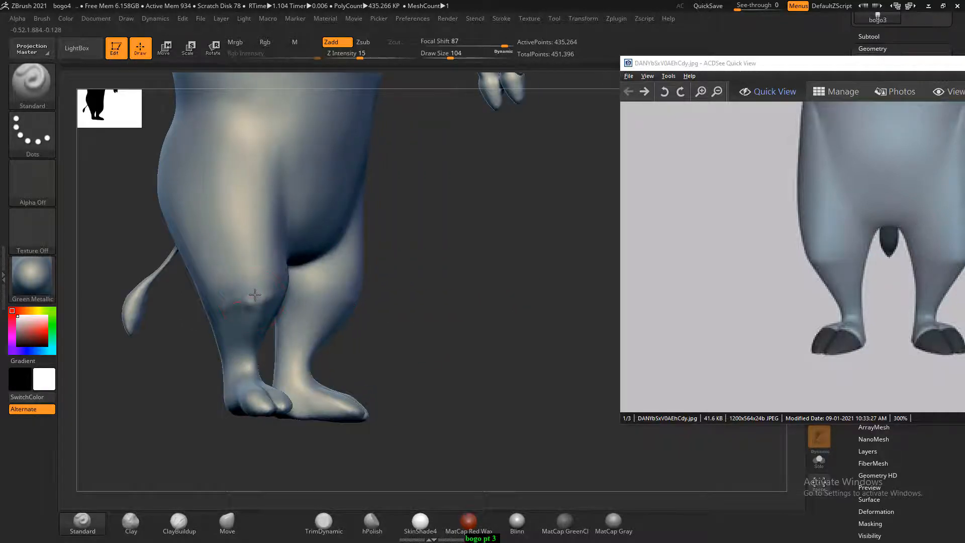
- Soften the new knee creases by smoothing them across the front and outer sides of the legs
{"action": "mouse_move", "coordinate": [232, 308]}
{"action": "left_mouse_down", "text": "shift"}
{"action": "mouse_move", "coordinate": [264, 301]}
{"action": "mouse_move", "coordinate": [229, 307]}
{"action": "left_mouse_up", "text": "shift"}
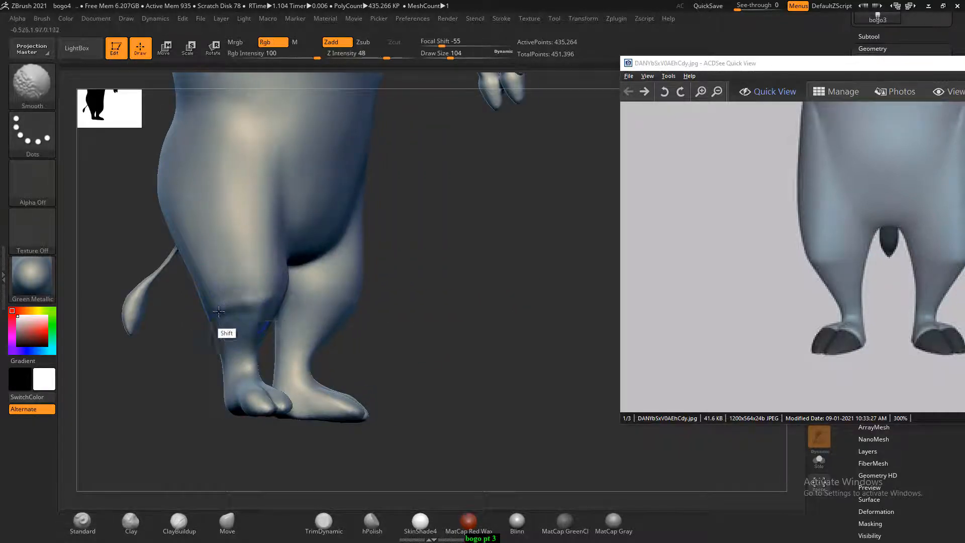
{"action": "left_click_drag", "start_coordinate": [508, 288], "coordinate": [413, 280]}
{"action": "left_click_drag", "start_coordinate": [259, 303], "coordinate": [226, 323], "text": "shift"}
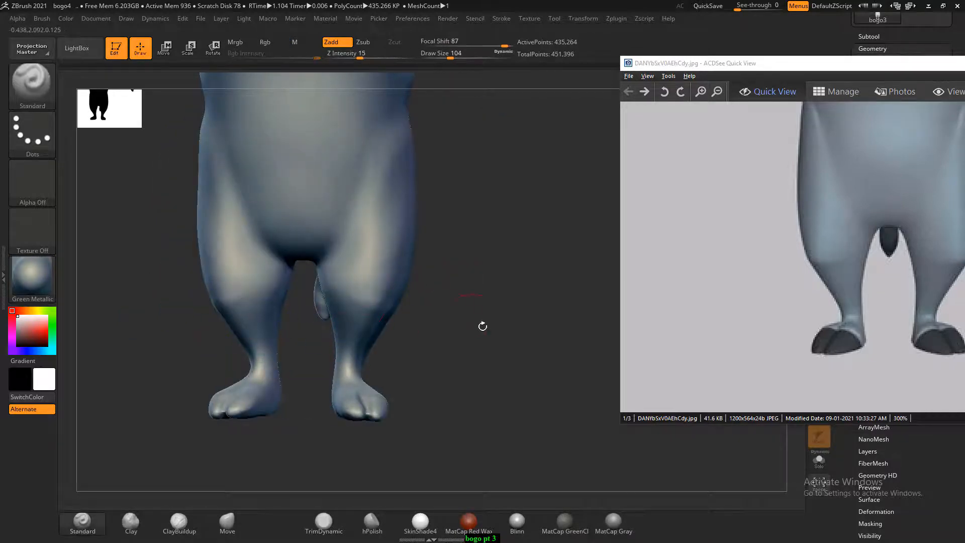
{"action": "left_click_drag", "start_coordinate": [482, 327], "coordinate": [413, 322]}
{"action": "mouse_move", "coordinate": [352, 309]}
{"action": "left_mouse_down", "text": "shift"}
{"action": "mouse_move", "coordinate": [353, 339]}
{"action": "mouse_move", "coordinate": [362, 304]}
{"action": "mouse_move", "coordinate": [359, 321]}
{"action": "mouse_move", "coordinate": [395, 307]}
{"action": "mouse_move", "coordinate": [395, 319]}
{"action": "left_mouse_up", "text": "shift"}
- Carve and smooth the fold between the belly and the thighs with the Standard brush to match the reference hips
{"action": "mouse_move", "coordinate": [454, 347]}
{"action": "left_mouse_down", "text": "shift"}
{"action": "mouse_move", "coordinate": [515, 362]}
{"action": "mouse_move", "coordinate": [495, 347]}
{"action": "left_mouse_up", "text": "shift"}
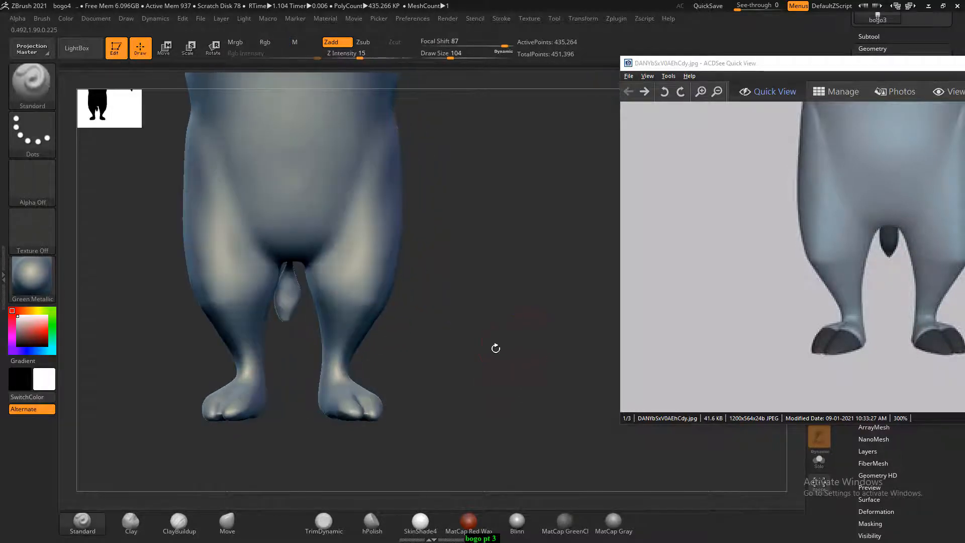
{"action": "key", "text": "shift"}
{"action": "left_click", "coordinate": [266, 140]}
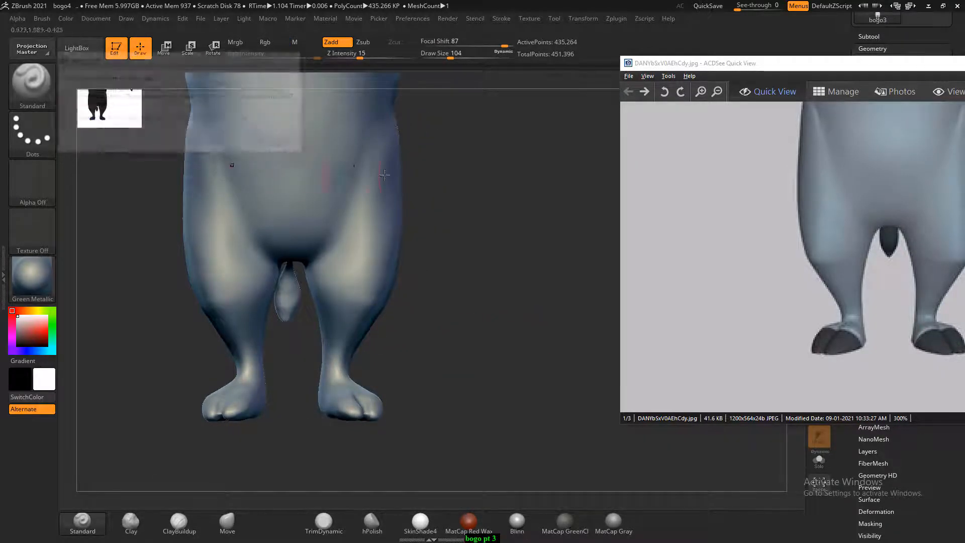
{"action": "key", "text": "shift"}
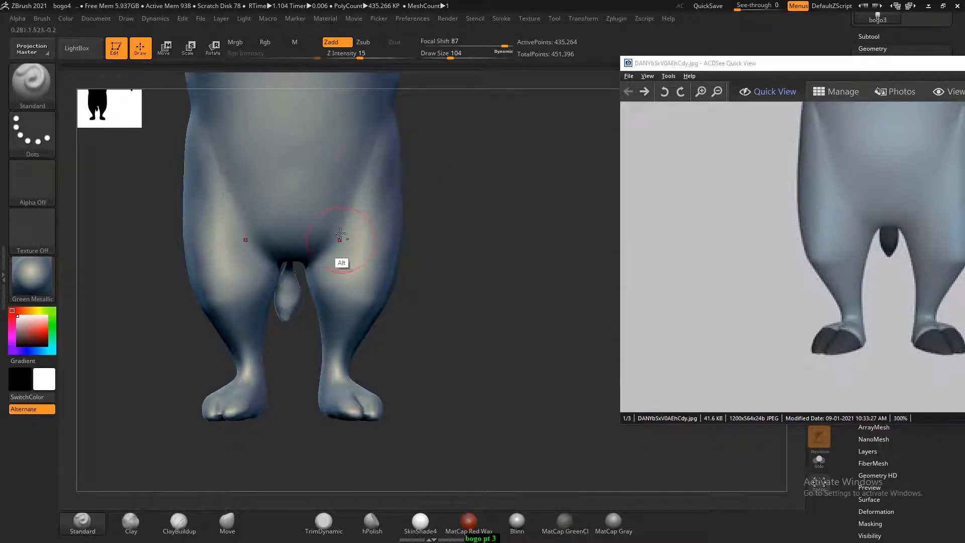
{"action": "left_click_drag", "start_coordinate": [794, 138], "coordinate": [794, 220]}
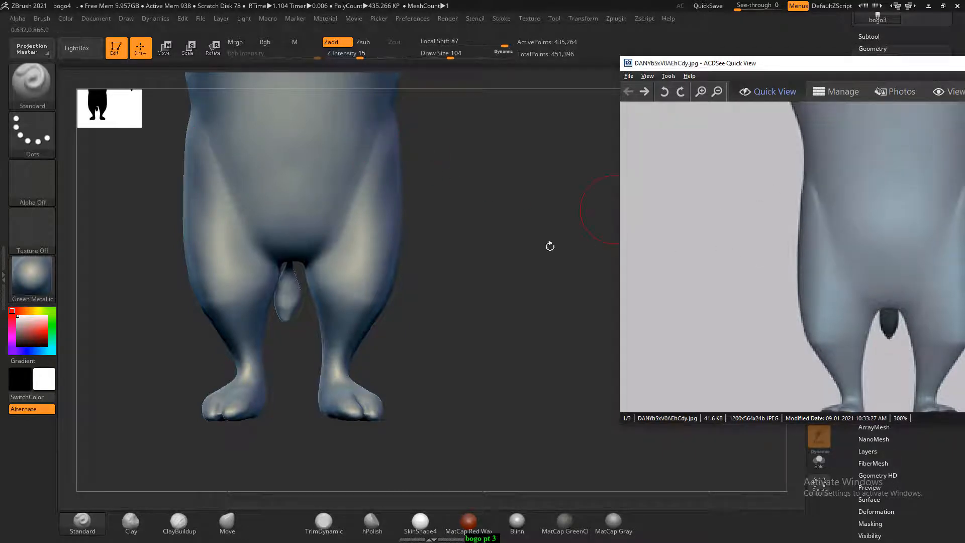
{"action": "left_click_drag", "start_coordinate": [549, 245], "coordinate": [452, 219]}
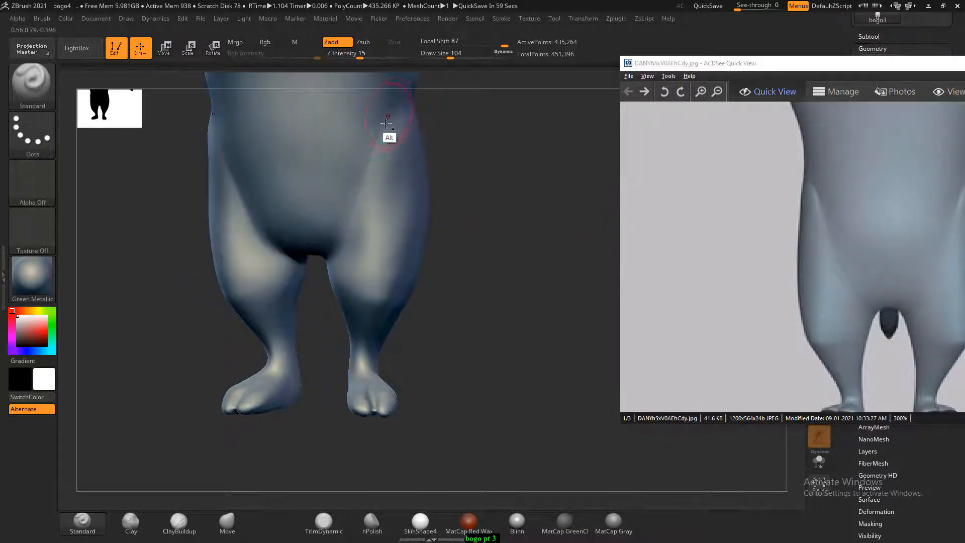
{"action": "key", "text": "shift"}
- Rework the upper belly below the chest arc with the ClayBuildup brush, undoing two strokes, and smooth the surface
{"action": "mouse_move", "coordinate": [475, 193]}
{"action": "left_mouse_down", "text": "alt"}
{"action": "mouse_move", "coordinate": [482, 168]}
{"action": "mouse_move", "coordinate": [485, 312]}
{"action": "left_mouse_up", "text": "alt"}
{"action": "mouse_move", "coordinate": [485, 313]}
{"action": "left_mouse_down", "text": "shift"}
{"action": "mouse_move", "coordinate": [506, 314]}
{"action": "mouse_move", "coordinate": [501, 373]}
{"action": "left_mouse_up", "text": "shift"}
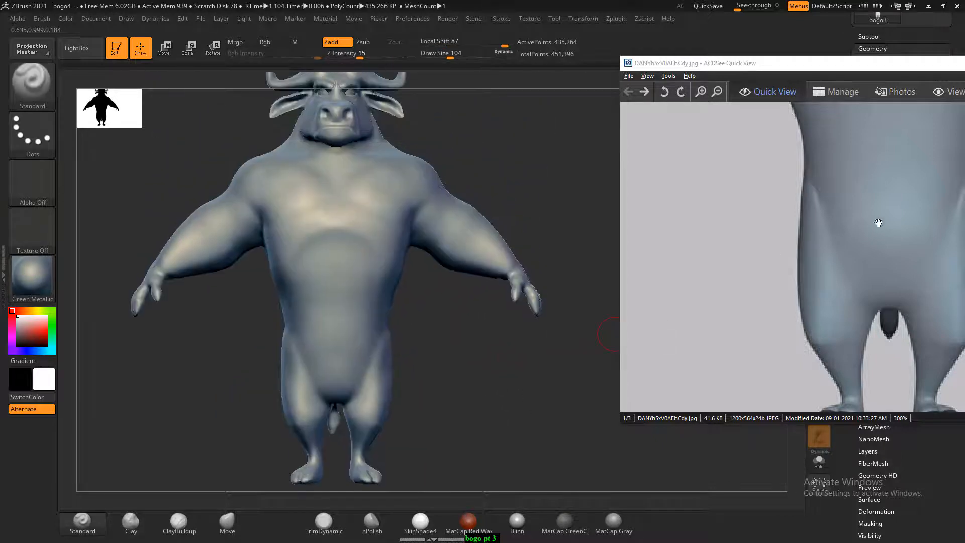
{"action": "left_click_drag", "start_coordinate": [878, 223], "coordinate": [833, 238]}
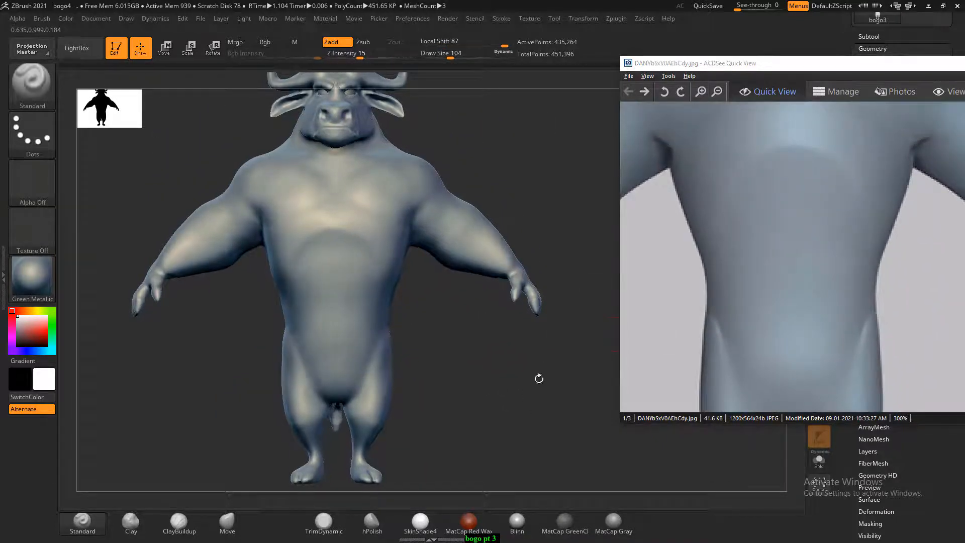
{"action": "mouse_move", "coordinate": [538, 377]}
{"action": "left_mouse_down"}
{"action": "mouse_move", "coordinate": [513, 396]}
{"action": "mouse_move", "coordinate": [502, 382]}
{"action": "left_mouse_up"}
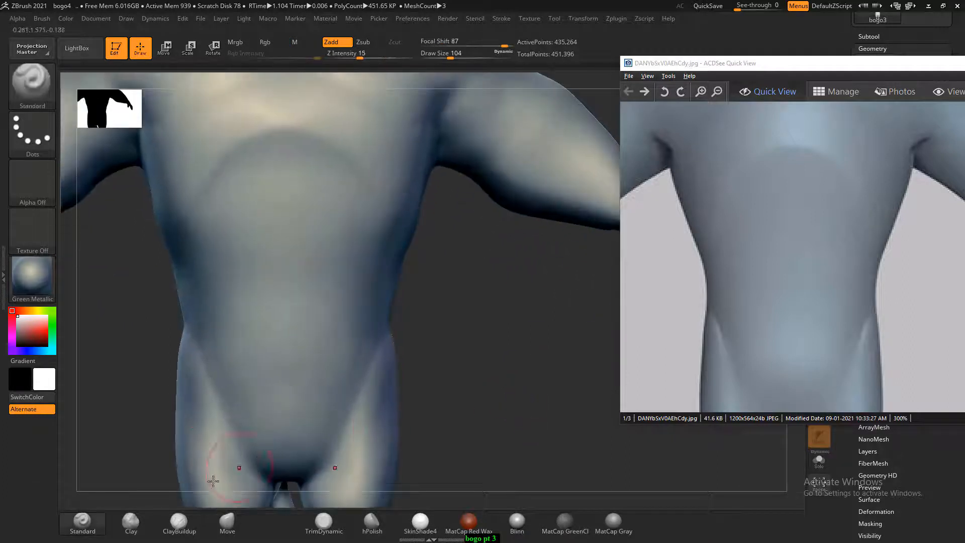
{"action": "left_click", "coordinate": [179, 521]}
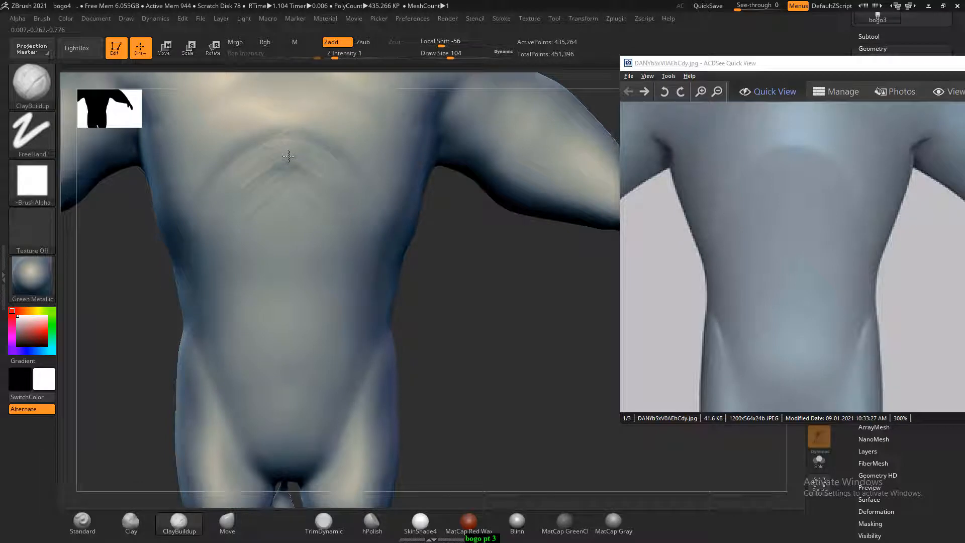
{"action": "key", "text": "ctrl+z"}
{"action": "key", "text": "ctrl+z"}
{"action": "key", "text": "shift"}
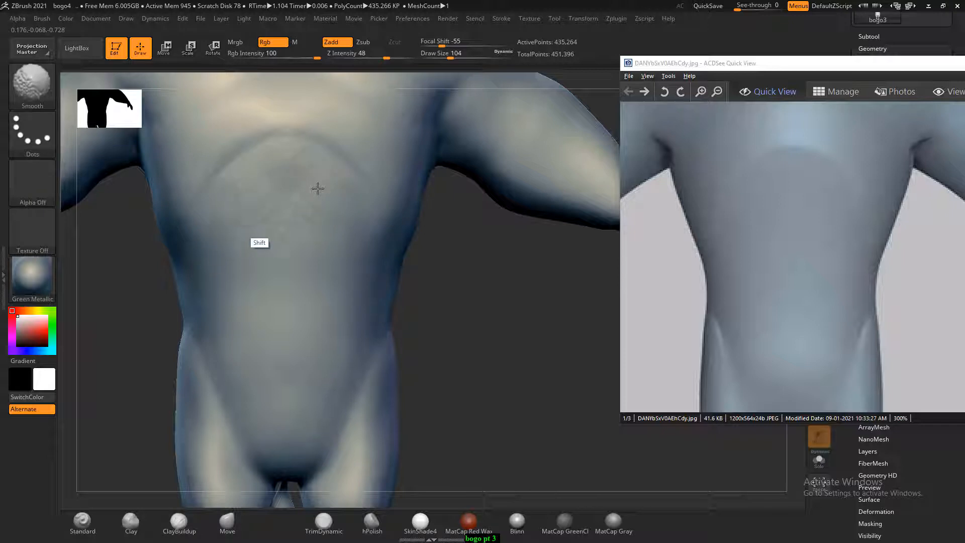
{"action": "left_click_drag", "start_coordinate": [318, 188], "coordinate": [281, 237], "text": "shift"}
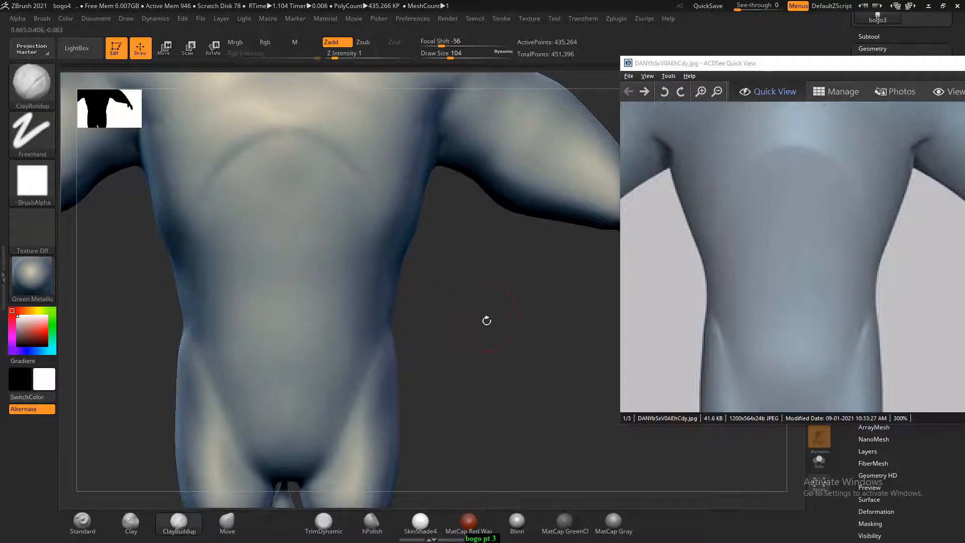
- Smooth the lower chest above the belly arc and compare the torso with the reference
{"action": "mouse_move", "coordinate": [487, 319]}
{"action": "left_mouse_down", "text": "alt"}
{"action": "mouse_move", "coordinate": [497, 347]}
{"action": "mouse_move", "coordinate": [370, 161]}
{"action": "left_mouse_up", "text": "alt"}
{"action": "key", "text": "shift"}
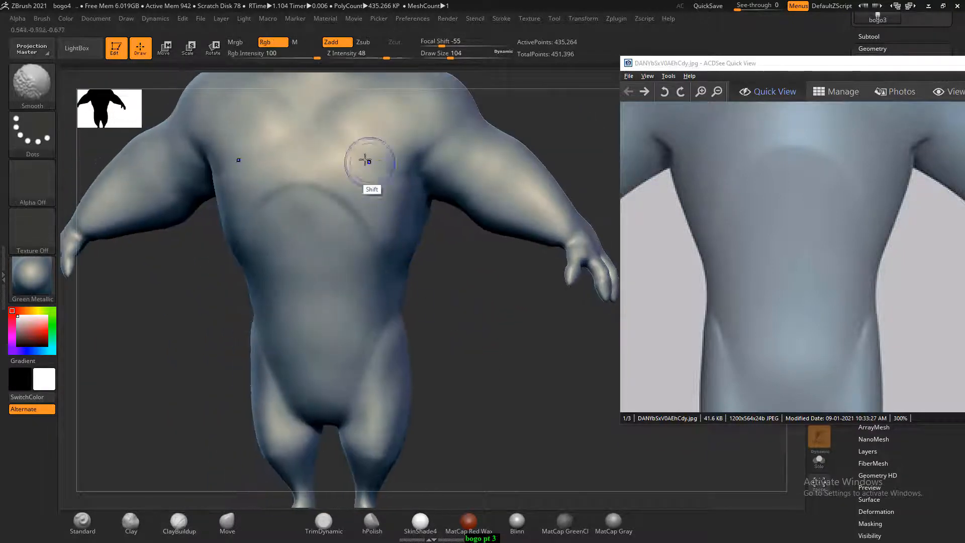
{"action": "mouse_move", "coordinate": [490, 321]}
{"action": "left_mouse_down", "text": "alt"}
{"action": "mouse_move", "coordinate": [495, 417]}
{"action": "mouse_move", "coordinate": [516, 420]}
{"action": "mouse_move", "coordinate": [468, 408]}
{"action": "mouse_move", "coordinate": [489, 411]}
{"action": "mouse_move", "coordinate": [503, 373]}
{"action": "left_mouse_up", "text": "alt"}
{"action": "left_click_drag", "start_coordinate": [705, 237], "coordinate": [764, 241]}
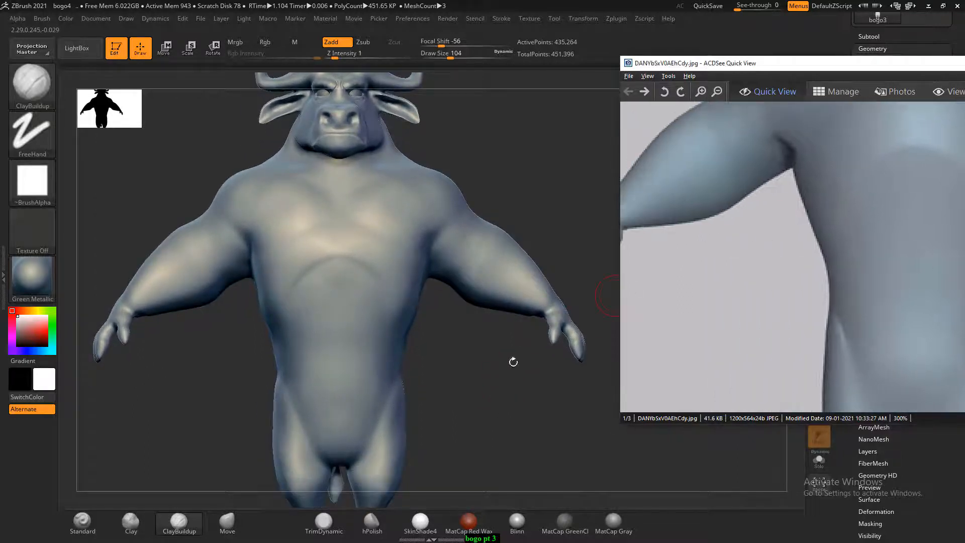
- Carve shallow muscle creases across the front and inner side of the arms with the Standard brush
{"action": "mouse_move", "coordinate": [237, 367]}
{"action": "left_mouse_down", "text": "alt"}
{"action": "mouse_move", "coordinate": [235, 383]}
{"action": "mouse_move", "coordinate": [280, 390]}
{"action": "mouse_move", "coordinate": [241, 334]}
{"action": "mouse_move", "coordinate": [267, 294]}
{"action": "left_mouse_up", "text": "alt"}
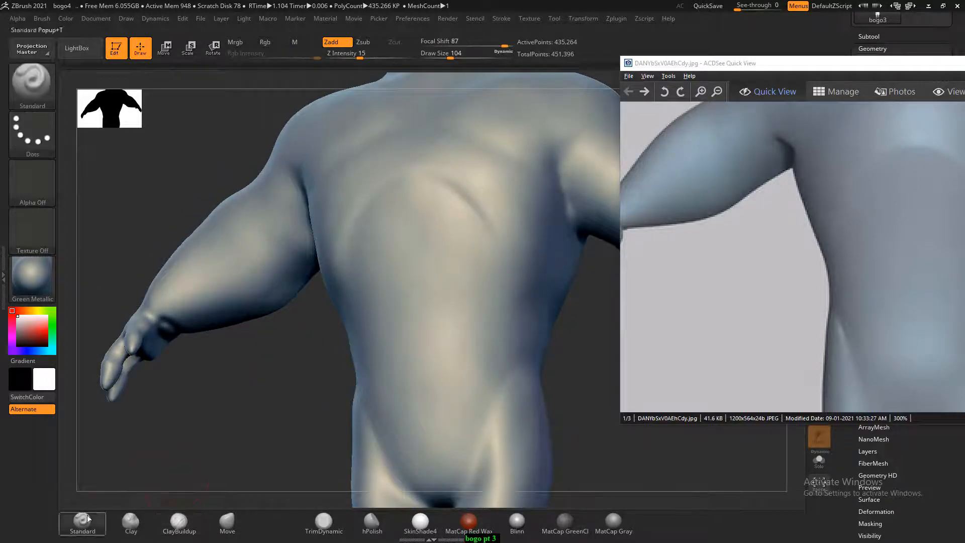
{"action": "left_click_drag", "start_coordinate": [236, 258], "coordinate": [202, 287], "text": "alt"}
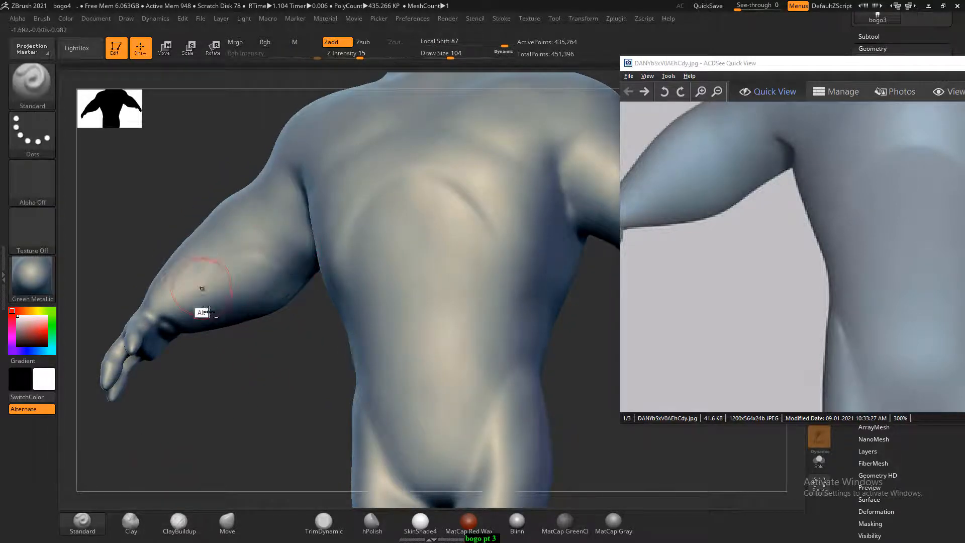
{"action": "left_click_drag", "start_coordinate": [228, 352], "coordinate": [251, 369]}
{"action": "left_click_drag", "start_coordinate": [236, 192], "coordinate": [192, 276], "text": "alt"}
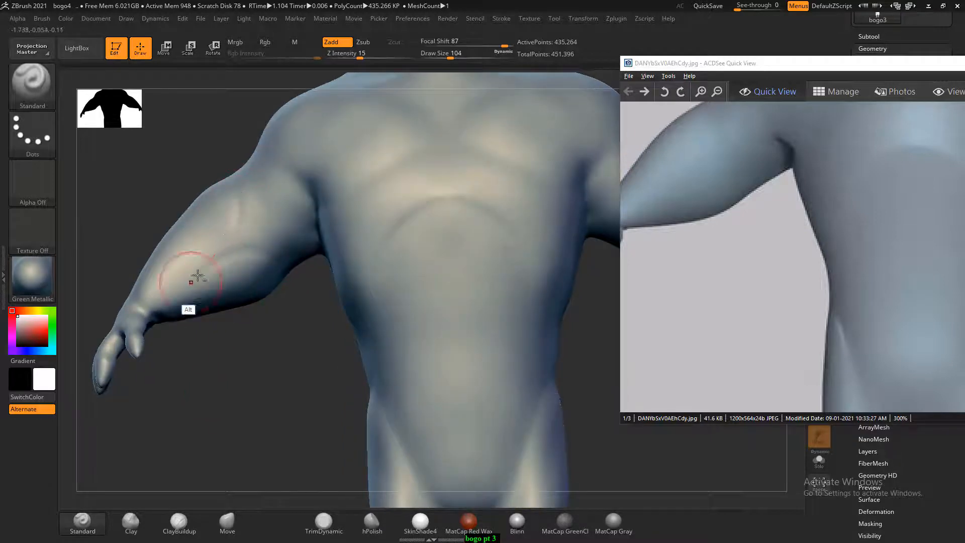
{"action": "left_click_drag", "start_coordinate": [263, 335], "coordinate": [262, 291]}
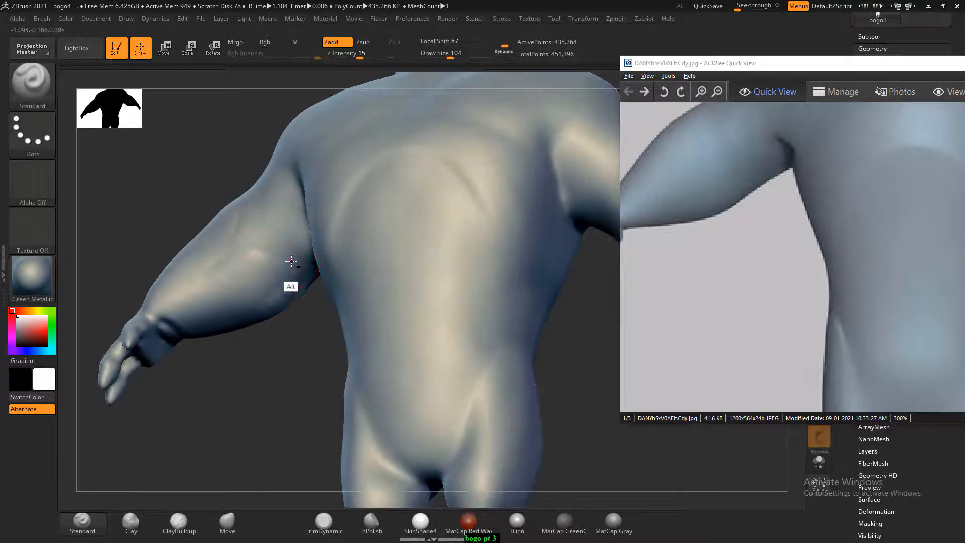
{"action": "left_click_drag", "start_coordinate": [286, 377], "coordinate": [285, 307]}
{"action": "mouse_move", "coordinate": [304, 405]}
{"action": "left_mouse_down"}
{"action": "mouse_move", "coordinate": [288, 342]}
{"action": "mouse_move", "coordinate": [278, 370]}
{"action": "left_mouse_up"}
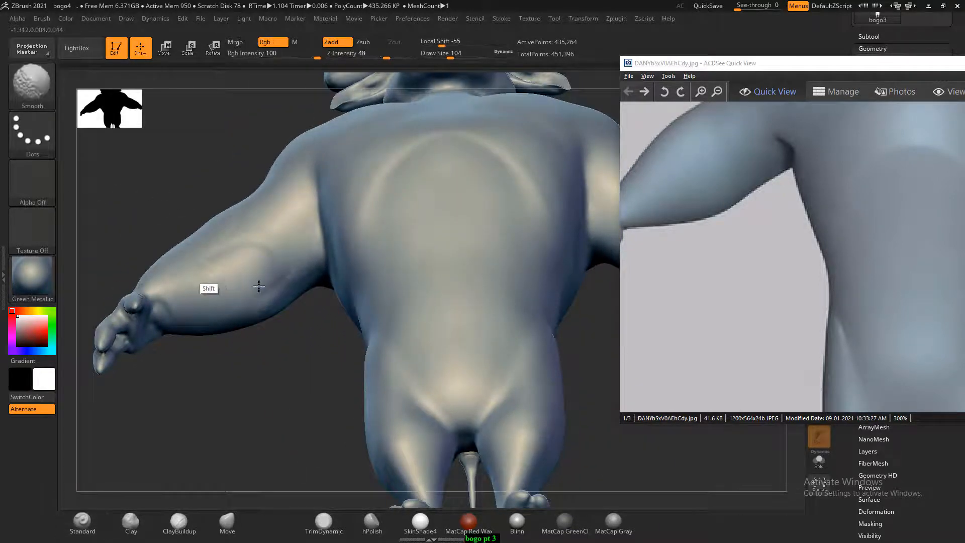
- Smooth the carved creases along the forearm and upper arm so the muscle forms blend softly
{"action": "left_click_drag", "start_coordinate": [259, 285], "coordinate": [194, 280], "text": "shift"}
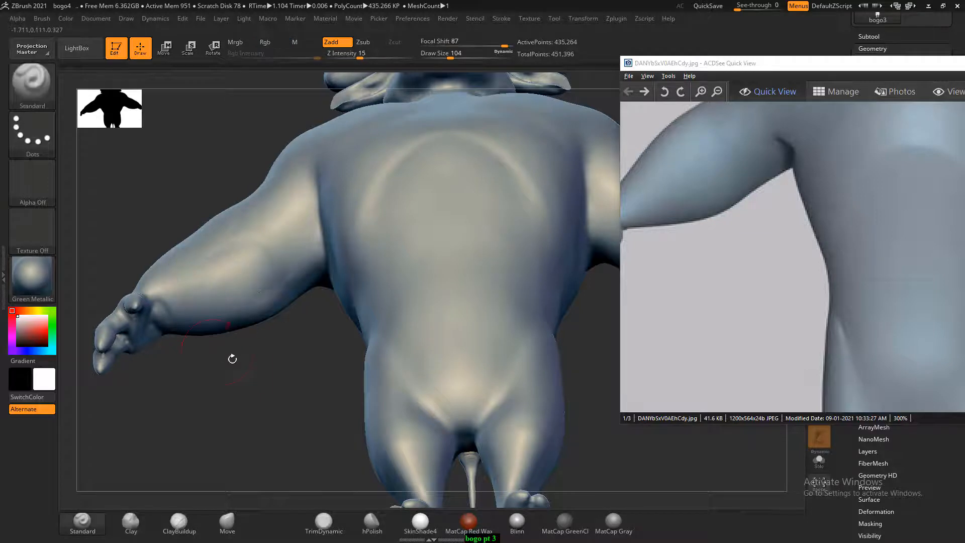
{"action": "left_click_drag", "start_coordinate": [232, 359], "coordinate": [231, 394]}
{"action": "mouse_move", "coordinate": [213, 256]}
{"action": "left_mouse_down", "text": "shift"}
{"action": "mouse_move", "coordinate": [244, 194]}
{"action": "mouse_move", "coordinate": [236, 185]}
{"action": "left_mouse_up", "text": "shift"}
{"action": "left_click_drag", "start_coordinate": [267, 339], "coordinate": [252, 364]}
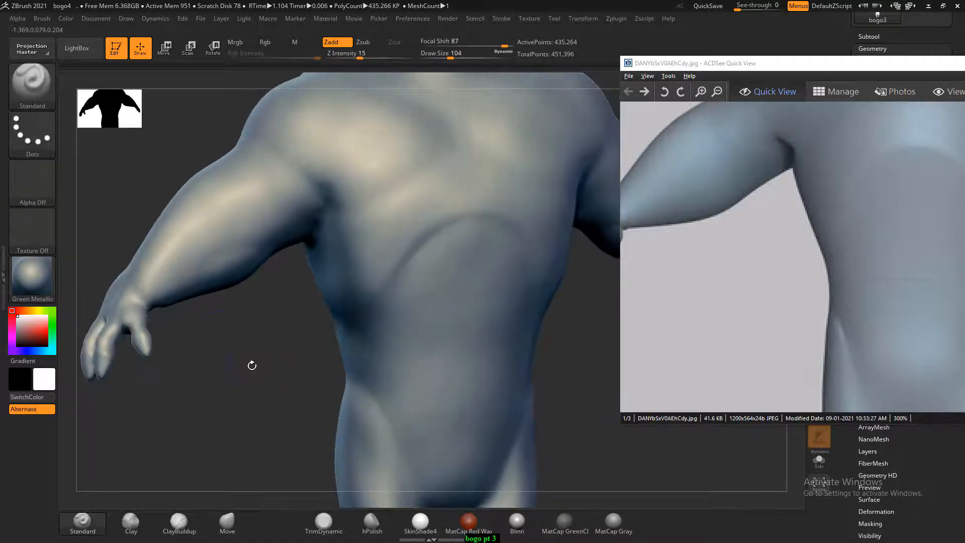
- Carve muscle grooves along the outer and back sides of the arm with the Standard brush and smooth them
{"action": "mouse_move", "coordinate": [259, 326]}
{"action": "left_mouse_down"}
{"action": "mouse_move", "coordinate": [289, 414]}
{"action": "mouse_move", "coordinate": [501, 344]}
{"action": "mouse_move", "coordinate": [491, 377]}
{"action": "mouse_move", "coordinate": [505, 357]}
{"action": "left_mouse_up"}
{"action": "left_click_drag", "start_coordinate": [454, 254], "coordinate": [311, 282]}
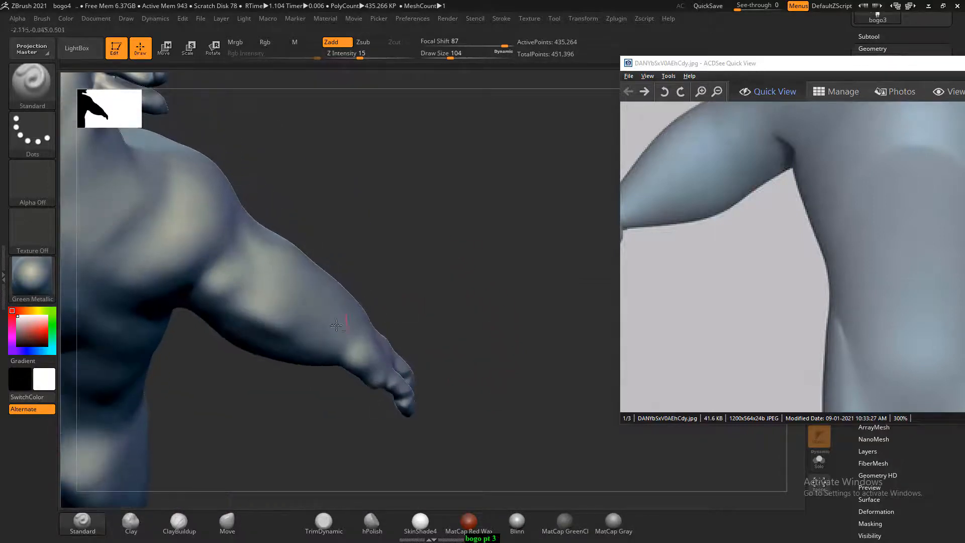
{"action": "left_click_drag", "start_coordinate": [439, 284], "coordinate": [335, 314]}
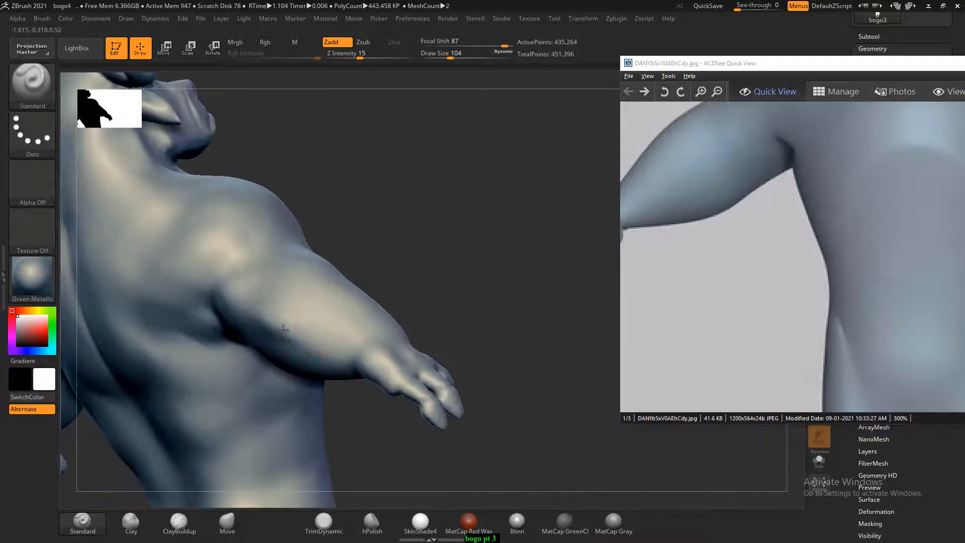
{"action": "key", "text": "shift"}
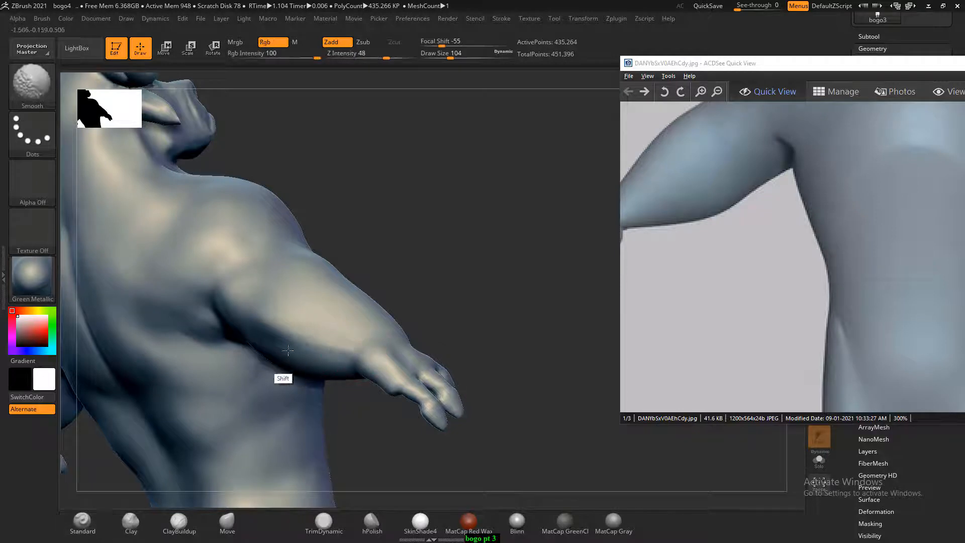
{"action": "left_click_drag", "start_coordinate": [364, 244], "coordinate": [407, 247]}
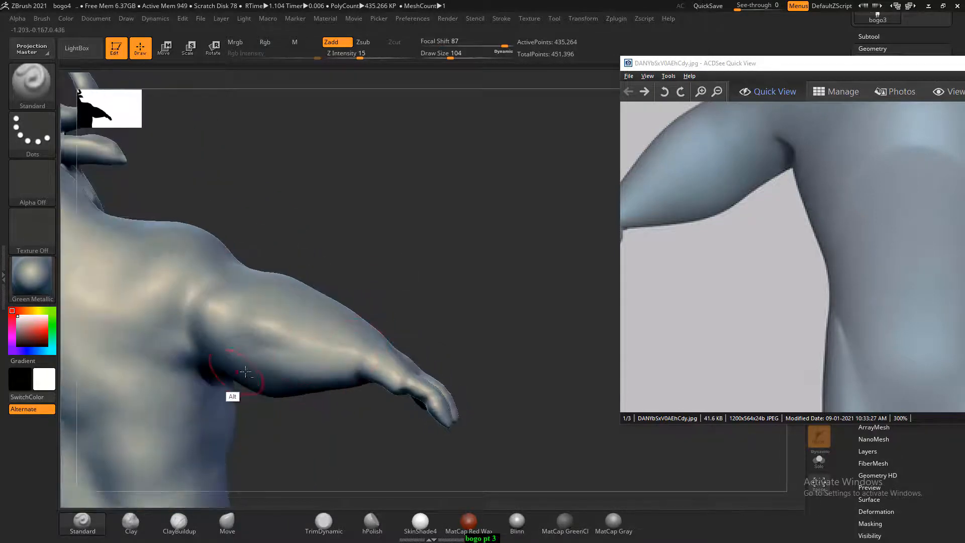
{"action": "left_click_drag", "start_coordinate": [336, 282], "coordinate": [377, 297]}
{"action": "left_click_drag", "start_coordinate": [251, 359], "coordinate": [317, 292]}
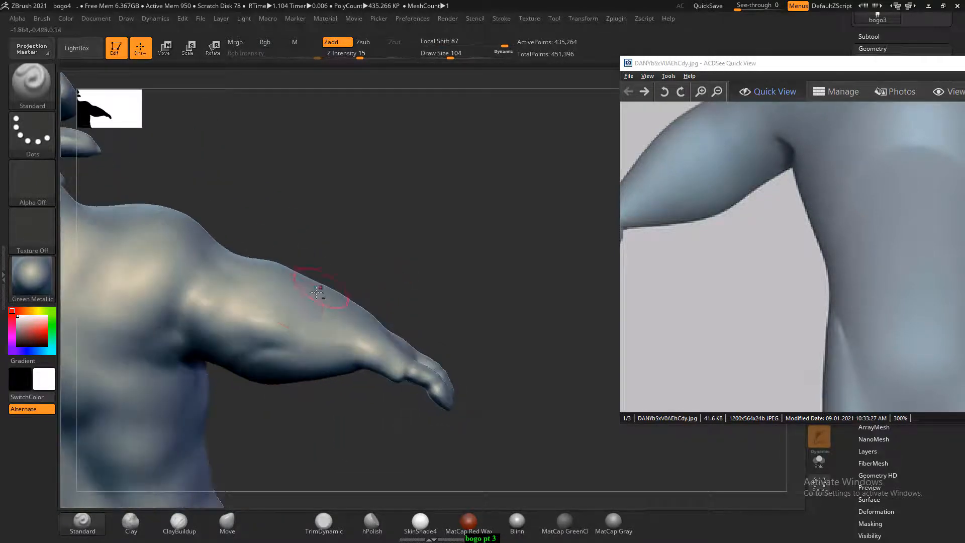
{"action": "left_click_drag", "start_coordinate": [249, 250], "coordinate": [275, 281]}
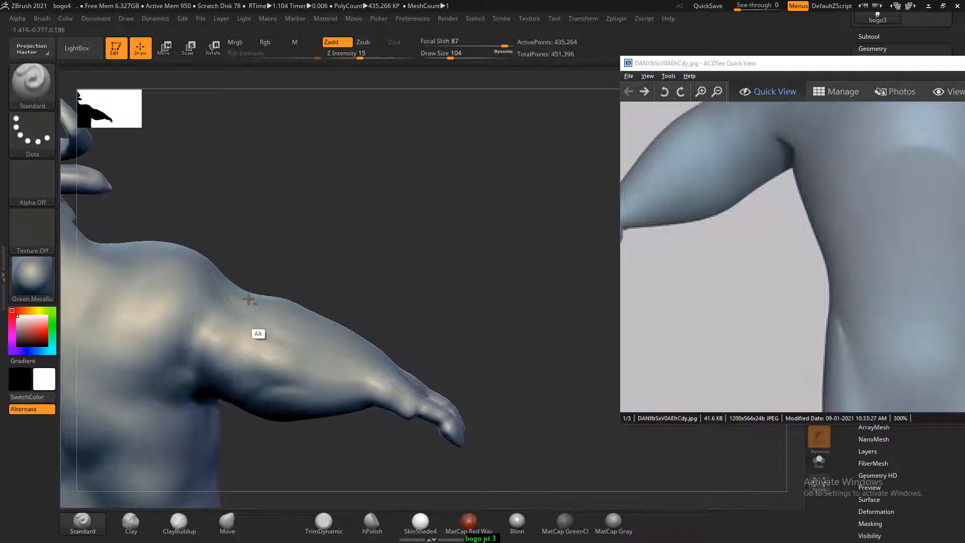
{"action": "key", "text": "shift"}
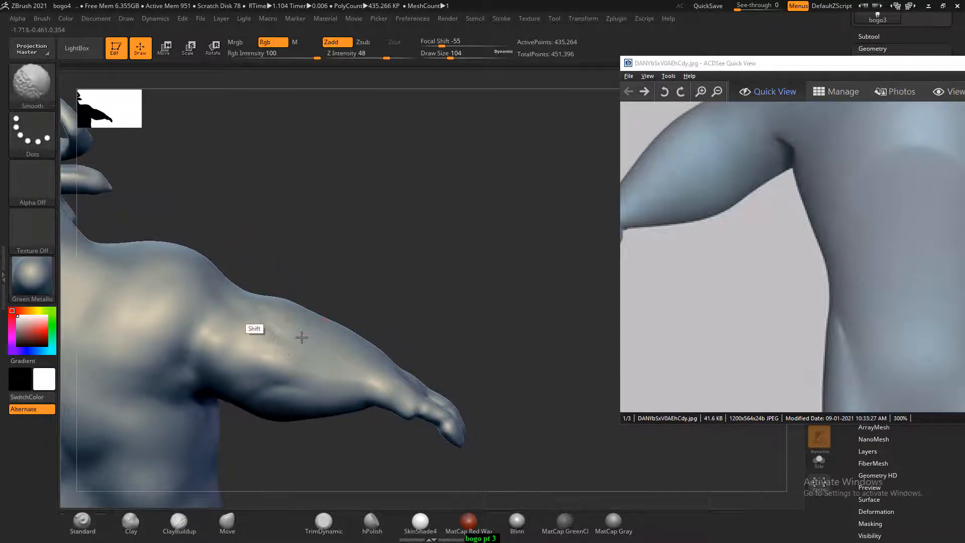
{"action": "mouse_move", "coordinate": [301, 337]}
{"action": "left_mouse_down", "text": "shift"}
{"action": "mouse_move", "coordinate": [327, 373]}
{"action": "mouse_move", "coordinate": [243, 405]}
{"action": "left_mouse_up", "text": "shift"}
{"action": "left_click_drag", "start_coordinate": [371, 275], "coordinate": [355, 318]}
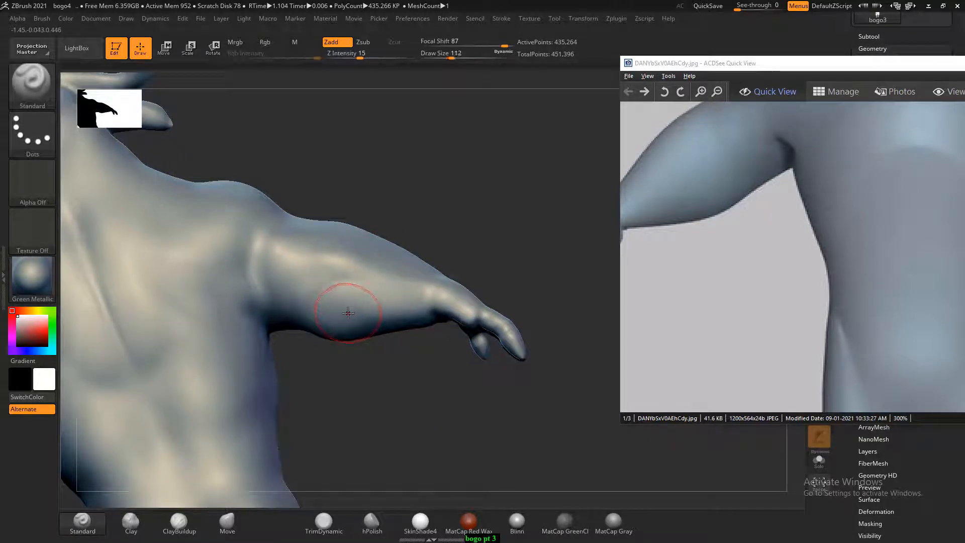
- Refine and smooth the back of the arm with the Standard brush at draw size 120 and focal shift 60
{"action": "key", "text": "ctrl"}
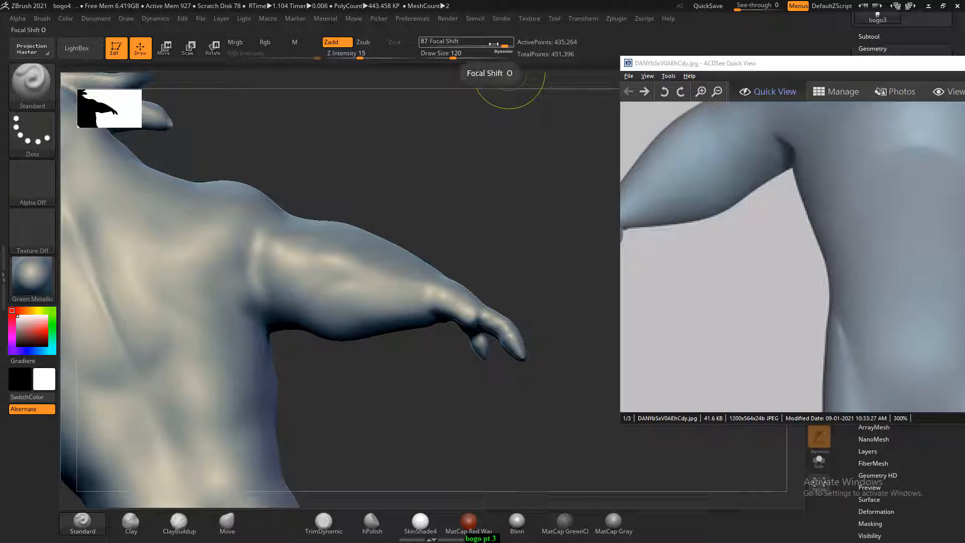
{"action": "left_click_drag", "start_coordinate": [467, 45], "coordinate": [497, 43]}
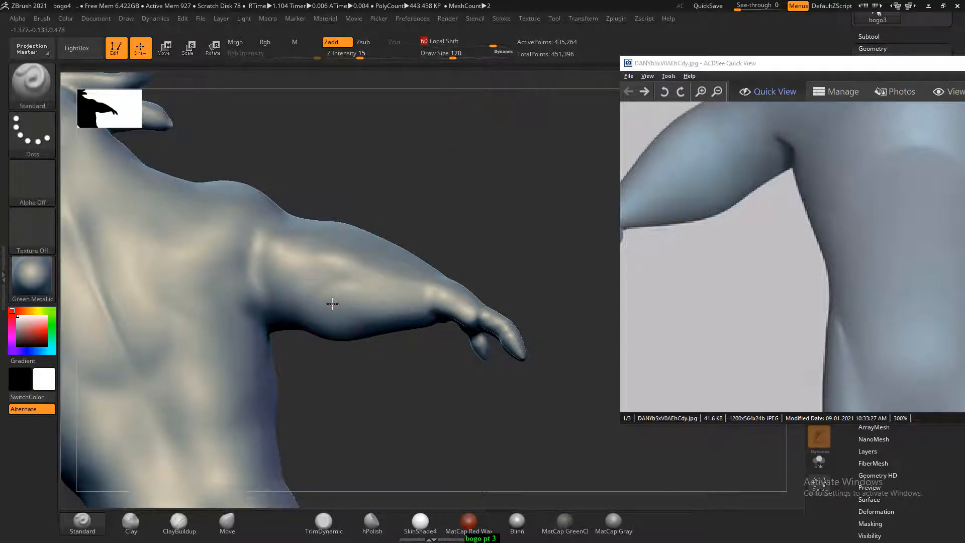
{"action": "key", "text": "shift"}
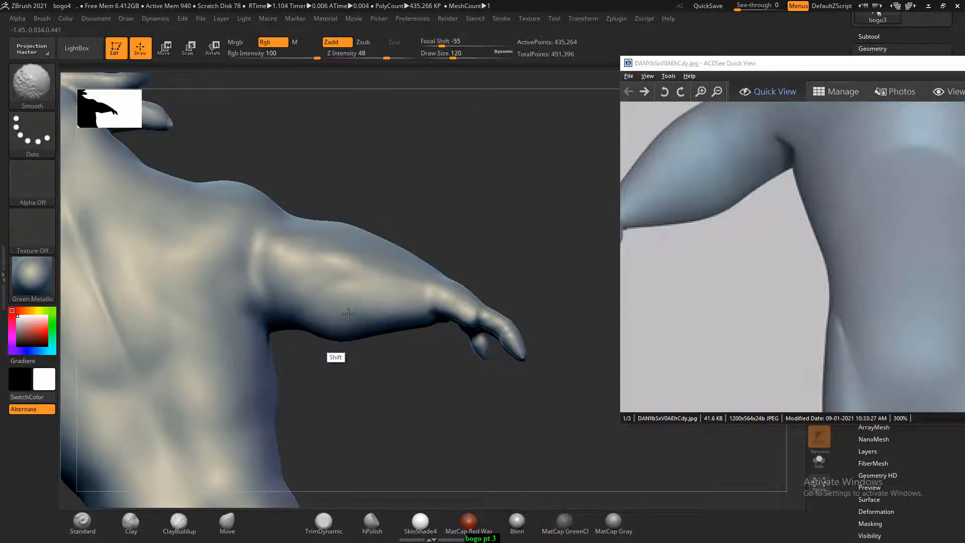
{"action": "mouse_move", "coordinate": [432, 202]}
{"action": "left_mouse_down", "text": "alt"}
{"action": "mouse_move", "coordinate": [392, 185]}
{"action": "mouse_move", "coordinate": [452, 164]}
{"action": "mouse_move", "coordinate": [482, 176]}
{"action": "mouse_move", "coordinate": [478, 168]}
{"action": "mouse_move", "coordinate": [513, 172]}
{"action": "left_mouse_up", "text": "alt"}
{"action": "left_click_drag", "start_coordinate": [538, 256], "coordinate": [508, 395], "text": "shift"}
{"action": "left_click_drag", "start_coordinate": [520, 312], "coordinate": [548, 295]}
{"action": "mouse_move", "coordinate": [312, 237]}
{"action": "left_mouse_down", "text": "shift"}
{"action": "mouse_move", "coordinate": [318, 252]}
{"action": "mouse_move", "coordinate": [209, 211]}
{"action": "mouse_move", "coordinate": [263, 207]}
{"action": "mouse_move", "coordinate": [157, 270]}
{"action": "left_mouse_up", "text": "shift"}
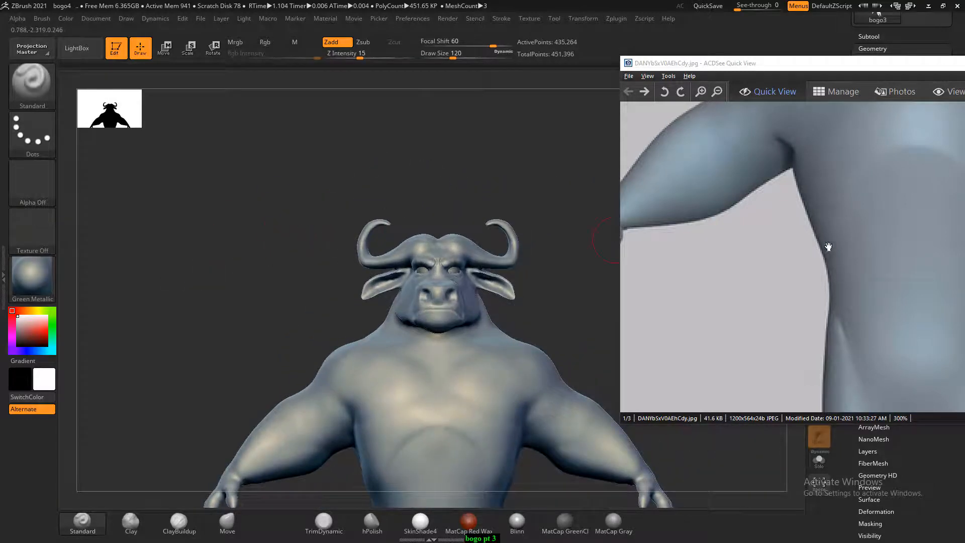
- Frame the head in both the reference image and the model, reduce the brush draw size to 36, and place the reference window beside the face
{"action": "scroll", "coordinate": [828, 247], "scroll_direction": "up", "scroll_amount": 6}
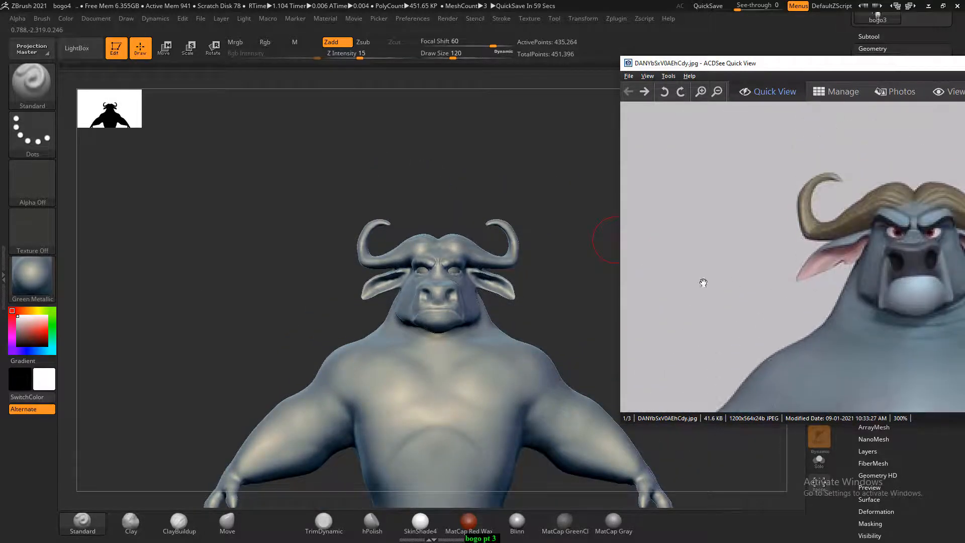
{"action": "left_click_drag", "start_coordinate": [474, 151], "coordinate": [213, 316], "text": "alt"}
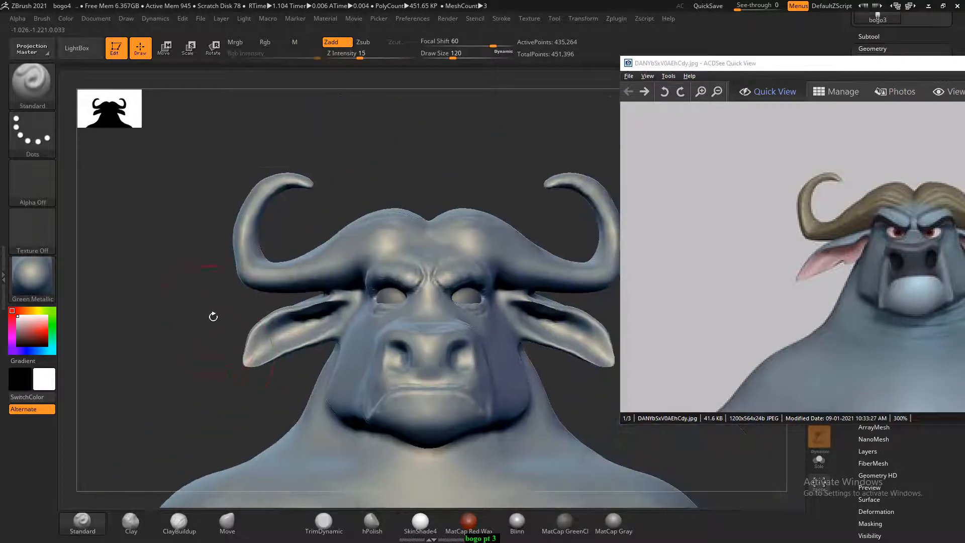
{"action": "left_click_drag", "start_coordinate": [492, 160], "coordinate": [248, 345], "text": "alt"}
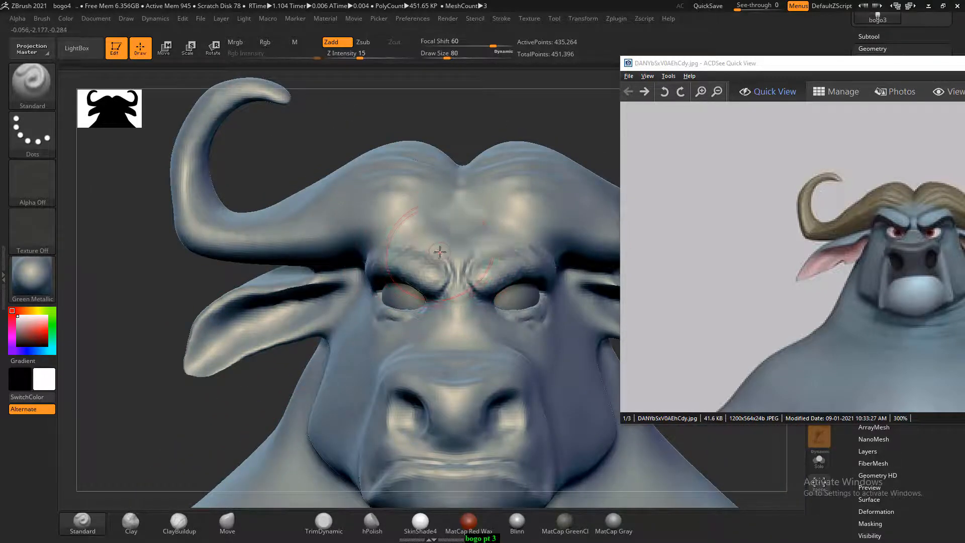
{"action": "key", "text": "bracketleft"}
{"action": "key", "text": "bracketleft"}
{"action": "key", "text": "bracketleft"}
{"action": "key", "text": "bracketleft"}
{"action": "key", "text": "bracketleft"}
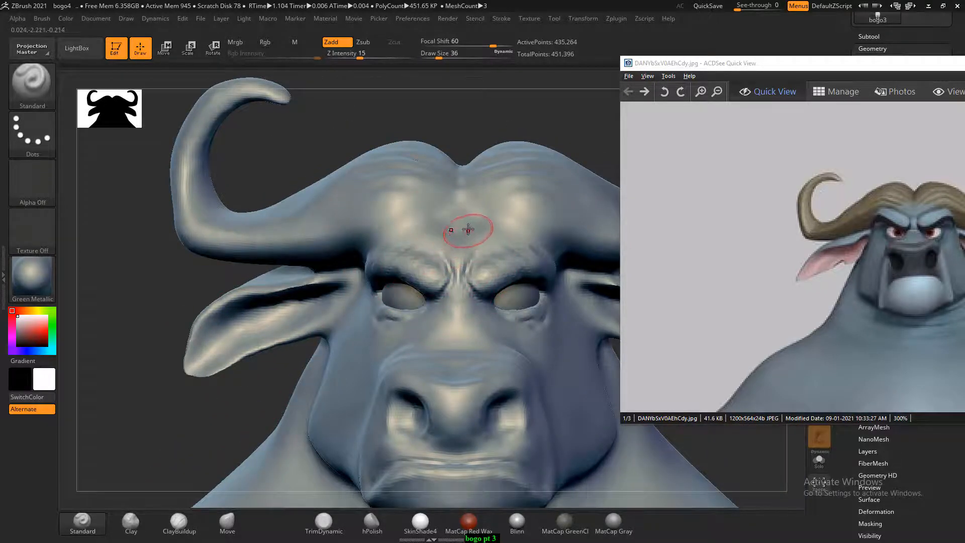
{"action": "left_click_drag", "start_coordinate": [784, 63], "coordinate": [104, 251]}
{"action": "left_click_drag", "start_coordinate": [592, 124], "coordinate": [582, 145], "text": "shift"}
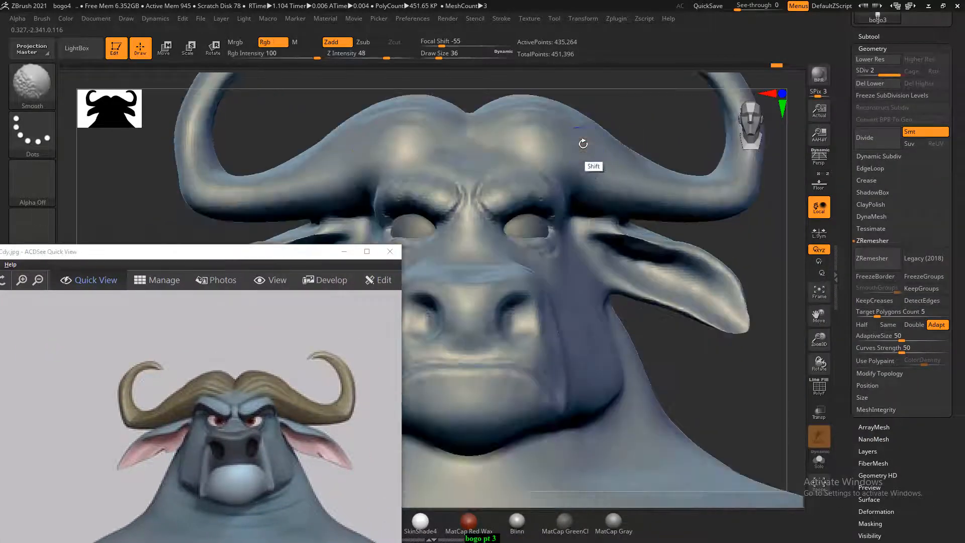
{"action": "left_click_drag", "start_coordinate": [352, 251], "coordinate": [238, 251]}
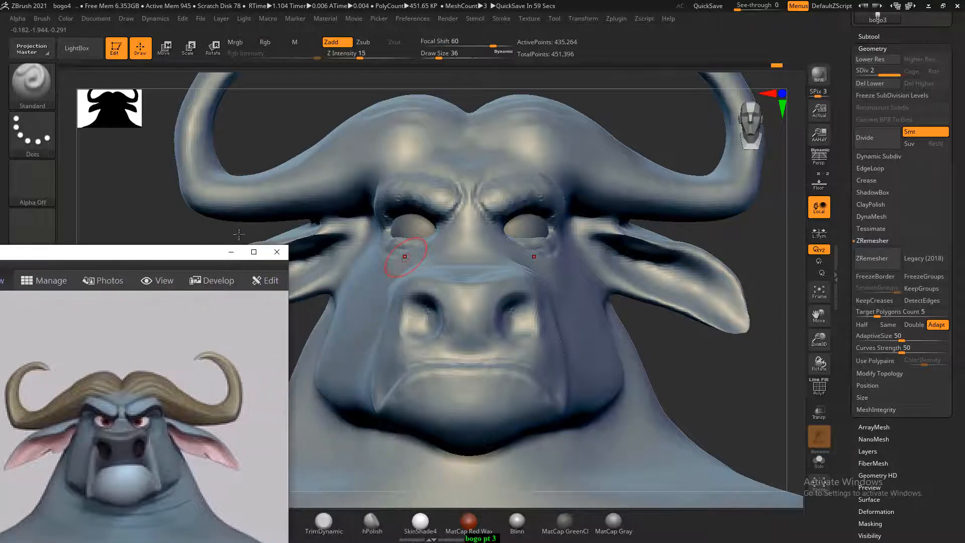
- Carve the boundary between the horn base and the brows across the forehead with the Standard brush at draw size 16
{"action": "left_click_drag", "start_coordinate": [635, 101], "coordinate": [645, 117], "text": "alt"}
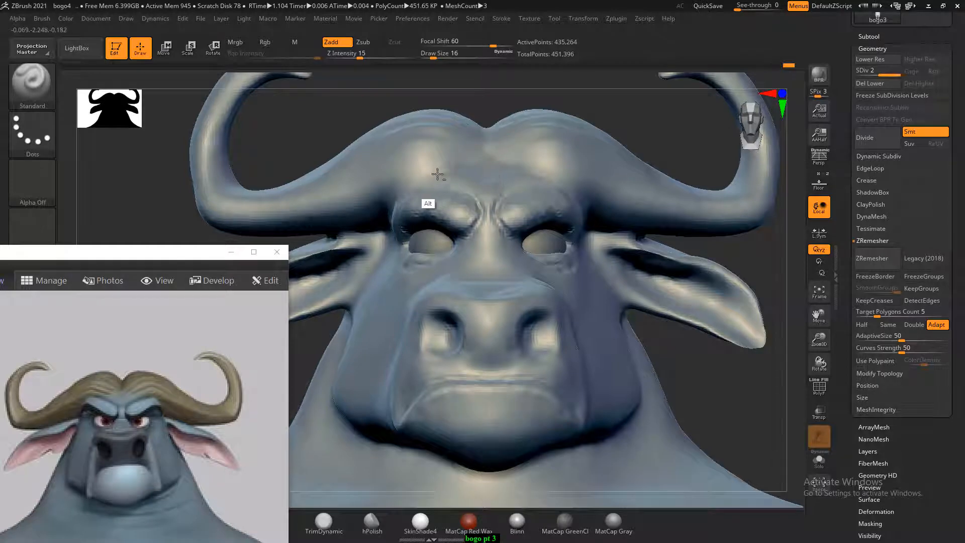
{"action": "left_click_drag", "start_coordinate": [458, 166], "coordinate": [430, 179], "text": "alt"}
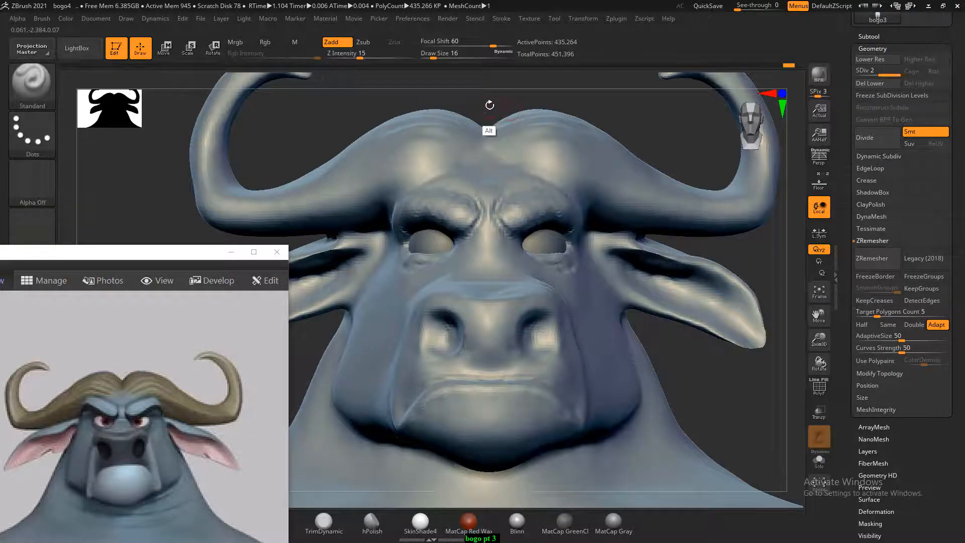
{"action": "left_click_drag", "start_coordinate": [489, 105], "coordinate": [510, 119], "text": "alt"}
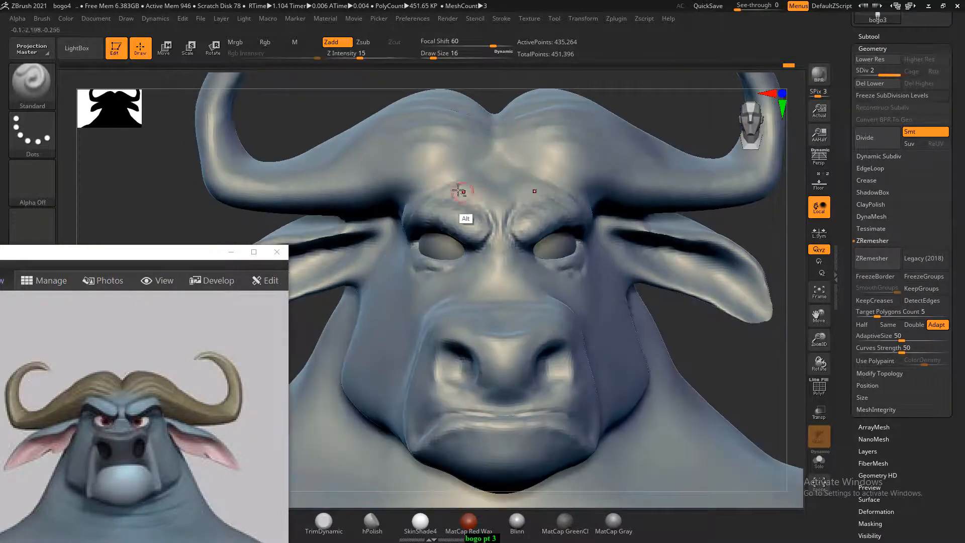
{"action": "left_click_drag", "start_coordinate": [462, 192], "coordinate": [485, 200], "text": "alt"}
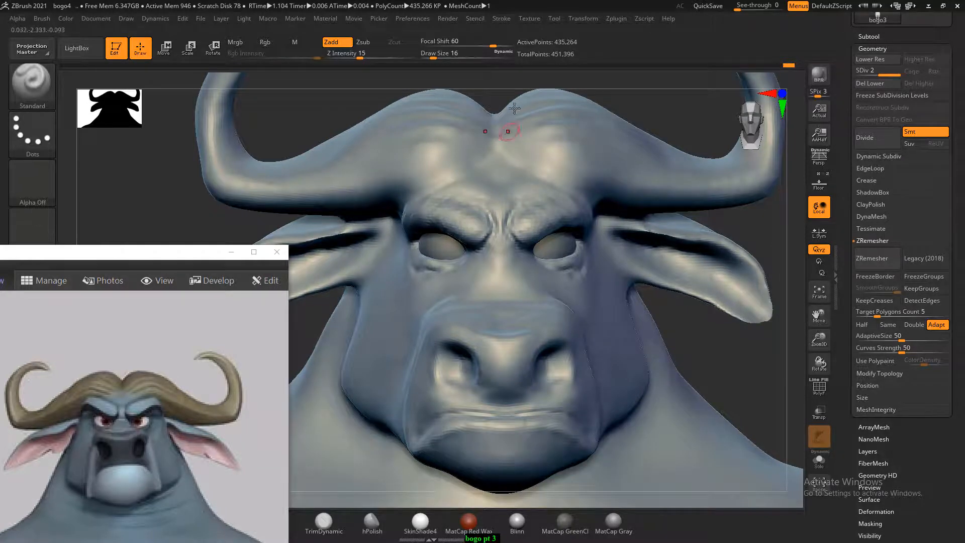
{"action": "left_click_drag", "start_coordinate": [514, 108], "coordinate": [512, 86]}
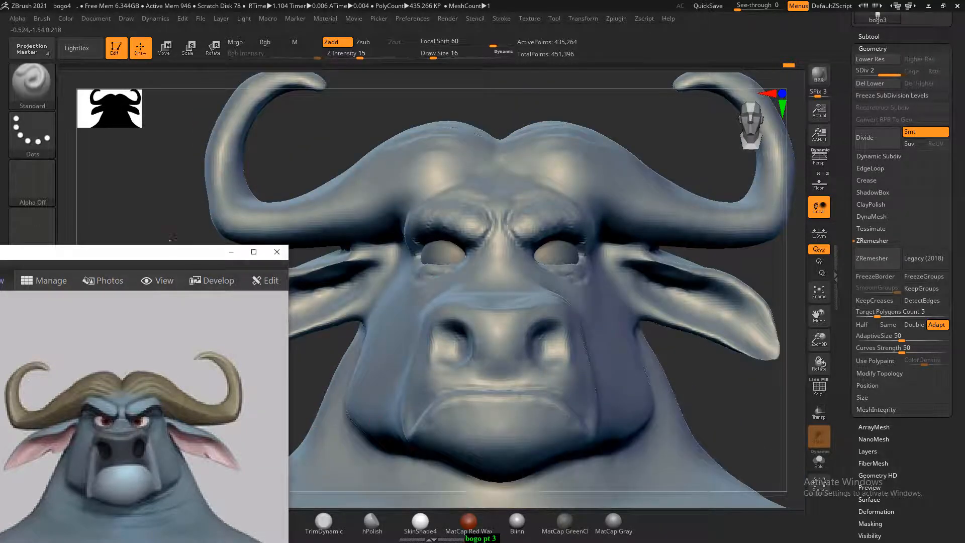
- Shift the reference window clear of the face and adjust the brow and upper-eyelid shape with the Move brush at draw sizes 44 and 40
{"action": "left_click_drag", "start_coordinate": [171, 252], "coordinate": [109, 145]}
{"action": "left_click", "coordinate": [221, 525]}
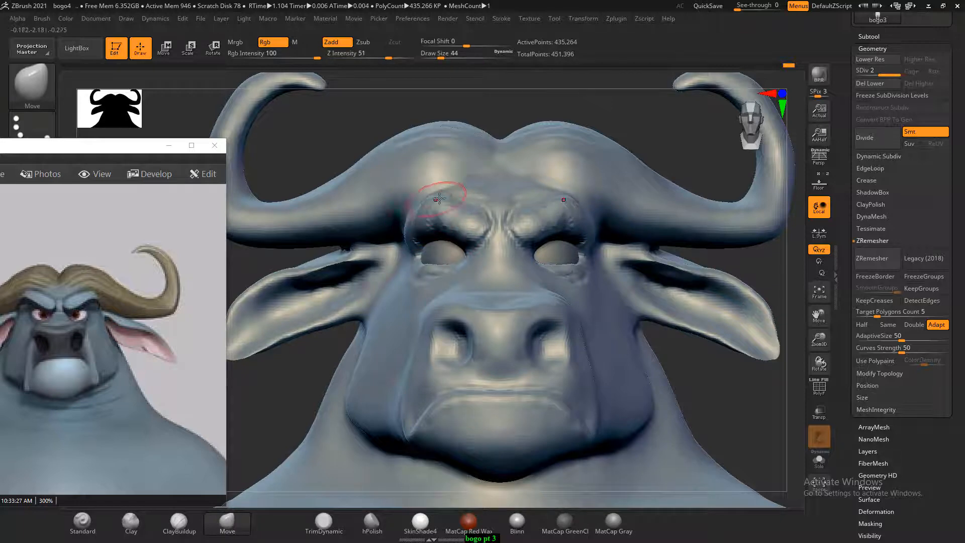
{"action": "left_click_drag", "start_coordinate": [508, 104], "coordinate": [504, 143]}
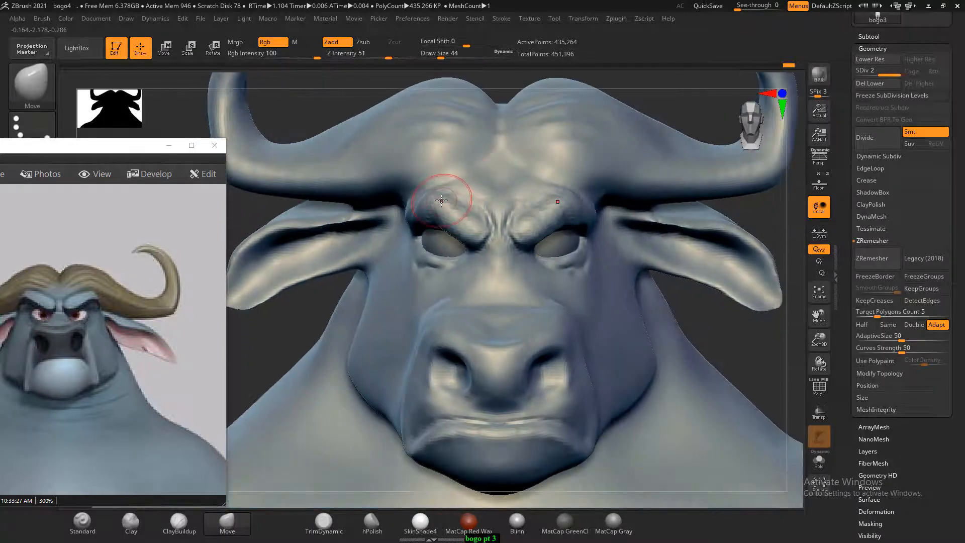
{"action": "left_click_drag", "start_coordinate": [743, 377], "coordinate": [739, 330]}
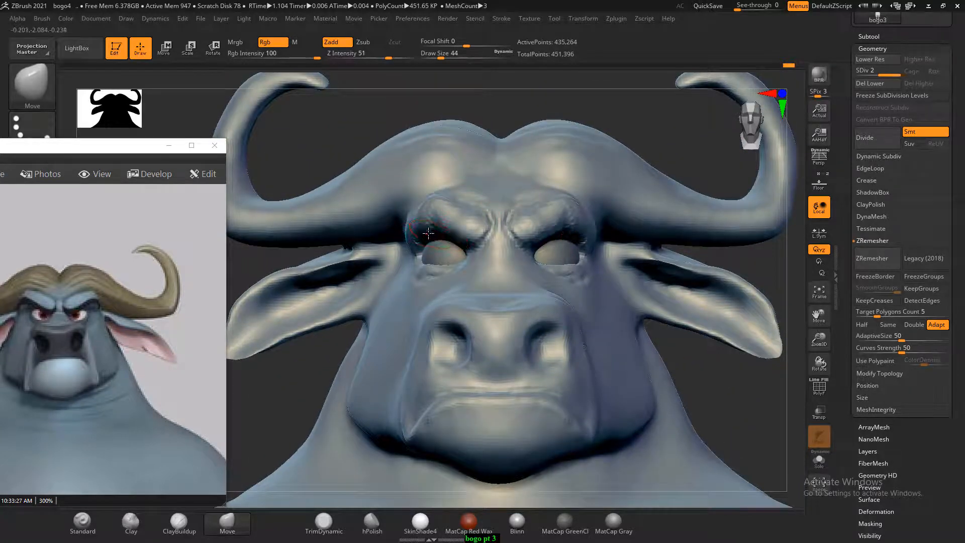
{"action": "left_click_drag", "start_coordinate": [527, 118], "coordinate": [530, 153]}
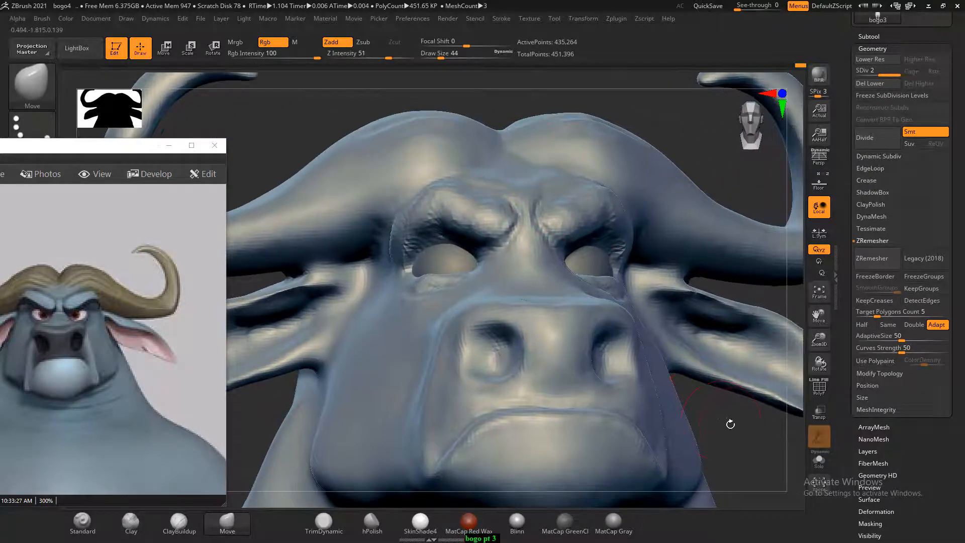
{"action": "mouse_move", "coordinate": [760, 436]}
{"action": "left_mouse_down"}
{"action": "mouse_move", "coordinate": [769, 376]}
{"action": "mouse_move", "coordinate": [734, 416]}
{"action": "mouse_move", "coordinate": [744, 371]}
{"action": "mouse_move", "coordinate": [743, 387]}
{"action": "left_mouse_up"}
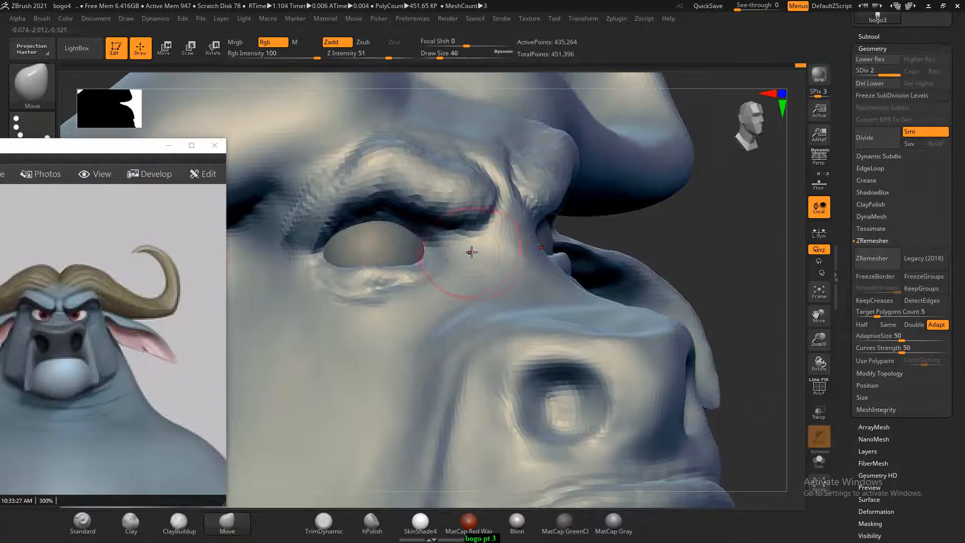
{"action": "key", "text": "bracketleft"}
{"action": "key", "text": "bracketleft"}
- Build up the lower eyelid rim with the Standard brush at draw size 16 and subdivide the mesh to level 3
{"action": "left_click", "coordinate": [83, 525]}
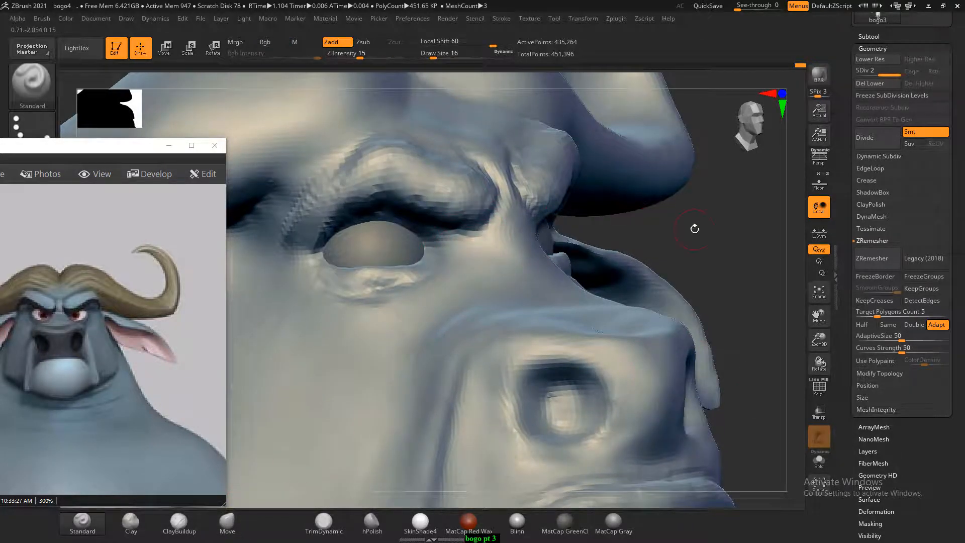
{"action": "left_click_drag", "start_coordinate": [694, 229], "coordinate": [474, 190]}
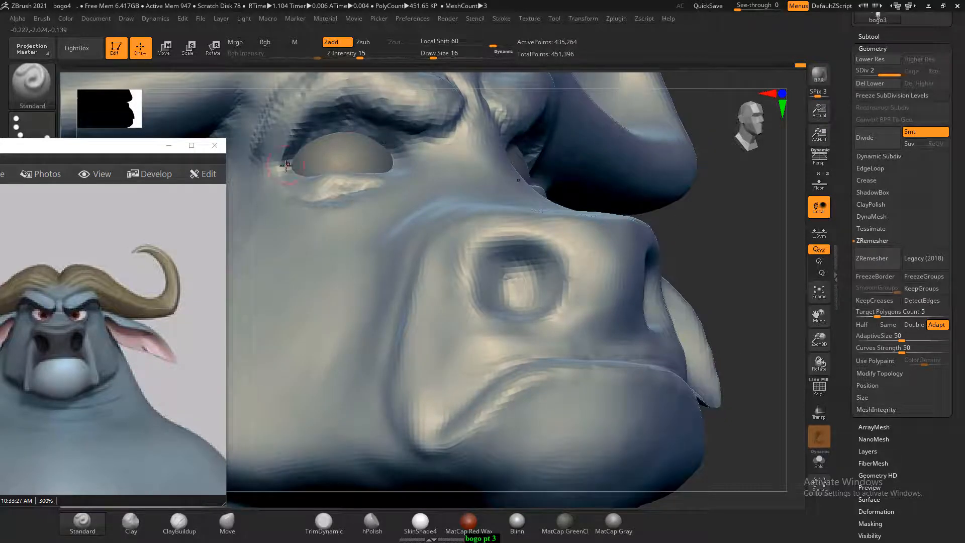
{"action": "mouse_move", "coordinate": [286, 166]}
{"action": "left_mouse_down"}
{"action": "mouse_move", "coordinate": [386, 138]}
{"action": "mouse_move", "coordinate": [329, 122]}
{"action": "mouse_move", "coordinate": [347, 122]}
{"action": "mouse_move", "coordinate": [395, 156]}
{"action": "left_mouse_up"}
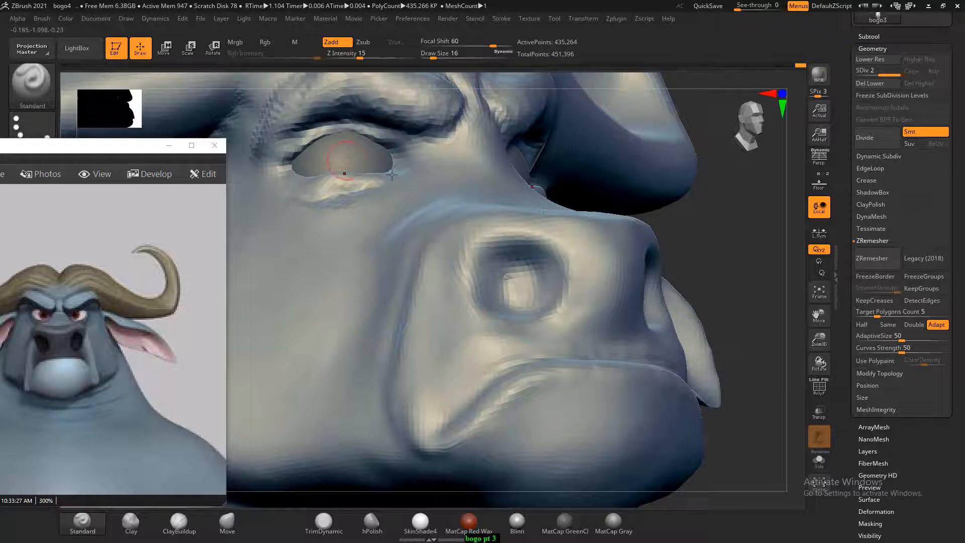
{"action": "left_click", "coordinate": [864, 138]}
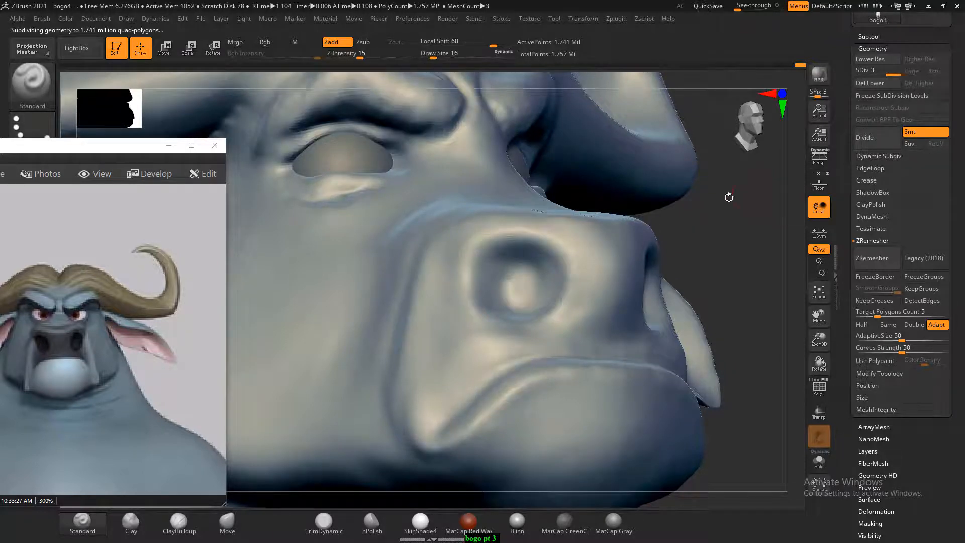
- Carve the crease beneath the lower eyelid with the Standard brush and smooth the uneven folds under the eye
{"action": "mouse_move", "coordinate": [360, 125]}
{"action": "left_mouse_down", "text": "alt"}
{"action": "mouse_move", "coordinate": [297, 132]}
{"action": "mouse_move", "coordinate": [272, 156]}
{"action": "mouse_move", "coordinate": [276, 151]}
{"action": "mouse_move", "coordinate": [277, 173]}
{"action": "mouse_move", "coordinate": [259, 184]}
{"action": "left_mouse_up", "text": "alt"}
{"action": "mouse_move", "coordinate": [678, 214]}
{"action": "left_mouse_down"}
{"action": "mouse_move", "coordinate": [696, 200]}
{"action": "mouse_move", "coordinate": [312, 171]}
{"action": "left_mouse_up"}
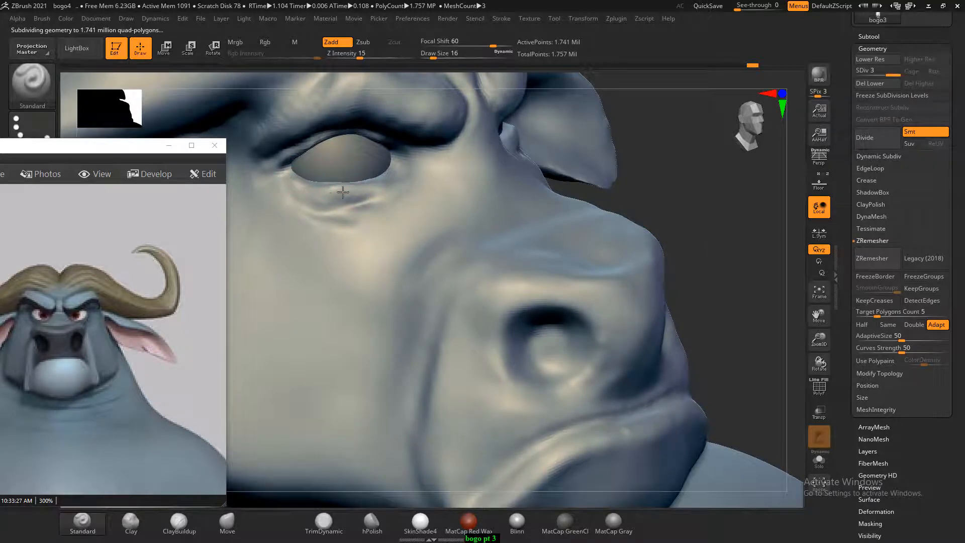
{"action": "left_click_drag", "start_coordinate": [697, 168], "coordinate": [452, 191]}
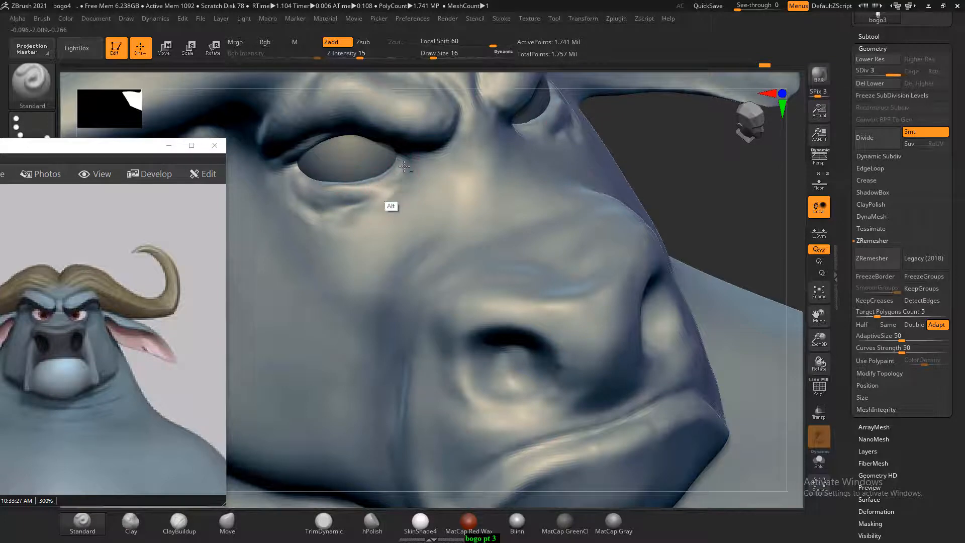
{"action": "key", "text": "shift"}
{"action": "mouse_move", "coordinate": [371, 184]}
{"action": "left_mouse_down", "text": "shift"}
{"action": "mouse_move", "coordinate": [313, 189]}
{"action": "mouse_move", "coordinate": [287, 176]}
{"action": "mouse_move", "coordinate": [343, 205]}
{"action": "left_mouse_up", "text": "shift"}
{"action": "mouse_move", "coordinate": [404, 172]}
{"action": "left_mouse_down", "text": "alt"}
{"action": "mouse_move", "coordinate": [347, 216]}
{"action": "mouse_move", "coordinate": [392, 199]}
{"action": "mouse_move", "coordinate": [345, 222]}
{"action": "left_mouse_up", "text": "alt"}
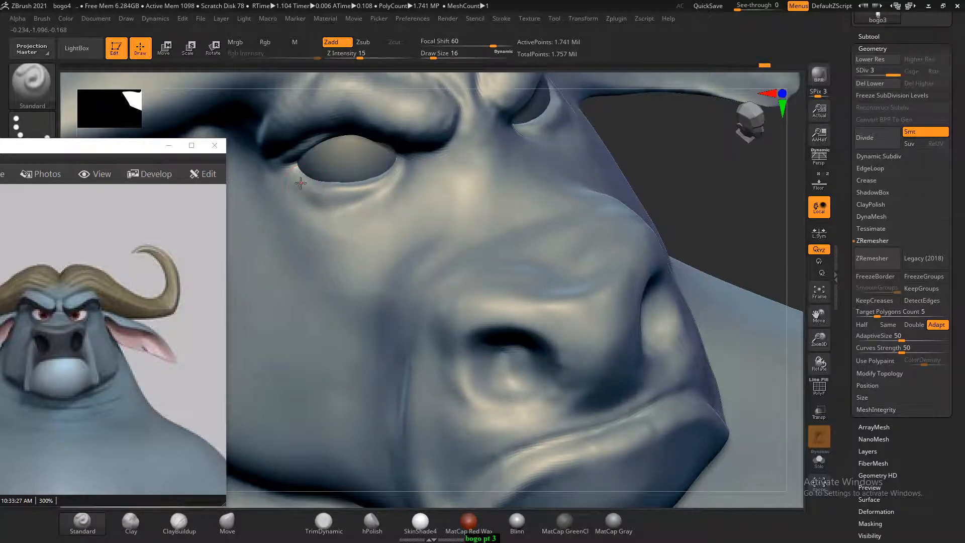
- Raise a thin lower eyelid rim, smooth it, and deepen the crease around the eye's outer and inner corners
{"action": "left_click_drag", "start_coordinate": [300, 183], "coordinate": [399, 162]}
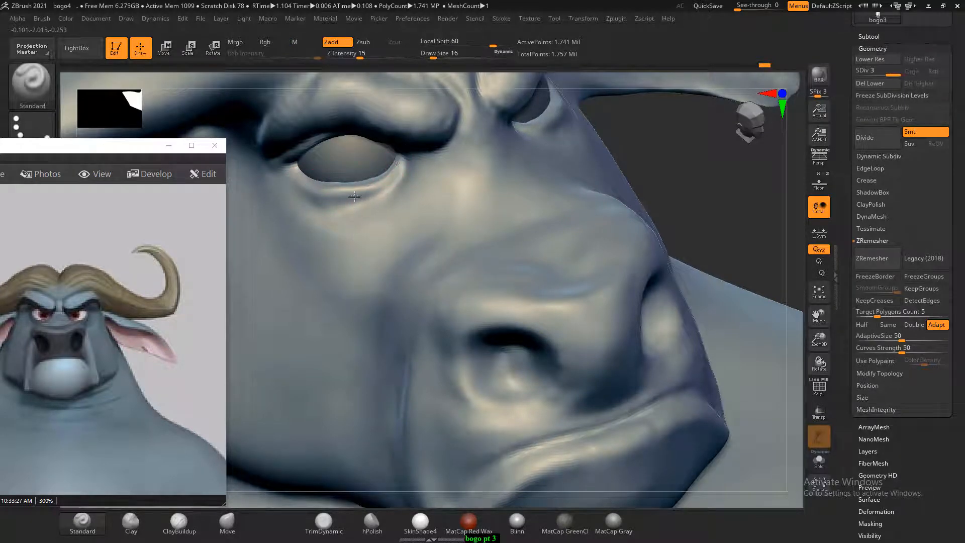
{"action": "mouse_move", "coordinate": [354, 197]}
{"action": "left_mouse_down", "text": "shift"}
{"action": "mouse_move", "coordinate": [387, 178]}
{"action": "mouse_move", "coordinate": [306, 196]}
{"action": "left_mouse_up", "text": "shift"}
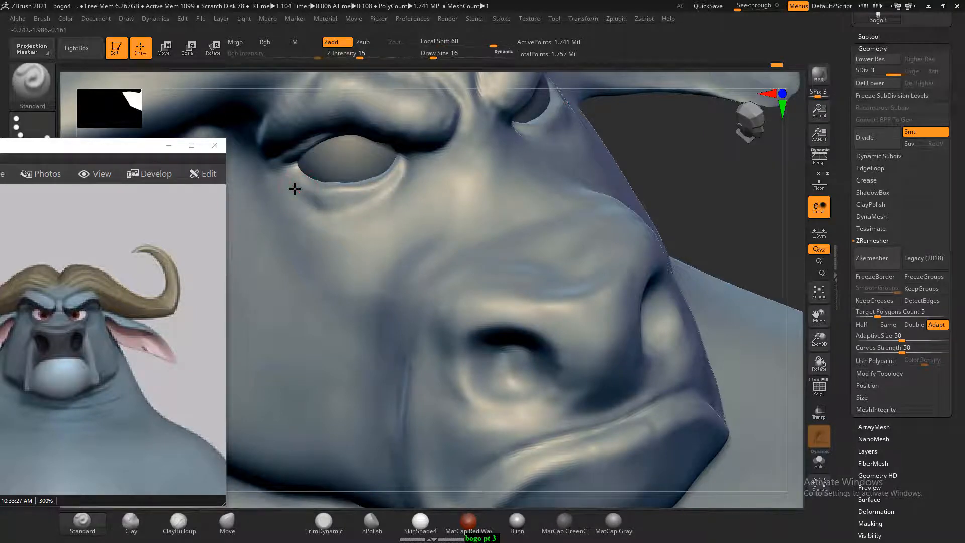
{"action": "left_click_drag", "start_coordinate": [381, 181], "coordinate": [328, 190], "text": "shift"}
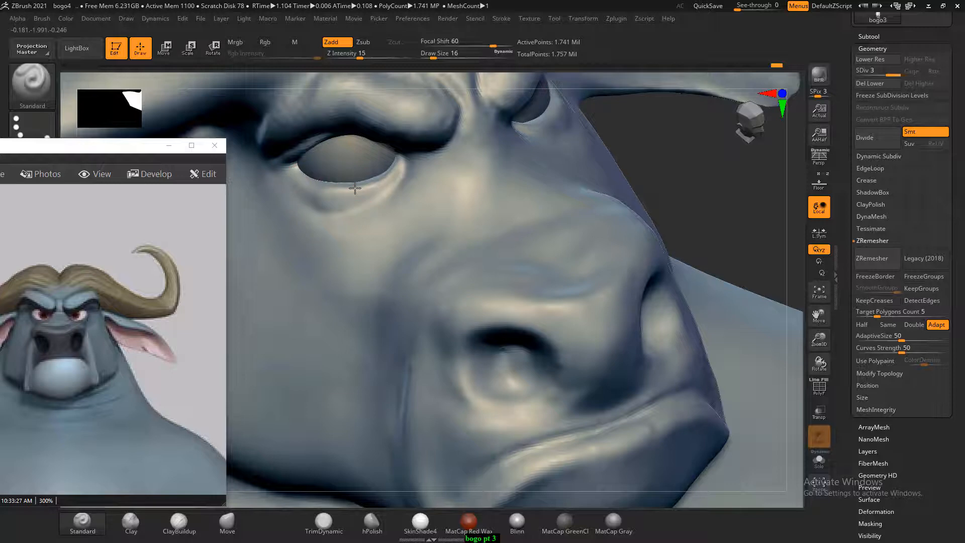
{"action": "mouse_move", "coordinate": [294, 178]}
{"action": "left_mouse_down", "text": "alt"}
{"action": "mouse_move", "coordinate": [309, 197]}
{"action": "mouse_move", "coordinate": [275, 172]}
{"action": "mouse_move", "coordinate": [295, 168]}
{"action": "left_mouse_up", "text": "alt"}
{"action": "left_click_drag", "start_coordinate": [287, 203], "coordinate": [413, 173], "text": "alt"}
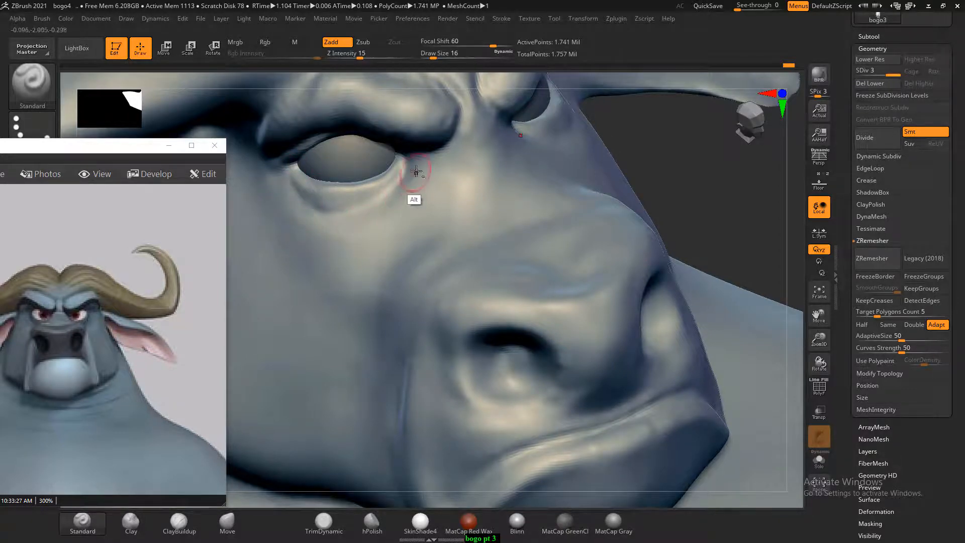
{"action": "left_click_drag", "start_coordinate": [698, 230], "coordinate": [705, 219]}
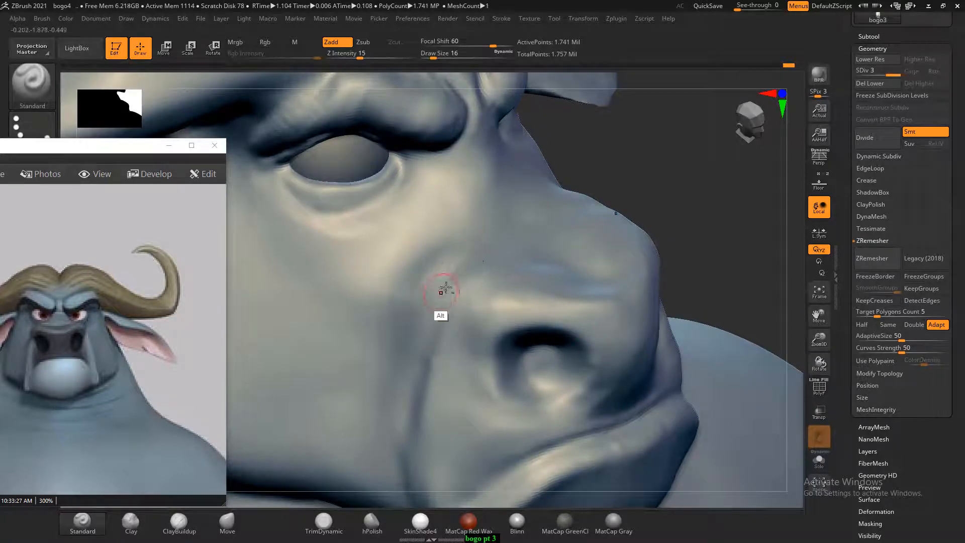
{"action": "left_click_drag", "start_coordinate": [720, 172], "coordinate": [693, 219]}
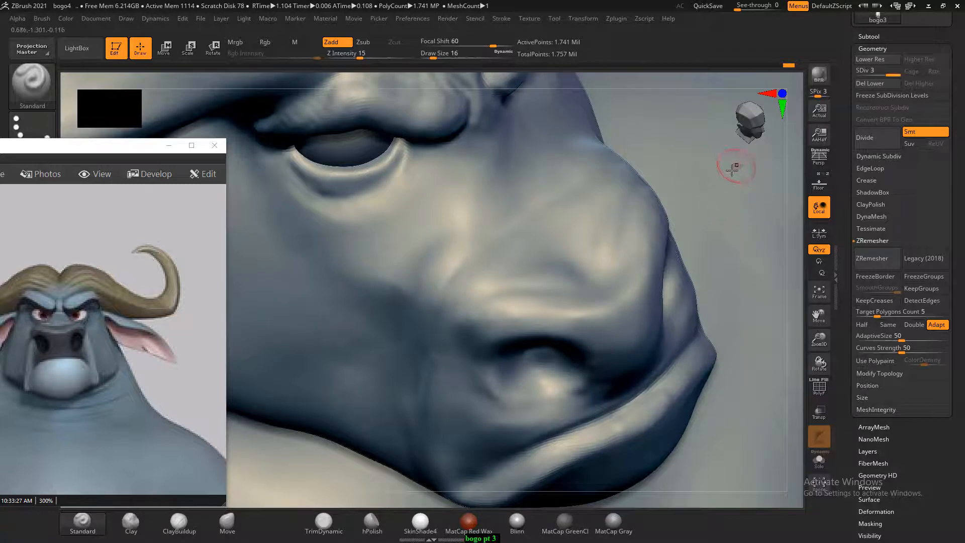
- Frame the whole model and enlarge the reference image to 700% on the side view of the muzzle and mouth to examine their shape
{"action": "key", "text": "f"}
{"action": "left_click_drag", "start_coordinate": [719, 219], "coordinate": [691, 282]}
{"action": "left_click_drag", "start_coordinate": [37, 357], "coordinate": [325, 320]}
{"action": "left_click_drag", "start_coordinate": [197, 316], "coordinate": [13, 300]}
{"action": "left_click_drag", "start_coordinate": [211, 316], "coordinate": [17, 304]}
{"action": "left_click_drag", "start_coordinate": [163, 319], "coordinate": [0, 304]}
{"action": "left_click_drag", "start_coordinate": [224, 314], "coordinate": [131, 326]}
{"action": "scroll", "coordinate": [145, 323], "scroll_direction": "up", "scroll_amount": 4}
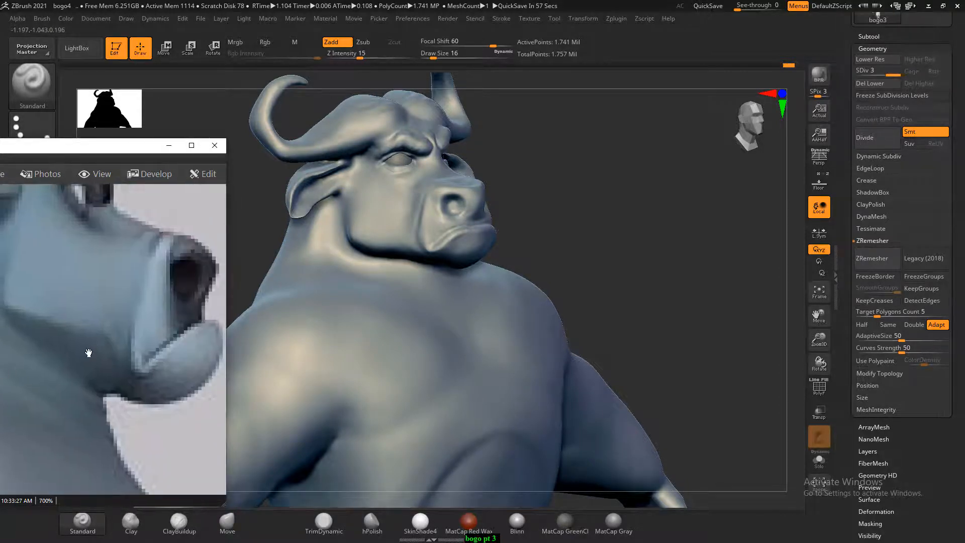
- Refine the mouth corner and the side of the muzzle with the Standard brush, smoothing the muzzle at draw size 68
{"action": "left_click_drag", "start_coordinate": [692, 218], "coordinate": [649, 275]}
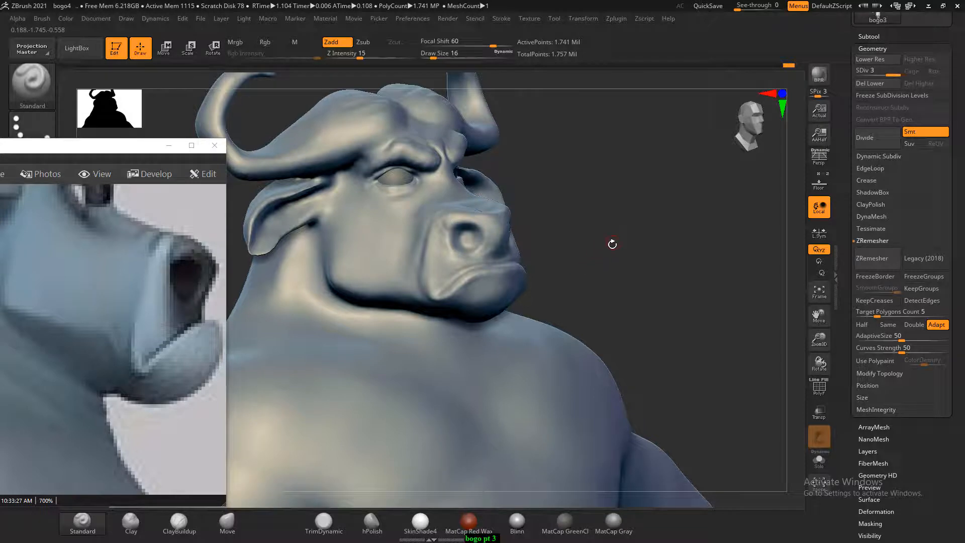
{"action": "mouse_move", "coordinate": [582, 270]}
{"action": "left_mouse_down"}
{"action": "mouse_move", "coordinate": [613, 250]}
{"action": "mouse_move", "coordinate": [597, 265]}
{"action": "left_mouse_up"}
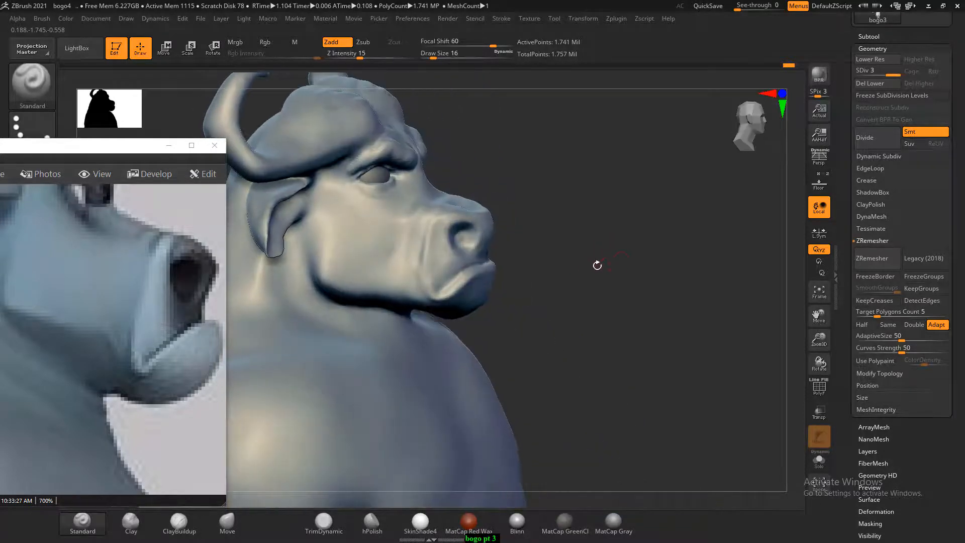
{"action": "mouse_move", "coordinate": [493, 264]}
{"action": "left_mouse_down"}
{"action": "mouse_move", "coordinate": [544, 246]}
{"action": "mouse_move", "coordinate": [501, 253]}
{"action": "left_mouse_up"}
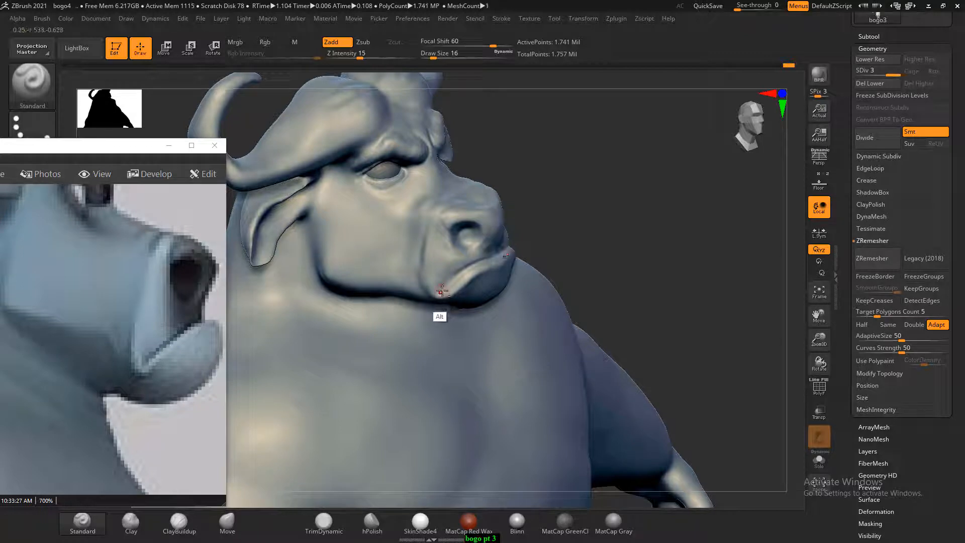
{"action": "left_click_drag", "start_coordinate": [607, 213], "coordinate": [603, 219]}
{"action": "key", "text": "shift"}
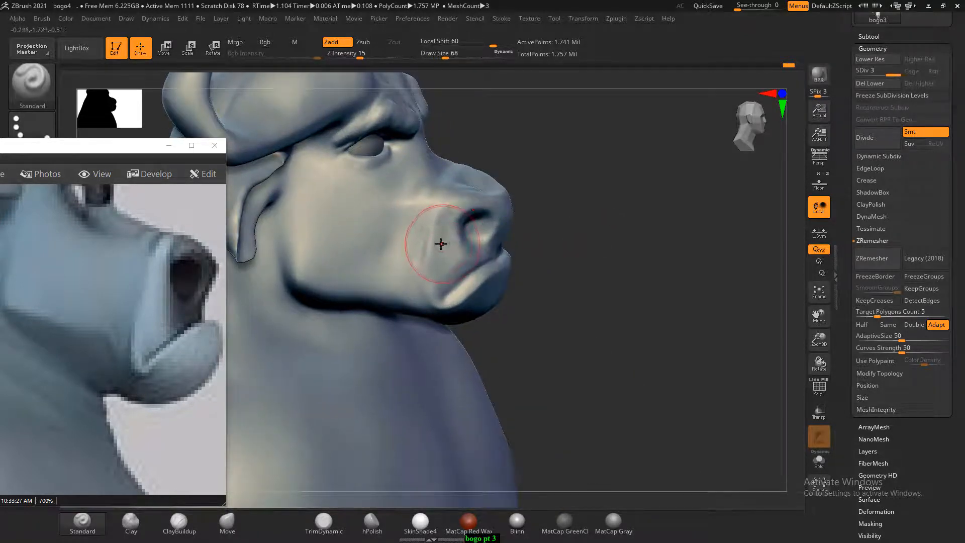
{"action": "left_click_drag", "start_coordinate": [585, 228], "coordinate": [596, 212]}
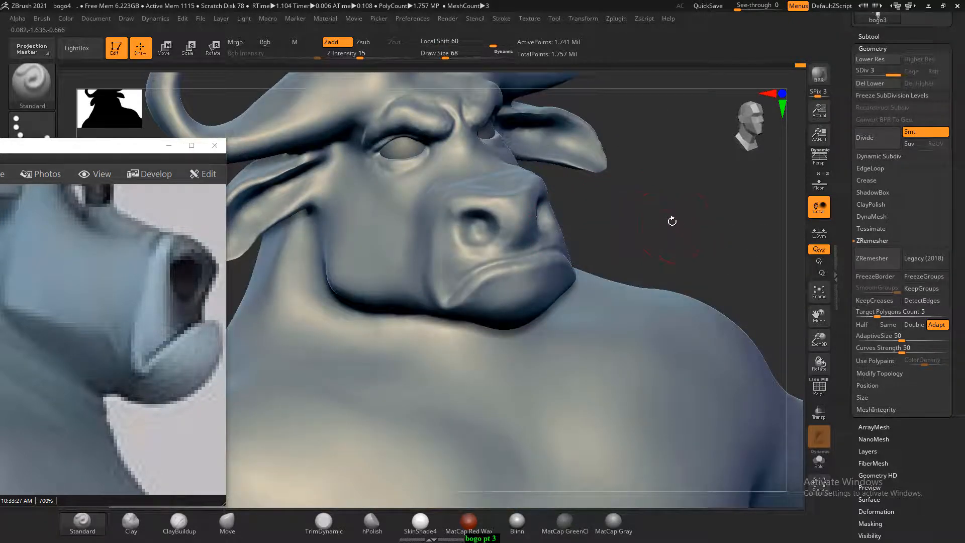
- Smooth the lower lip and chin at draw size 68 and the mouth corners at draw size 36
{"action": "left_click_drag", "start_coordinate": [671, 222], "coordinate": [696, 225]}
{"action": "key", "text": "shift"}
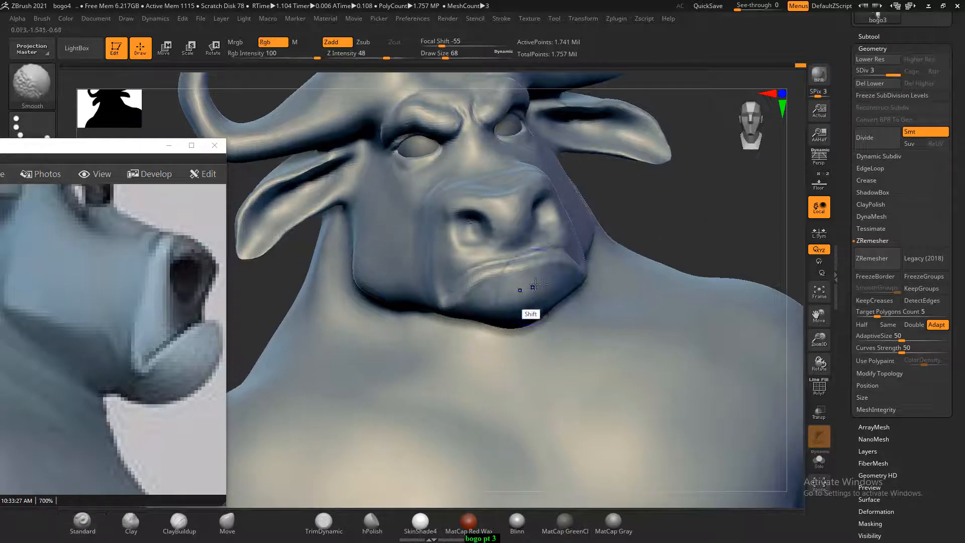
{"action": "left_click_drag", "start_coordinate": [535, 284], "coordinate": [480, 298], "text": "shift"}
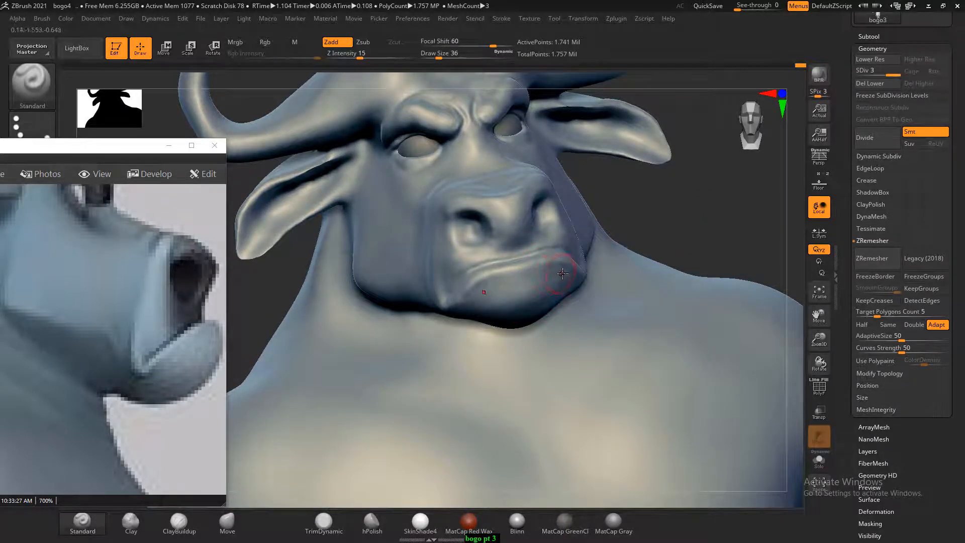
{"action": "key", "text": "shift"}
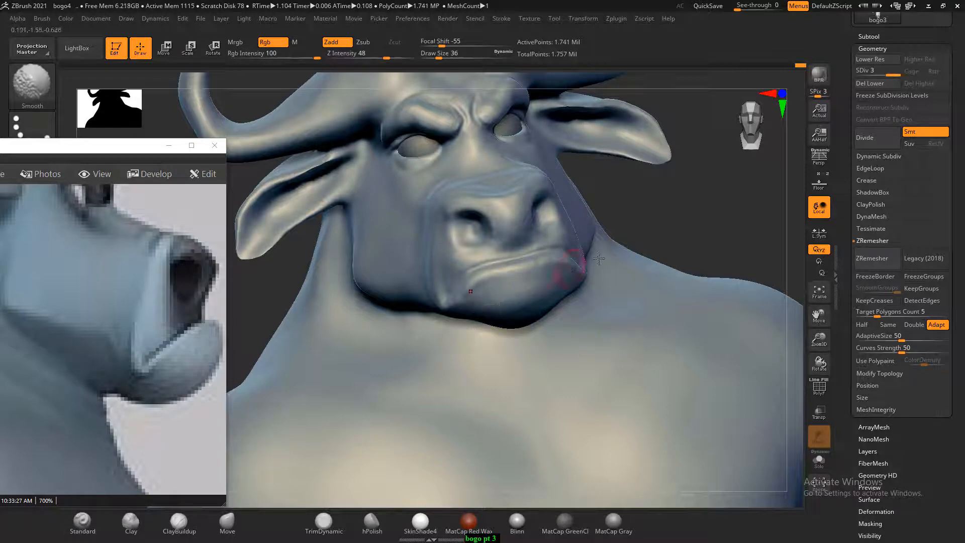
{"action": "left_click_drag", "start_coordinate": [692, 211], "coordinate": [698, 262], "text": "shift"}
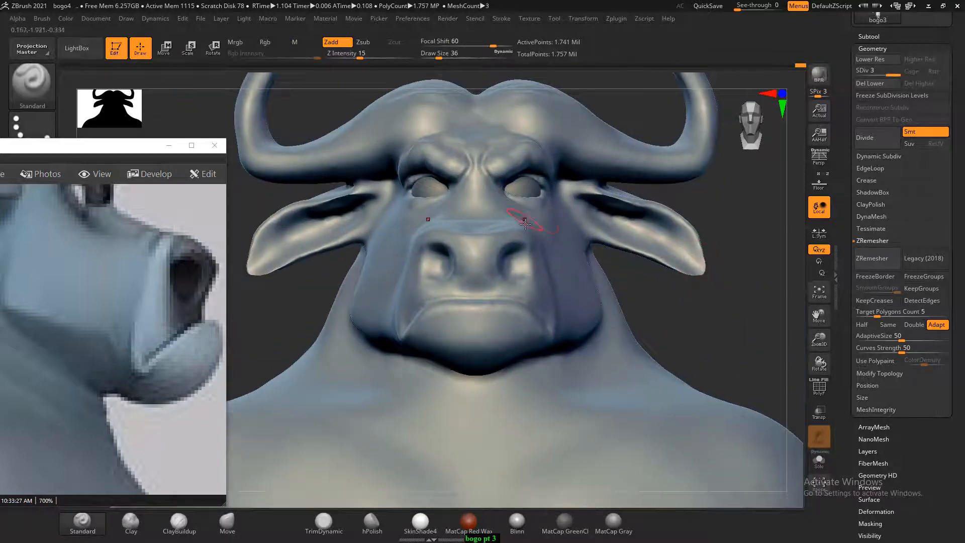
- Bring the reference's ear and jaw into view and carve the rear cheek edge below the ear with the Standard brush at draw size 36
{"action": "scroll", "coordinate": [156, 312], "scroll_direction": "up", "scroll_amount": 3}
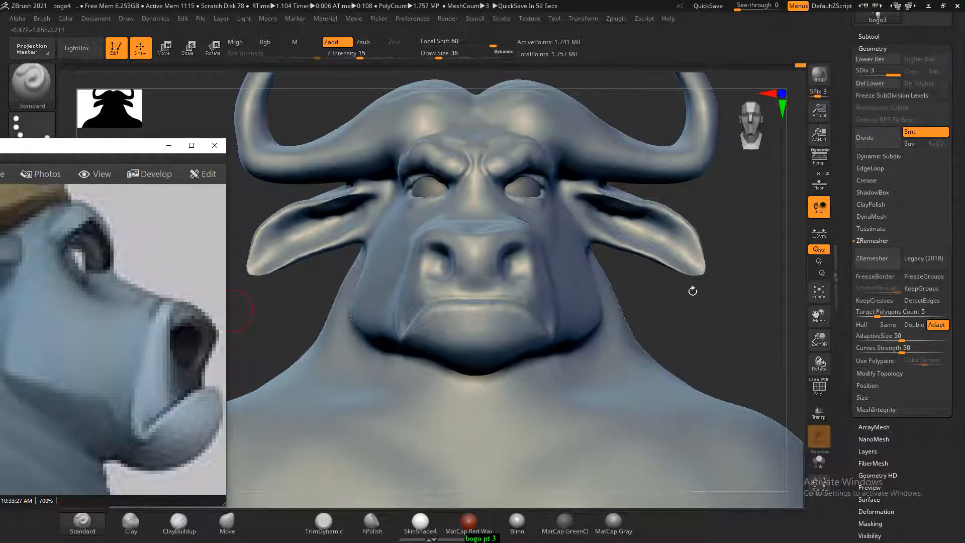
{"action": "mouse_move", "coordinate": [693, 291]}
{"action": "left_mouse_down"}
{"action": "mouse_move", "coordinate": [704, 279]}
{"action": "mouse_move", "coordinate": [405, 194]}
{"action": "mouse_move", "coordinate": [436, 195]}
{"action": "left_mouse_up"}
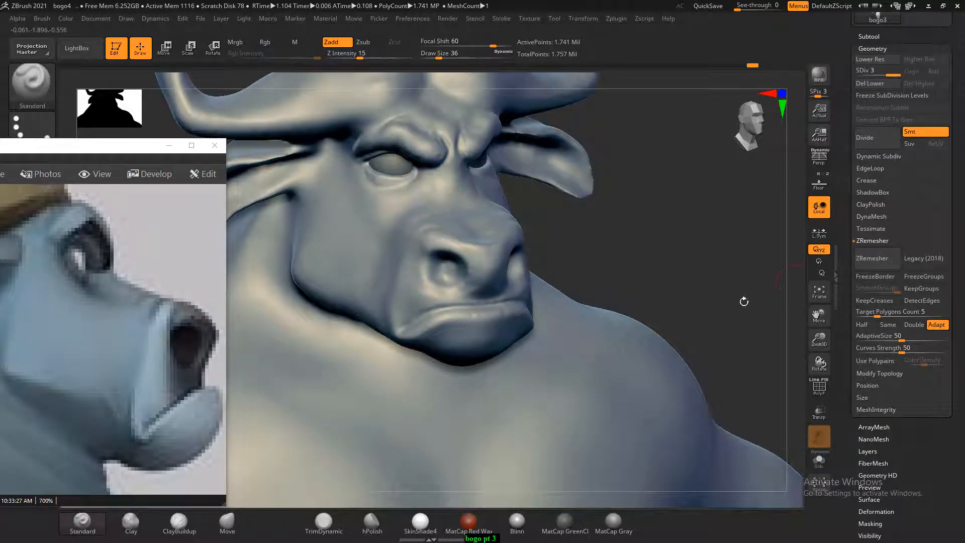
{"action": "left_click_drag", "start_coordinate": [96, 356], "coordinate": [196, 355]}
{"action": "mouse_move", "coordinate": [566, 236]}
{"action": "left_mouse_down"}
{"action": "mouse_move", "coordinate": [632, 236]}
{"action": "mouse_move", "coordinate": [584, 262]}
{"action": "left_mouse_up"}
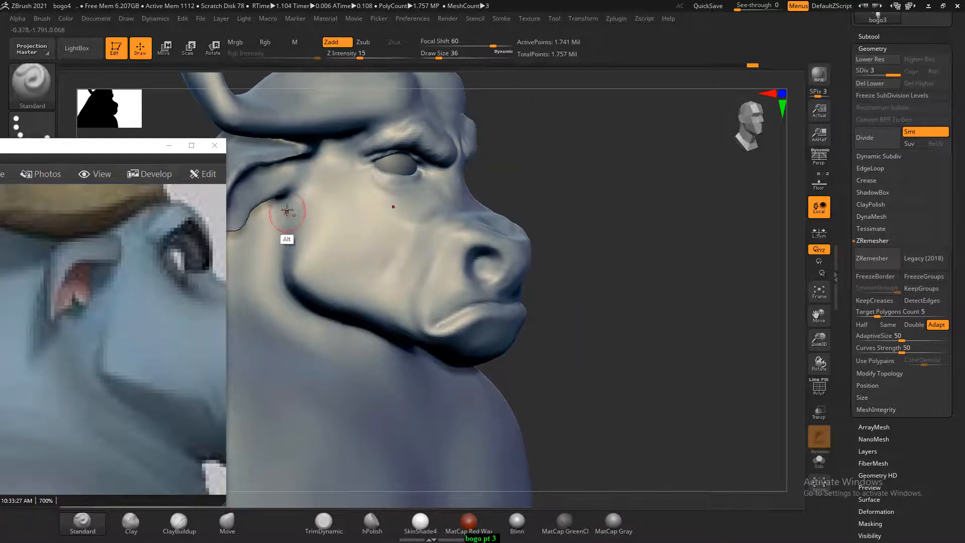
{"action": "left_click_drag", "start_coordinate": [286, 212], "coordinate": [281, 230], "text": "alt"}
{"action": "left_click_drag", "start_coordinate": [287, 268], "coordinate": [288, 275], "text": "alt"}
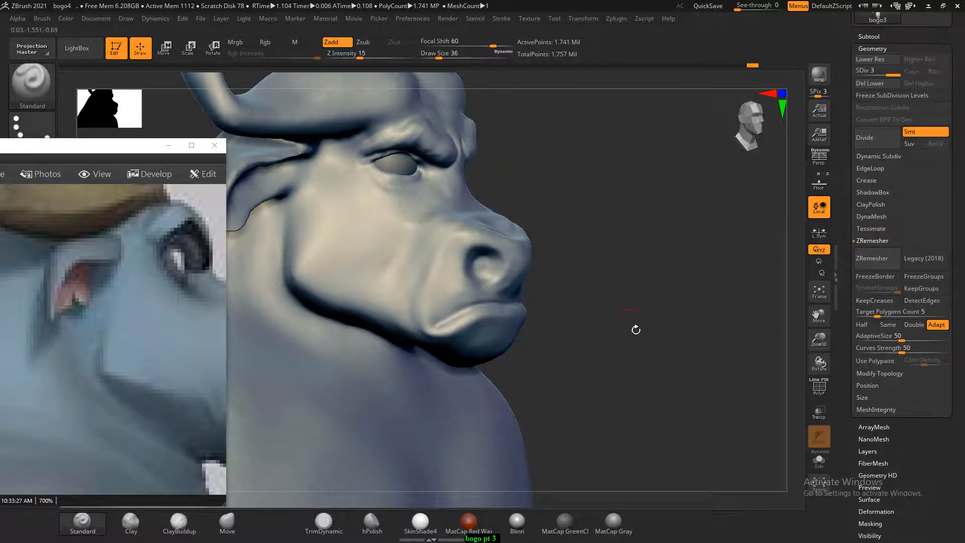
- Reshape the underside of the jaw and the throat in side view with the Move brush at draw size 84
{"action": "mouse_move", "coordinate": [635, 330]}
{"action": "left_mouse_down"}
{"action": "mouse_move", "coordinate": [635, 319]}
{"action": "mouse_move", "coordinate": [614, 318]}
{"action": "mouse_move", "coordinate": [640, 302]}
{"action": "mouse_move", "coordinate": [640, 324]}
{"action": "left_mouse_up"}
{"action": "left_click", "coordinate": [236, 525]}
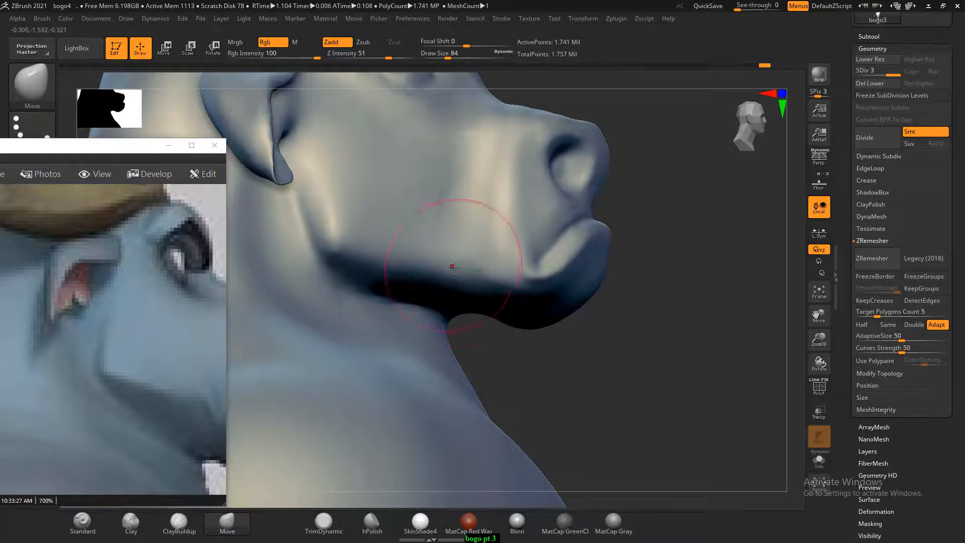
{"action": "left_click_drag", "start_coordinate": [469, 321], "coordinate": [581, 345]}
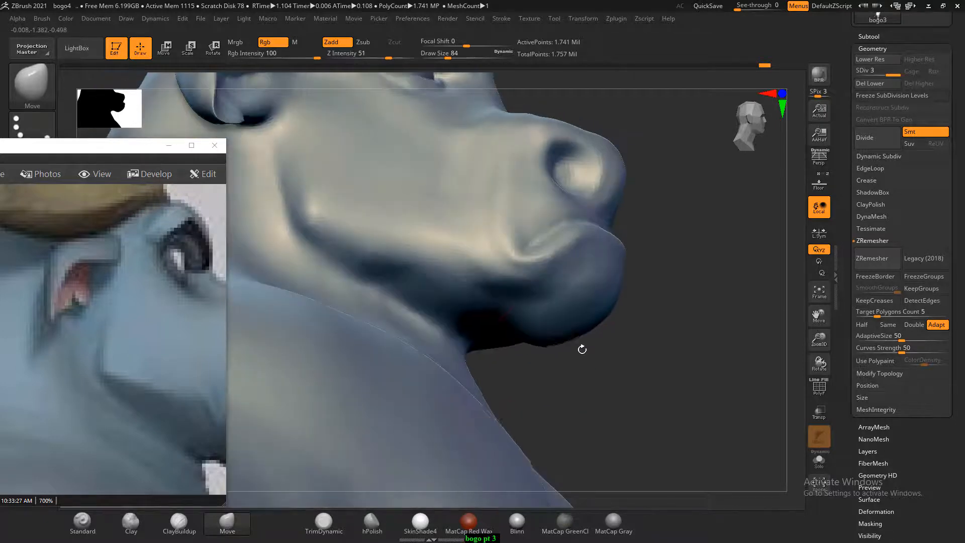
{"action": "left_click_drag", "start_coordinate": [461, 338], "coordinate": [453, 346]}
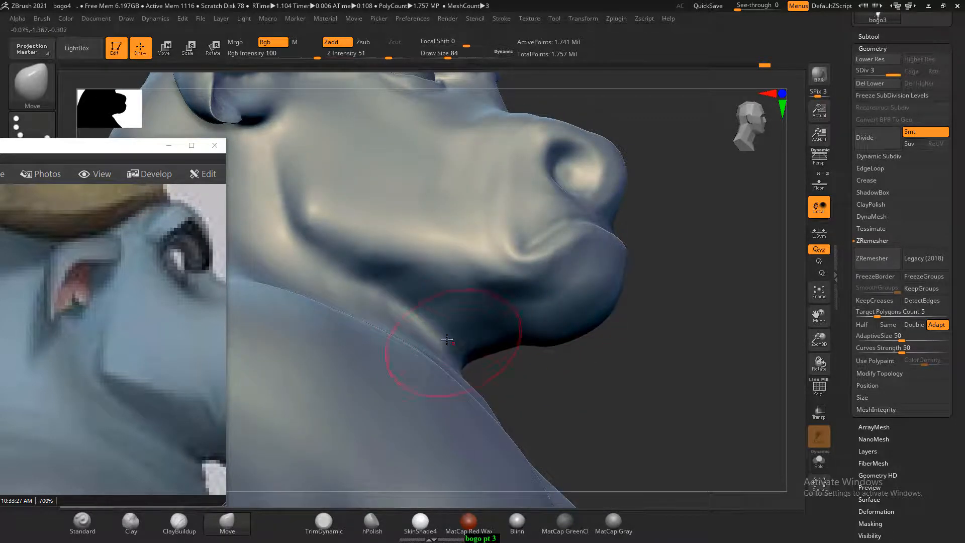
- Reshape the jaw underside and chin in side view with the Move brush at draw size 84, with the reference's muzzle in view
{"action": "mouse_move", "coordinate": [435, 312]}
{"action": "left_mouse_down"}
{"action": "mouse_move", "coordinate": [425, 319]}
{"action": "mouse_move", "coordinate": [398, 304]}
{"action": "left_mouse_up"}
{"action": "left_click_drag", "start_coordinate": [670, 356], "coordinate": [665, 355]}
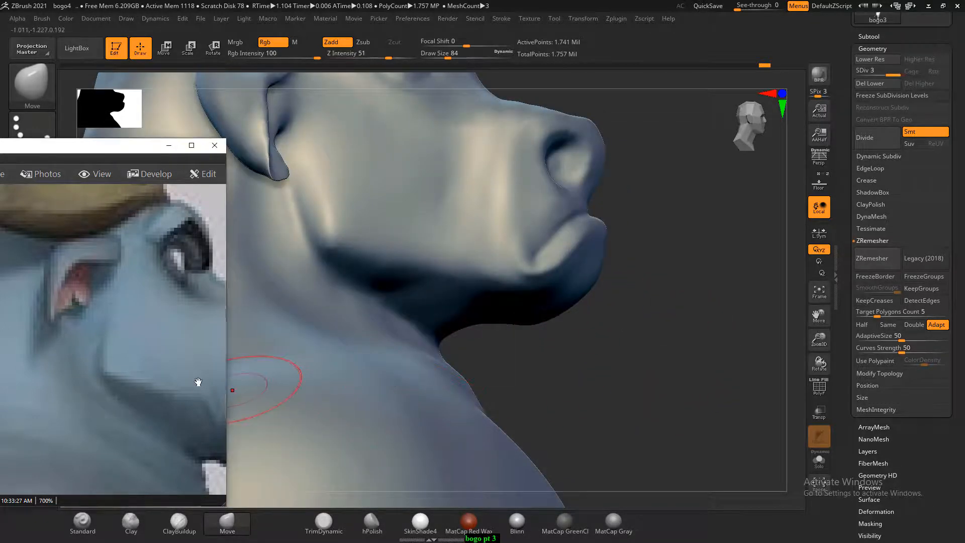
{"action": "left_click_drag", "start_coordinate": [196, 384], "coordinate": [173, 387]}
{"action": "left_click", "coordinate": [625, 327]}
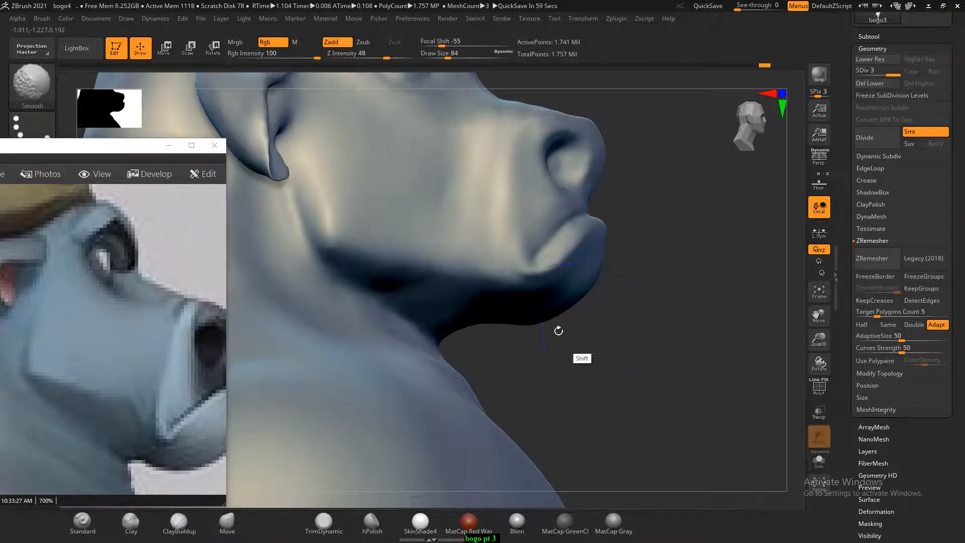
{"action": "left_click_drag", "start_coordinate": [539, 313], "coordinate": [537, 320]}
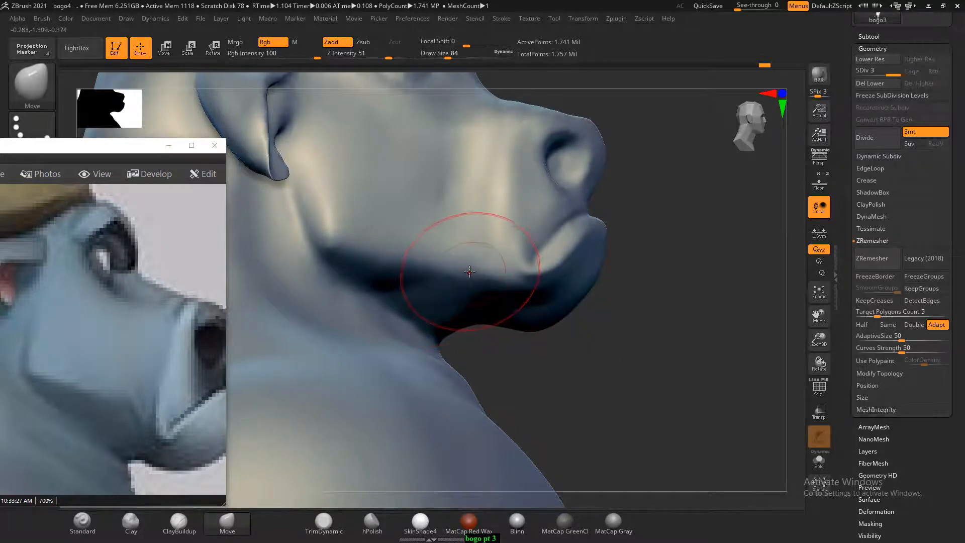
{"action": "left_click_drag", "start_coordinate": [476, 264], "coordinate": [479, 266]}
- Refine the jaw edge behind the mouth corner with the Move brush at draw size 44 and smooth it
{"action": "key", "text": "bracketleft"}
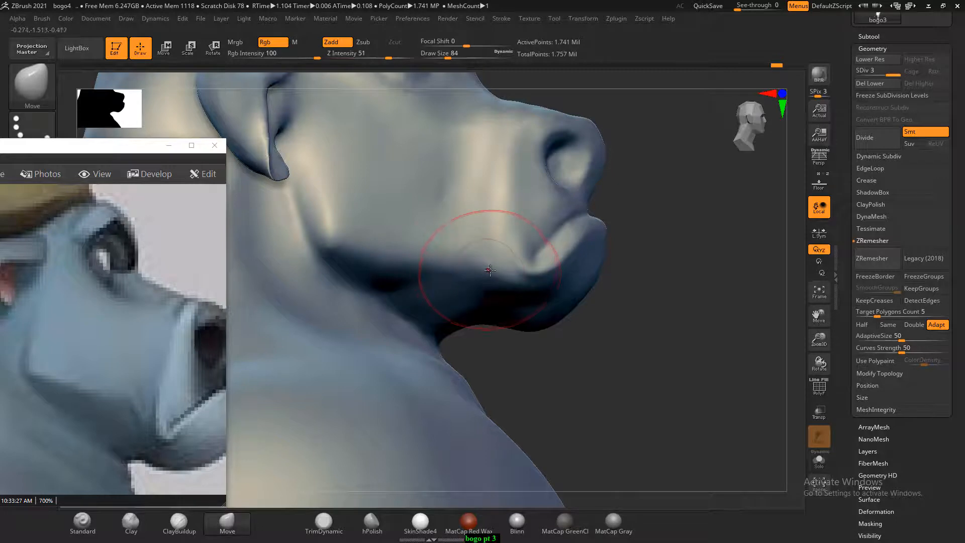
{"action": "key", "text": "bracketleft"}
{"action": "key", "text": "bracketleft"}
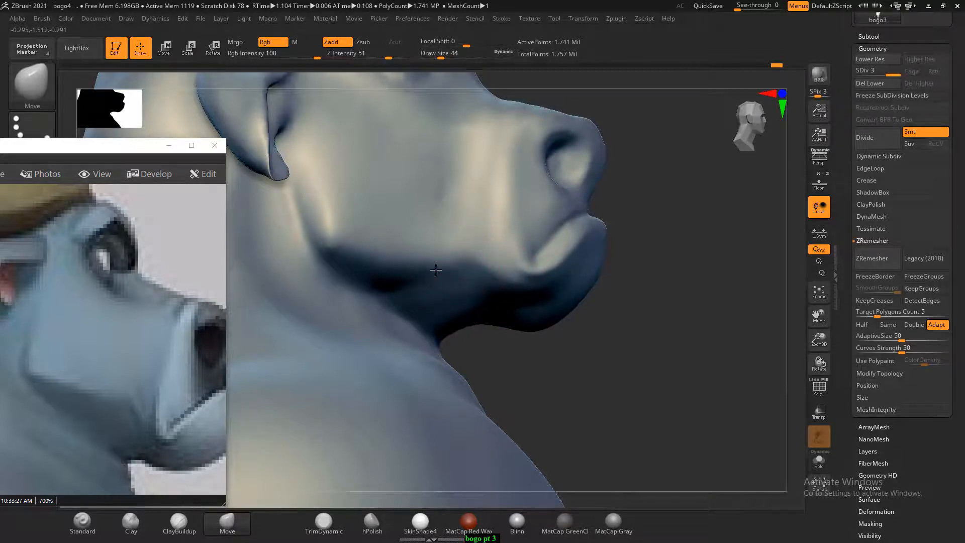
{"action": "key", "text": "shift"}
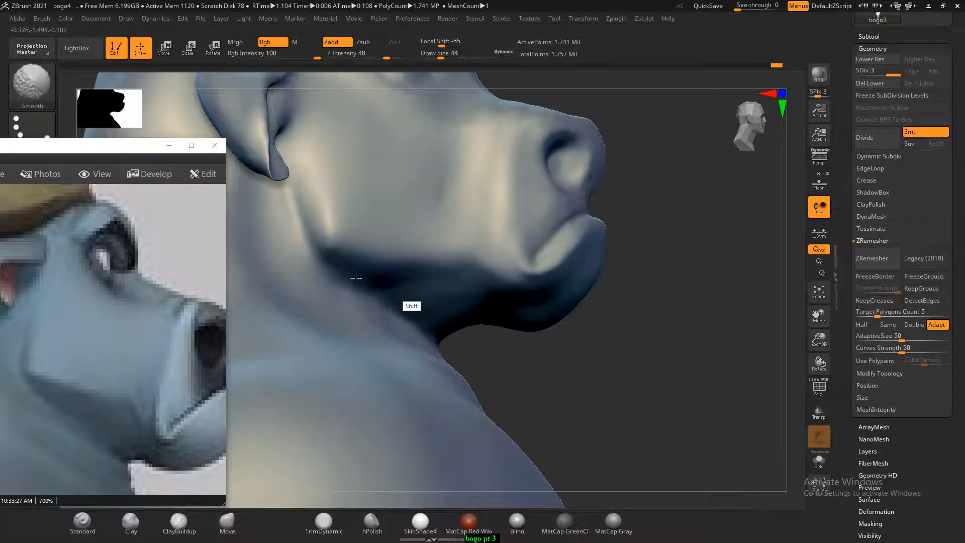
- Touch up the lower cheek behind the mouth corner with the Standard brush at draw size 44, smoothing down to the throat
{"action": "left_click_drag", "start_coordinate": [667, 360], "coordinate": [673, 331]}
{"action": "left_click_drag", "start_coordinate": [710, 305], "coordinate": [713, 310]}
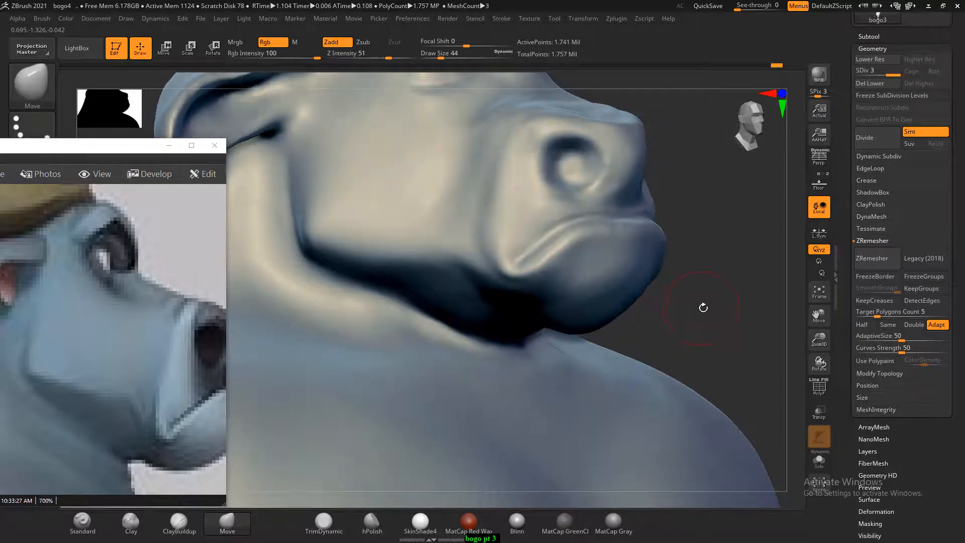
{"action": "left_click", "coordinate": [94, 536]}
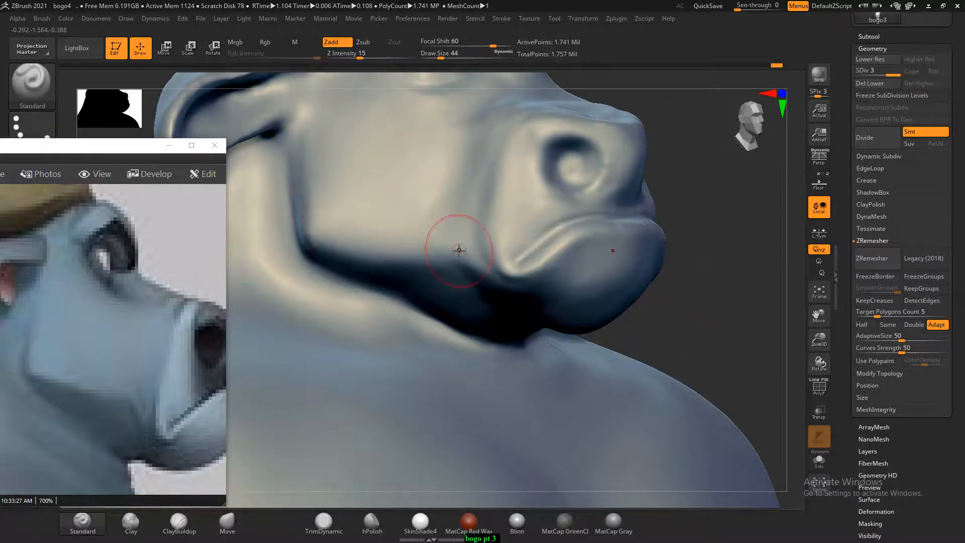
{"action": "key", "text": "shift"}
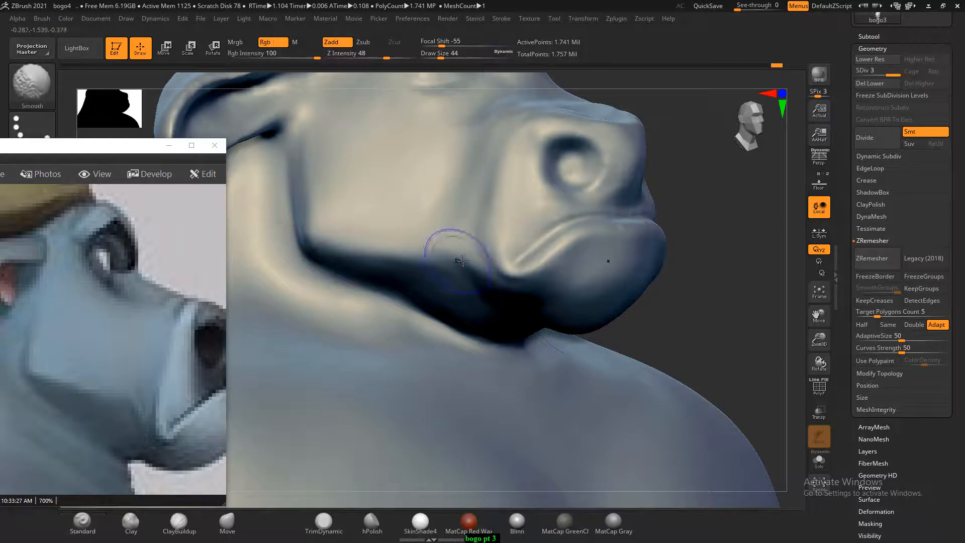
{"action": "mouse_move", "coordinate": [695, 281]}
{"action": "left_mouse_down"}
{"action": "mouse_move", "coordinate": [706, 280]}
{"action": "mouse_move", "coordinate": [705, 264]}
{"action": "left_mouse_up"}
{"action": "key", "text": "shift"}
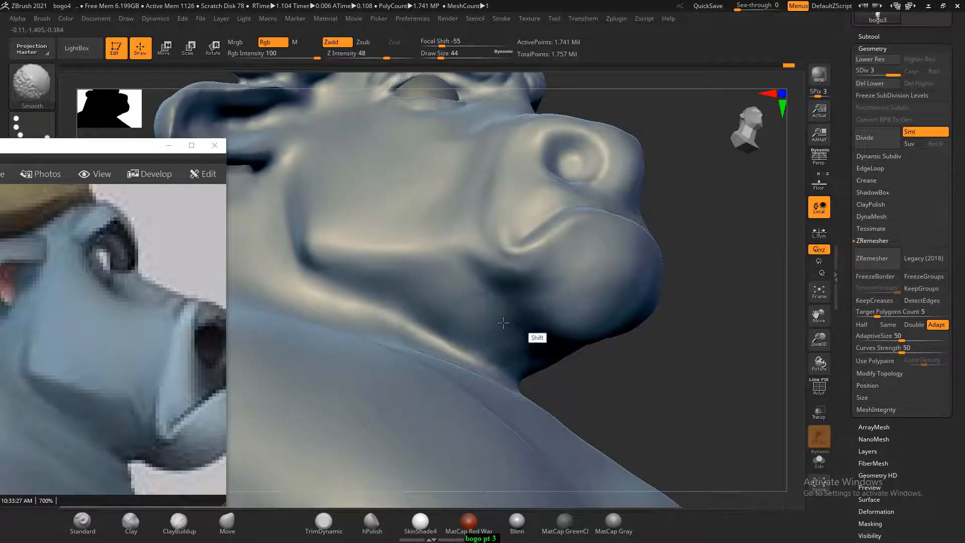
- Examine the whole body from the back, side and front against the full-figure side reference
{"action": "mouse_move", "coordinate": [653, 306]}
{"action": "left_mouse_down", "text": "shift"}
{"action": "mouse_move", "coordinate": [753, 275]}
{"action": "mouse_move", "coordinate": [711, 299]}
{"action": "mouse_move", "coordinate": [708, 242]}
{"action": "mouse_move", "coordinate": [677, 252]}
{"action": "mouse_move", "coordinate": [654, 192]}
{"action": "left_mouse_up", "text": "shift"}
{"action": "mouse_move", "coordinate": [660, 404]}
{"action": "left_mouse_down", "text": "alt"}
{"action": "mouse_move", "coordinate": [663, 312]}
{"action": "mouse_move", "coordinate": [657, 333]}
{"action": "mouse_move", "coordinate": [700, 338]}
{"action": "mouse_move", "coordinate": [718, 327]}
{"action": "mouse_move", "coordinate": [641, 365]}
{"action": "mouse_move", "coordinate": [399, 400]}
{"action": "mouse_move", "coordinate": [408, 374]}
{"action": "left_mouse_up", "text": "alt"}
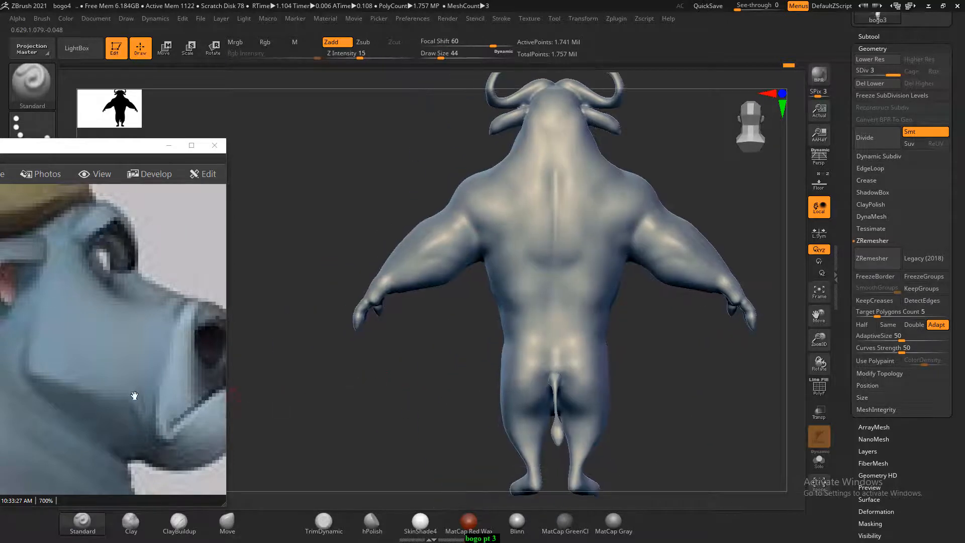
{"action": "scroll", "coordinate": [166, 347], "scroll_direction": "down", "scroll_amount": 5}
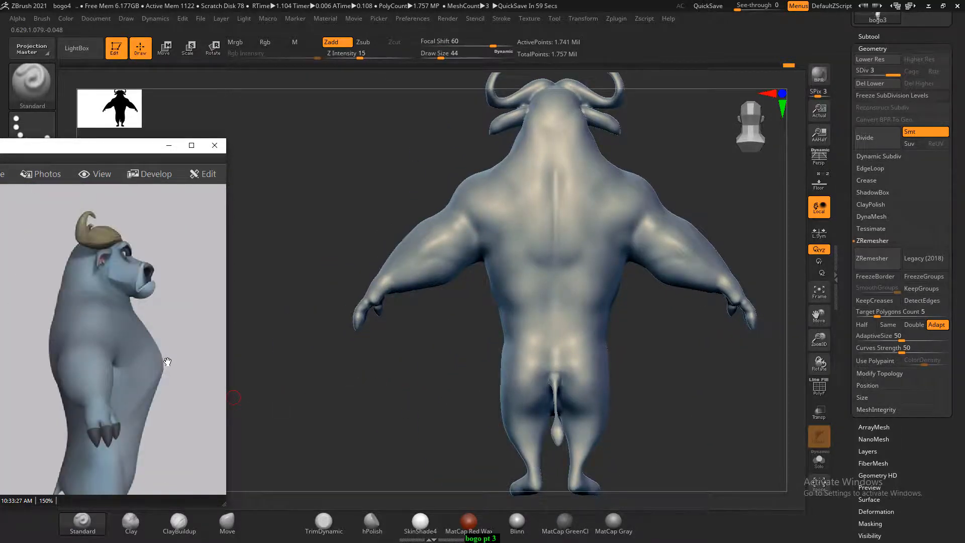
{"action": "left_click_drag", "start_coordinate": [345, 390], "coordinate": [441, 379]}
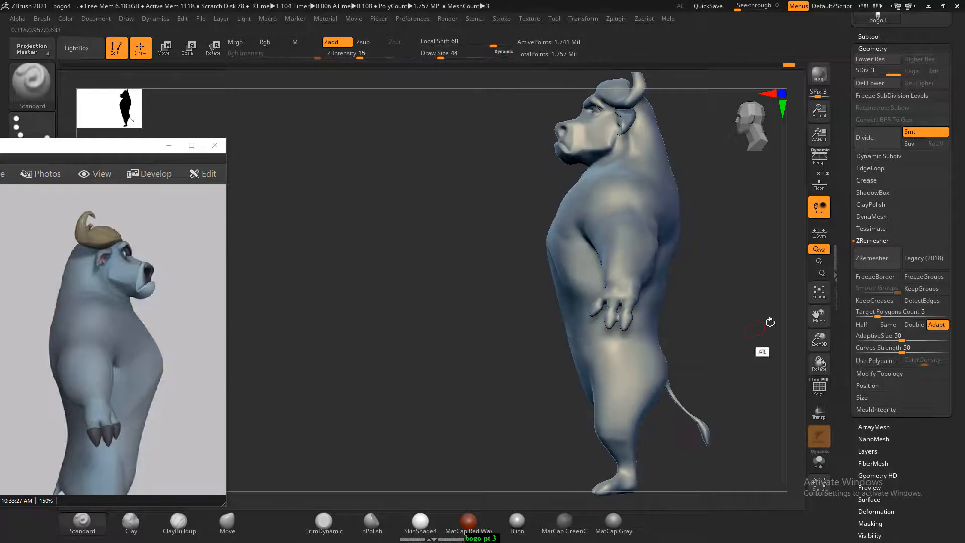
{"action": "mouse_move", "coordinate": [770, 321]}
{"action": "left_mouse_down"}
{"action": "mouse_move", "coordinate": [769, 334]}
{"action": "mouse_move", "coordinate": [758, 330]}
{"action": "left_mouse_up"}
{"action": "left_click_drag", "start_coordinate": [766, 319], "coordinate": [700, 350]}
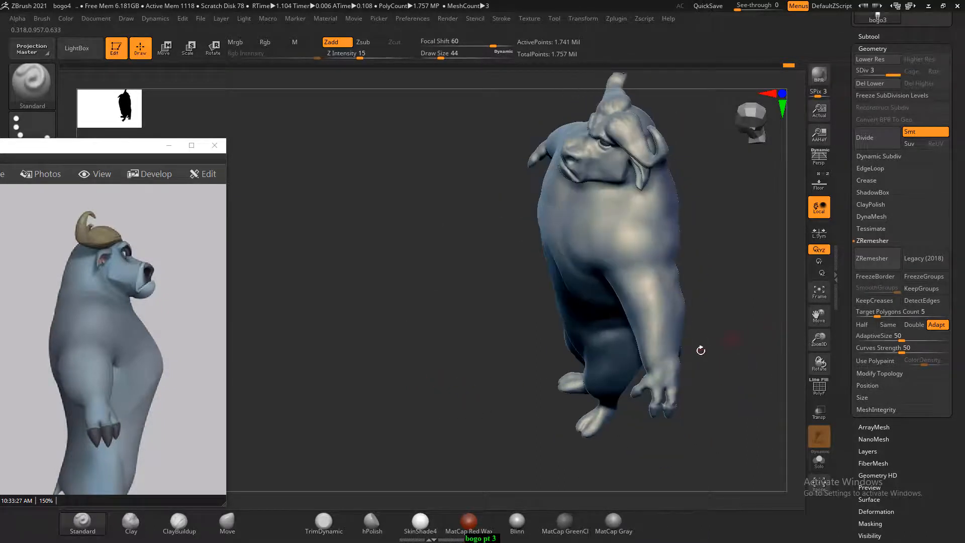
{"action": "left_click_drag", "start_coordinate": [446, 355], "coordinate": [575, 389]}
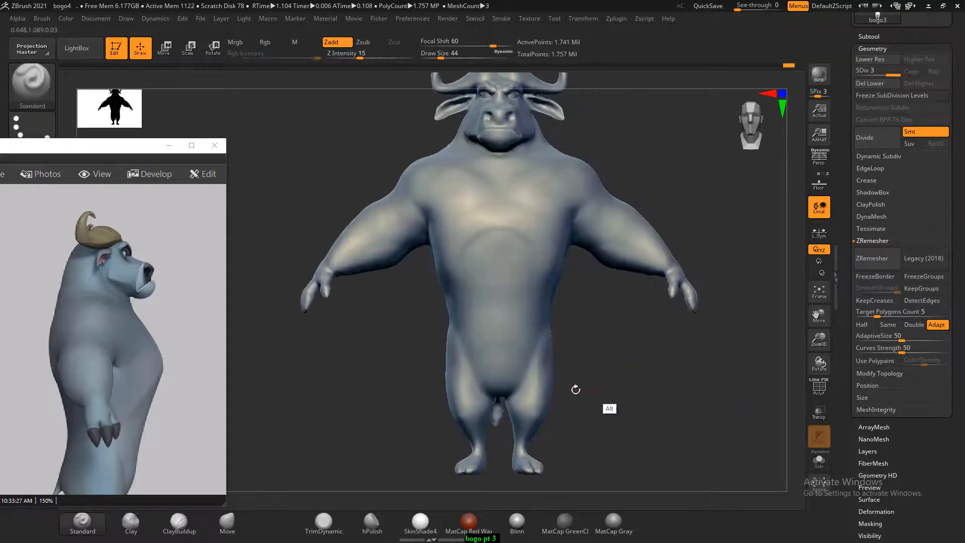
{"action": "left_click_drag", "start_coordinate": [557, 348], "coordinate": [605, 362]}
- Bring the reference's lower body into view and smooth the side of the knee at draw size 72 in side view
{"action": "left_click_drag", "start_coordinate": [160, 352], "coordinate": [168, 272]}
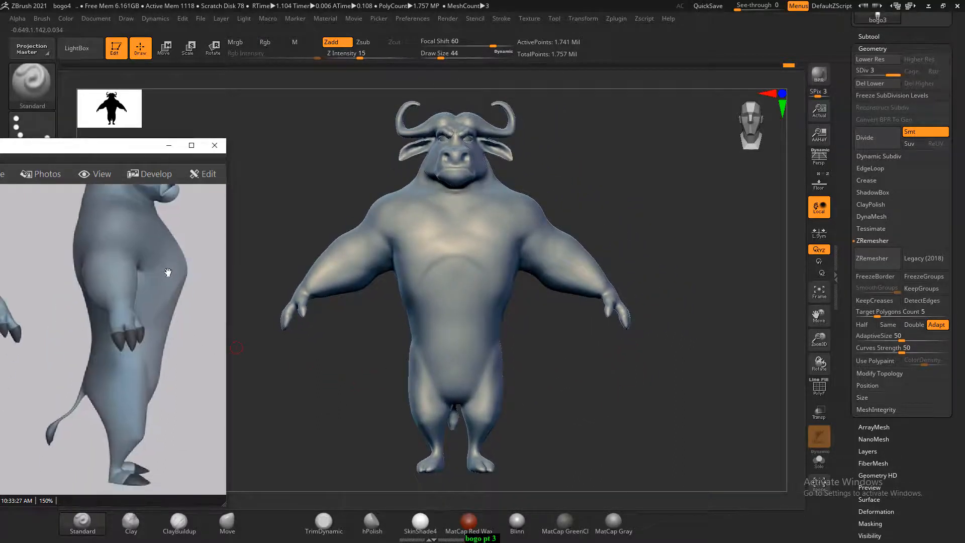
{"action": "left_click_drag", "start_coordinate": [496, 400], "coordinate": [247, 483]}
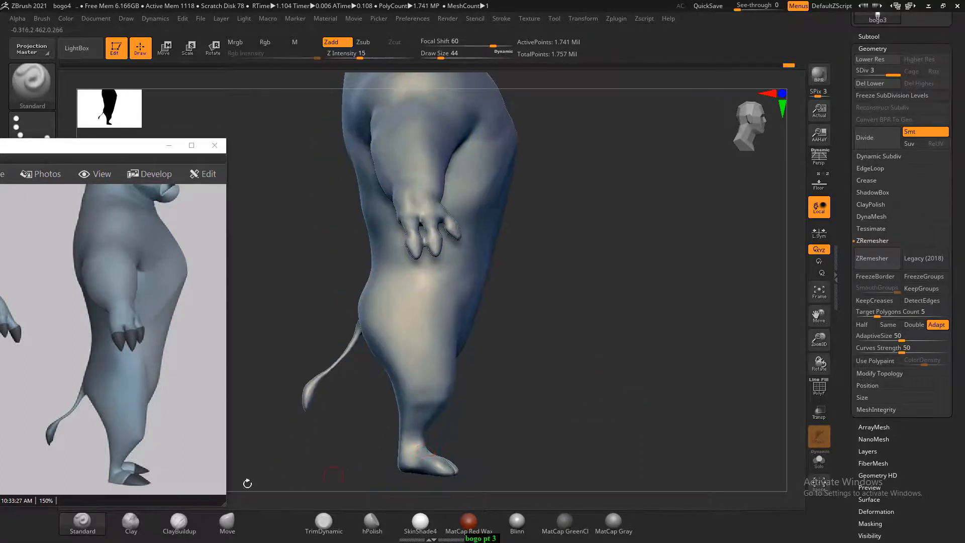
{"action": "mouse_move", "coordinate": [677, 408]}
{"action": "left_mouse_down", "text": "alt"}
{"action": "mouse_move", "coordinate": [680, 415]}
{"action": "mouse_move", "coordinate": [631, 407]}
{"action": "mouse_move", "coordinate": [642, 408]}
{"action": "left_mouse_up", "text": "alt"}
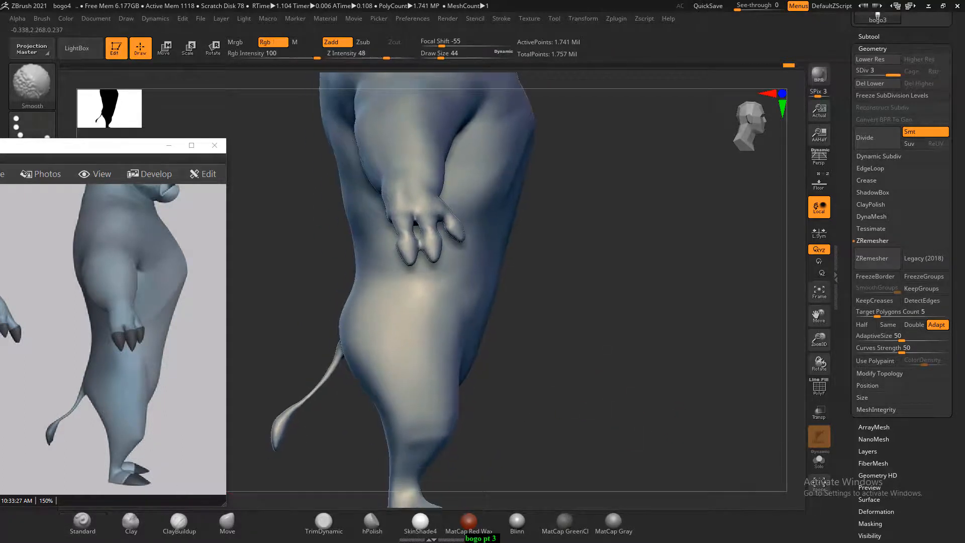
{"action": "key", "text": "shift"}
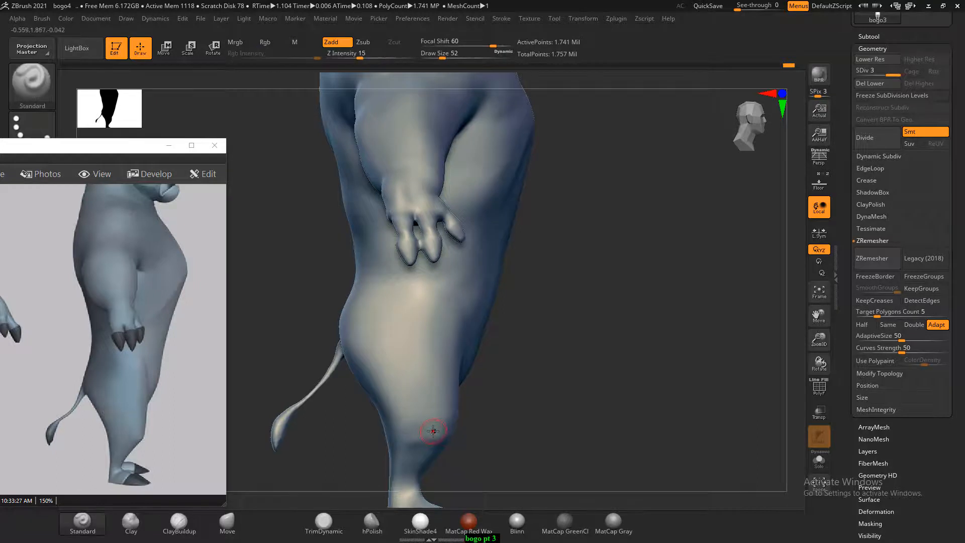
{"action": "left_click_drag", "start_coordinate": [426, 436], "coordinate": [410, 440], "text": "ctrl"}
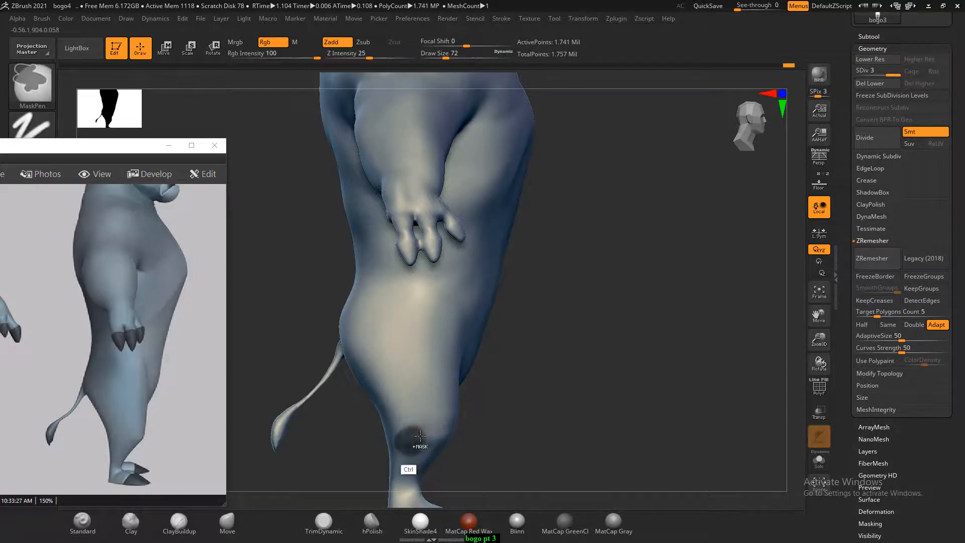
{"action": "left_click_drag", "start_coordinate": [575, 372], "coordinate": [574, 390], "text": "ctrl"}
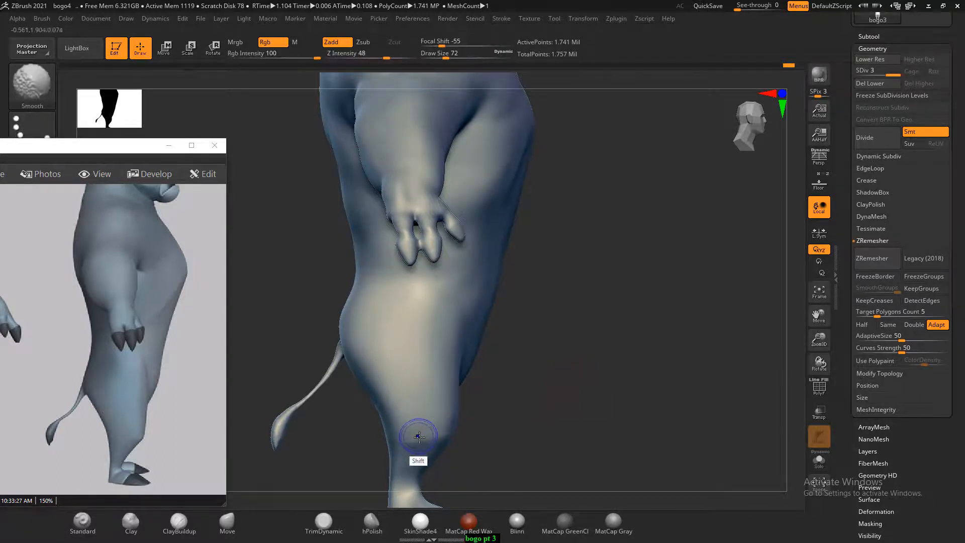
{"action": "key", "text": "shift"}
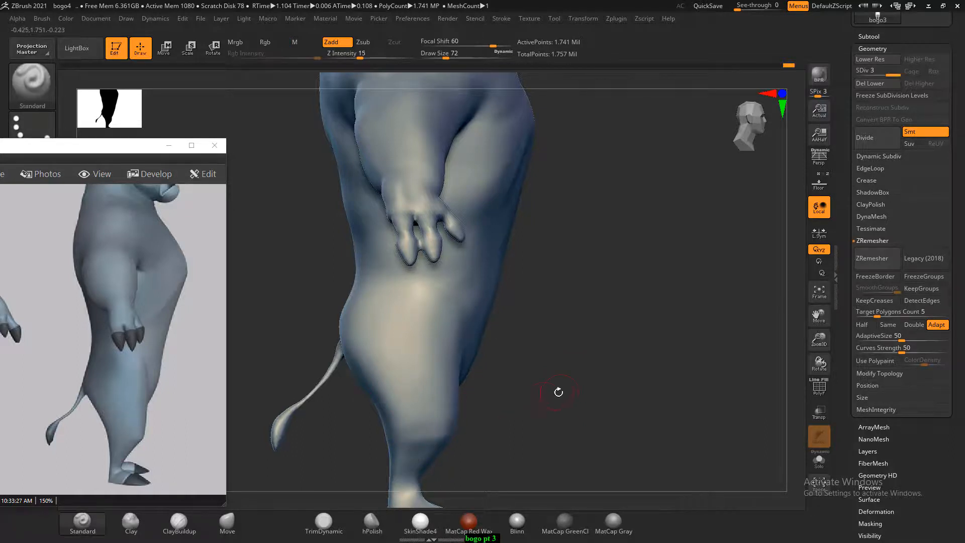
- Frame the foot close up in side view and minimize the reference image window
{"action": "left_click_drag", "start_coordinate": [524, 412], "coordinate": [527, 352], "text": "alt"}
{"action": "left_click_drag", "start_coordinate": [581, 394], "coordinate": [594, 333], "text": "alt"}
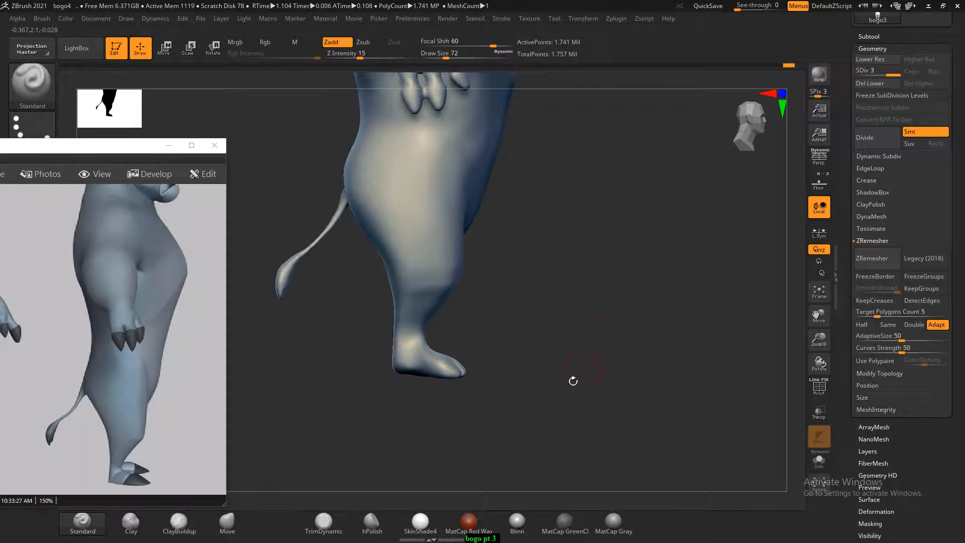
{"action": "left_click_drag", "start_coordinate": [572, 381], "coordinate": [632, 318], "text": "alt"}
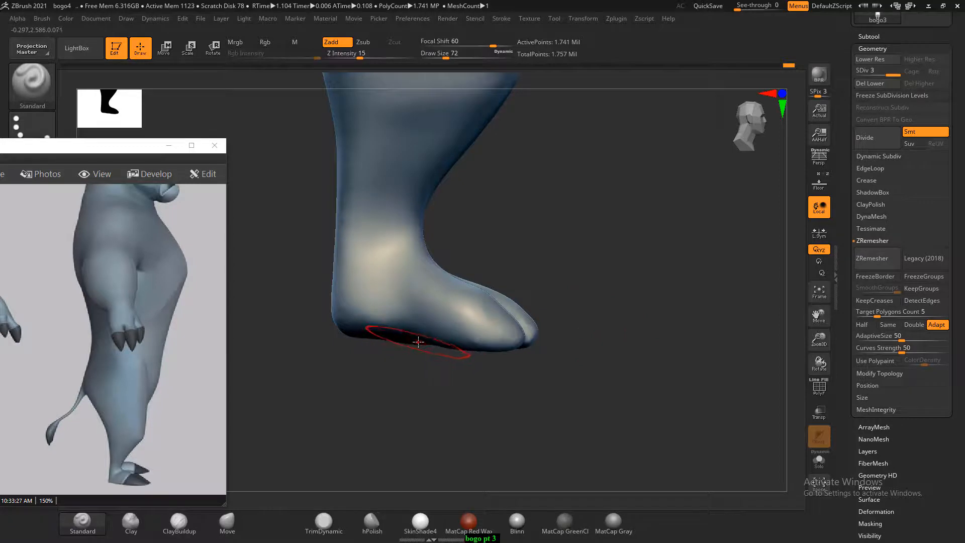
{"action": "left_click", "coordinate": [169, 145]}
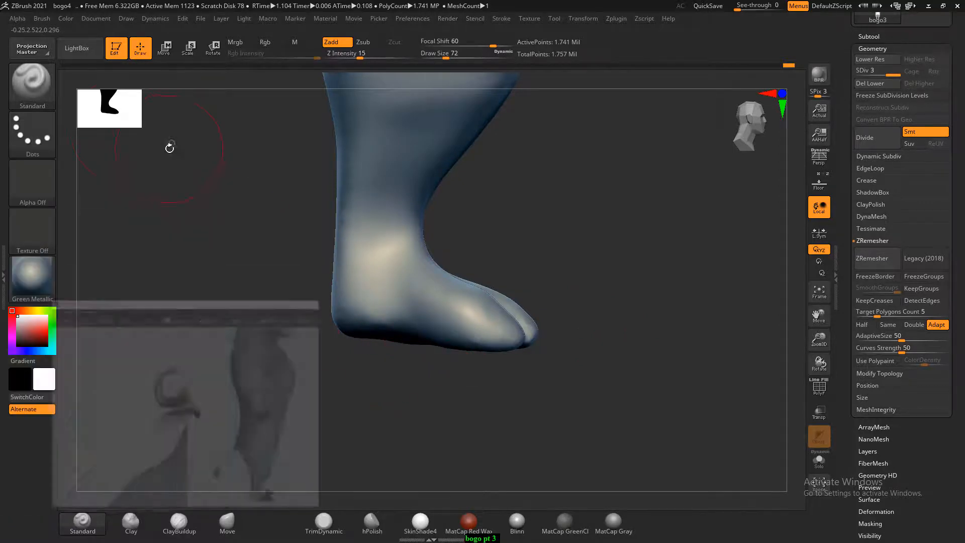
- Try to flatten the sole of the foot with the ClipRect brush, then undo the clip
{"action": "key", "text": "ctrl+shift"}
{"action": "left_click", "coordinate": [41, 83]}
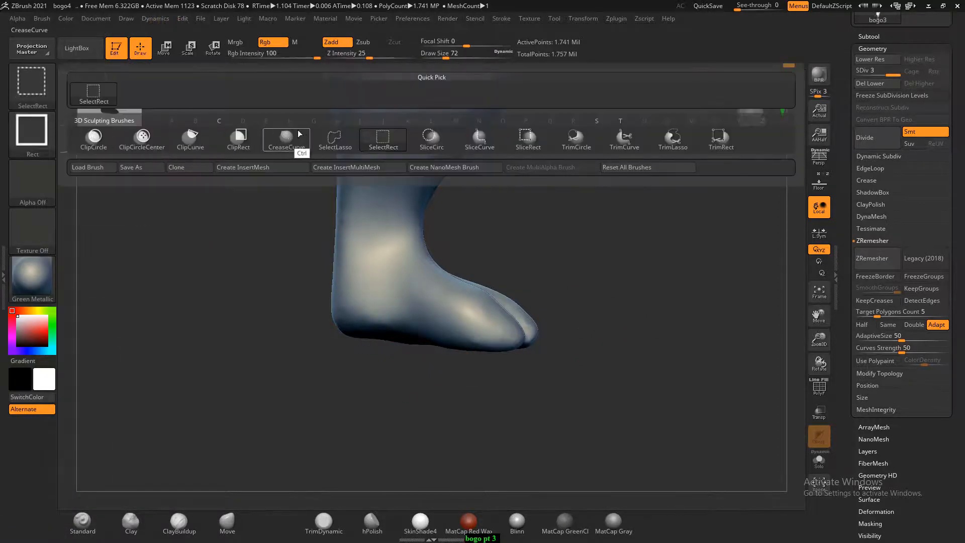
{"action": "left_click", "coordinate": [240, 134]}
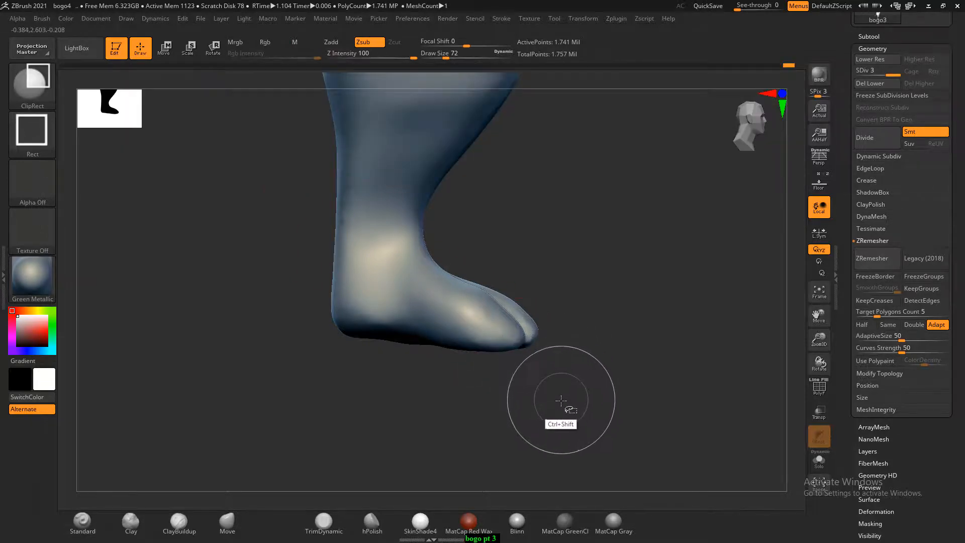
{"action": "mouse_move", "coordinate": [496, 399]}
{"action": "left_mouse_down", "text": "ctrl+shift"}
{"action": "mouse_move", "coordinate": [575, 403]}
{"action": "mouse_move", "coordinate": [565, 402]}
{"action": "left_mouse_up", "text": "ctrl+shift"}
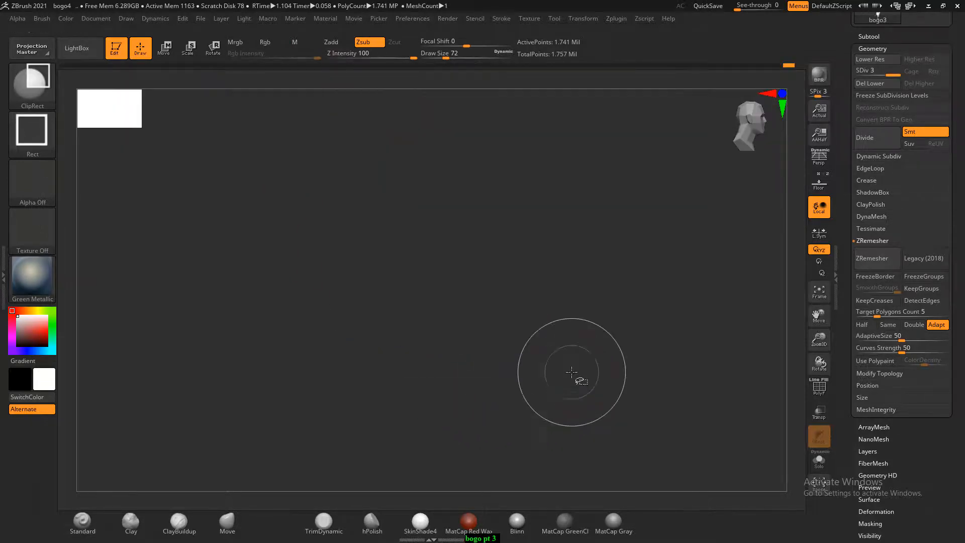
{"action": "key", "text": "ctrl+z"}
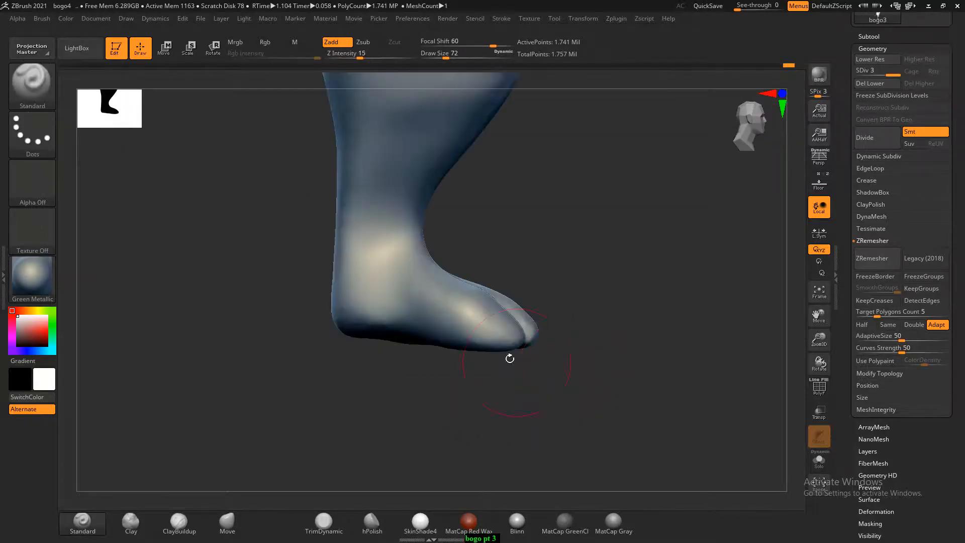
- Flatten the sole of the foot with the ClipCurve brush along a straight line from heel to toe
{"action": "left_click", "coordinate": [38, 89]}
{"action": "left_click", "coordinate": [34, 84], "text": "ctrl+shift"}
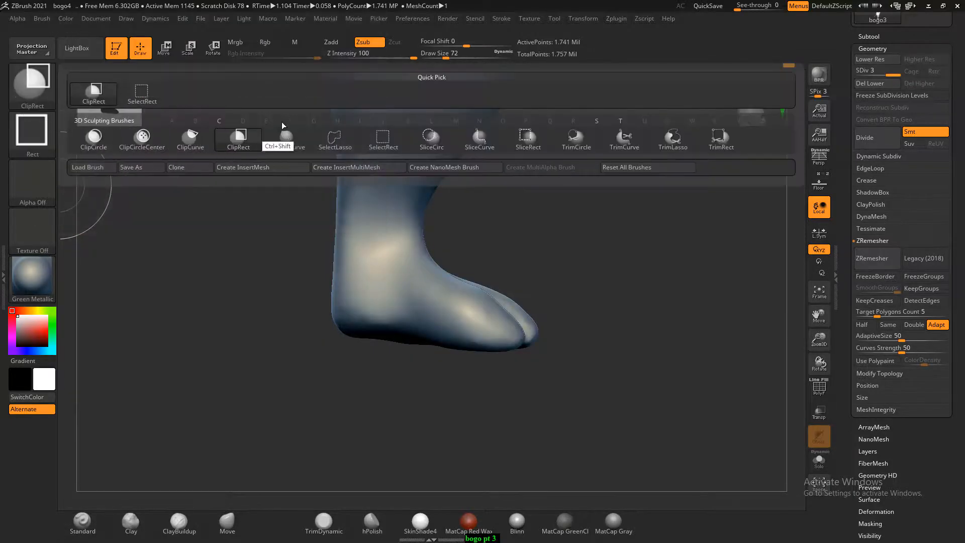
{"action": "left_click", "coordinate": [194, 146], "text": "ctrl+shift"}
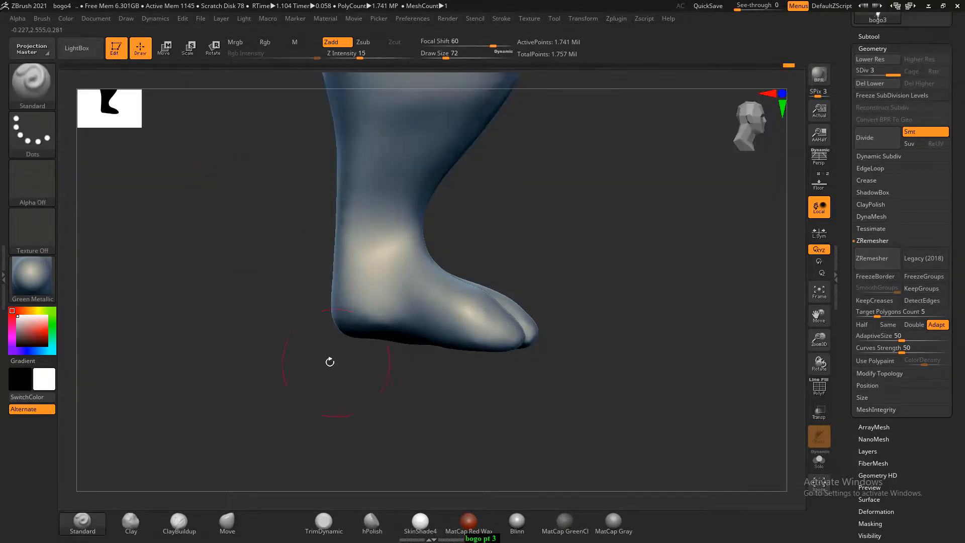
{"action": "key", "text": "ctrl+shift"}
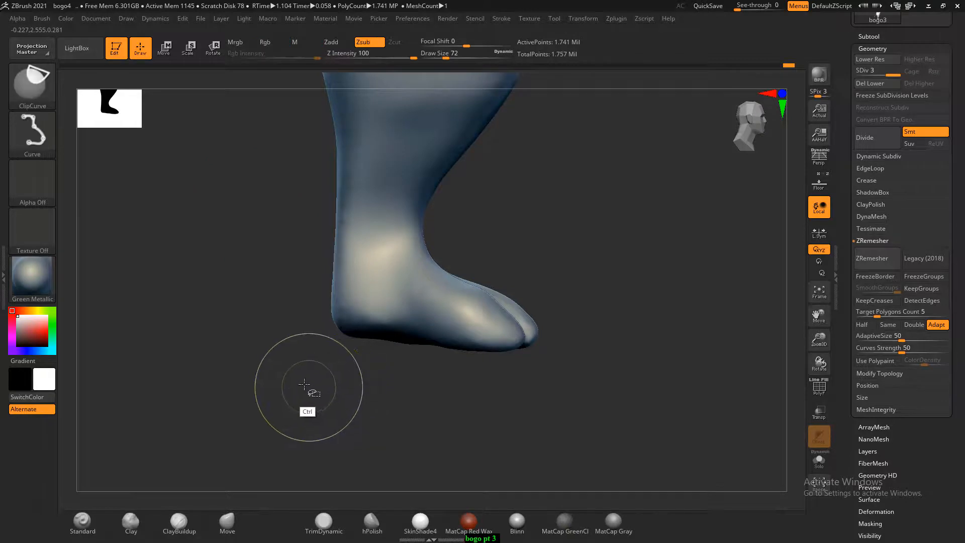
{"action": "mouse_move", "coordinate": [351, 382]}
{"action": "left_mouse_down", "text": "ctrl+shift"}
{"action": "mouse_move", "coordinate": [487, 394]}
{"action": "mouse_move", "coordinate": [221, 341]}
{"action": "mouse_move", "coordinate": [490, 356]}
{"action": "left_mouse_up", "text": "ctrl+shift"}
{"action": "key", "text": "ctrl+shift"}
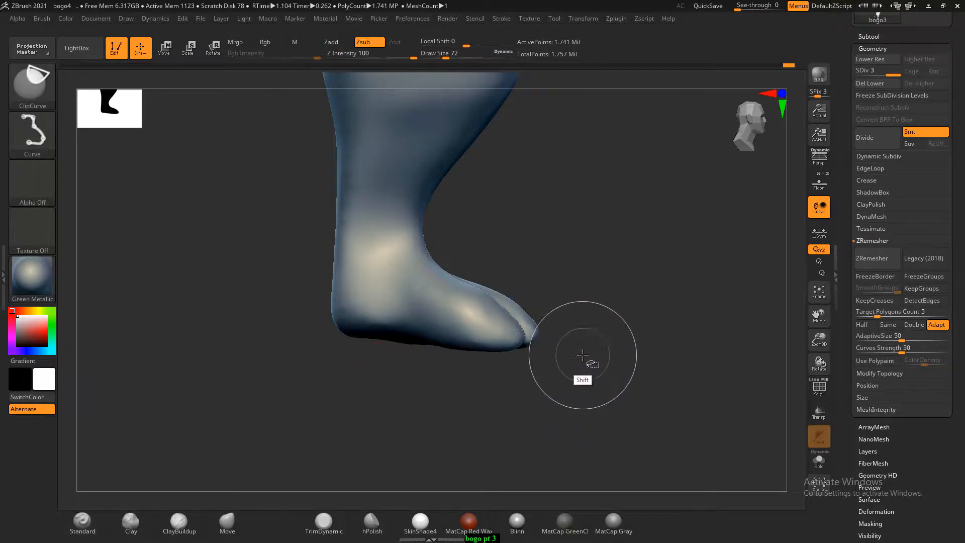
{"action": "mouse_move", "coordinate": [582, 354]}
{"action": "left_mouse_down", "text": "ctrl+shift"}
{"action": "mouse_move", "coordinate": [315, 333]}
{"action": "mouse_move", "coordinate": [513, 359]}
{"action": "mouse_move", "coordinate": [548, 346]}
{"action": "mouse_move", "coordinate": [287, 320]}
{"action": "left_mouse_up", "text": "ctrl+shift"}
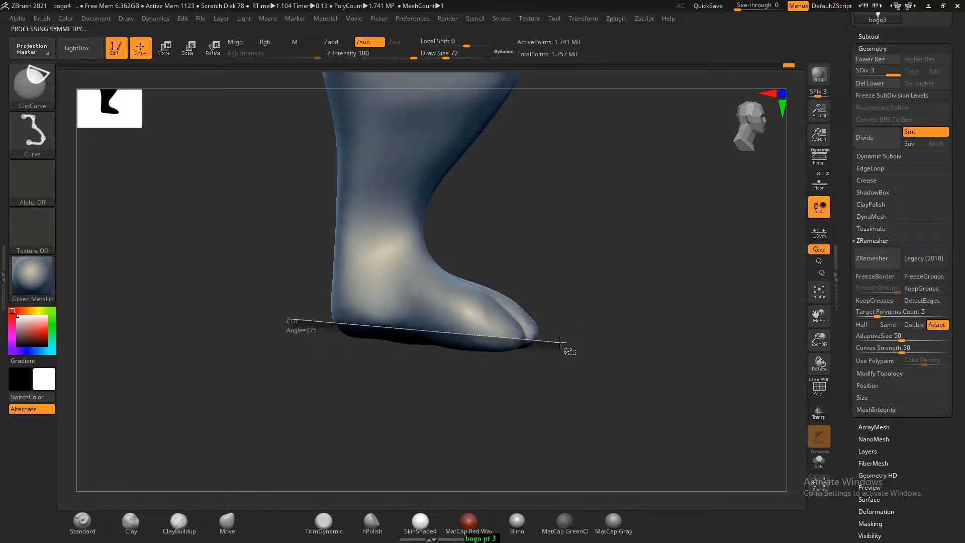
- Check the whole figure in front view and switch to the reference image window
{"action": "left_click_drag", "start_coordinate": [668, 341], "coordinate": [619, 355]}
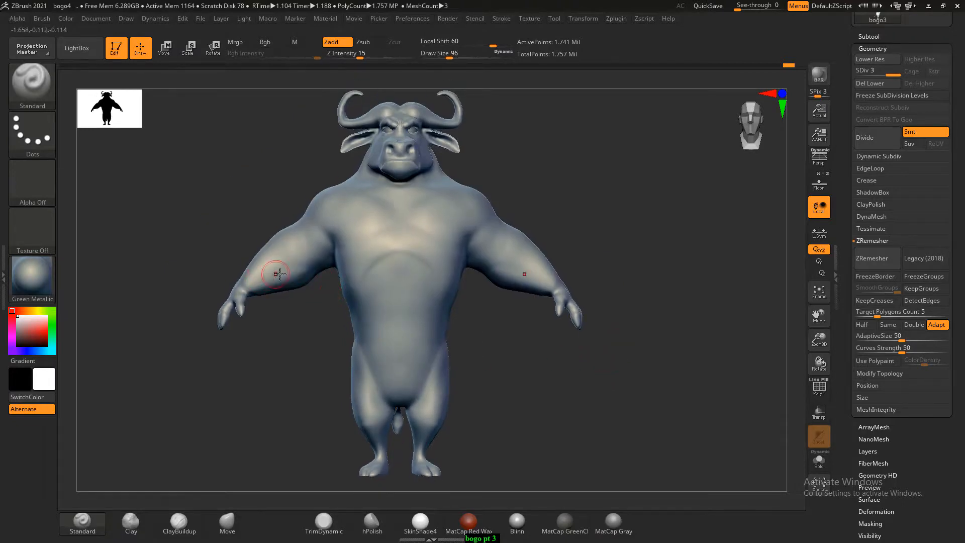
{"action": "key", "text": "shift"}
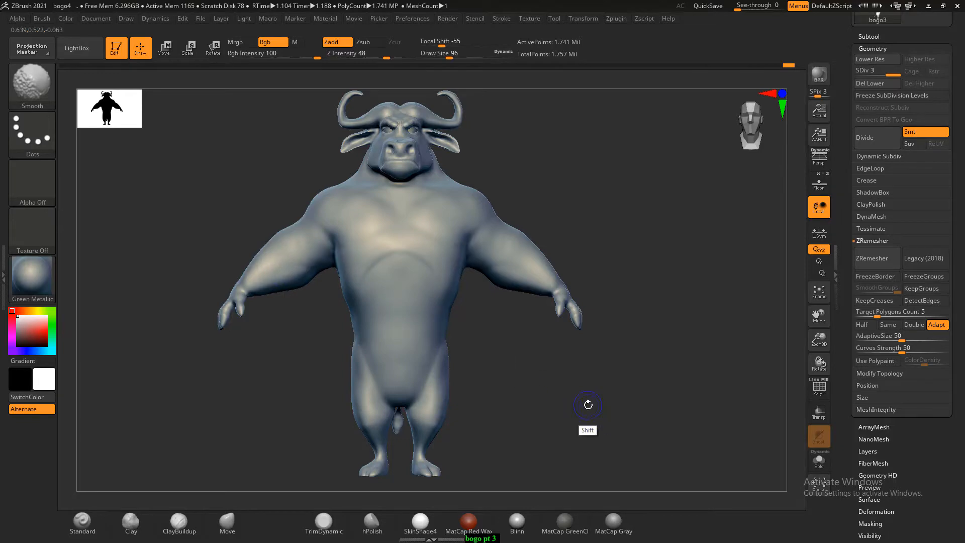
{"action": "key", "text": "alt+Tab"}
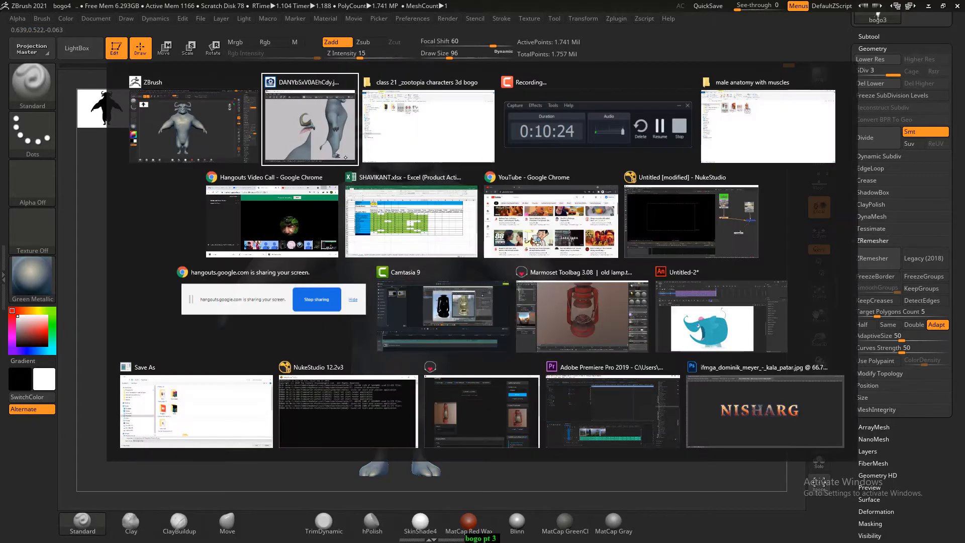